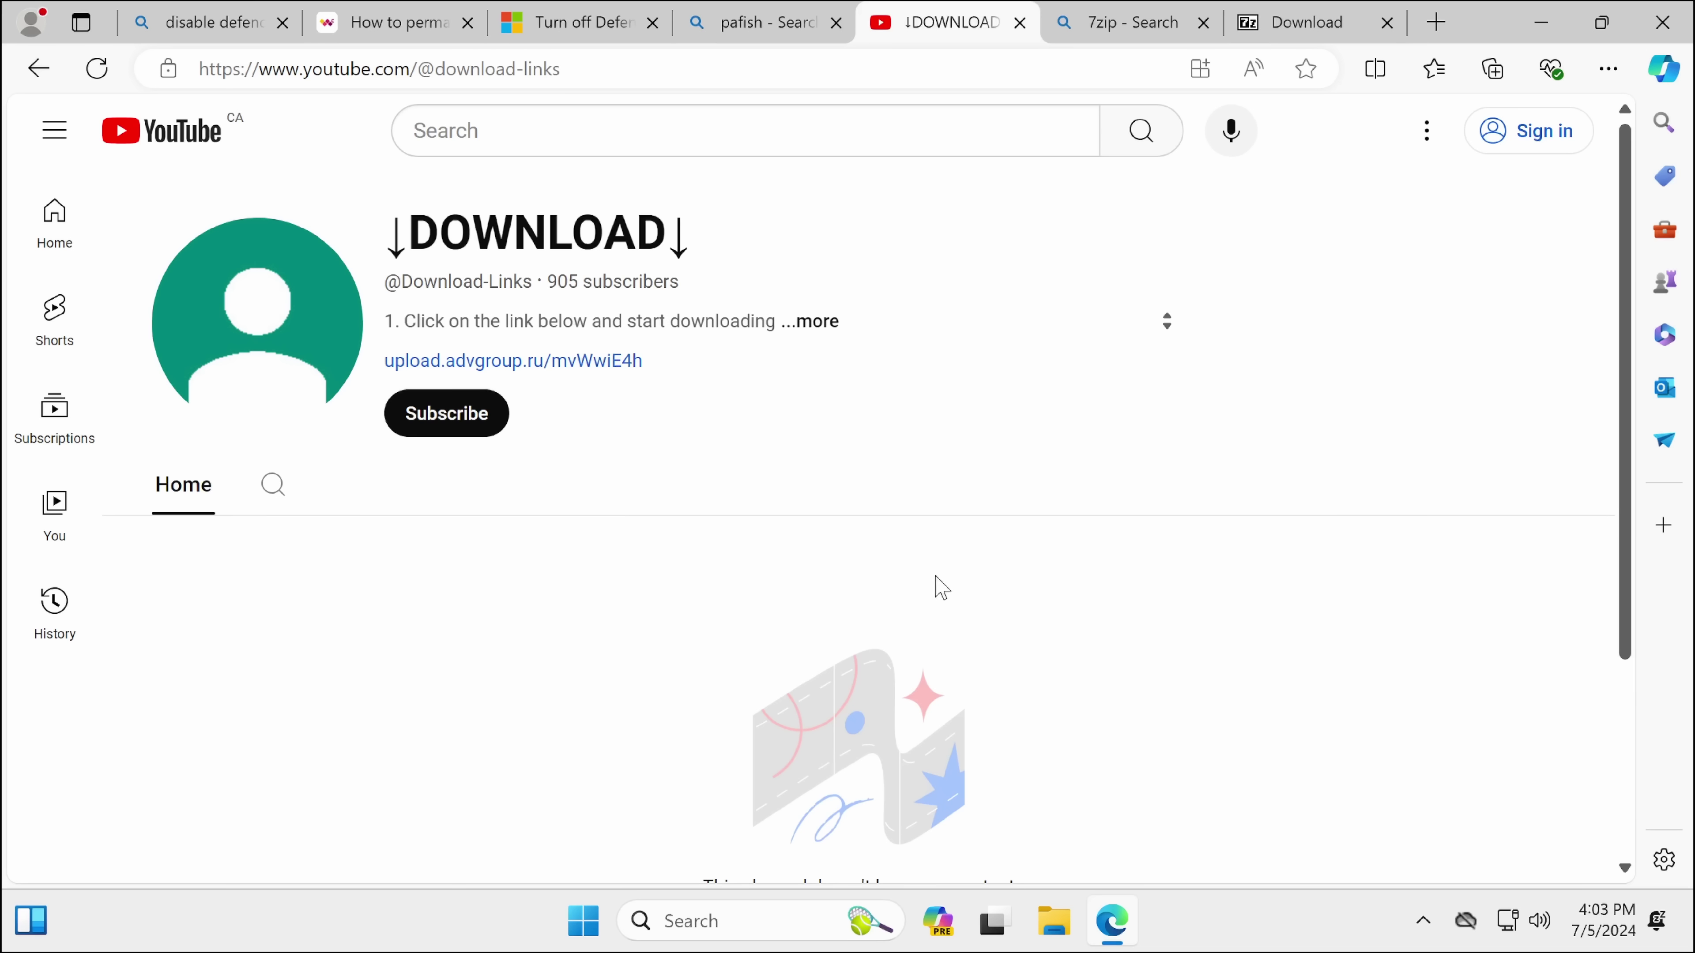
Step: Run 'msinfo' from the Windows Run dialog, which reports that Windows cannot find it
key(super+r)
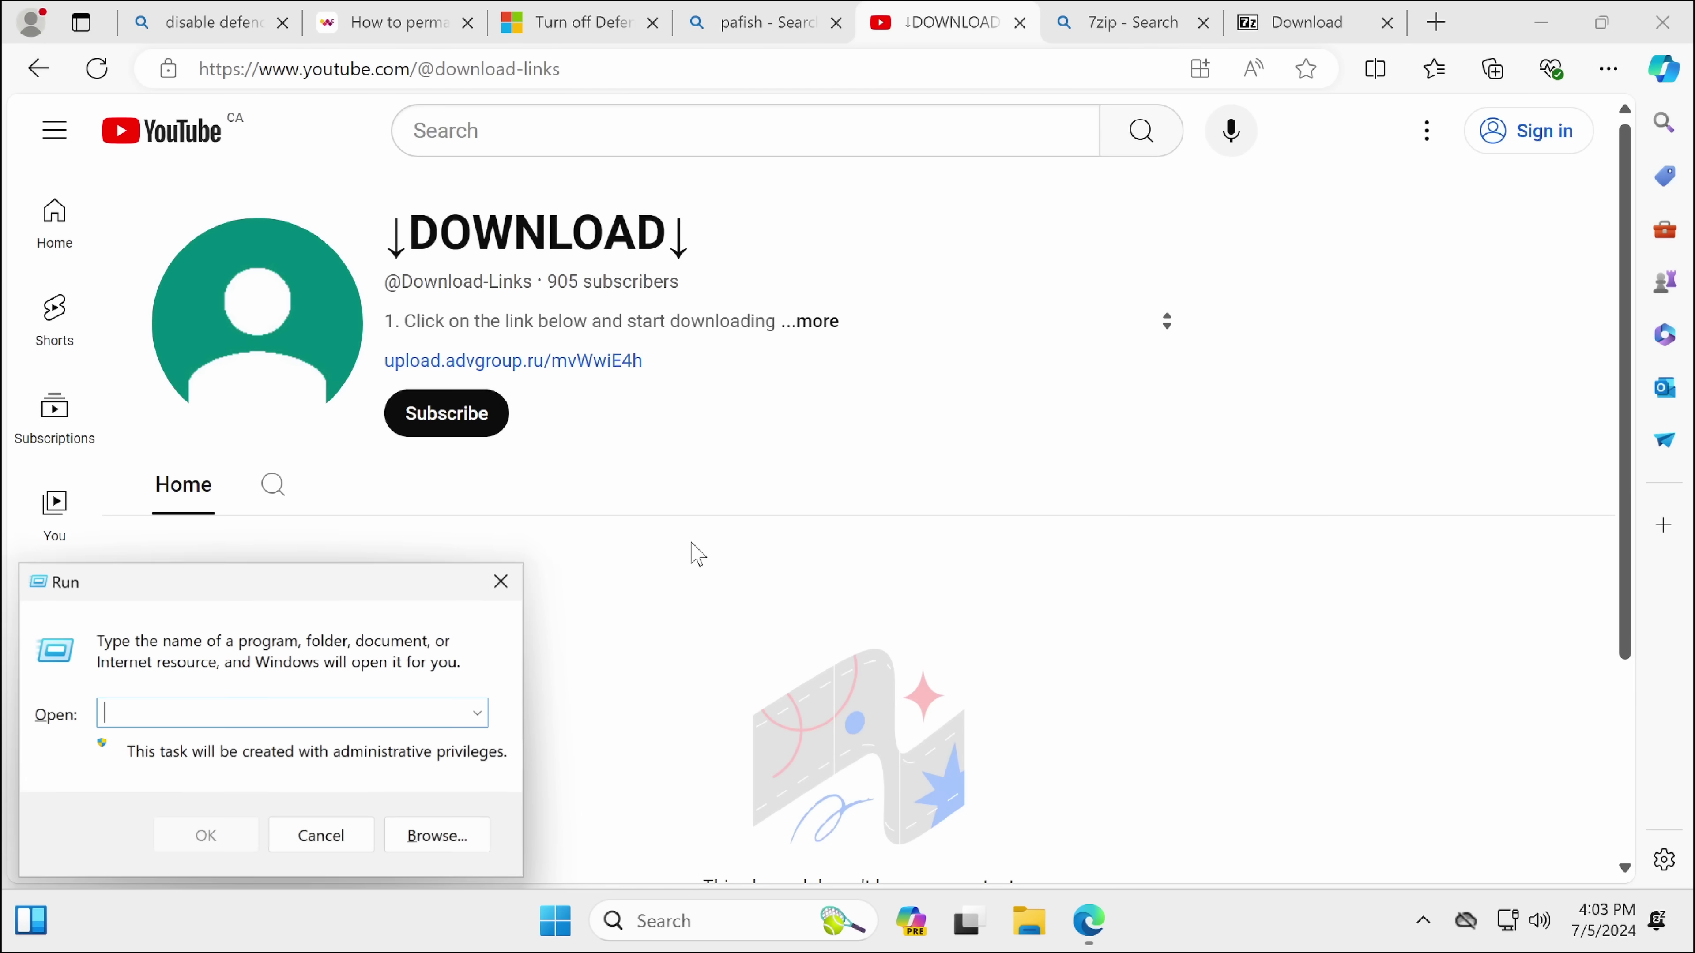
text(msinfo)
key(Return)
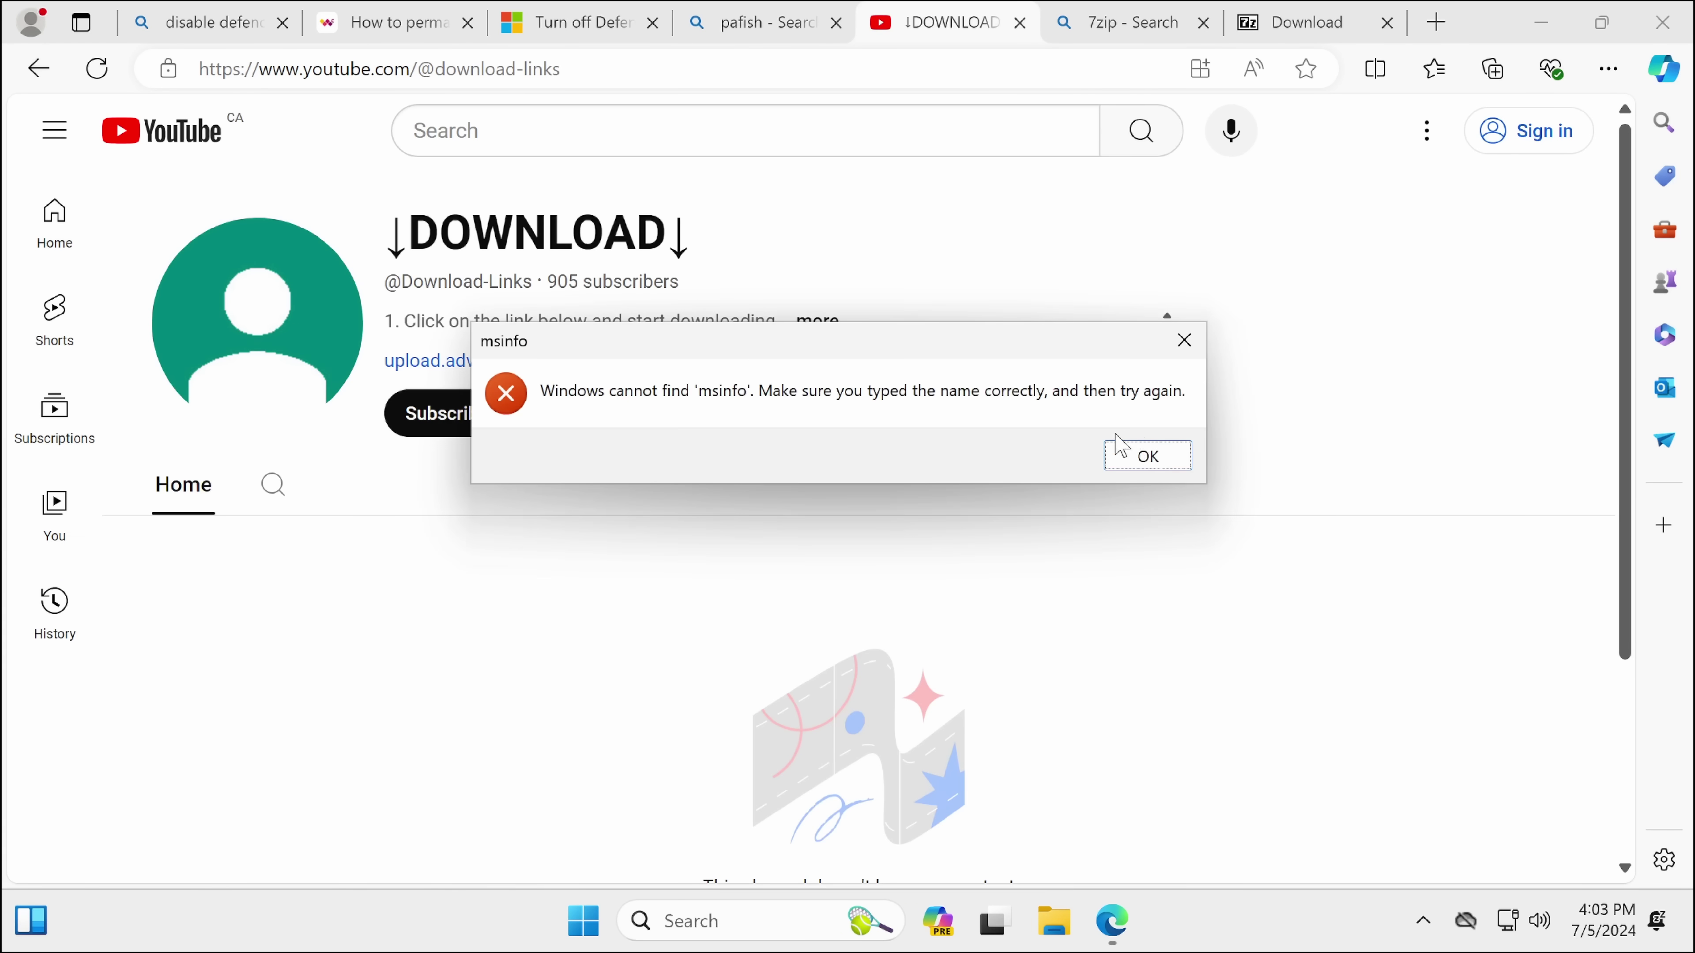
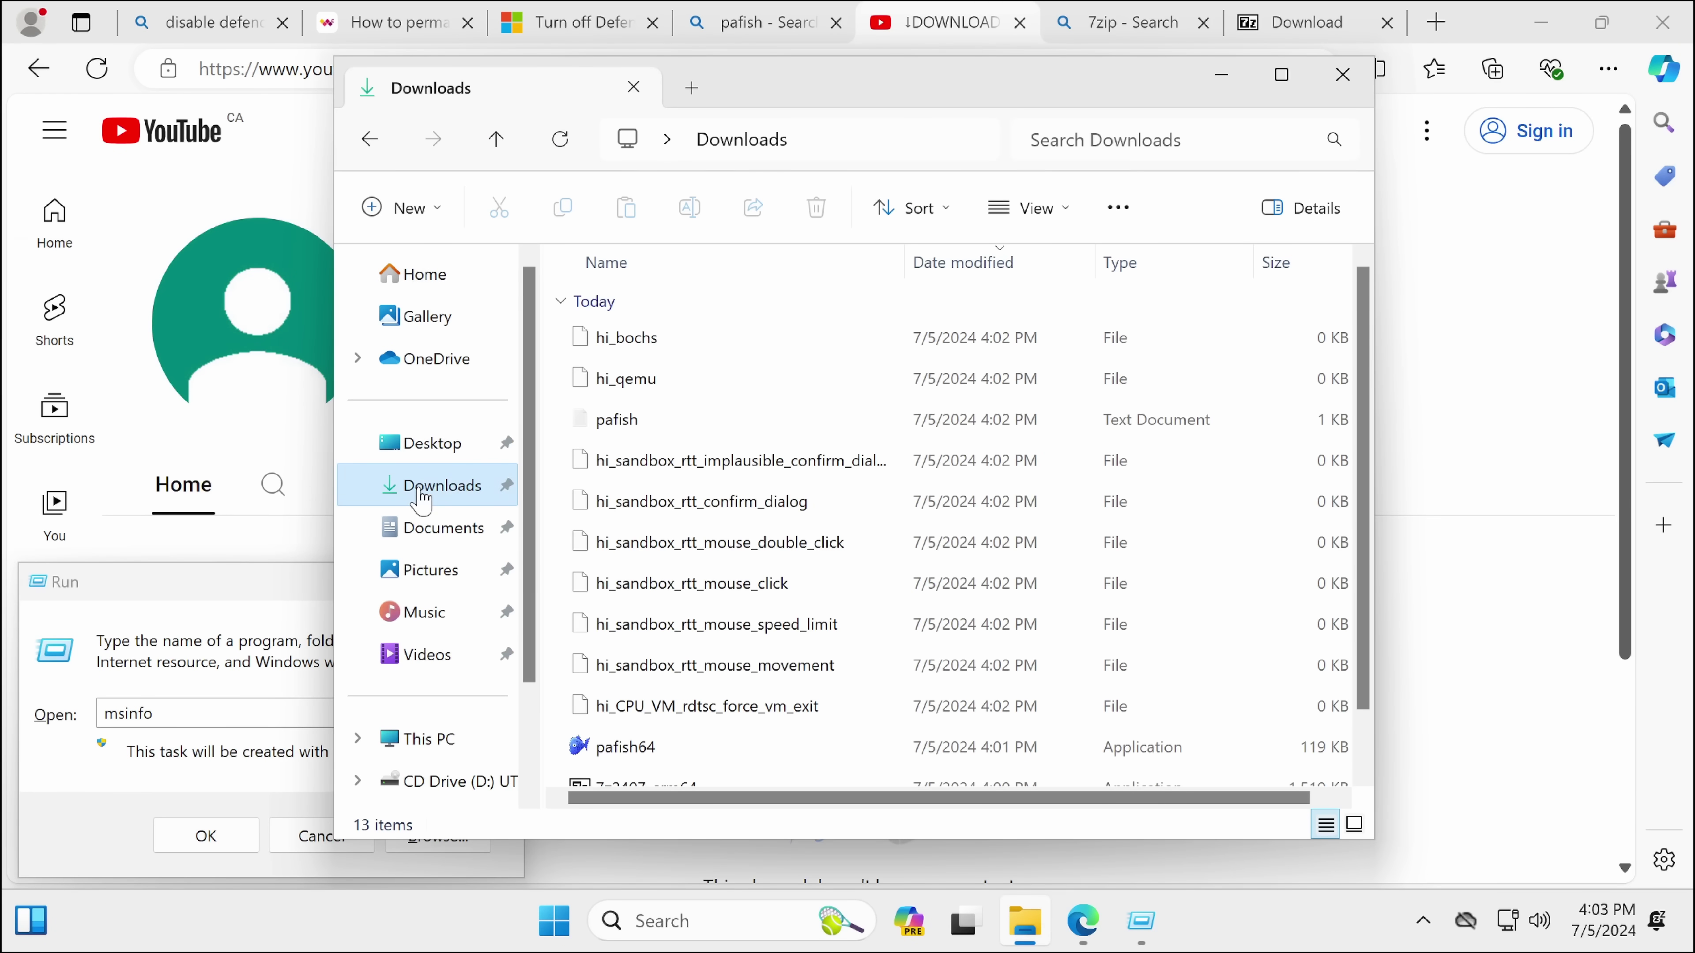
Step: Run pafish64 from the Downloads folder to start its anti-VM checks
click(711, 746)
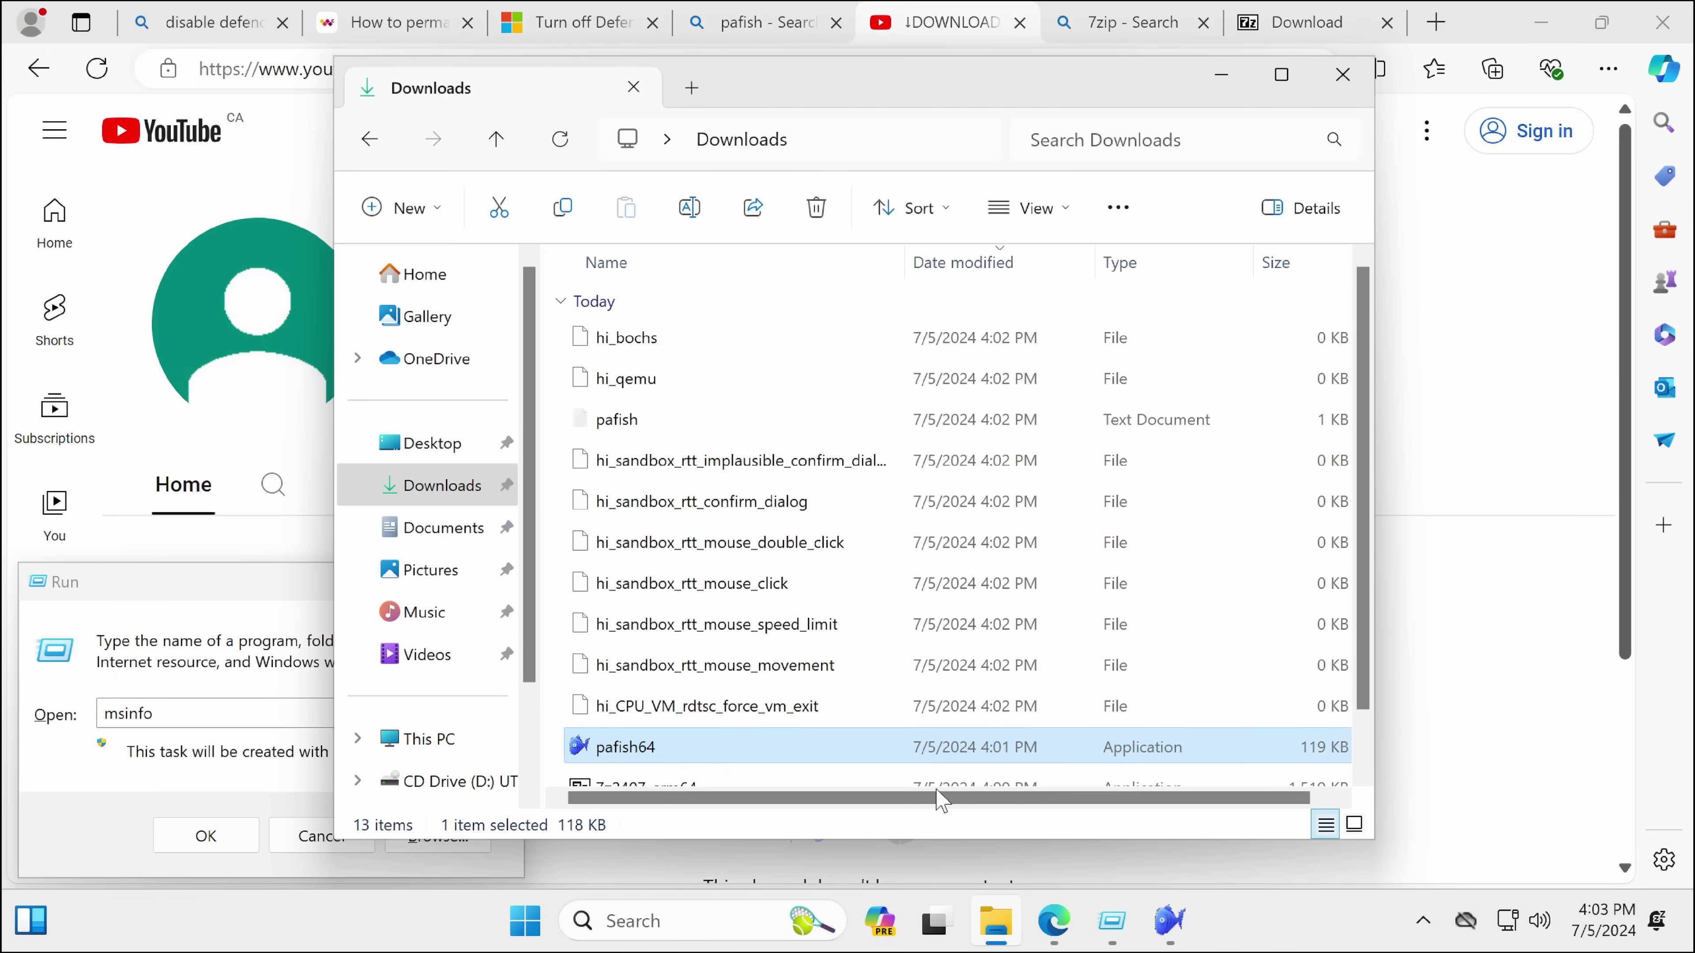
click(1163, 903)
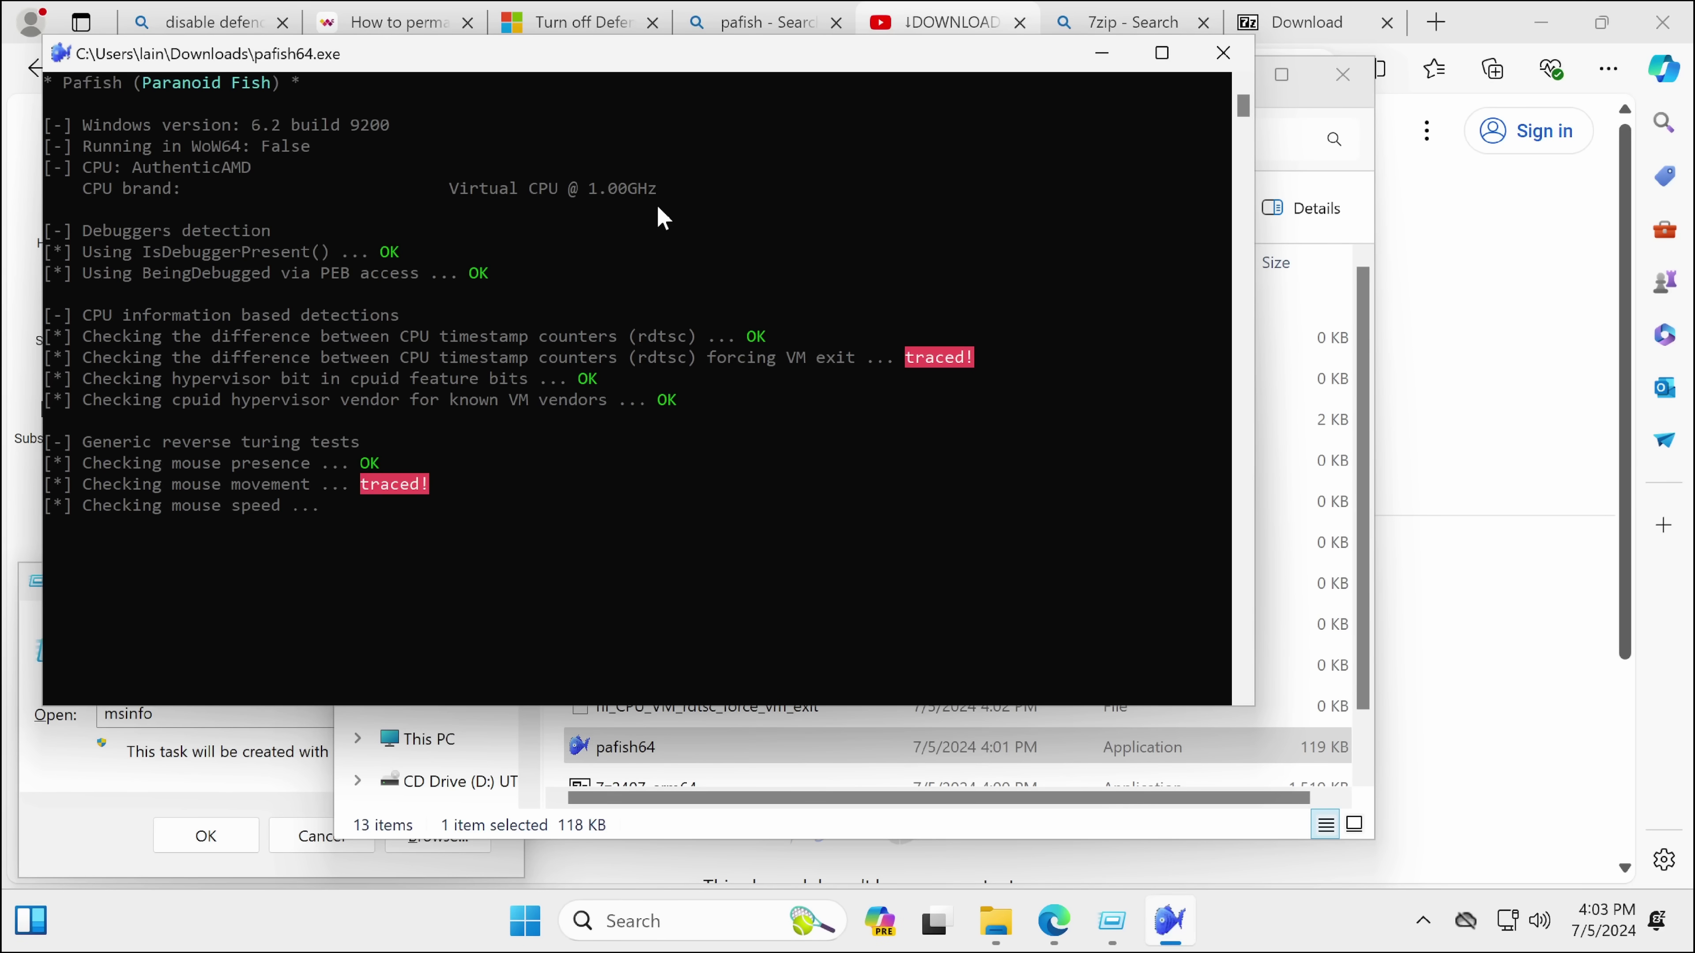
Step: Highlight the AuthenticAMD vendor, Virtual CPU brand, IsDebuggerPresent and VM-exit traced lines in the console
drag(125, 168, 266, 172)
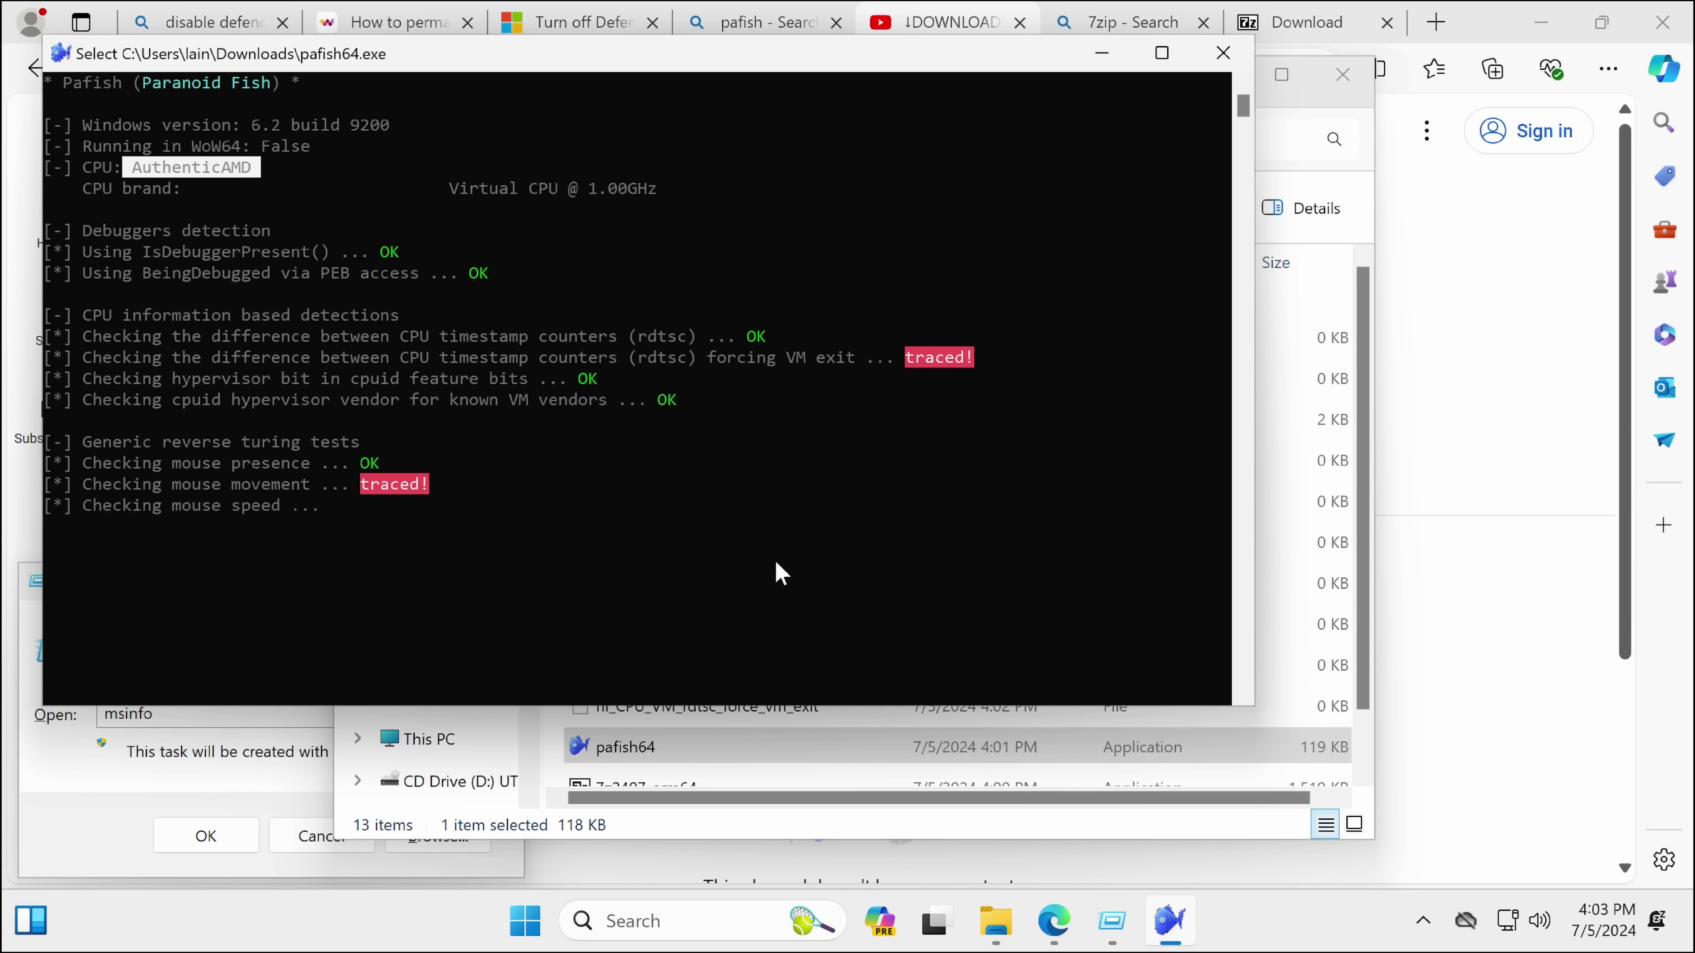
drag(419, 67, 598, 105)
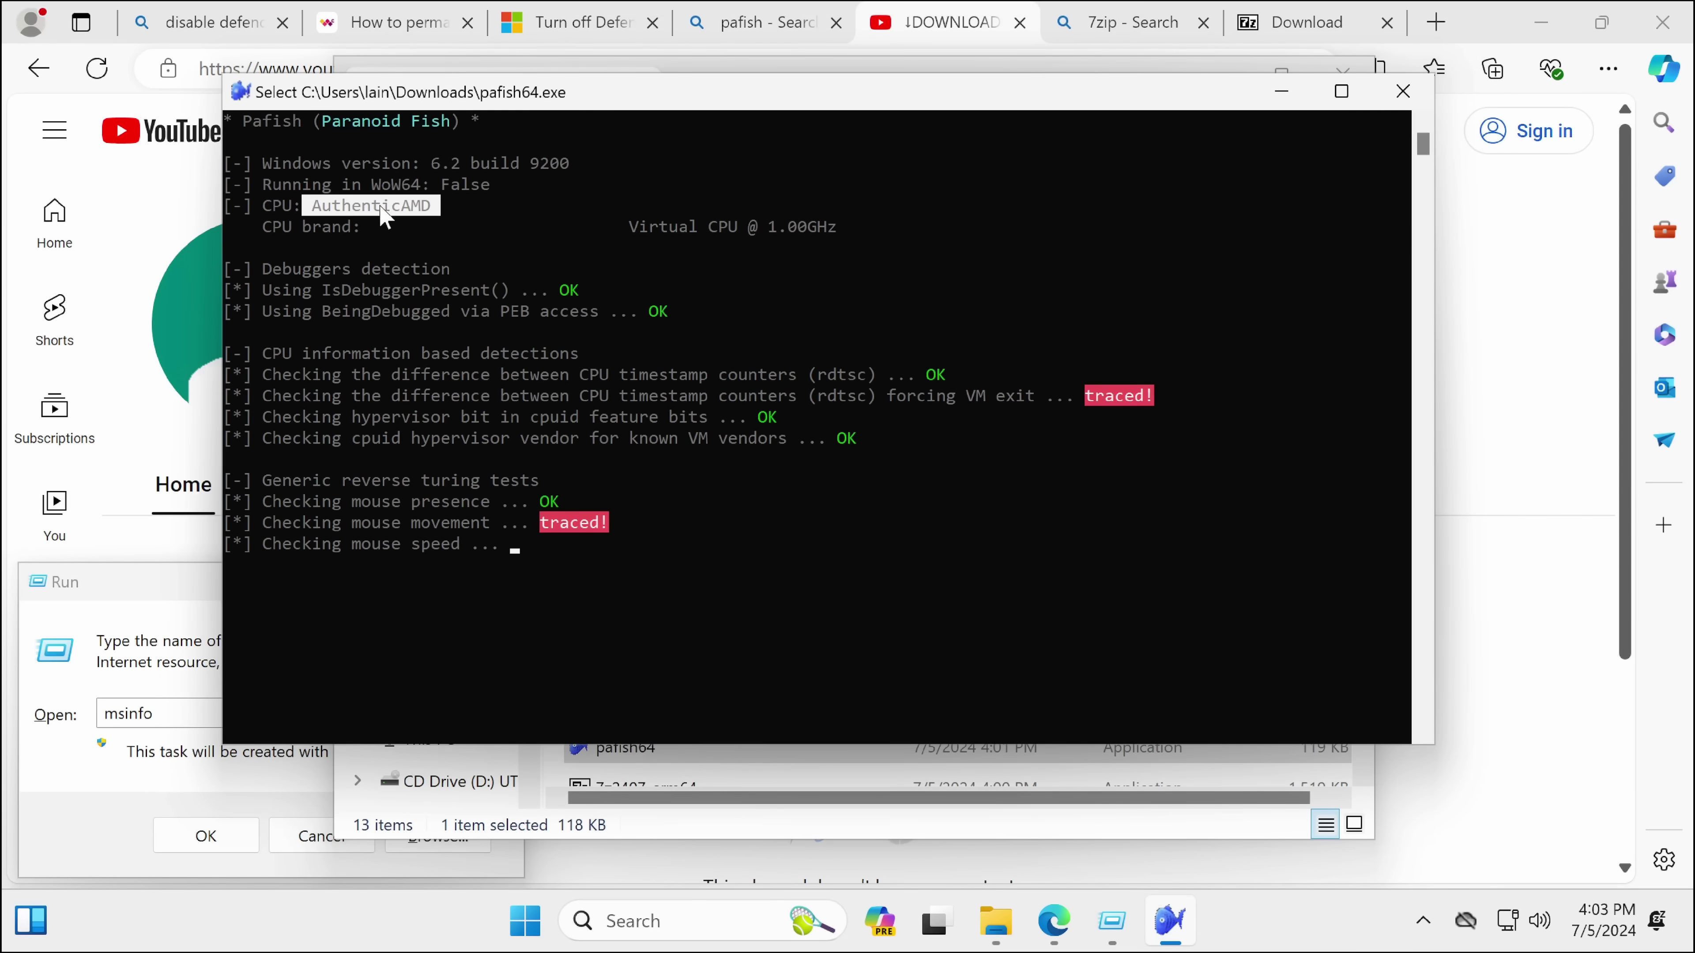
drag(275, 227, 853, 241)
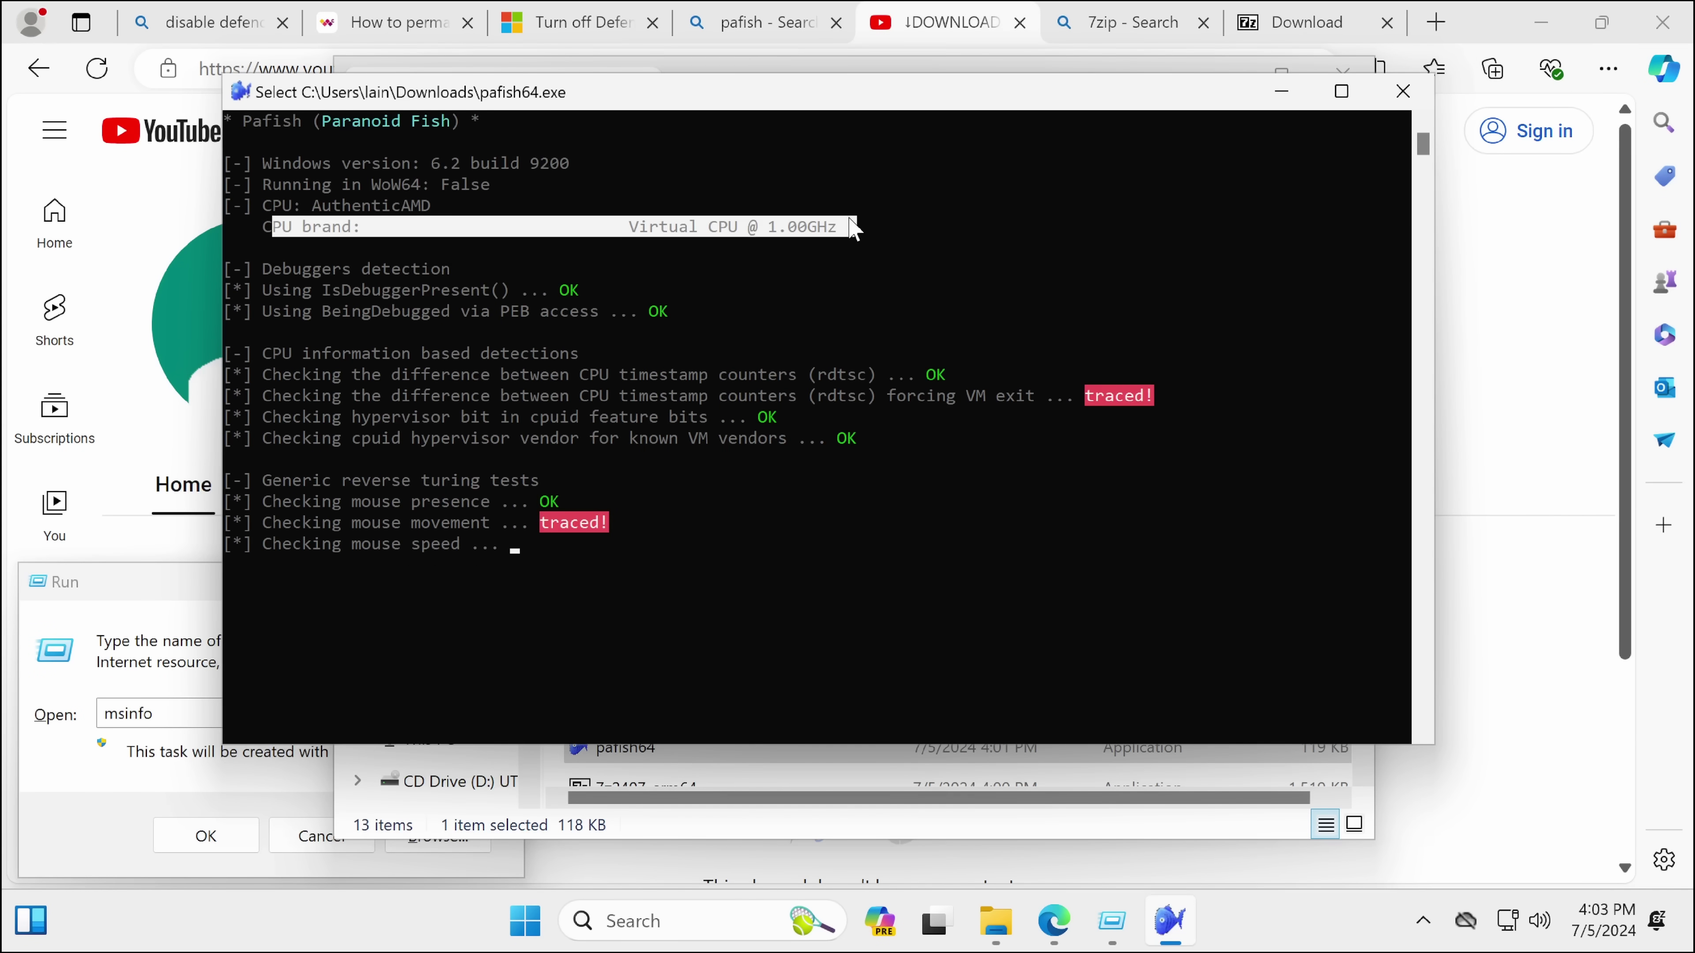
drag(418, 287, 554, 353)
click(644, 314)
drag(1169, 398, 635, 399)
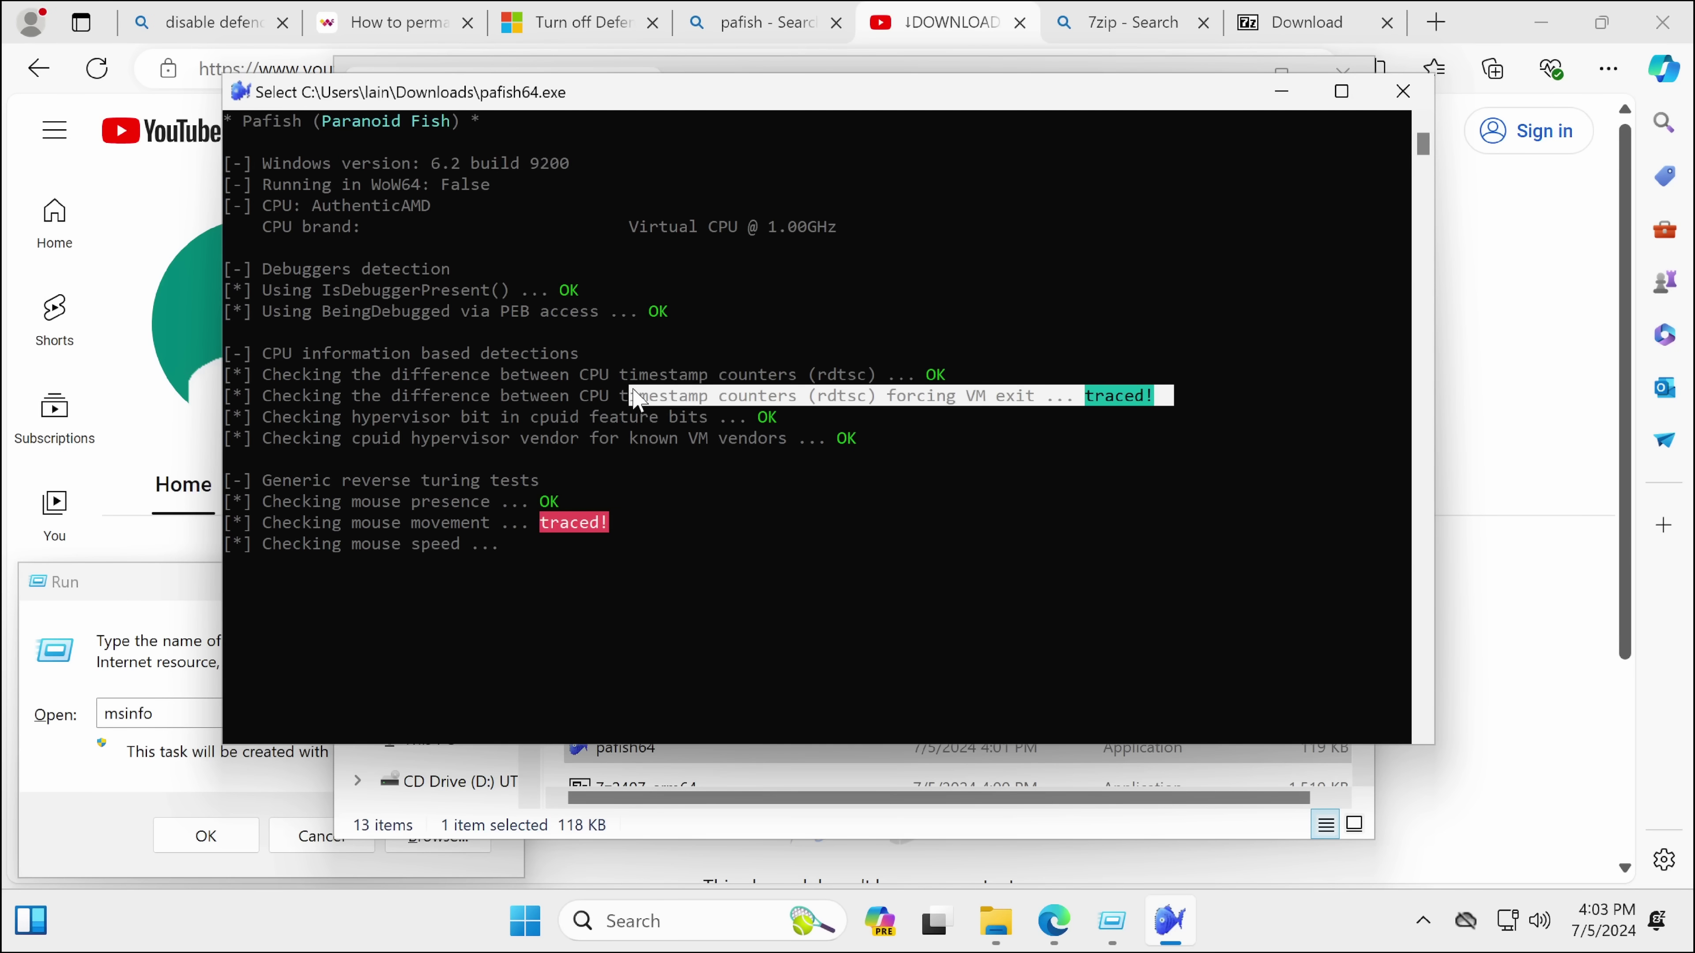
Step: Resume the paused mouse checks with clicks, drags and a double-click, confirm the RTT window, then return to the console
click(714, 578)
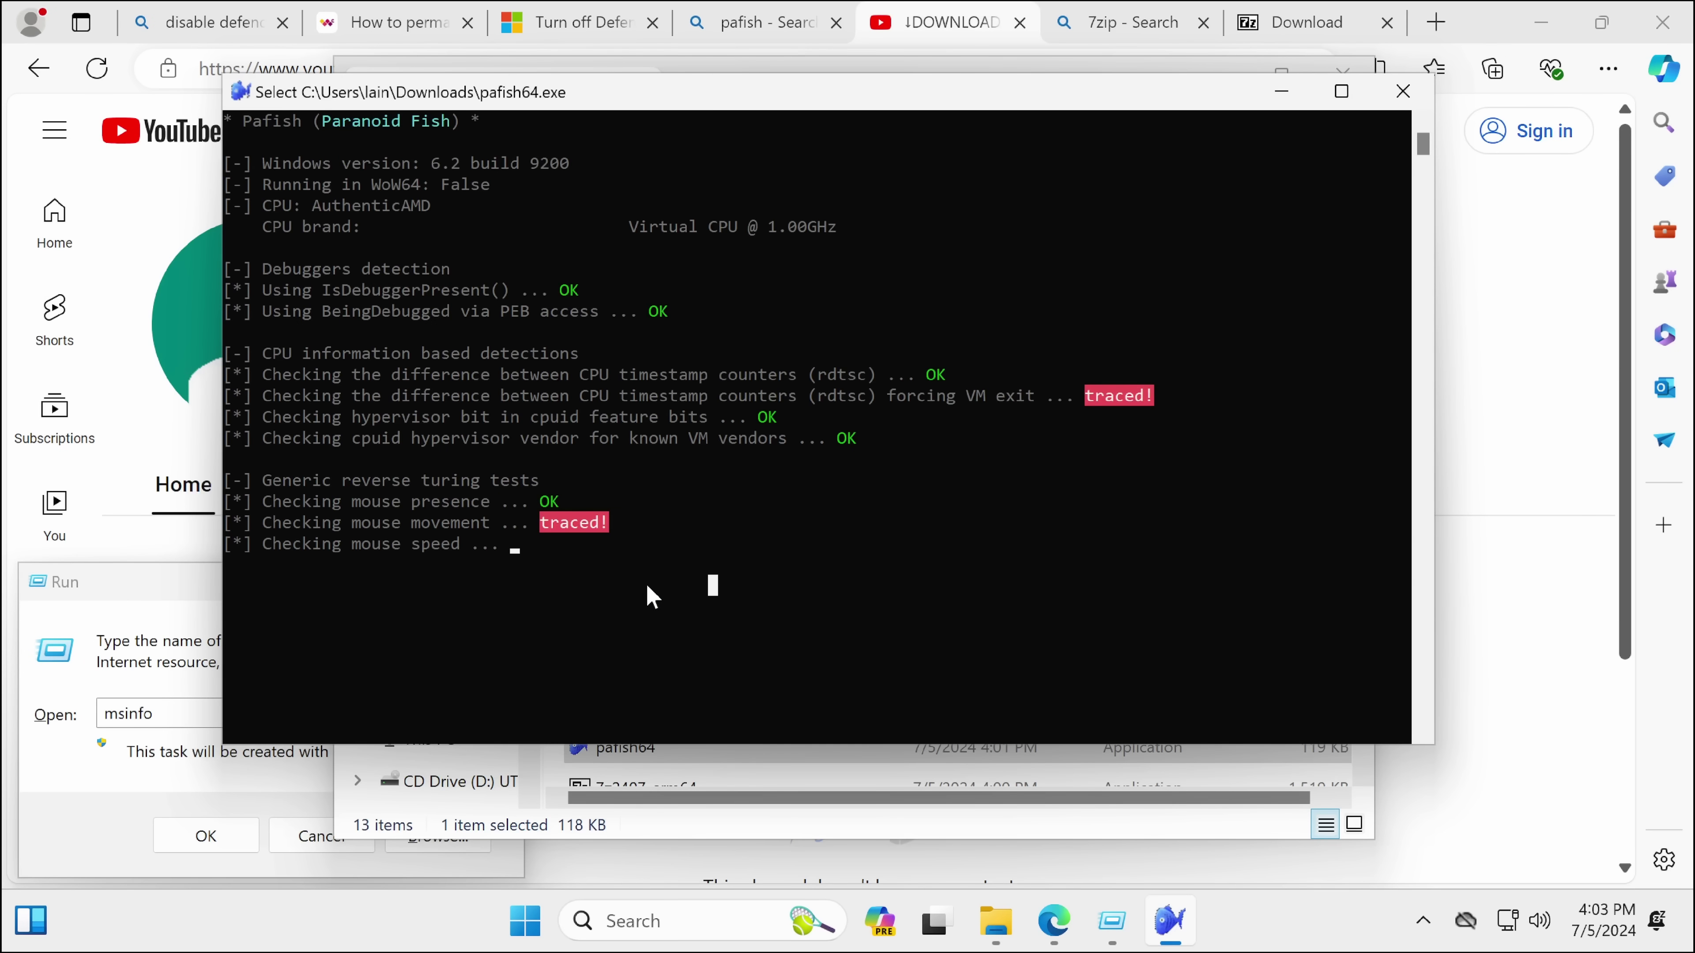
click(643, 530)
click(643, 530)
drag(739, 522, 766, 523)
double_click(677, 604)
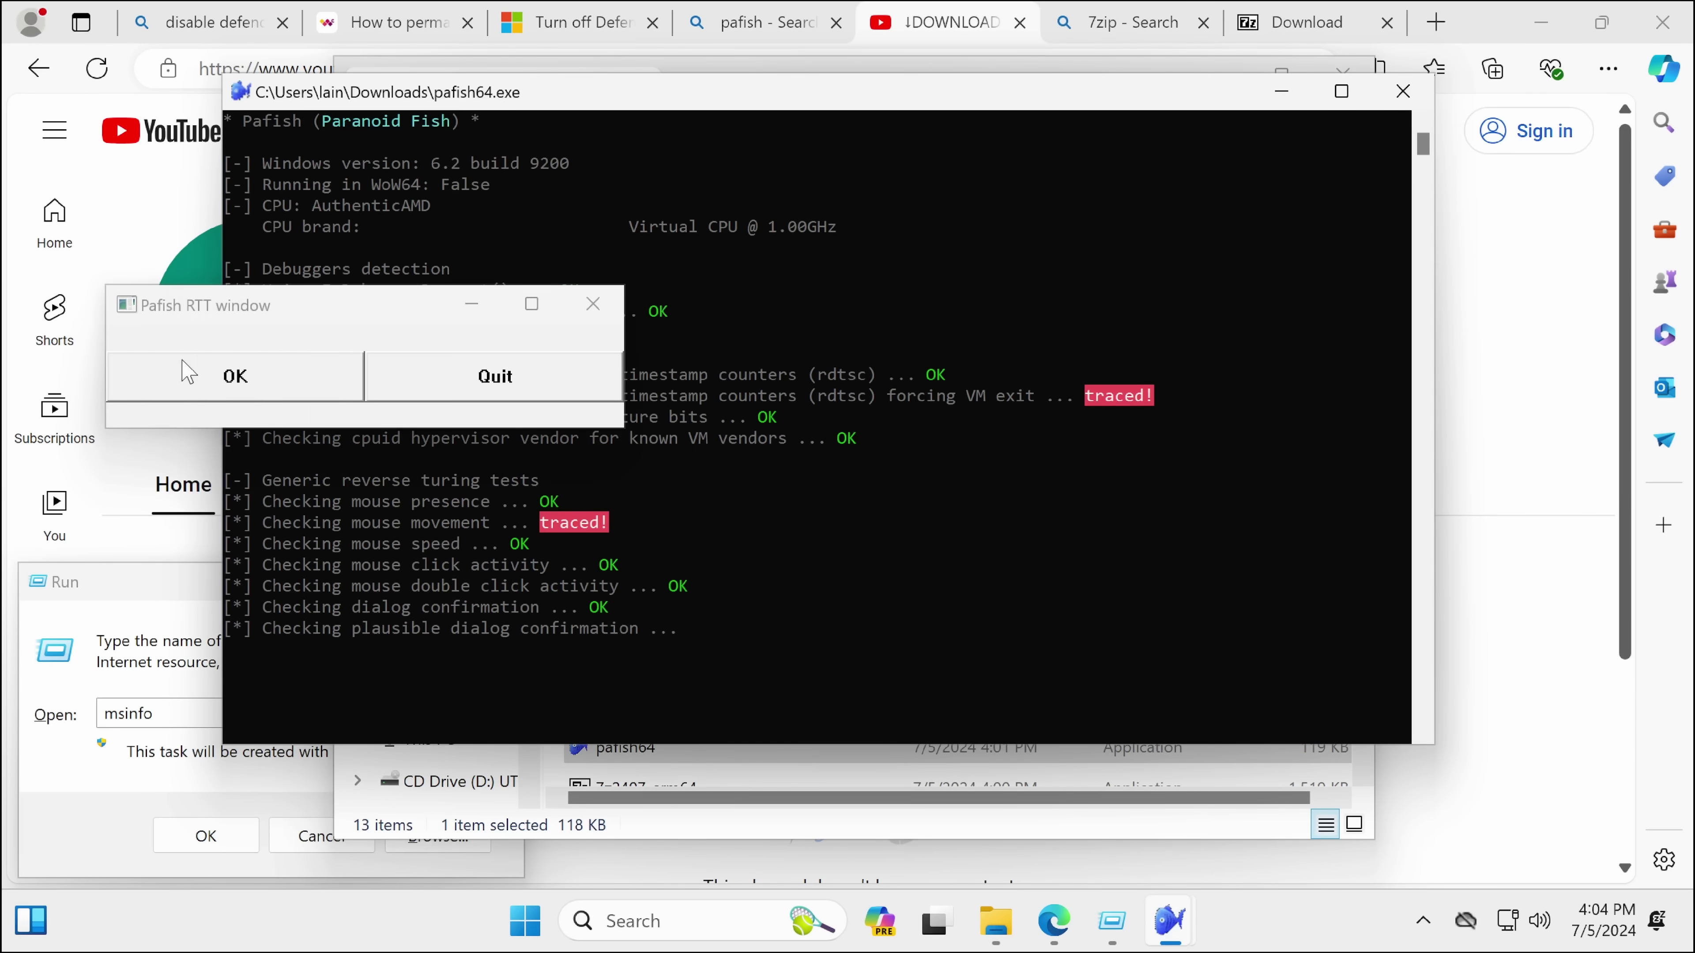
click(235, 374)
key(alt+Tab)
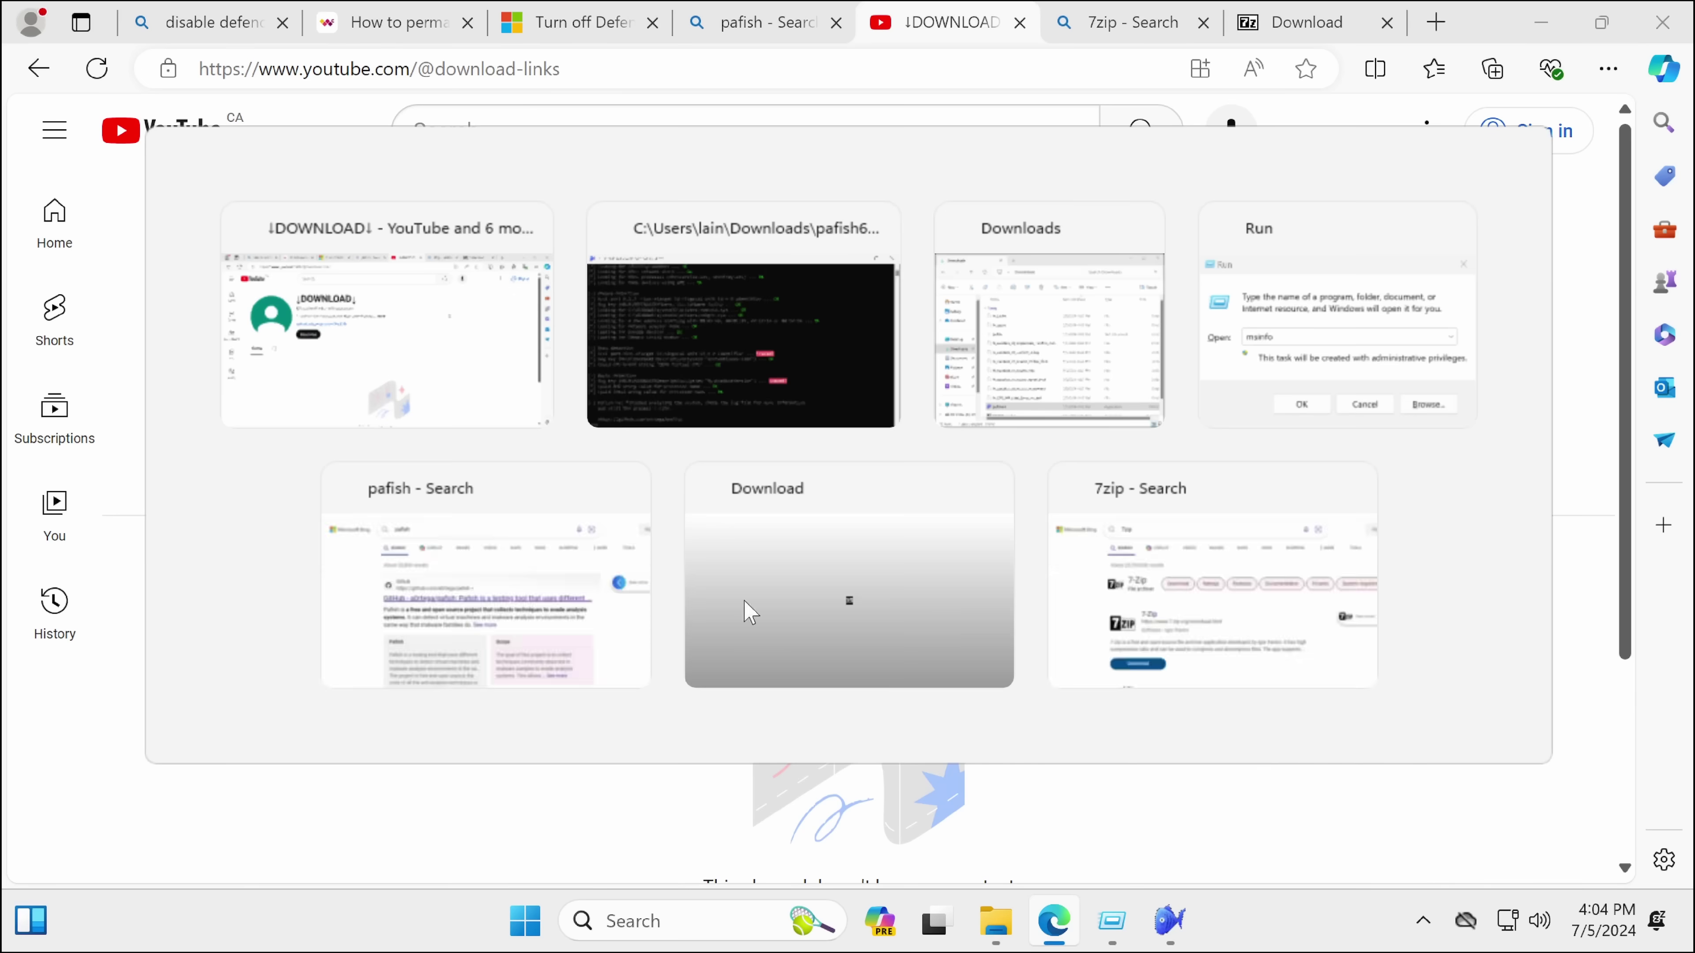
click(783, 608)
Step: Highlight the cpuid AMD wrong value and VBox network share results as the scan finishes
drag(342, 586, 623, 317)
click(625, 316)
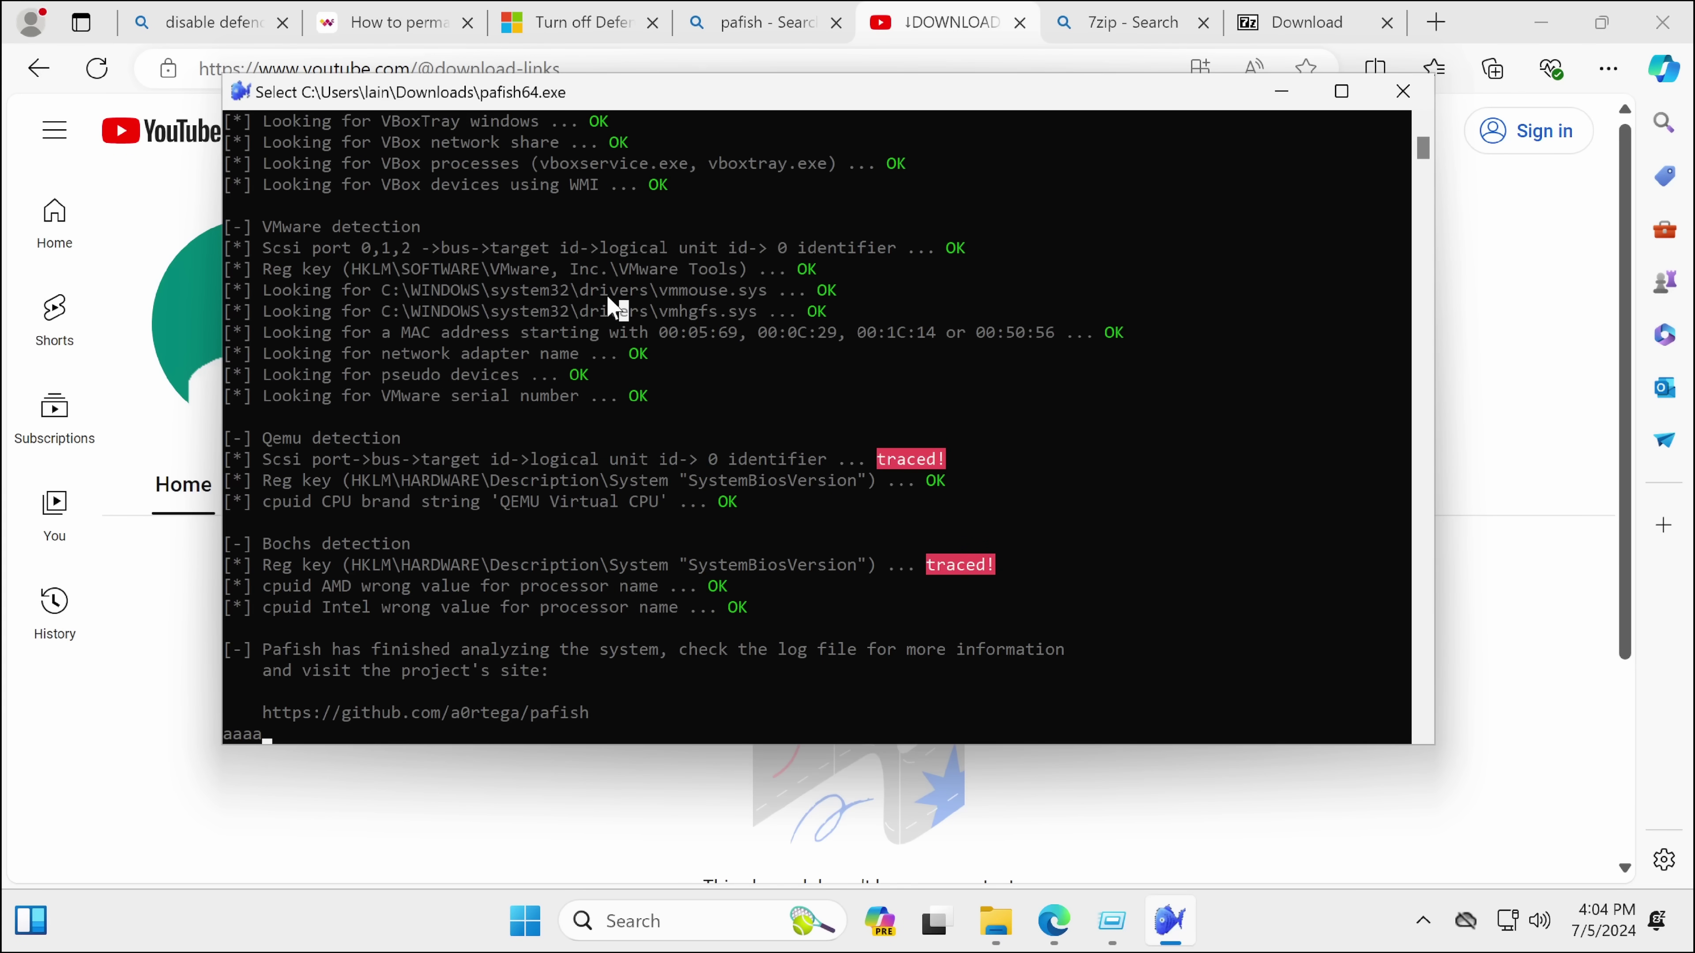
drag(758, 121, 643, 134)
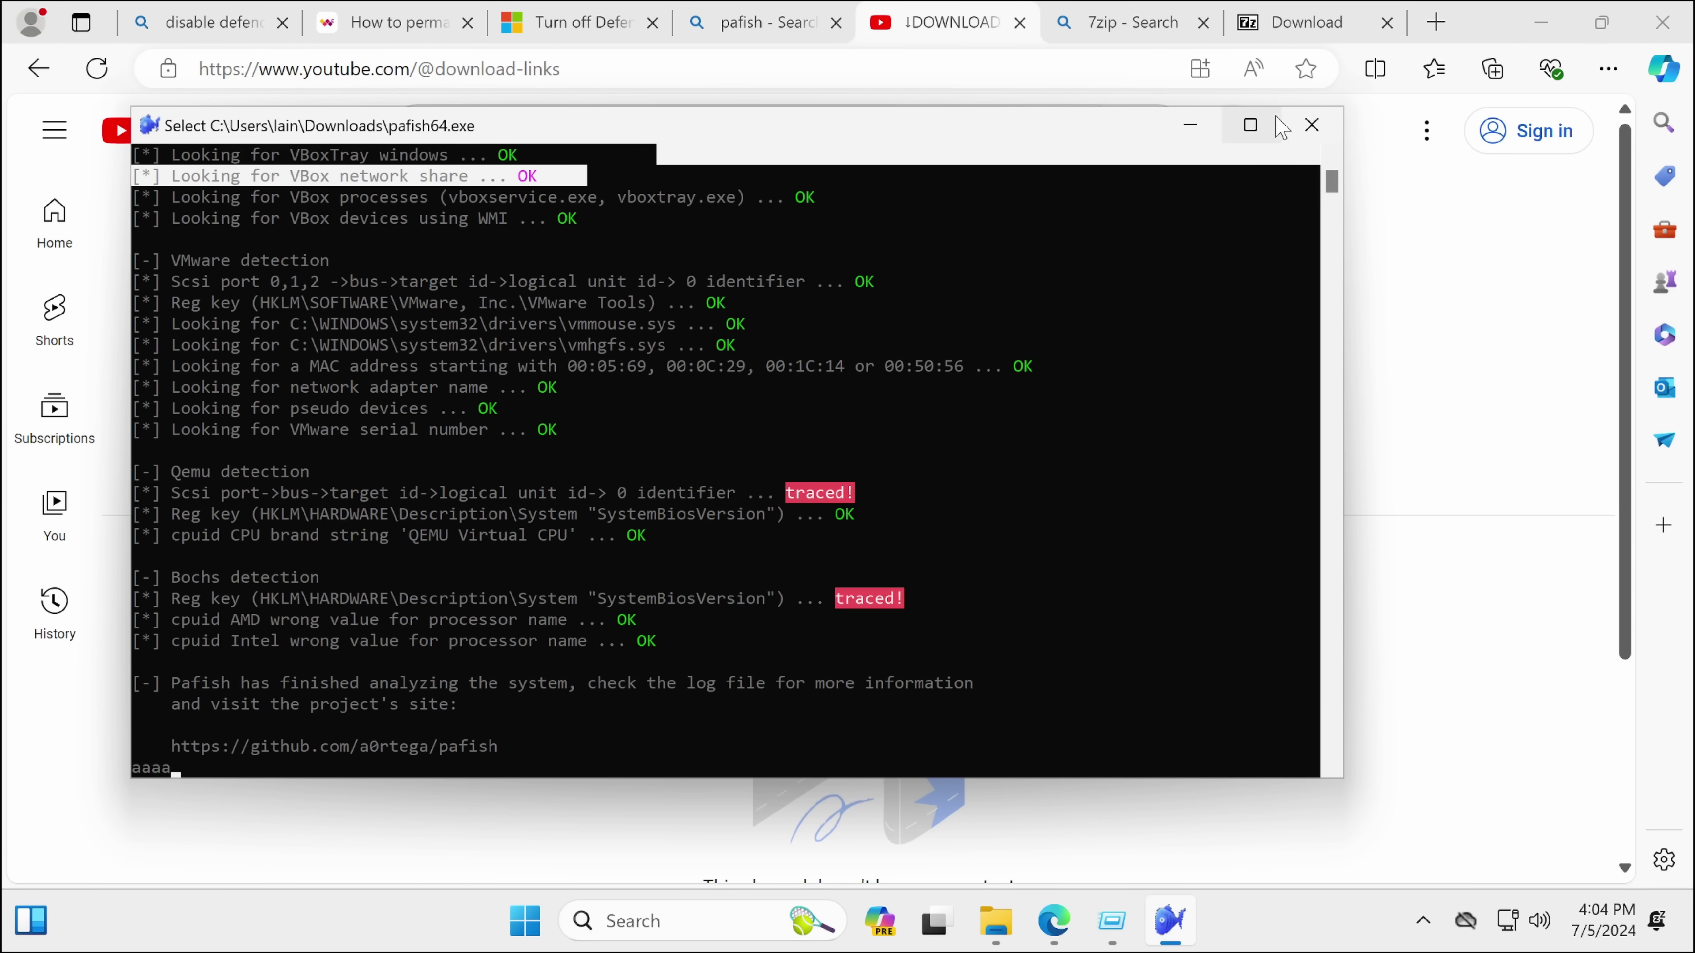
Step: Close the Pafish console and open the upload.advgroup.ru link on the Download-Links YouTube channel
click(1297, 125)
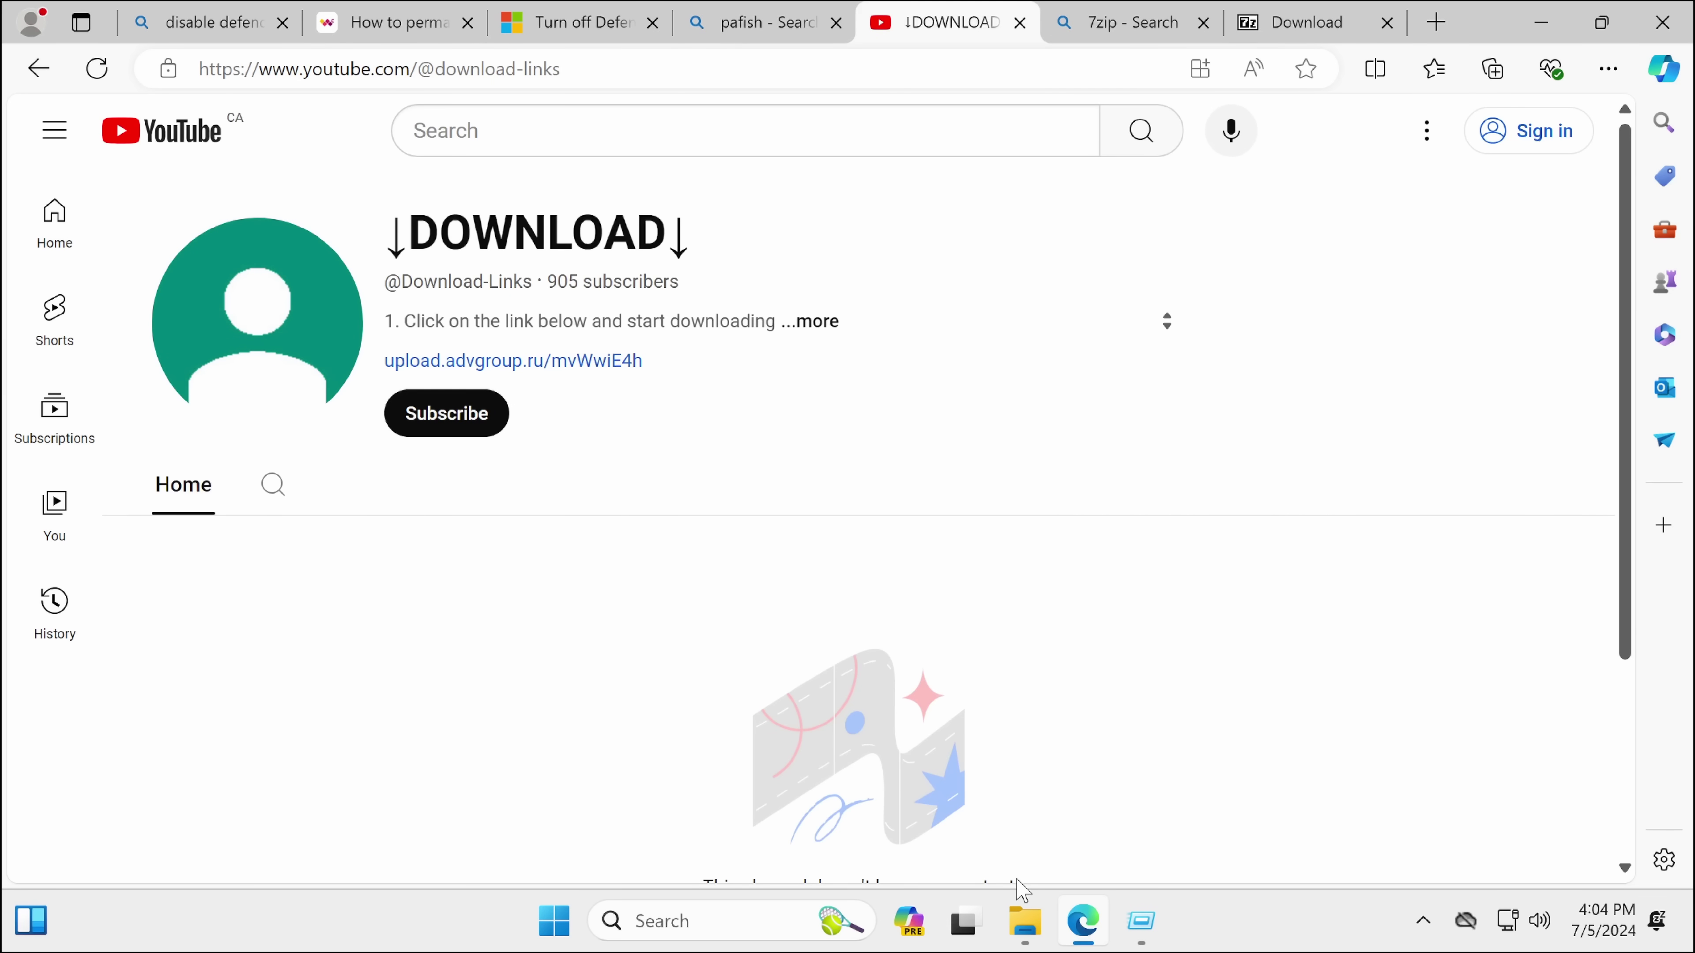
click(1041, 918)
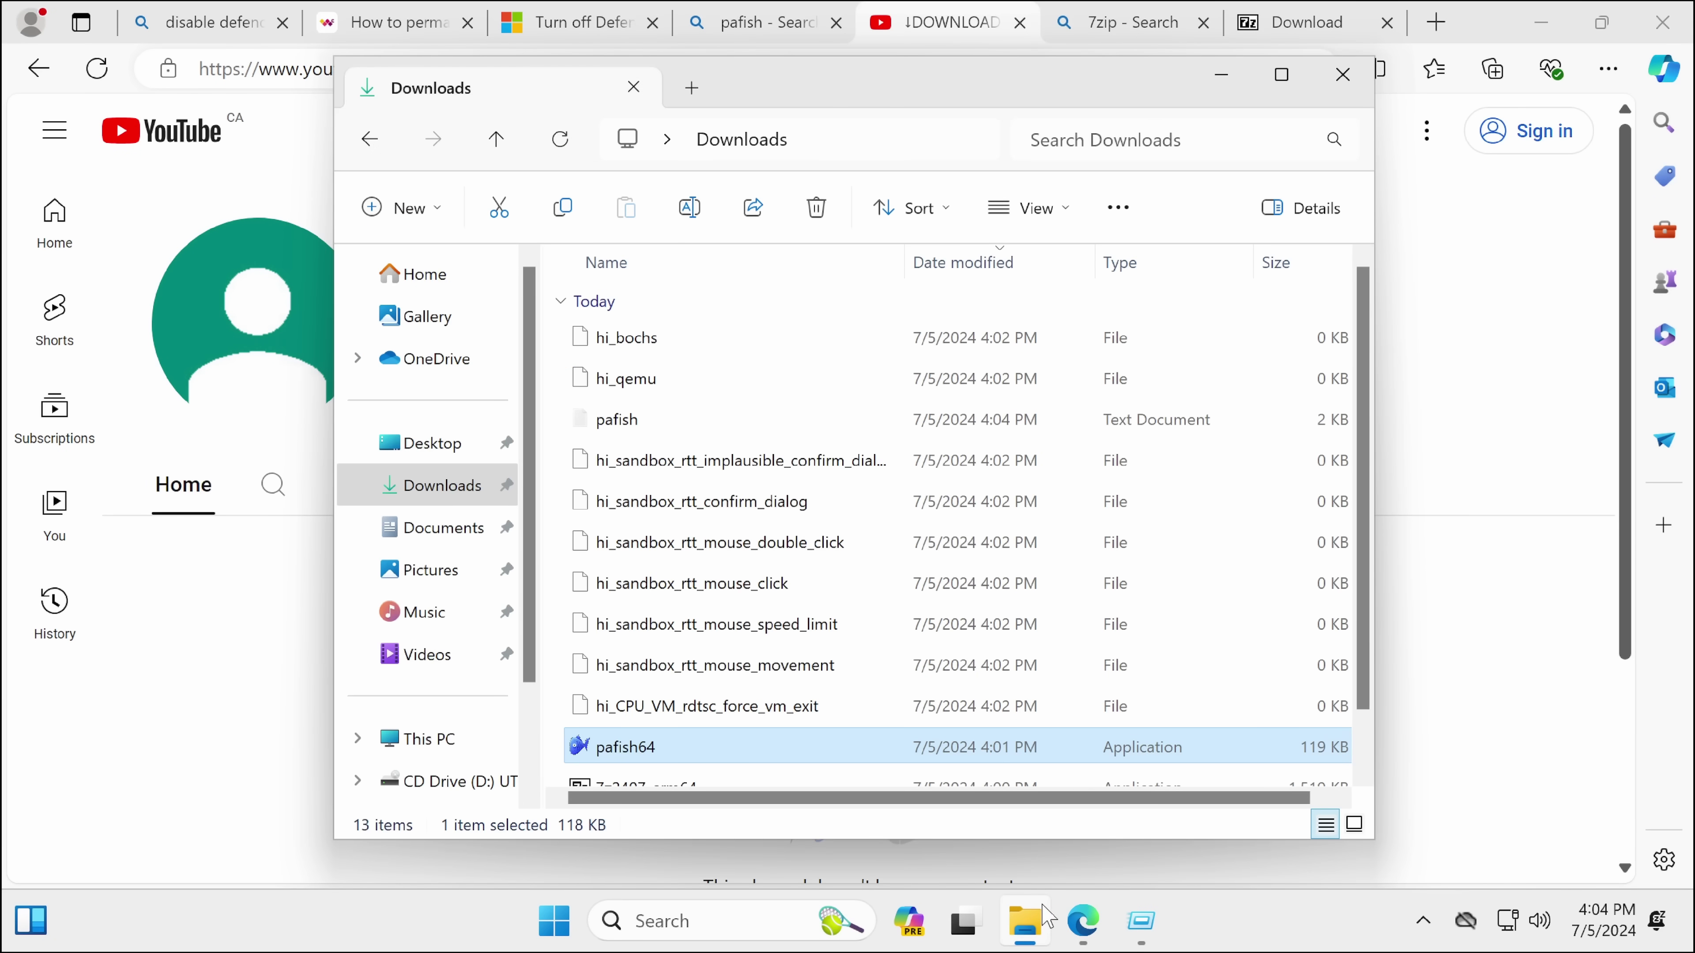
click(249, 577)
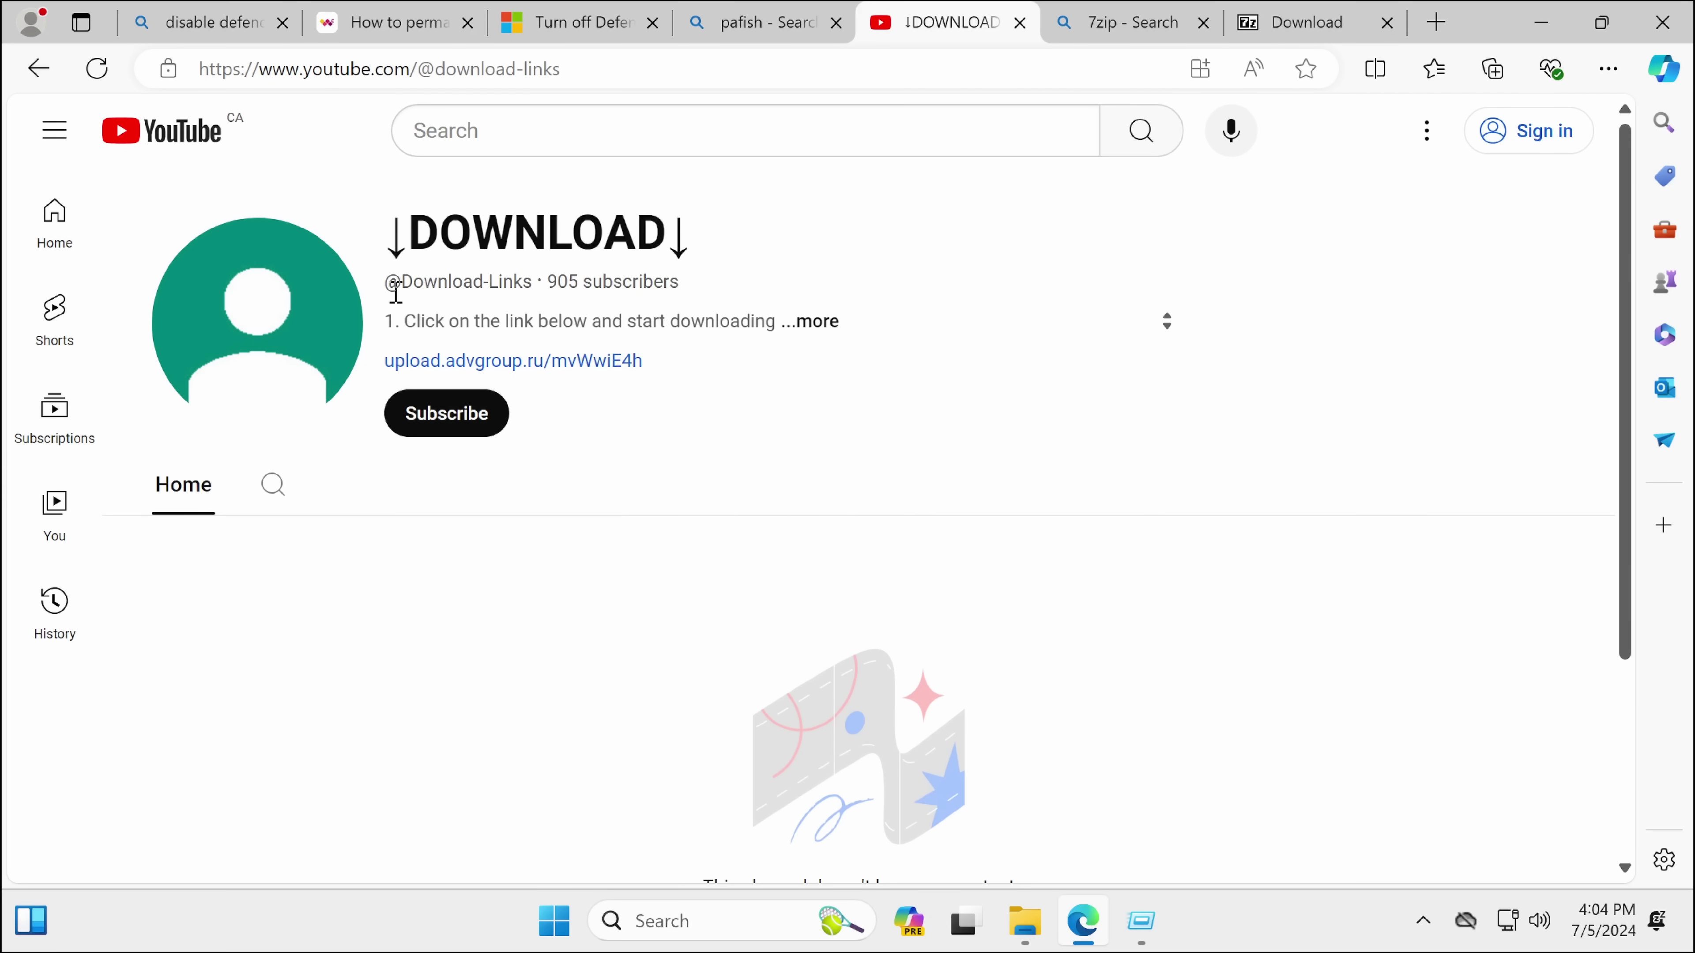
drag(394, 292, 529, 282)
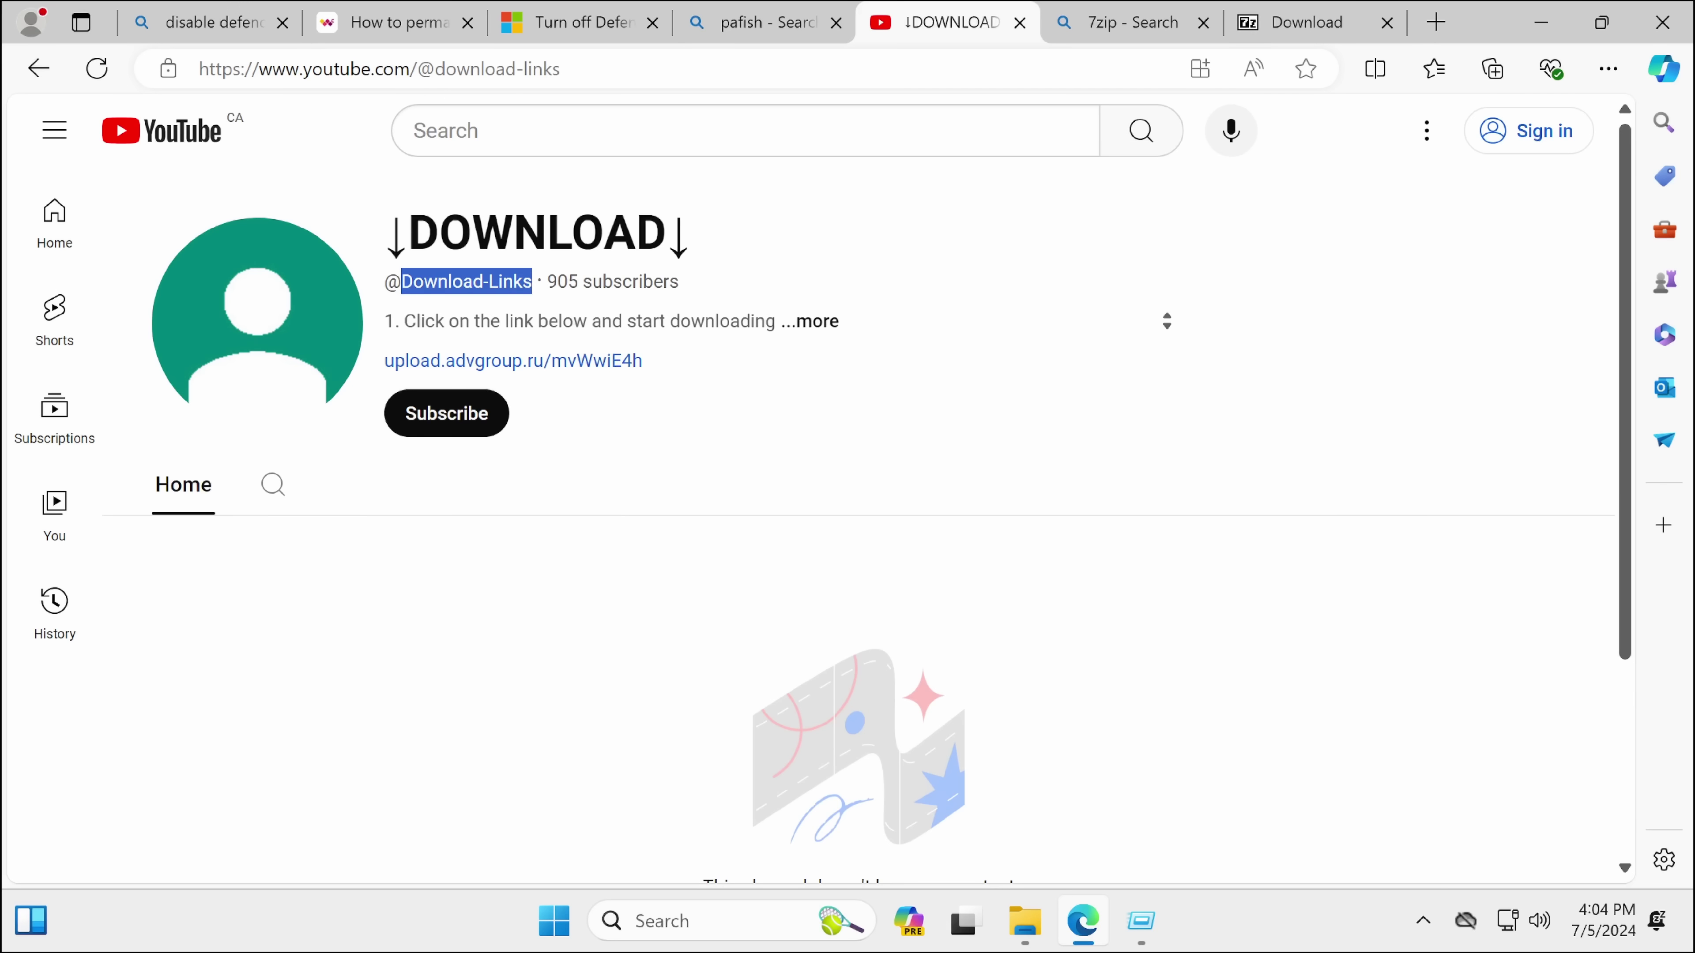
click(524, 364)
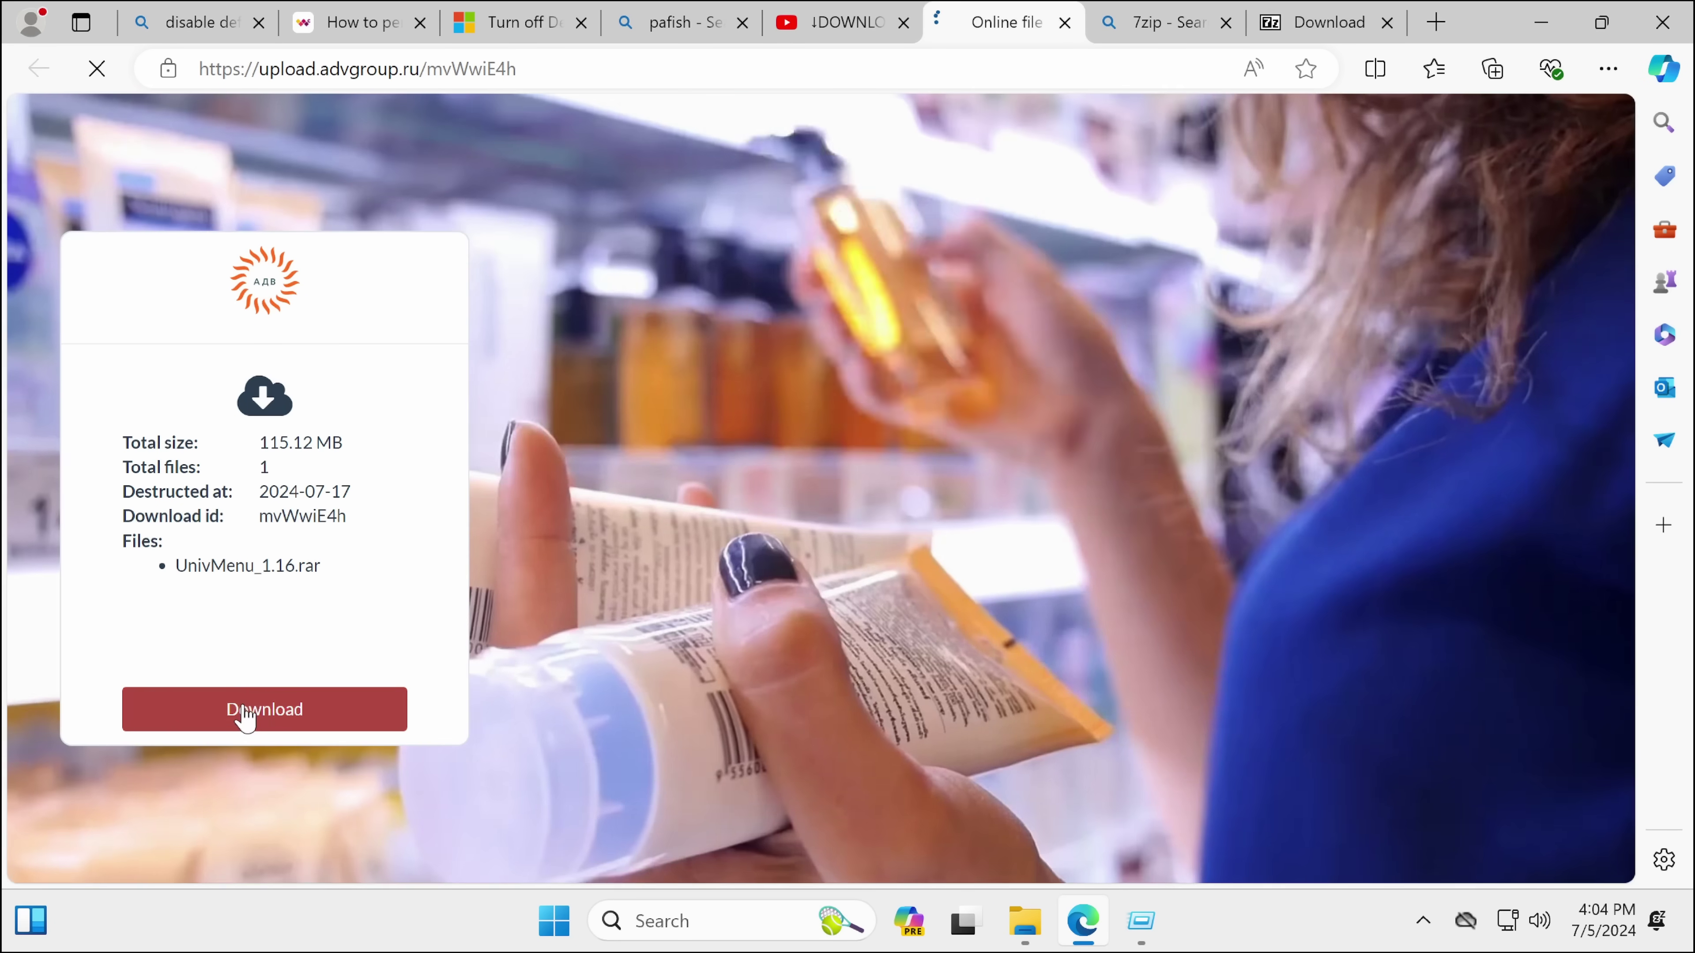
Step: Download UnivMenu_1.16.rar (115.12 MB) and select it in the Downloads folder
click(259, 702)
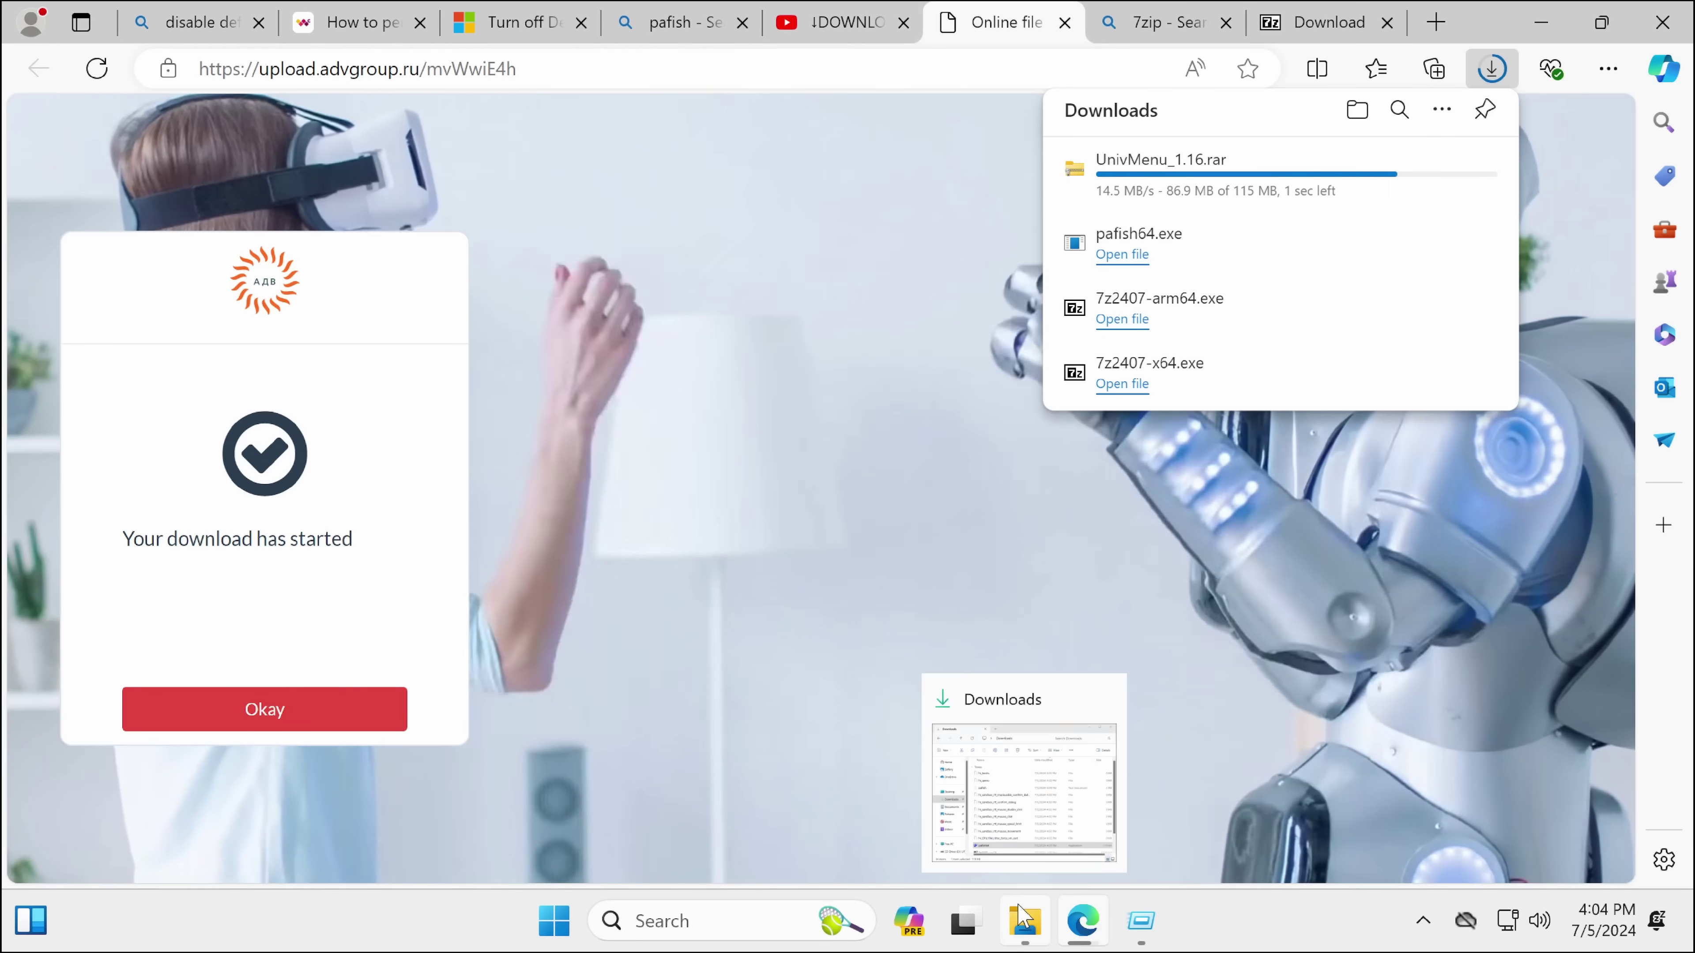
click(1025, 921)
click(626, 346)
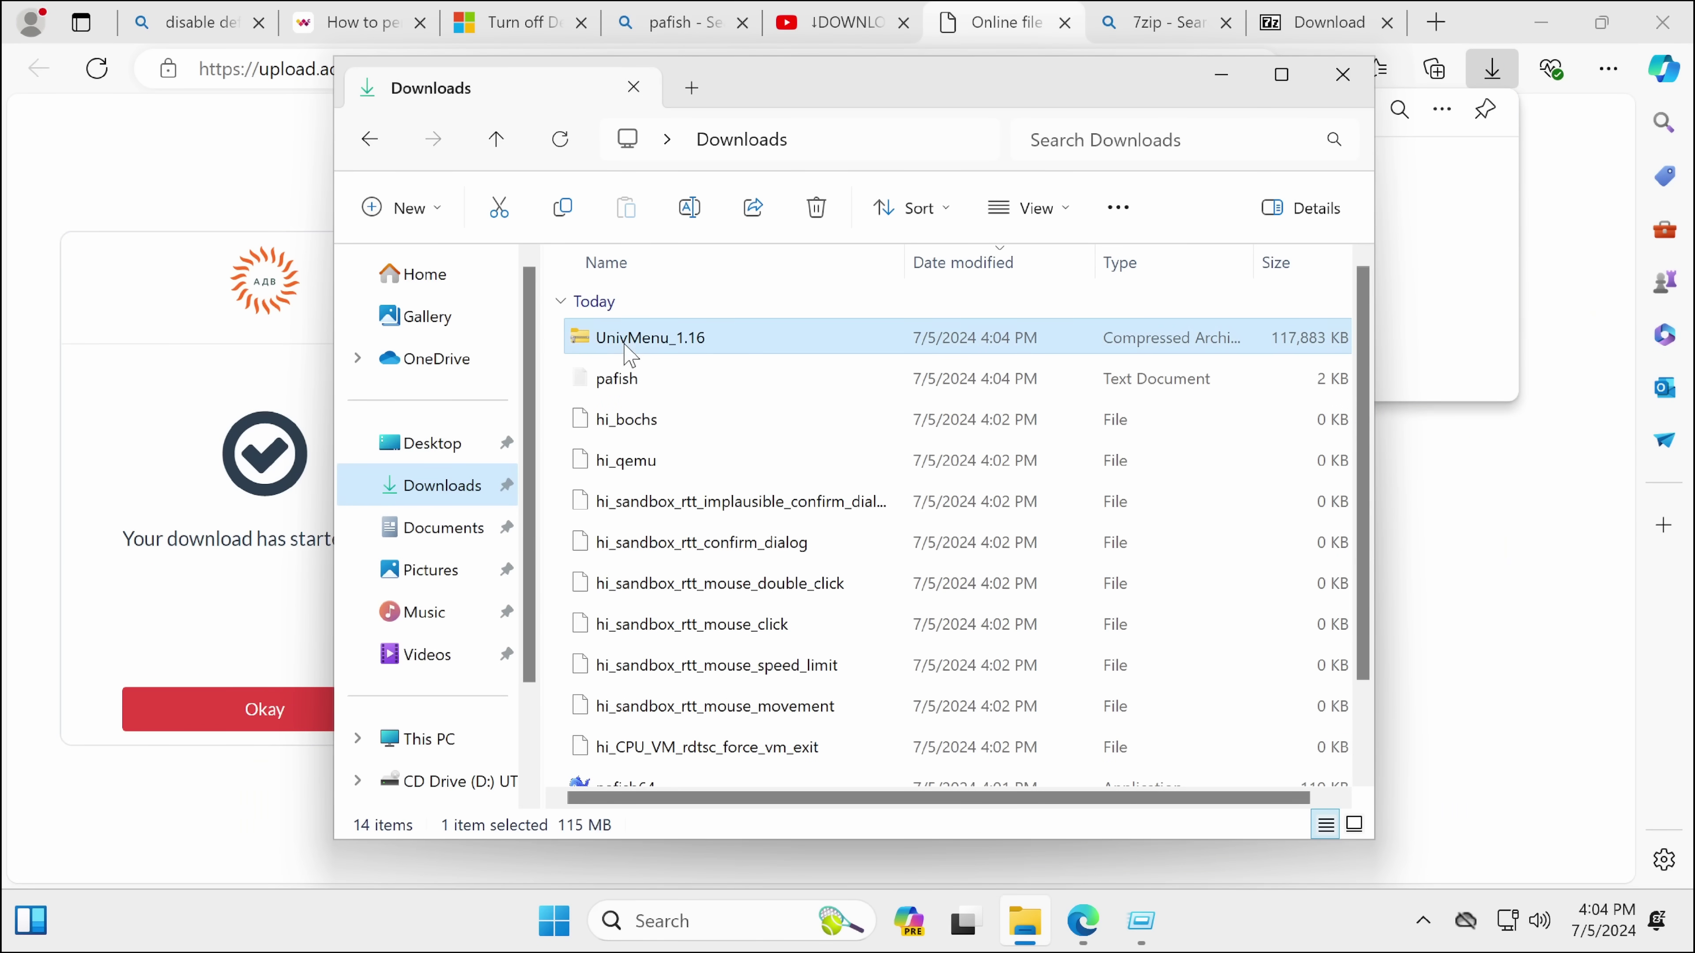
Step: Extract UnivMenu_1.16.rar with Extract All and open the extracted UnivMenu_1.16 folder
right_click(679, 346)
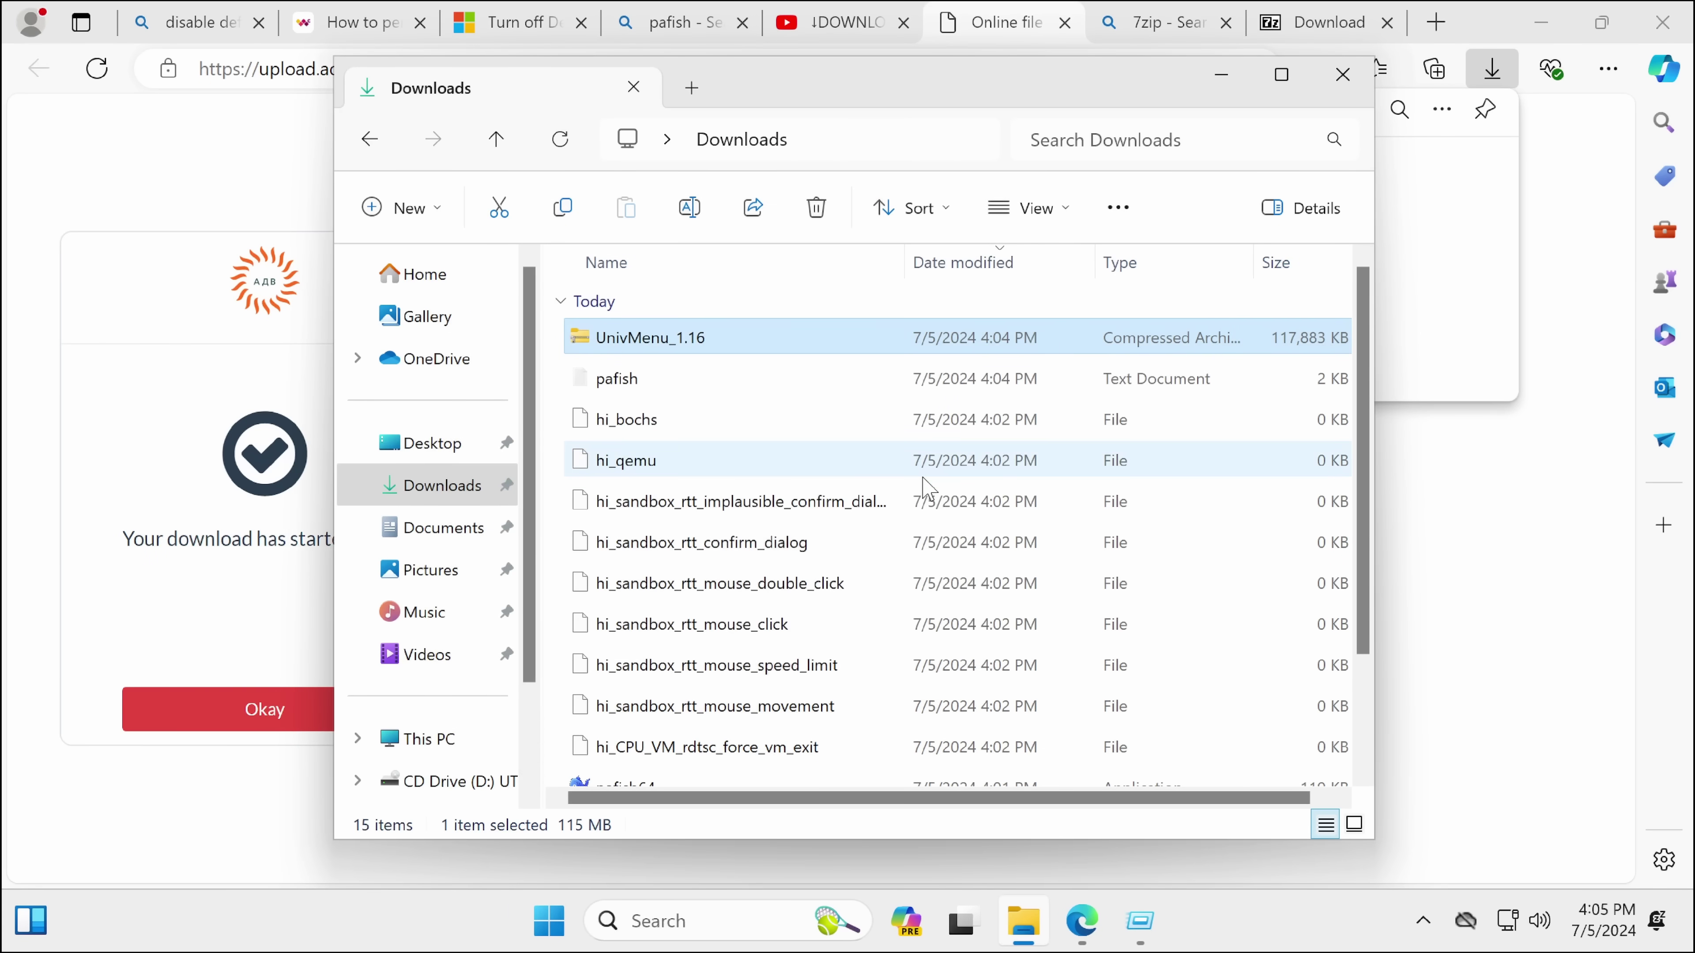
double_click(660, 338)
right_click(1226, 931)
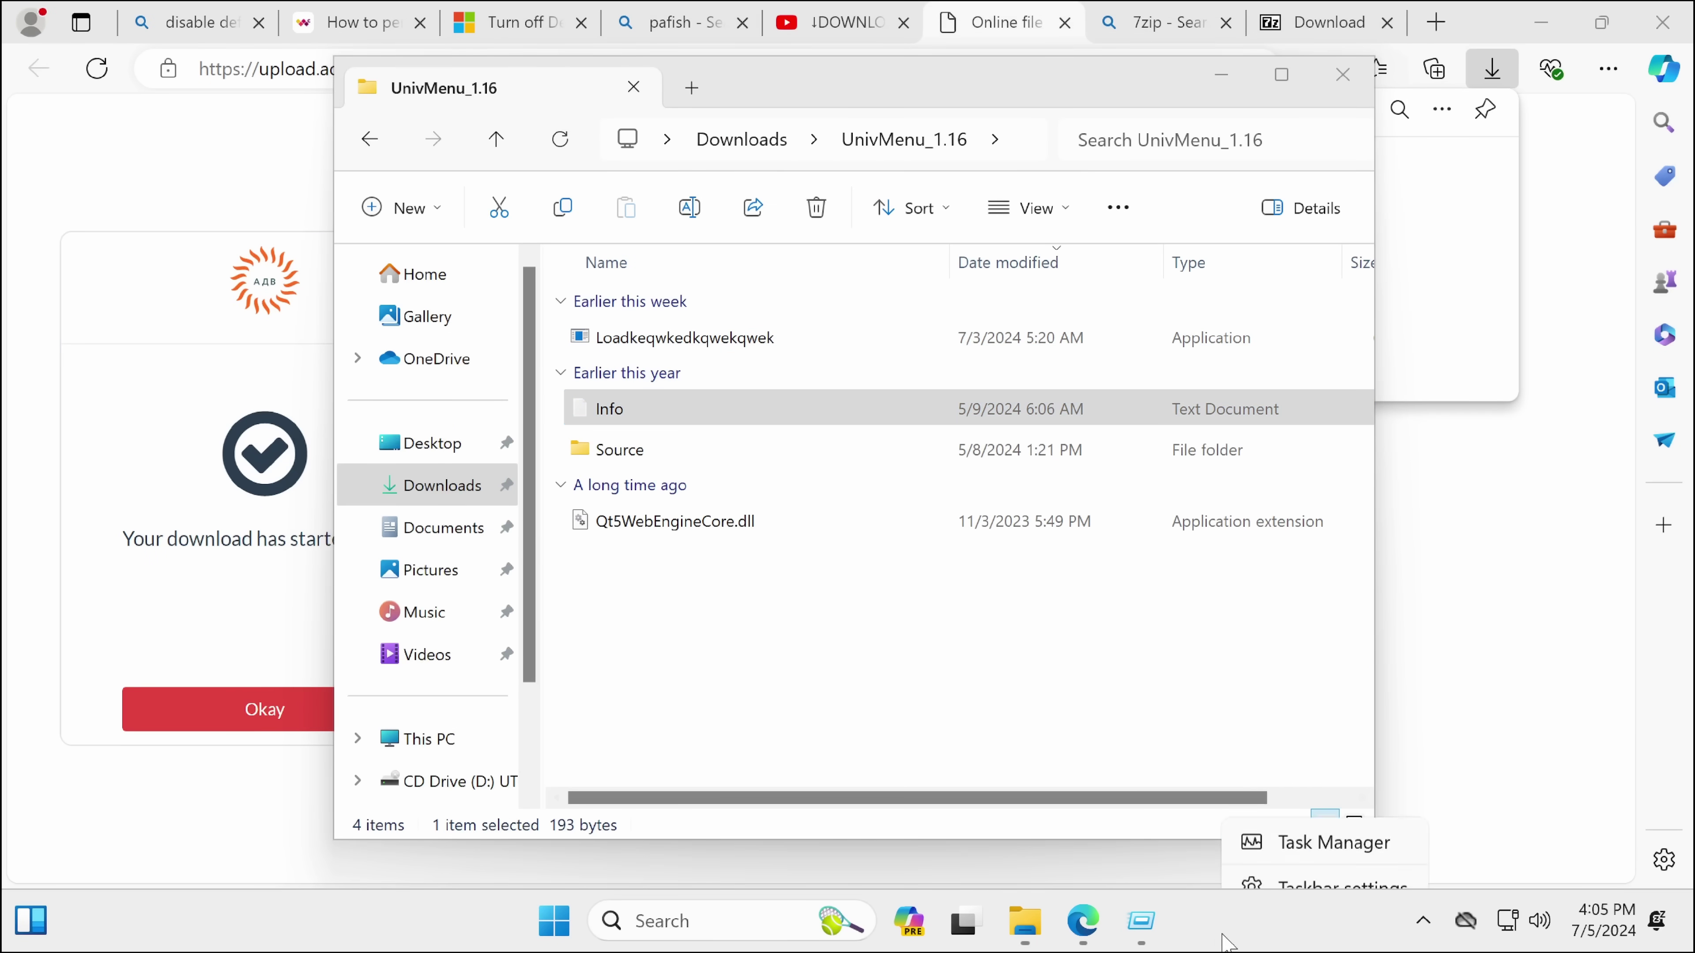
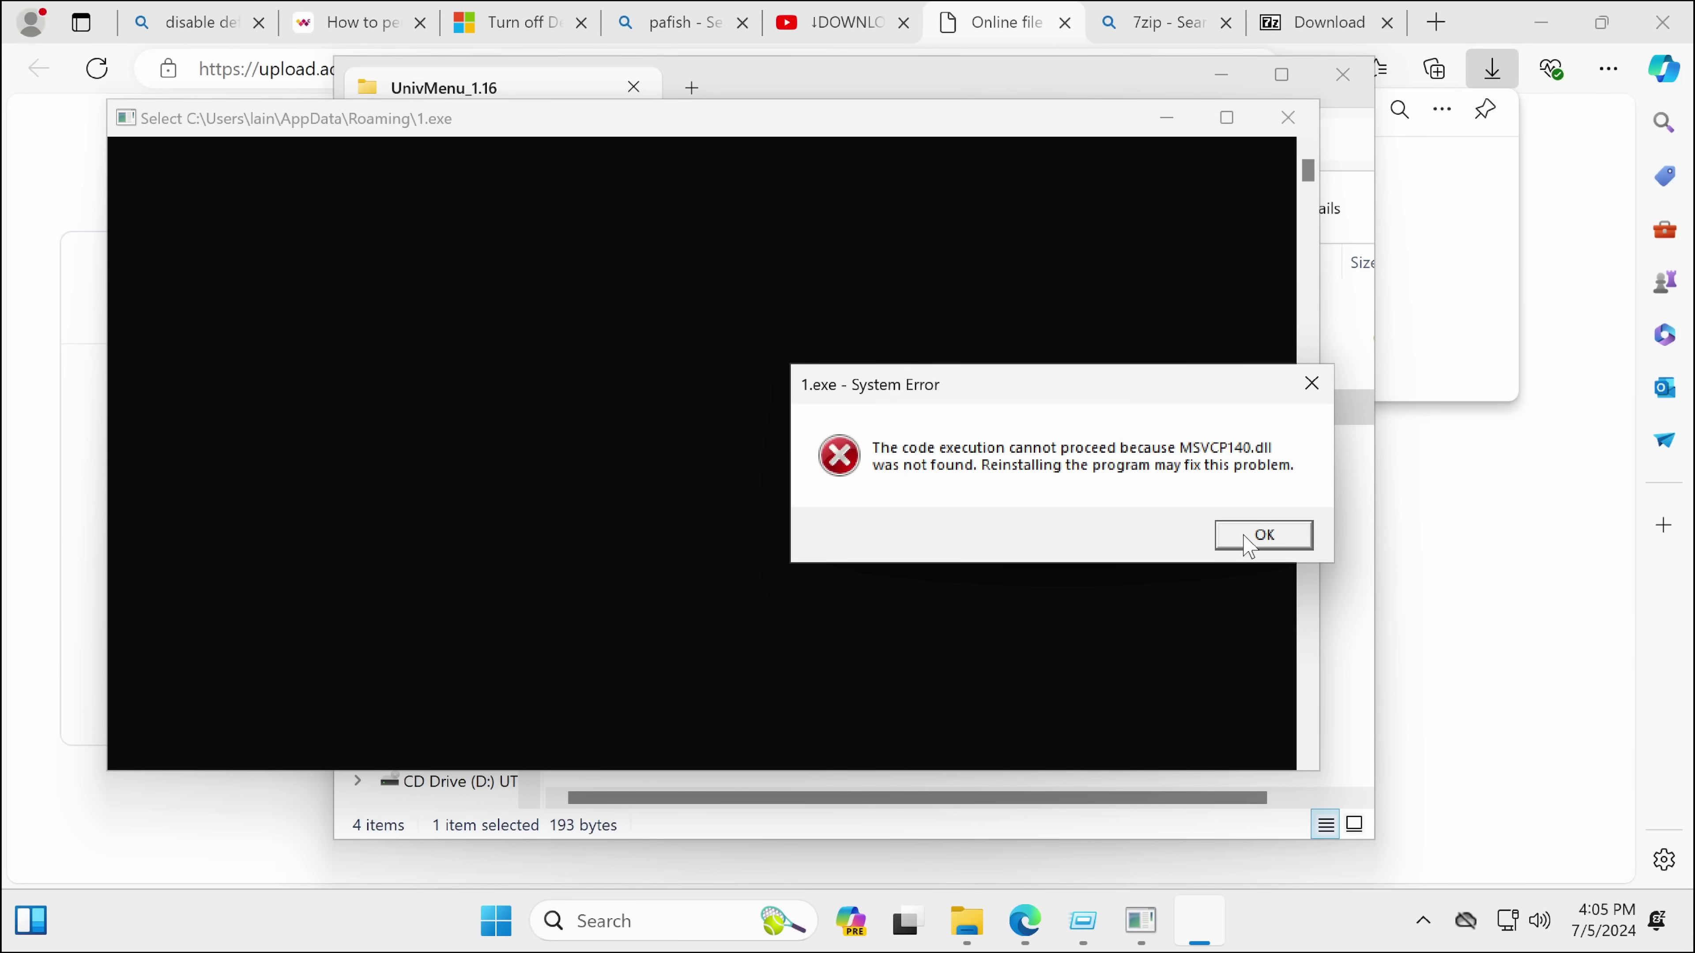
Step: Close the MSVCP140.dll and VCRUNTIME140_1.dll missing-file errors, returning to the UnivMenu_1.16 folder
click(1245, 537)
drag(1578, 925, 874, 367)
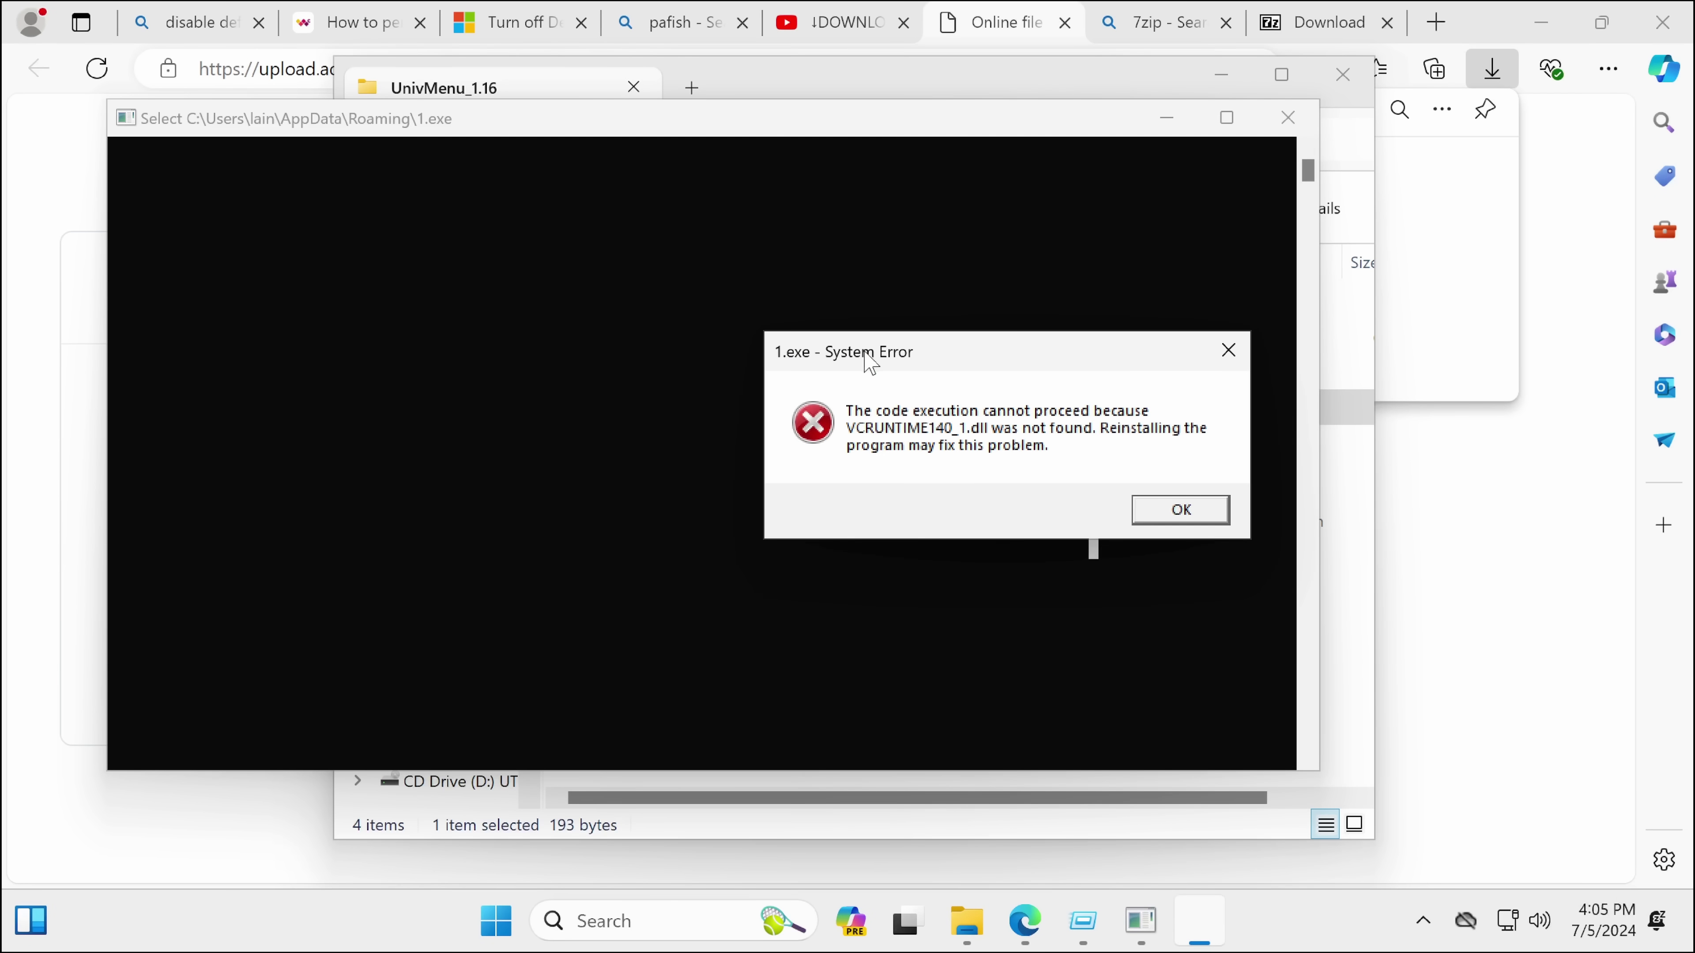
click(1143, 517)
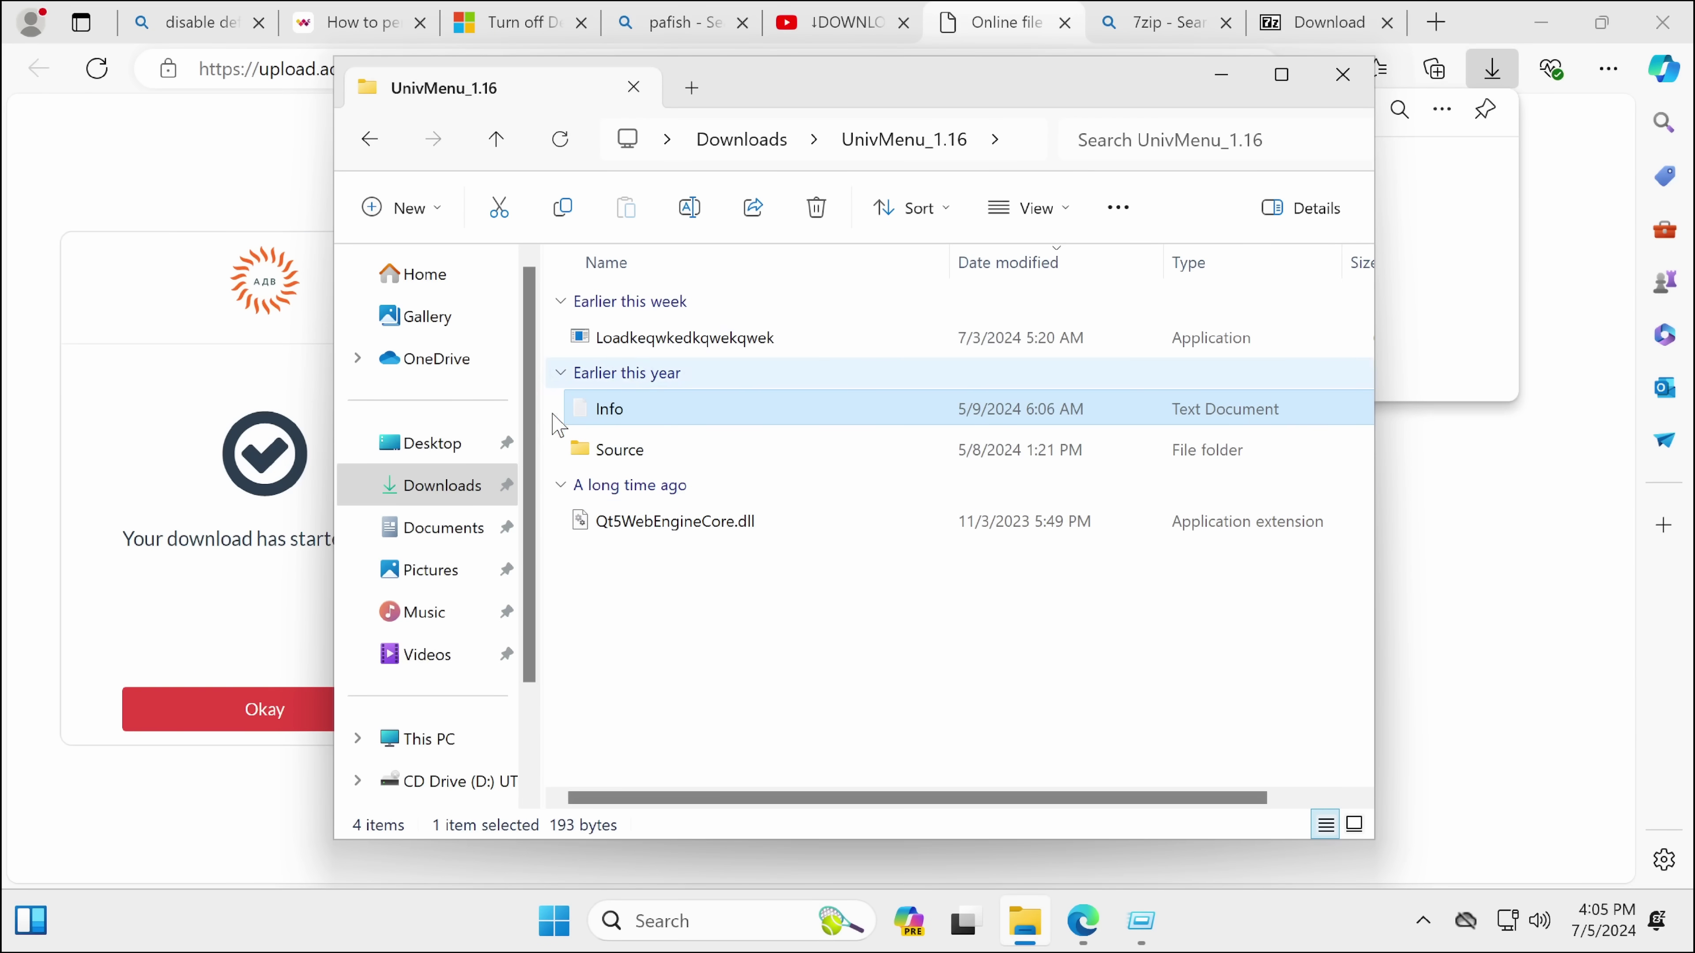
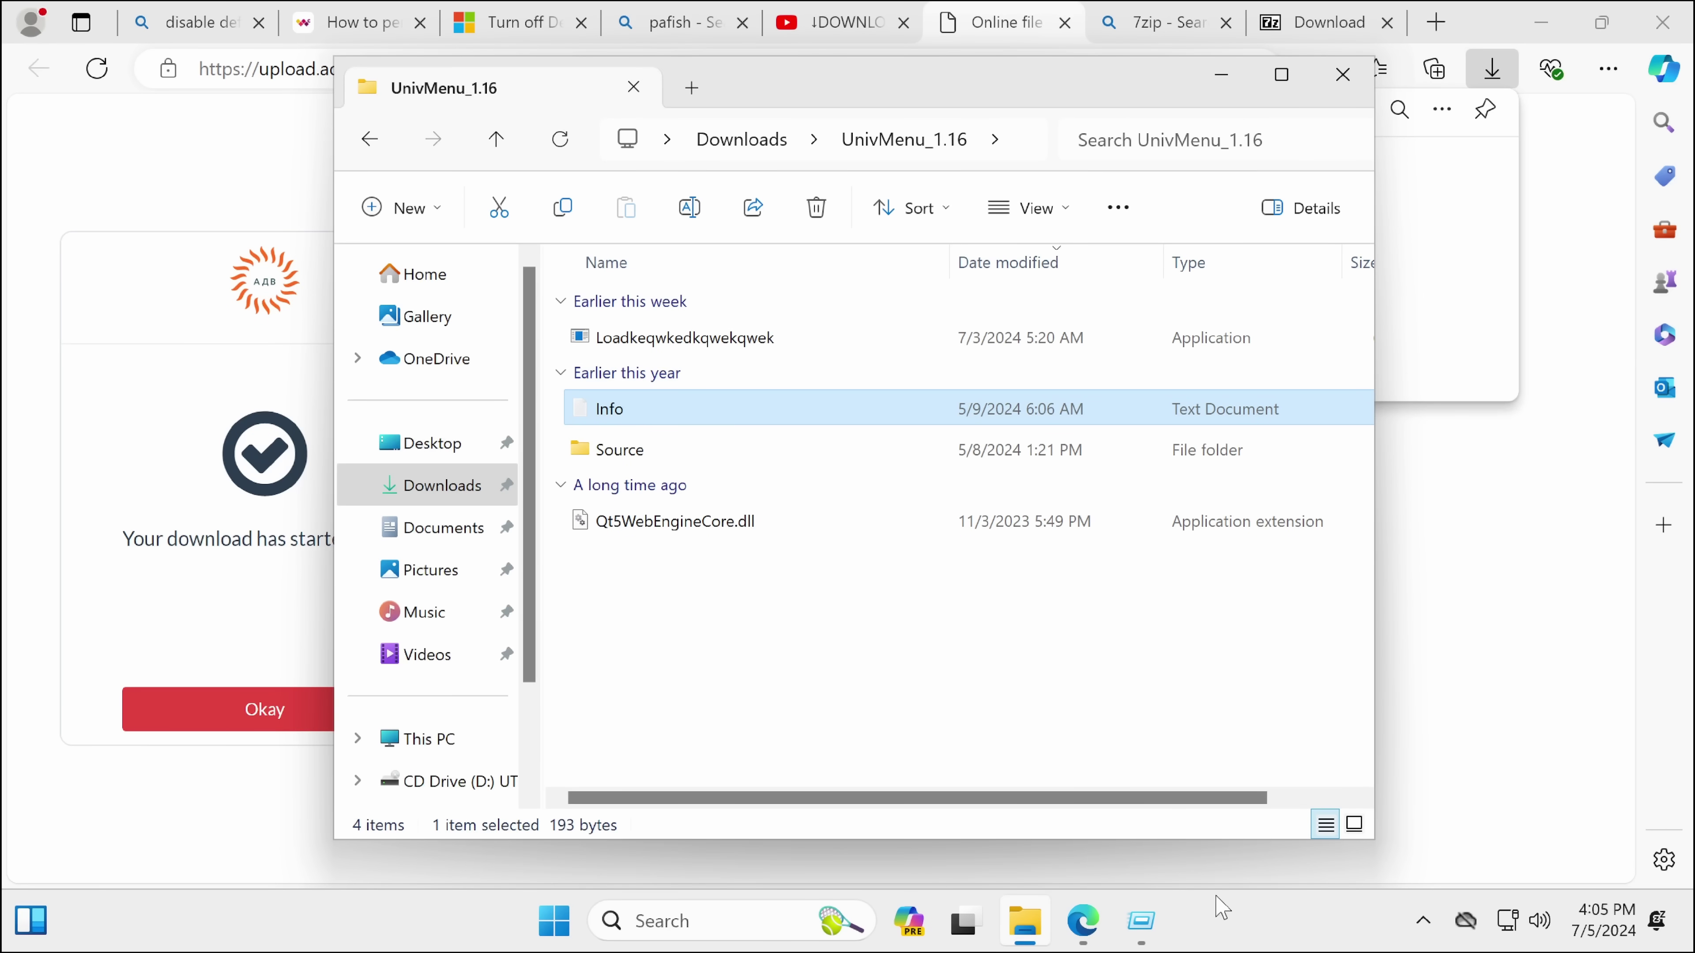
Step: Bring the Run dialog holding msinfo to the front and show the hidden notification-area icons
click(1140, 921)
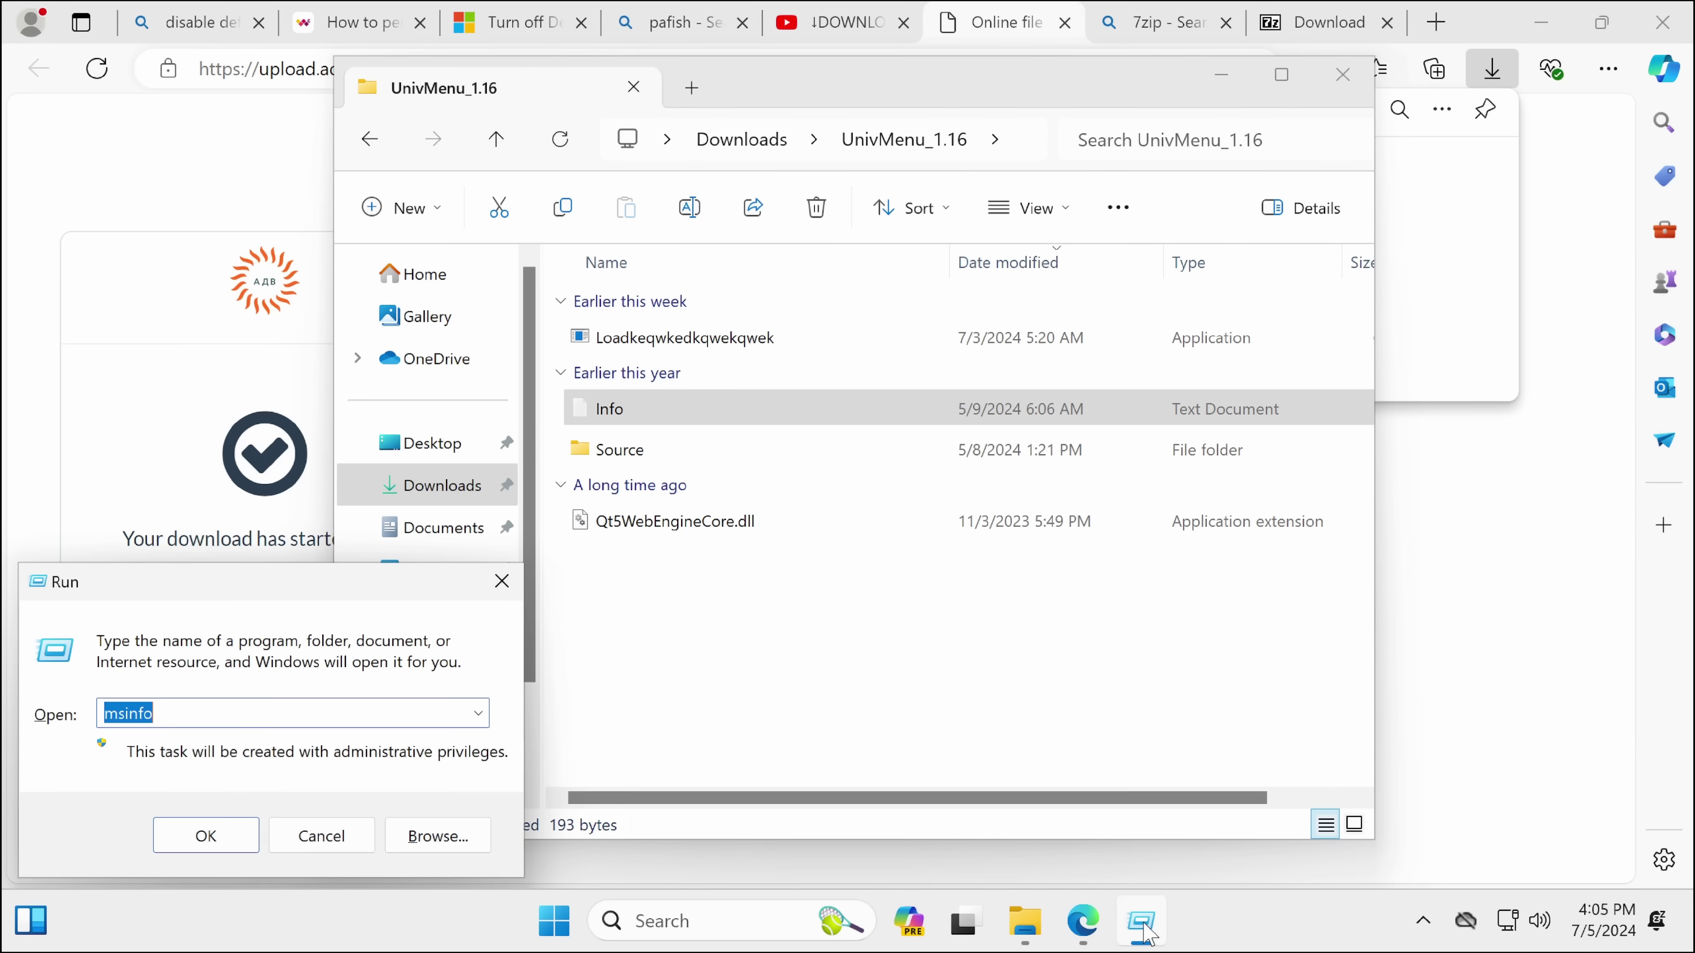
click(1411, 915)
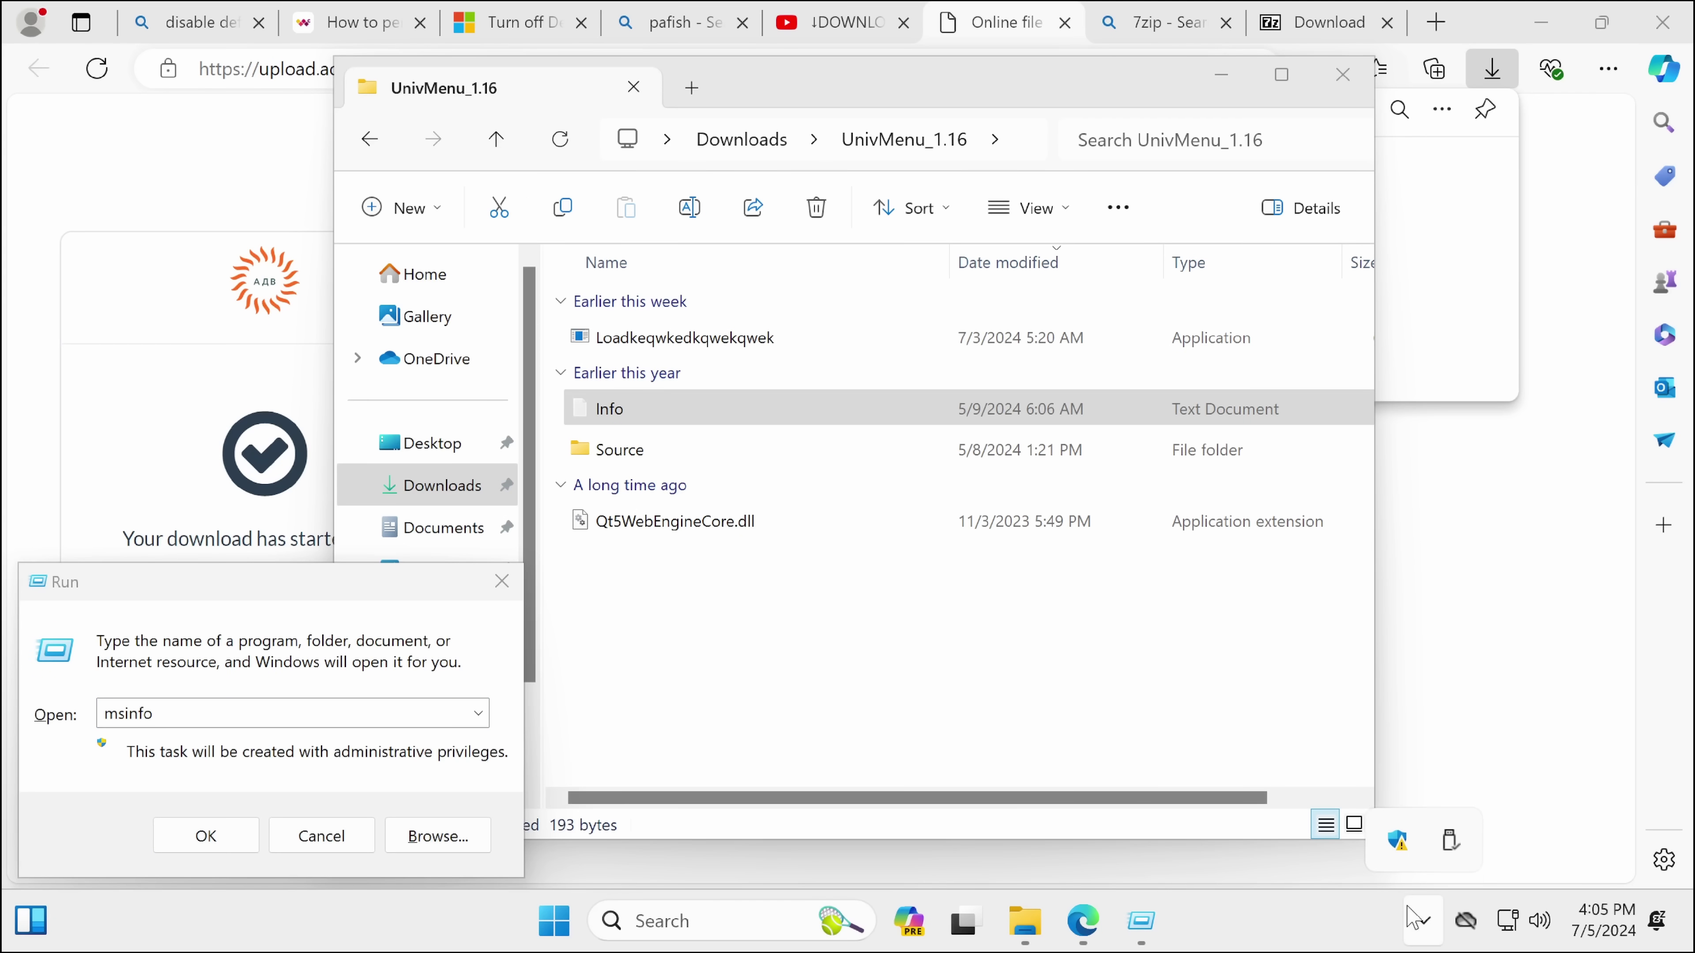
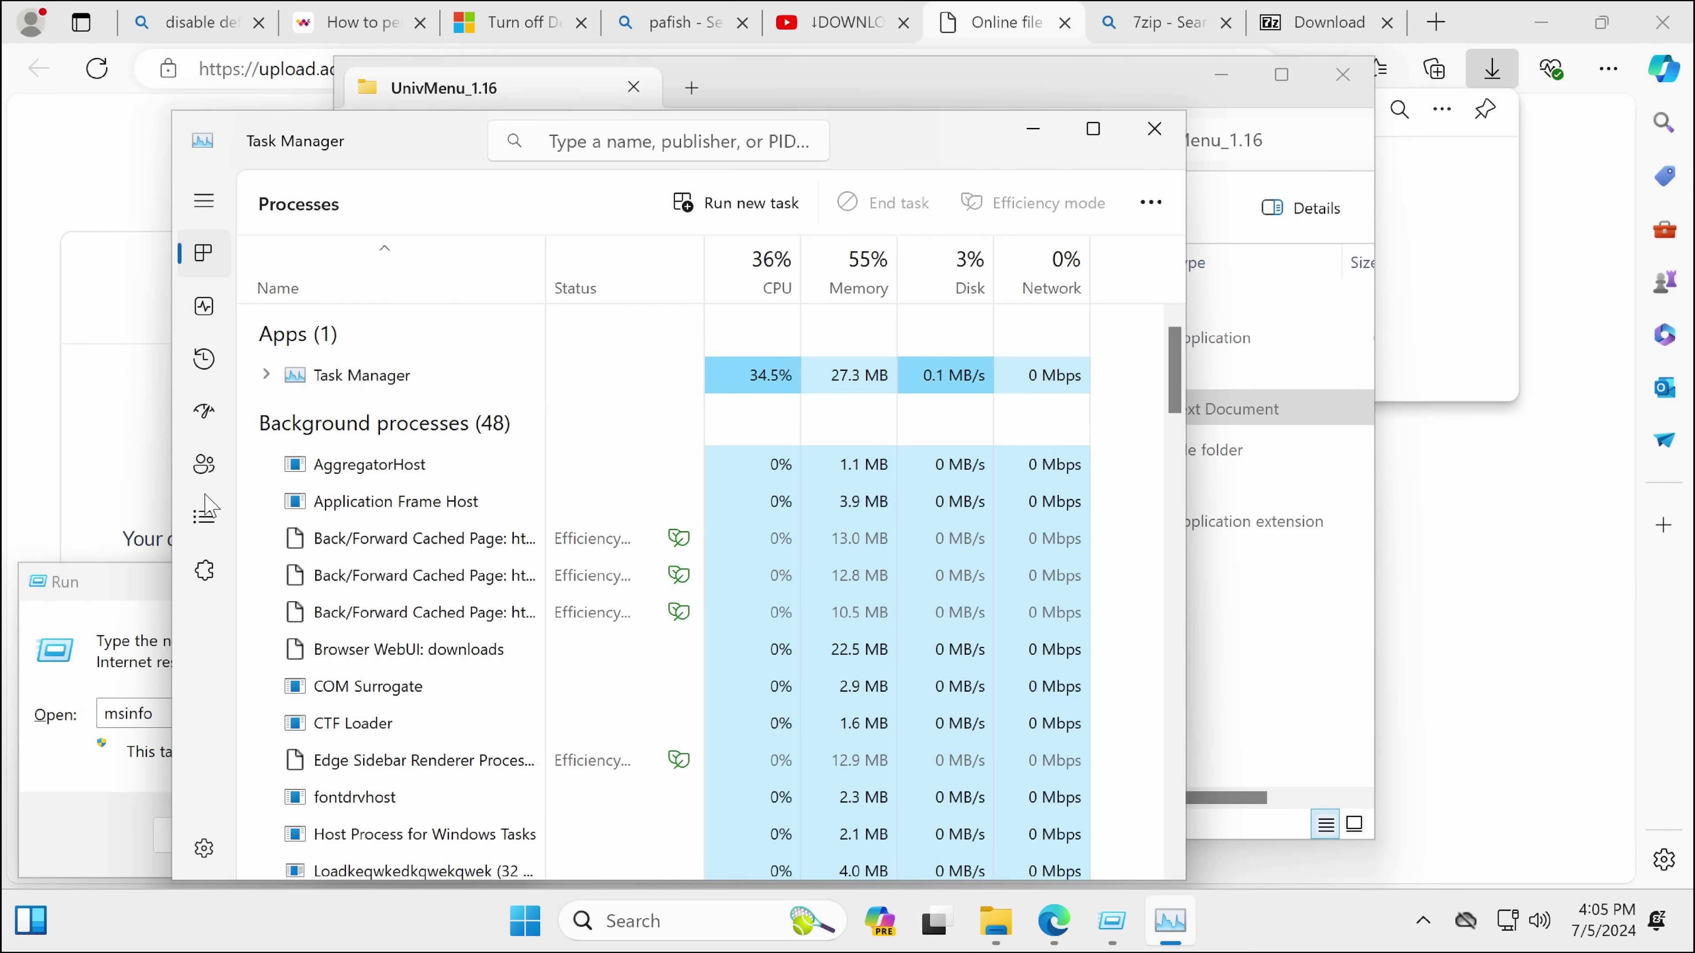
Step: Find 3.exe on the Details page and open its file location in AppData\Roaming
click(207, 517)
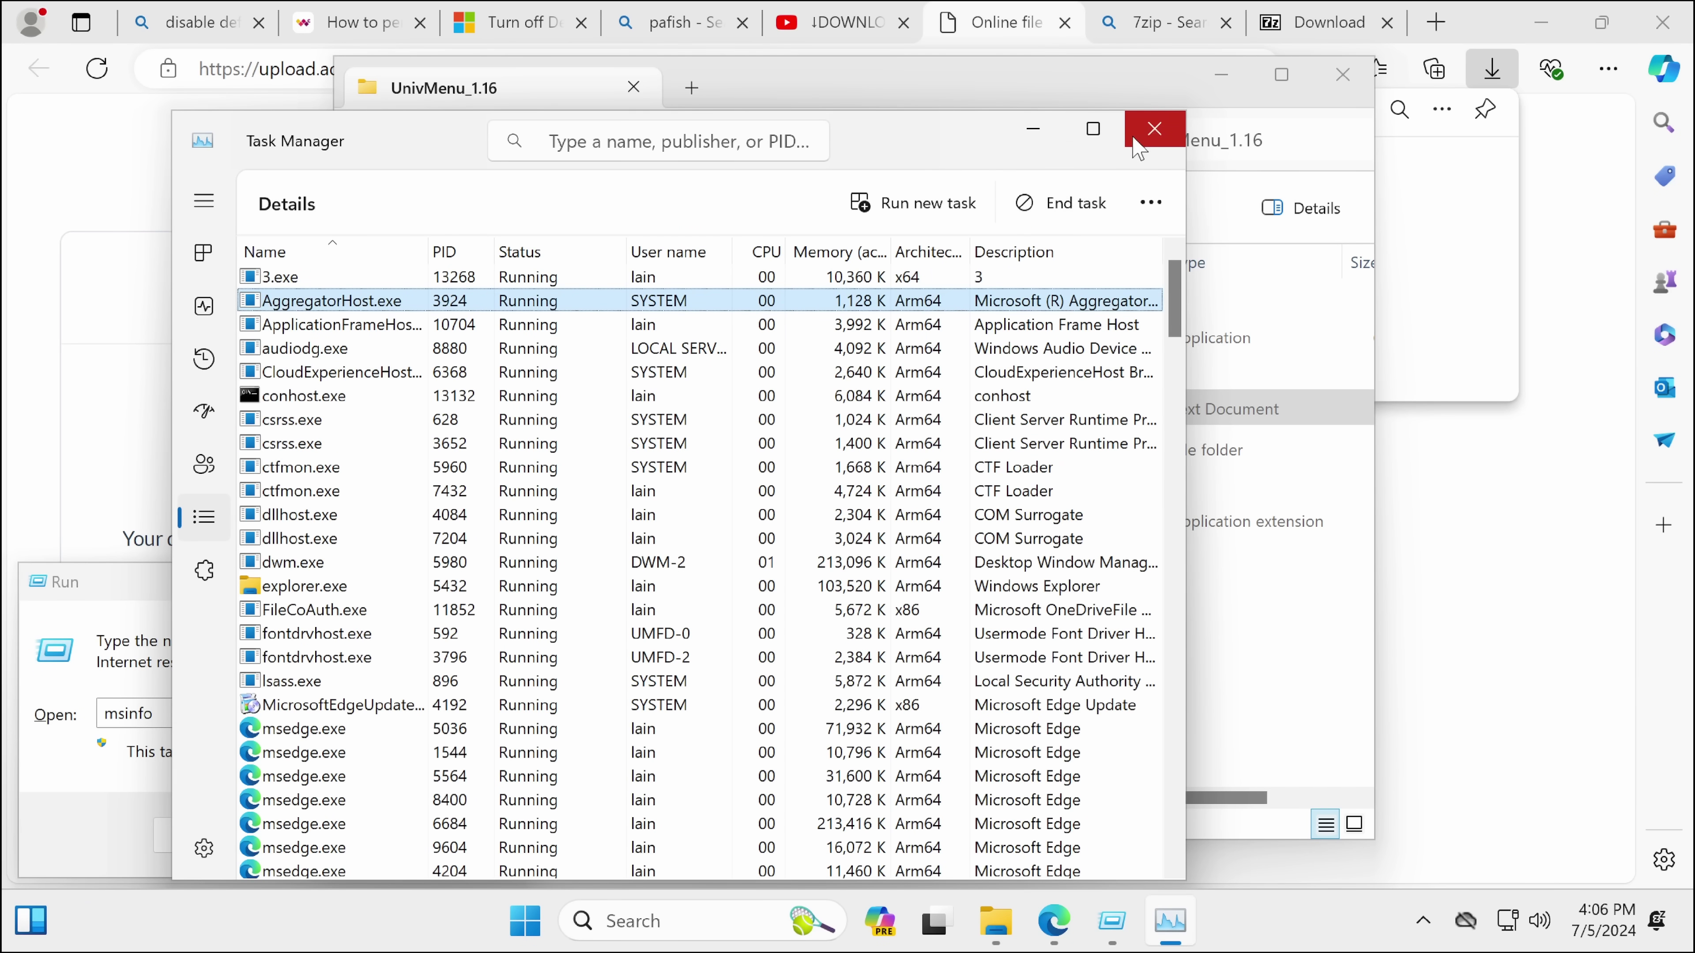
right_click(756, 276)
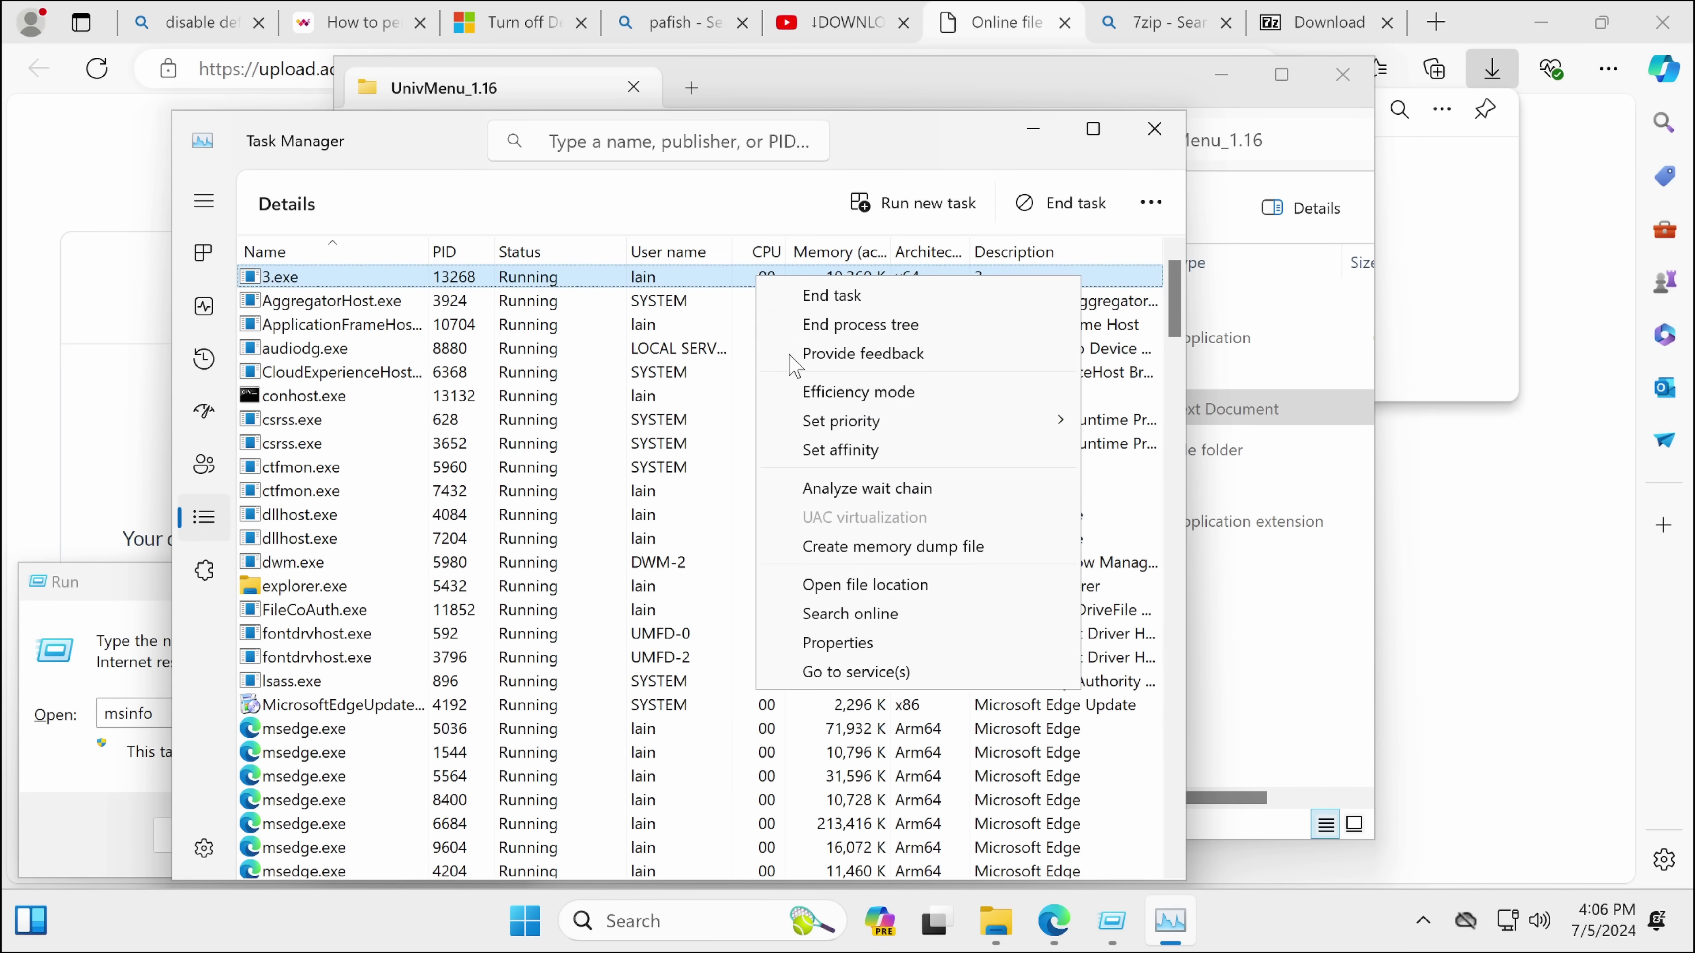
click(874, 593)
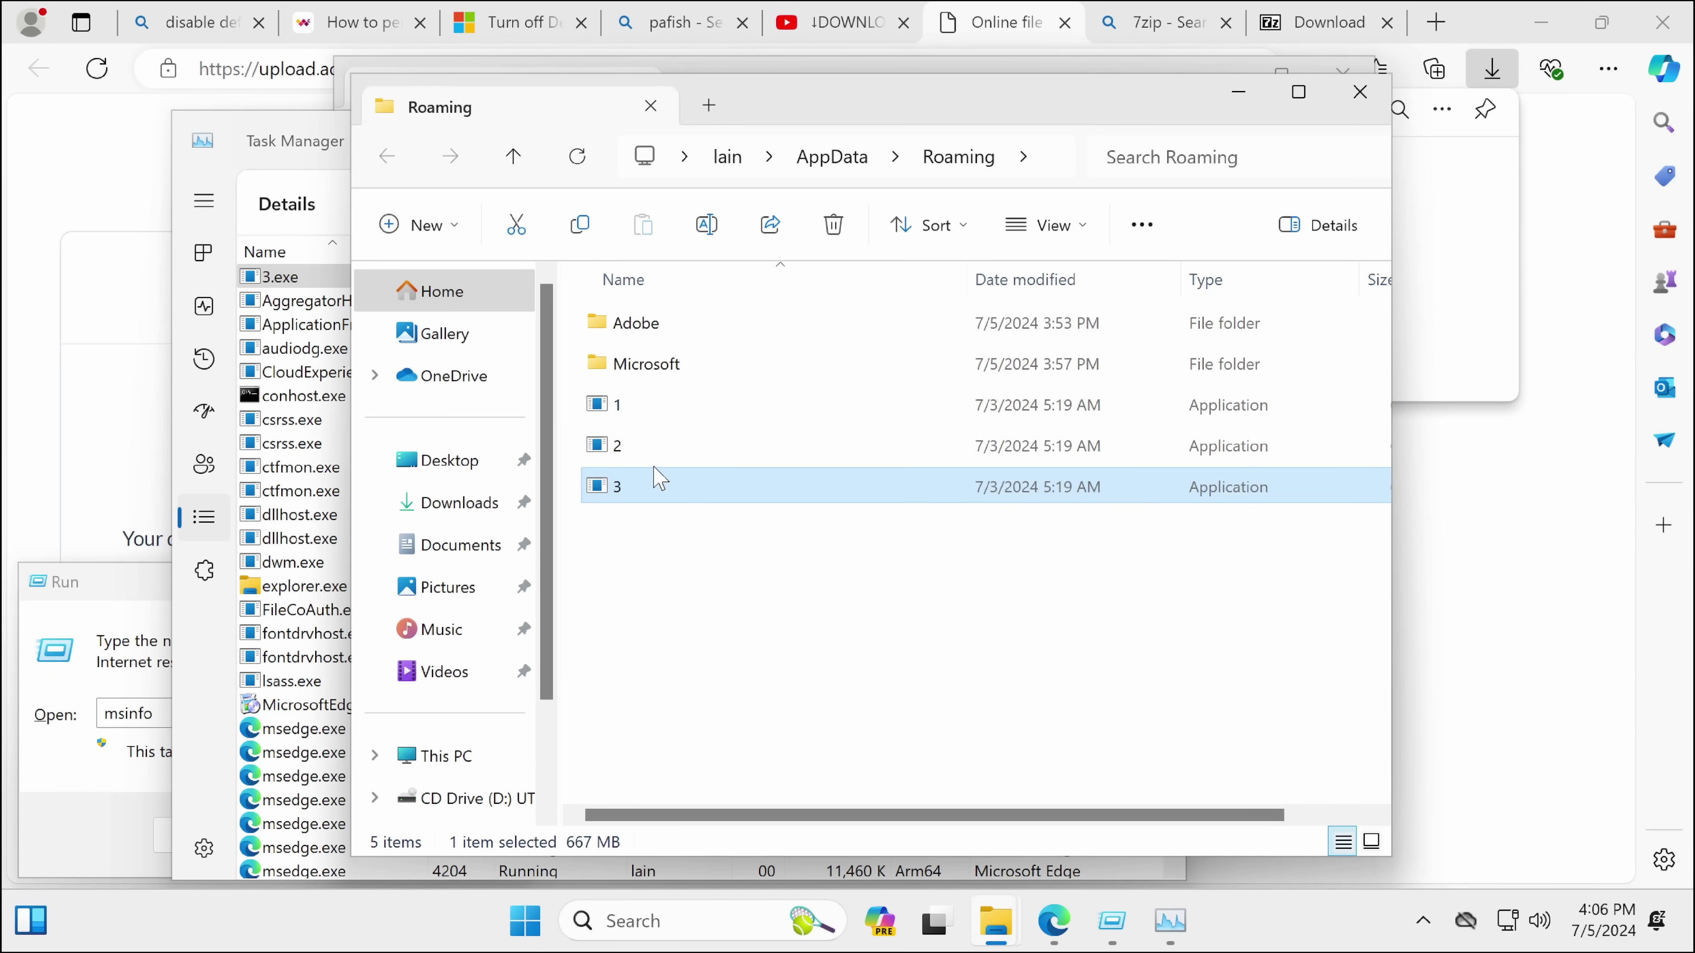
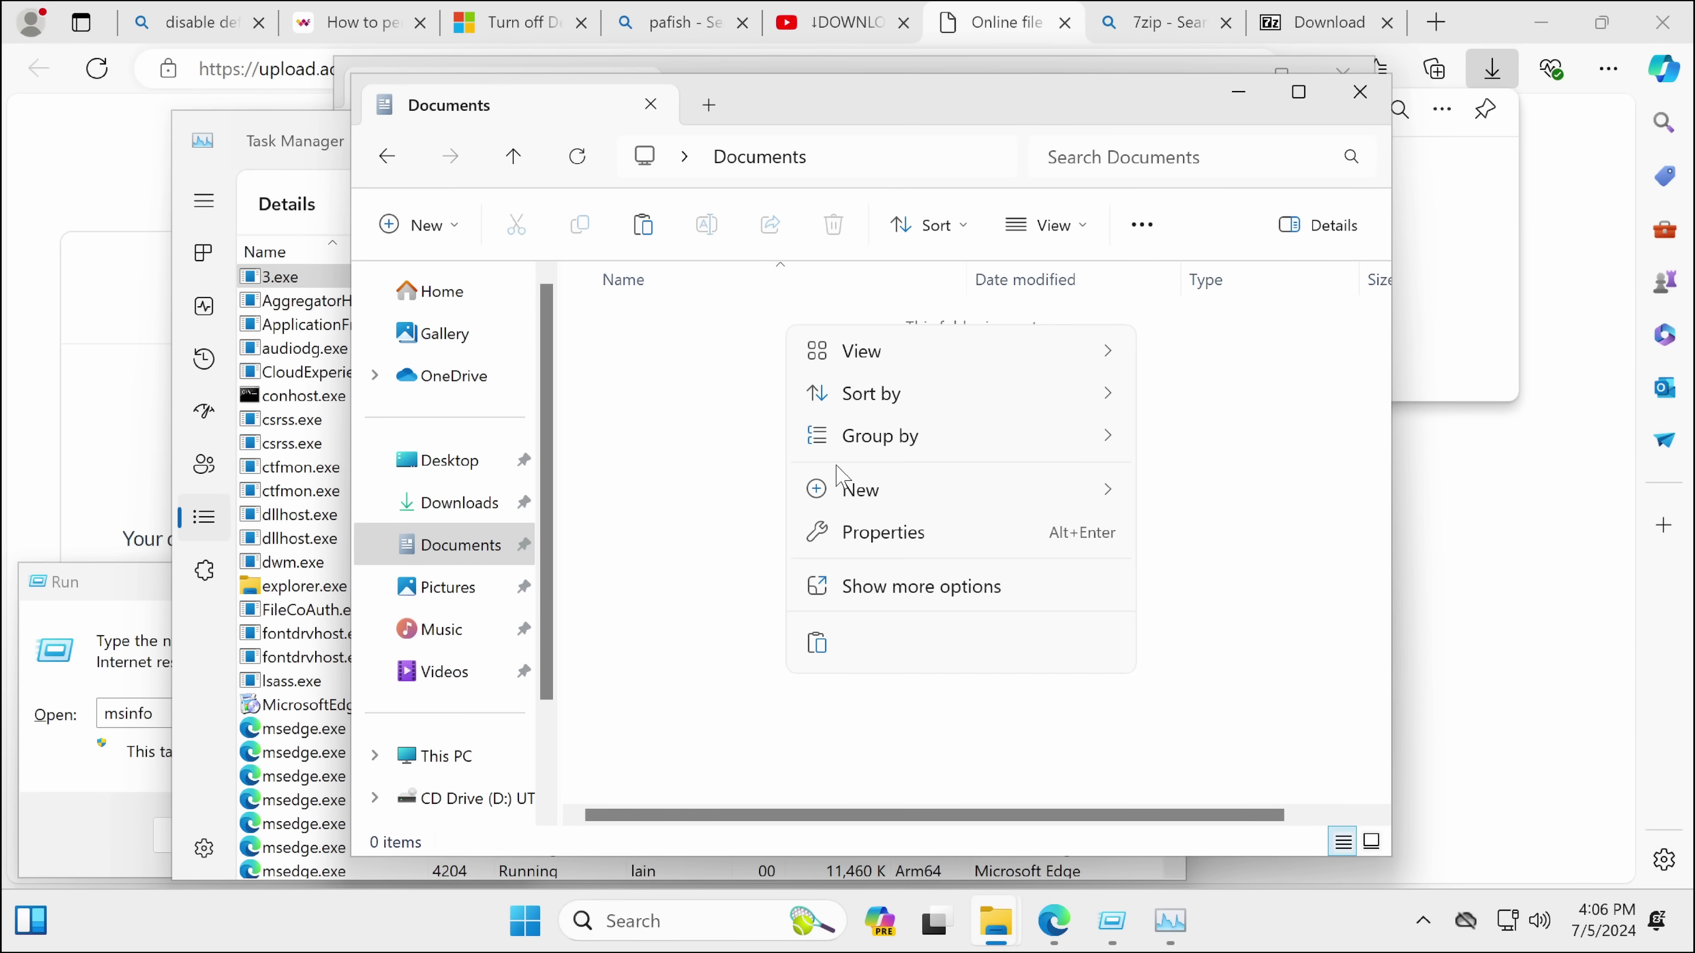
Step: Paste the three copied applications into Documents and clear the selection
click(817, 643)
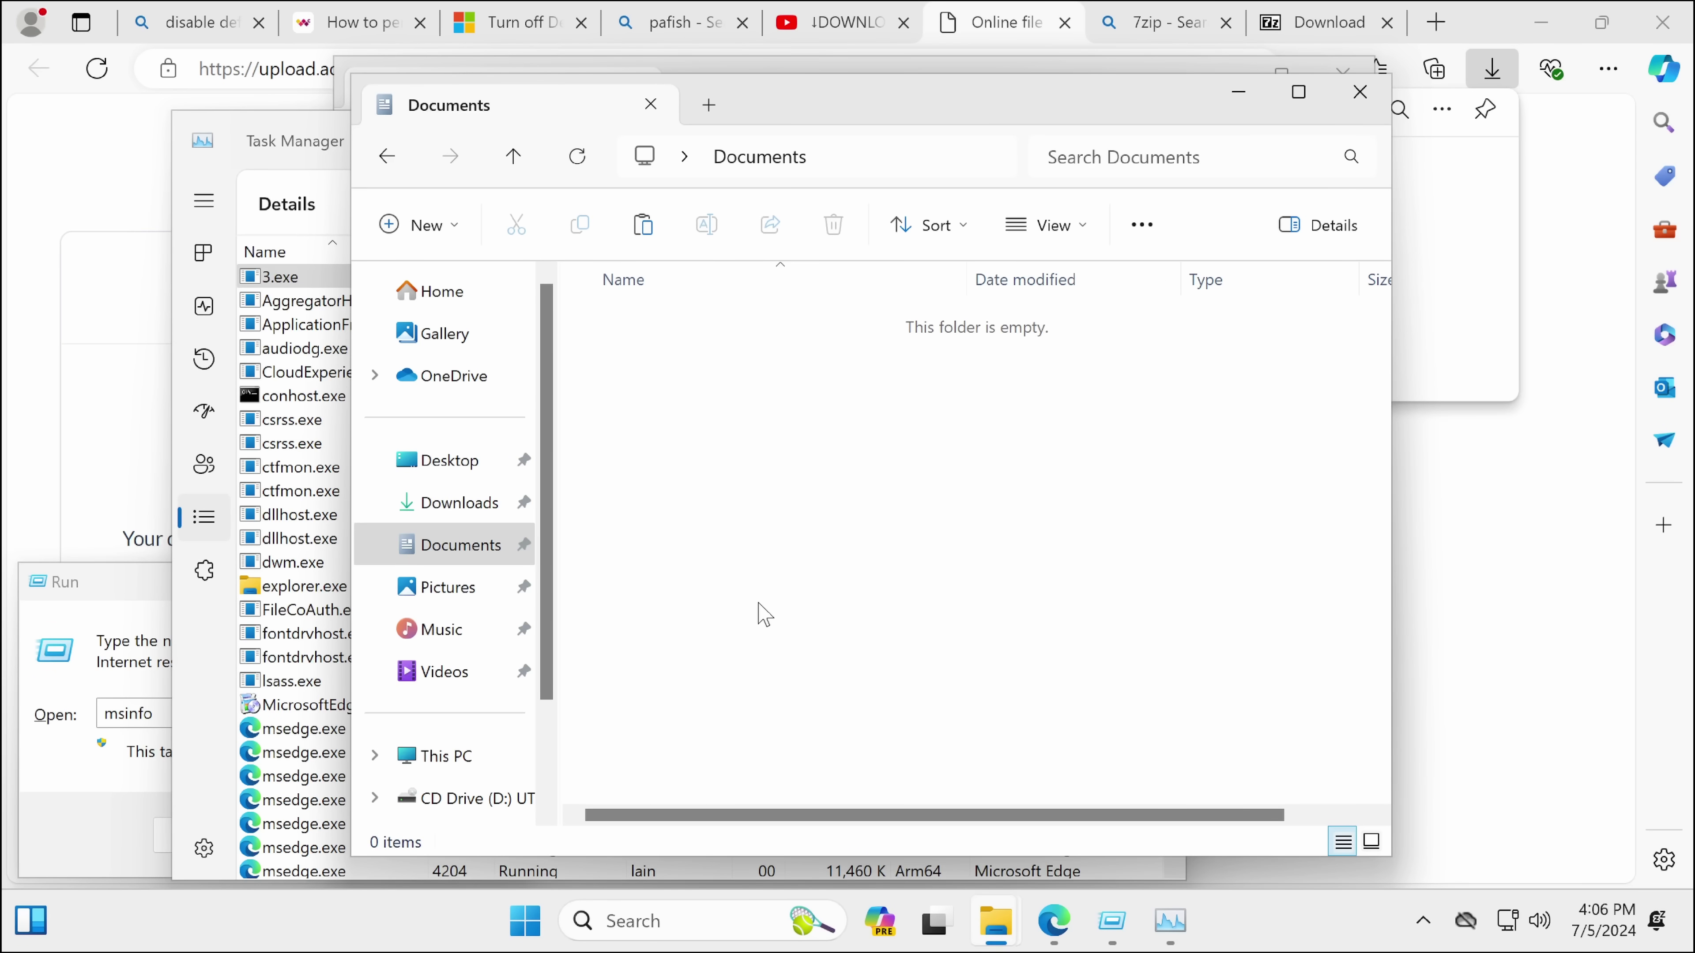
click(731, 473)
drag(993, 814, 1206, 811)
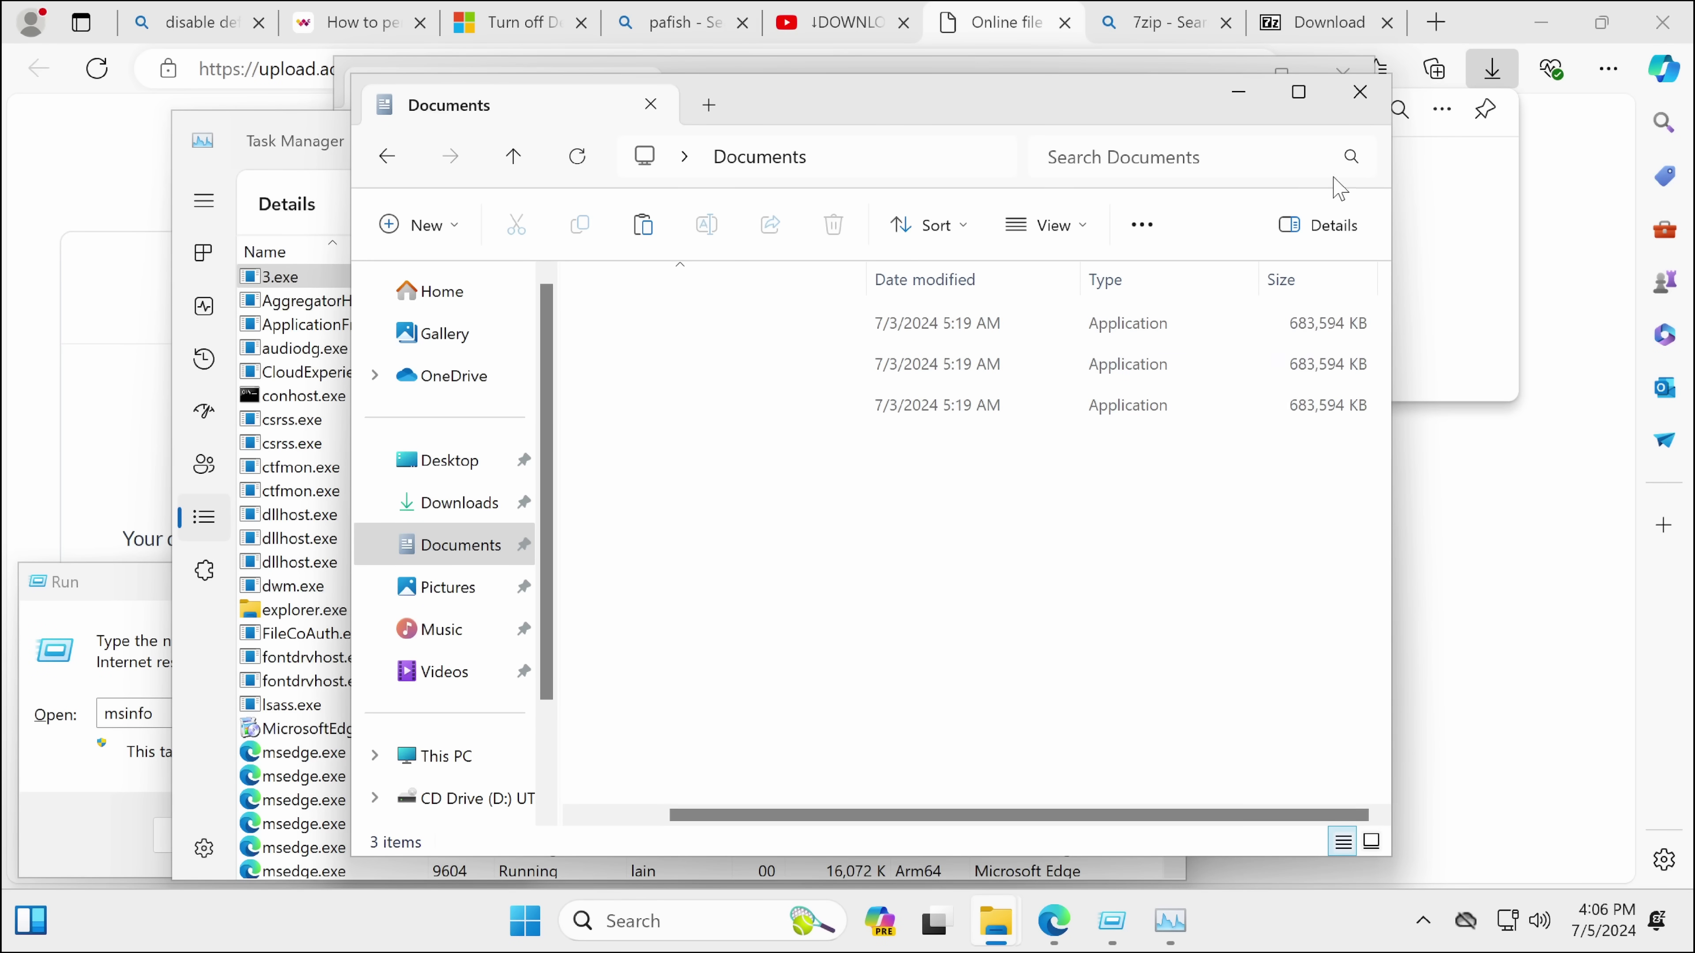
Step: Close the Documents window and Task Manager
click(1359, 93)
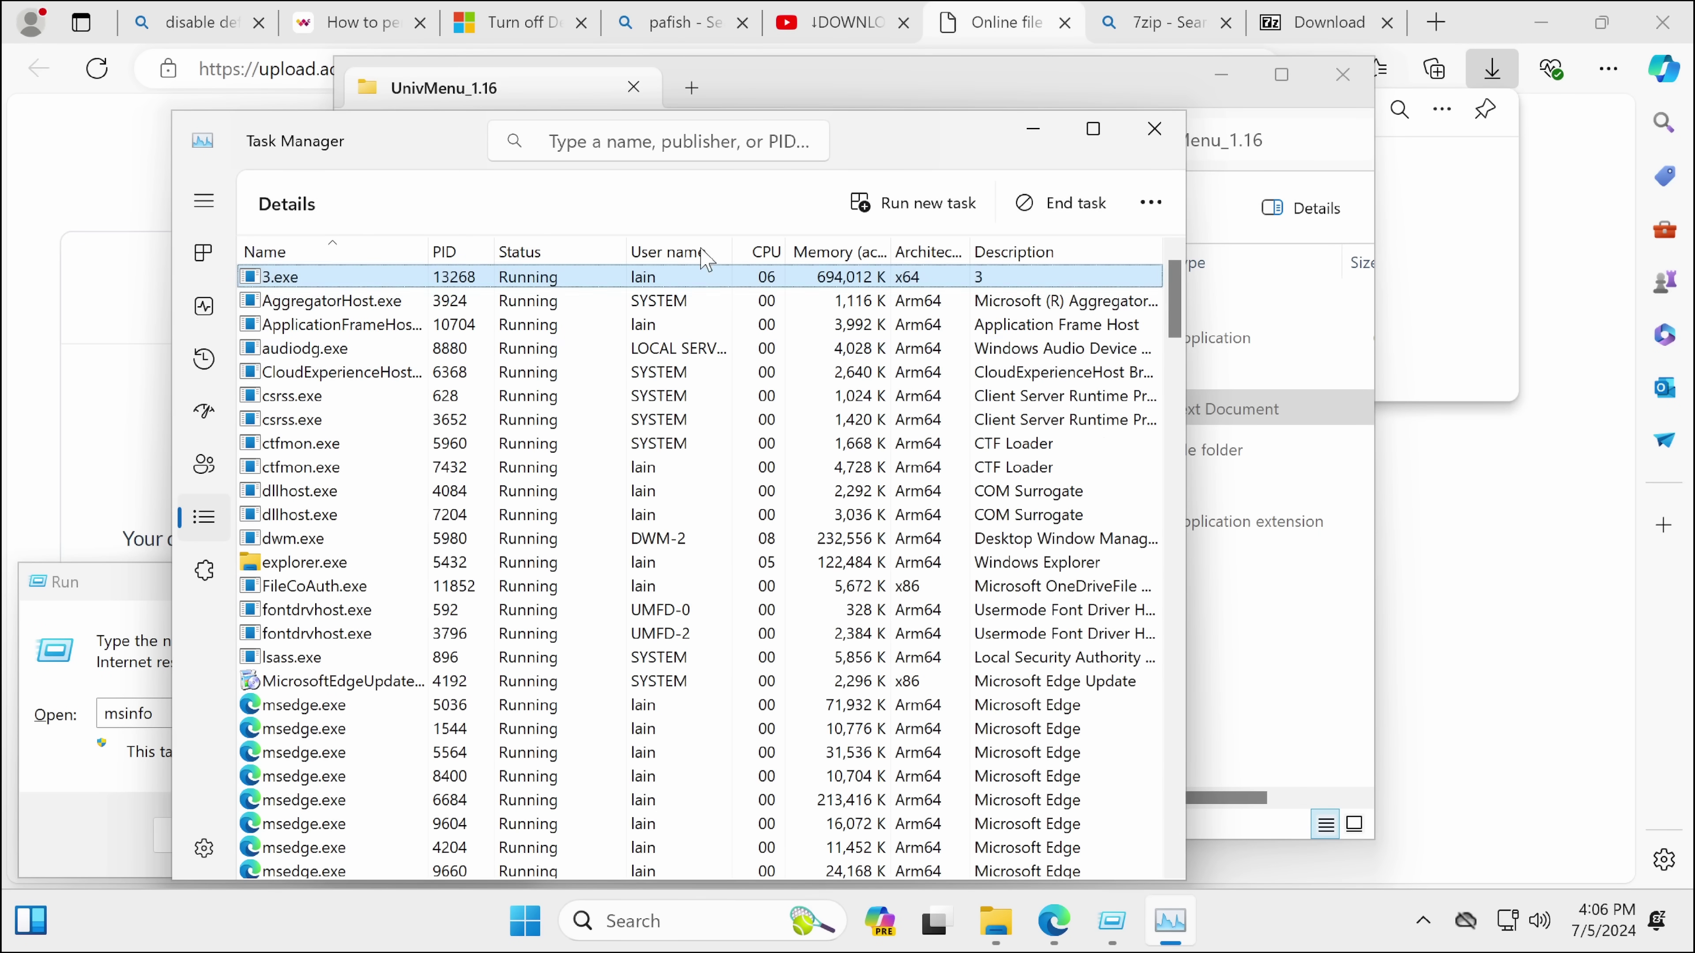
drag(857, 159, 950, 646)
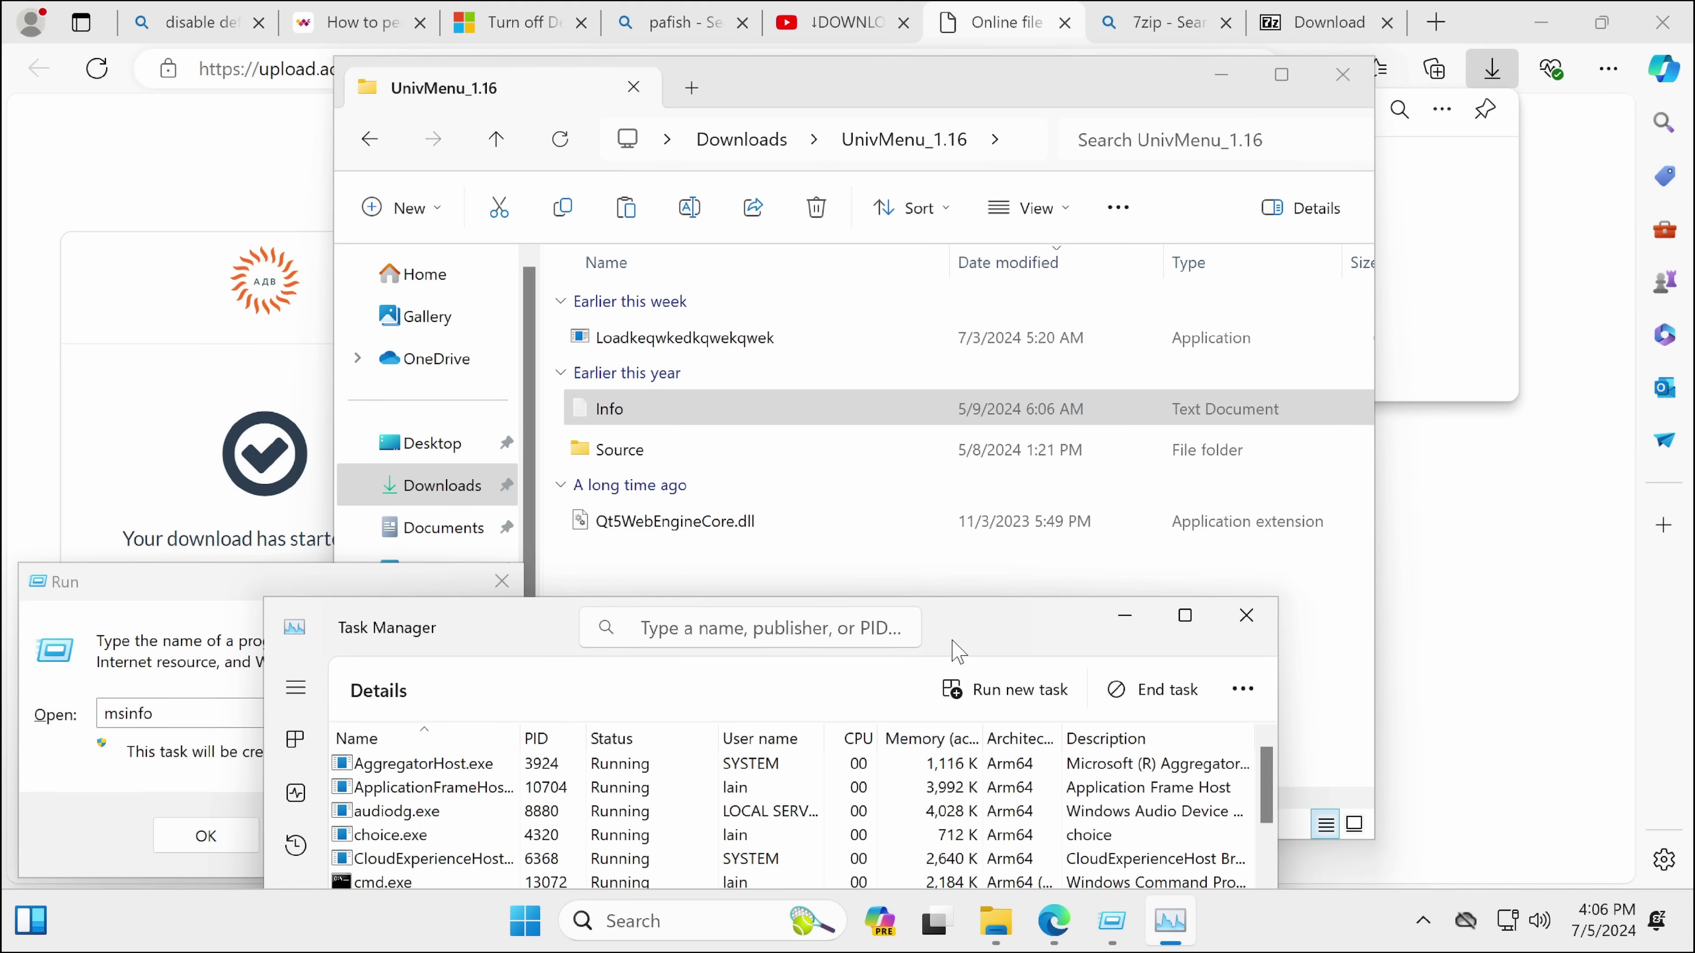
drag(952, 641, 898, 375)
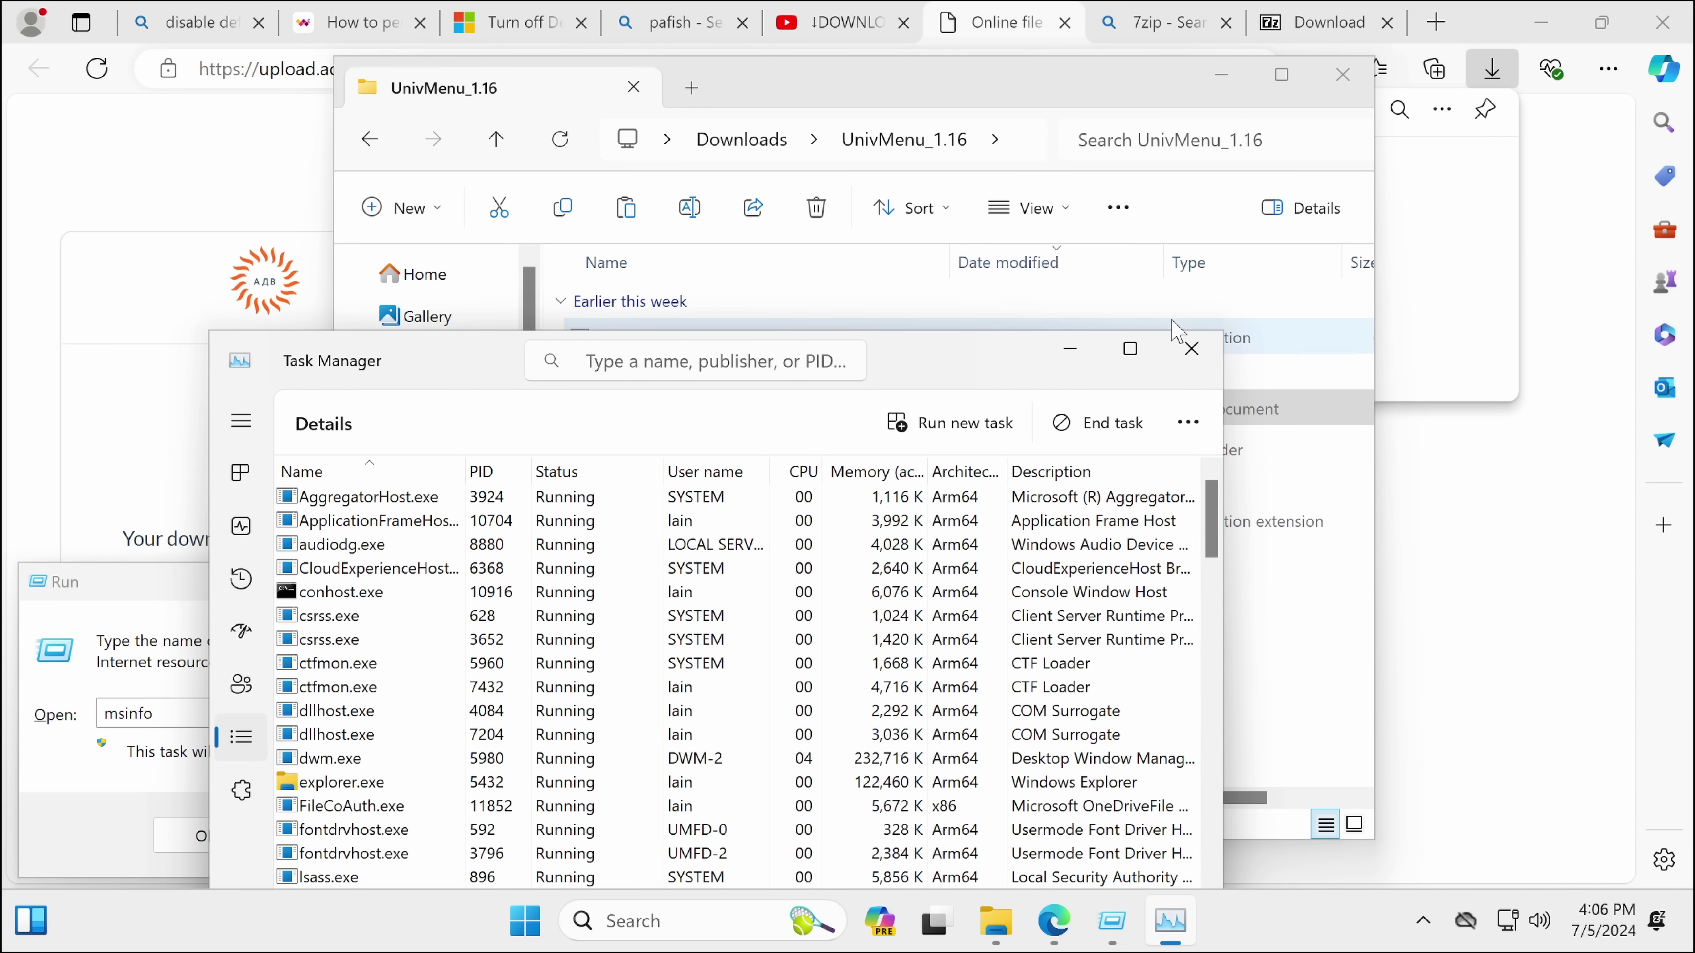
click(1191, 348)
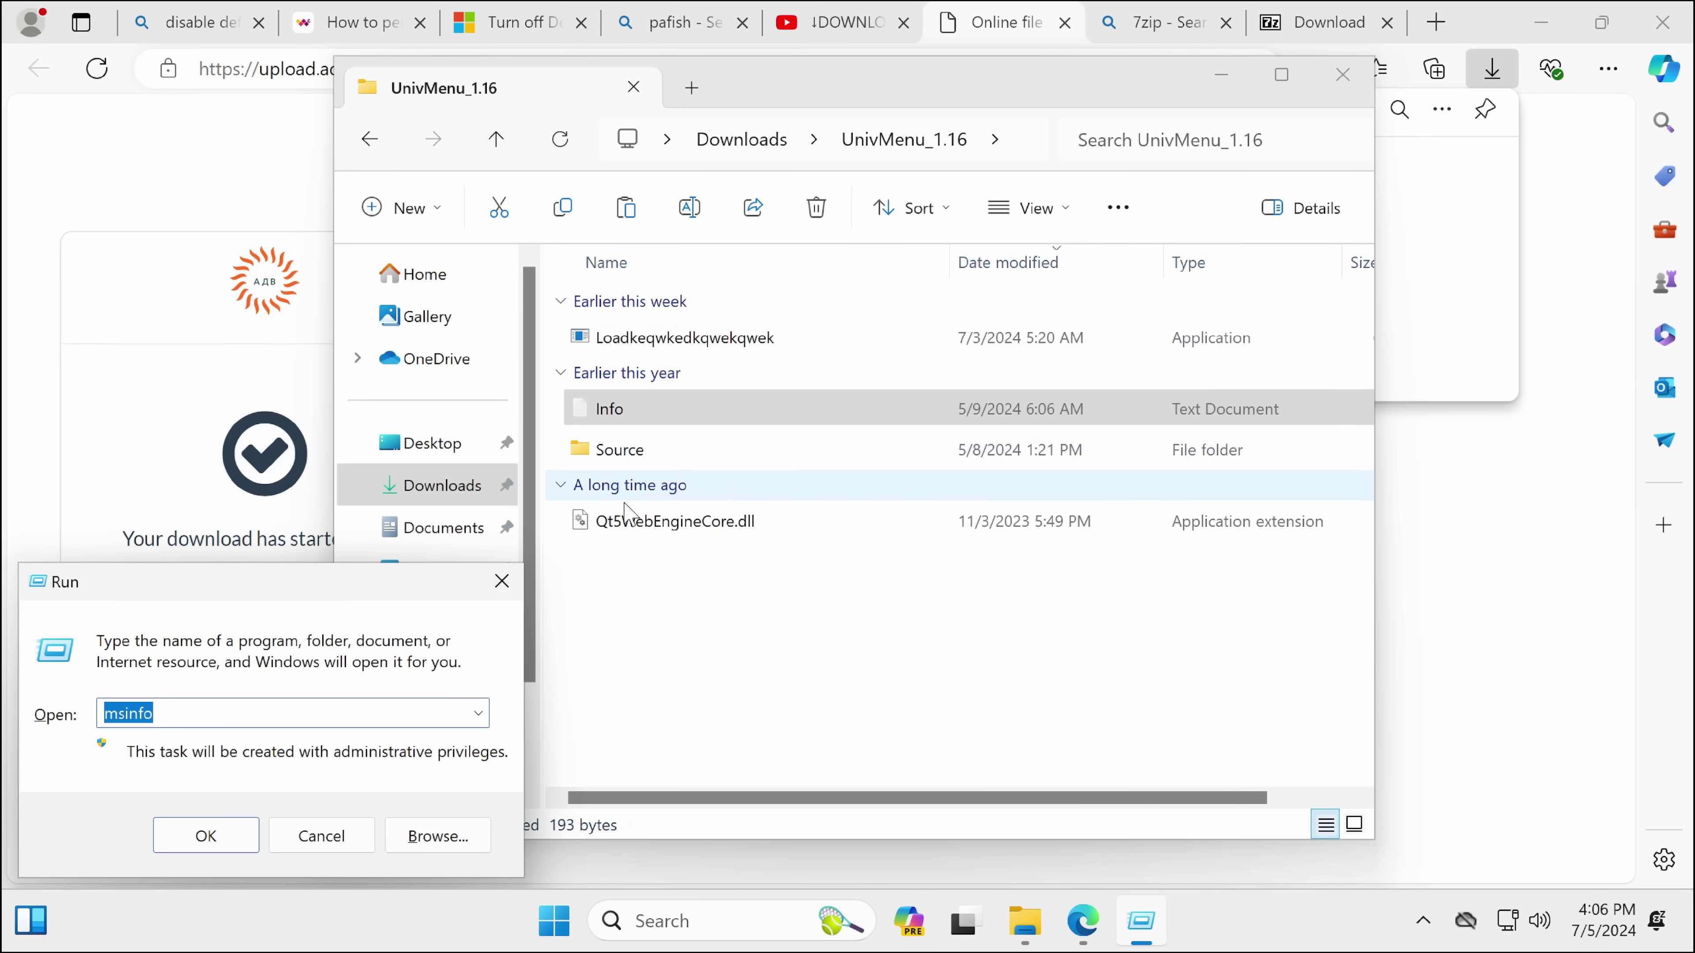
Step: Show the CD Drive (D:) UTM contents from This PC in File Explorer
click(696, 598)
scroll(530, 618, down, 2)
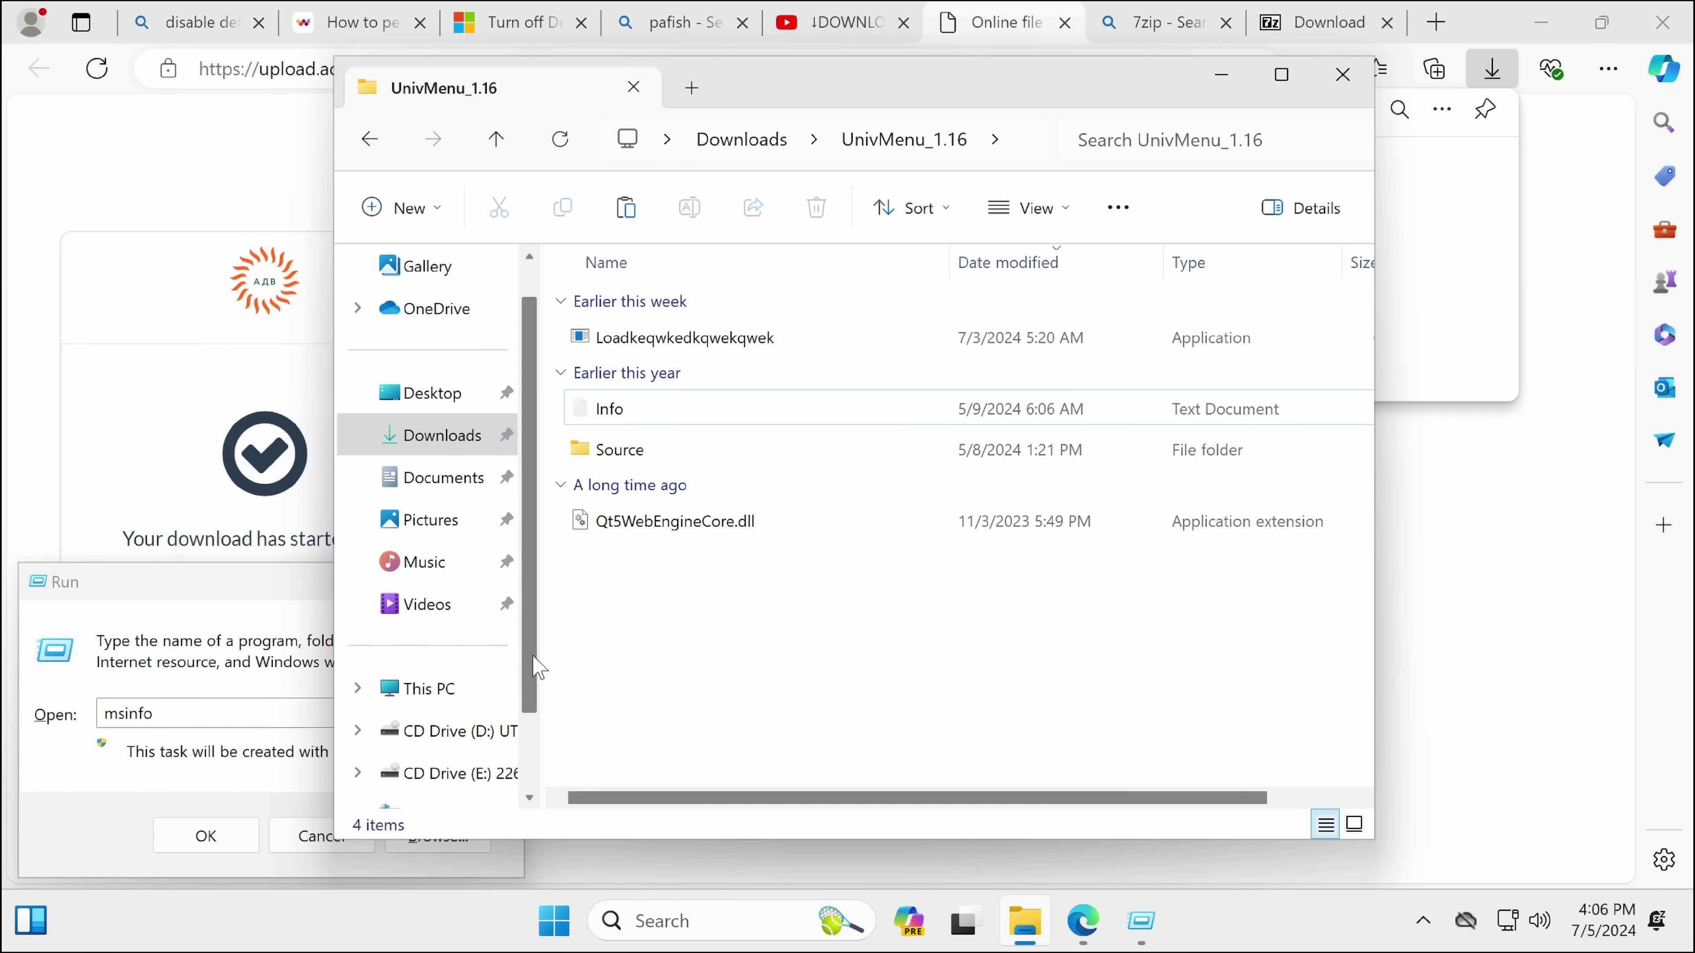
click(493, 687)
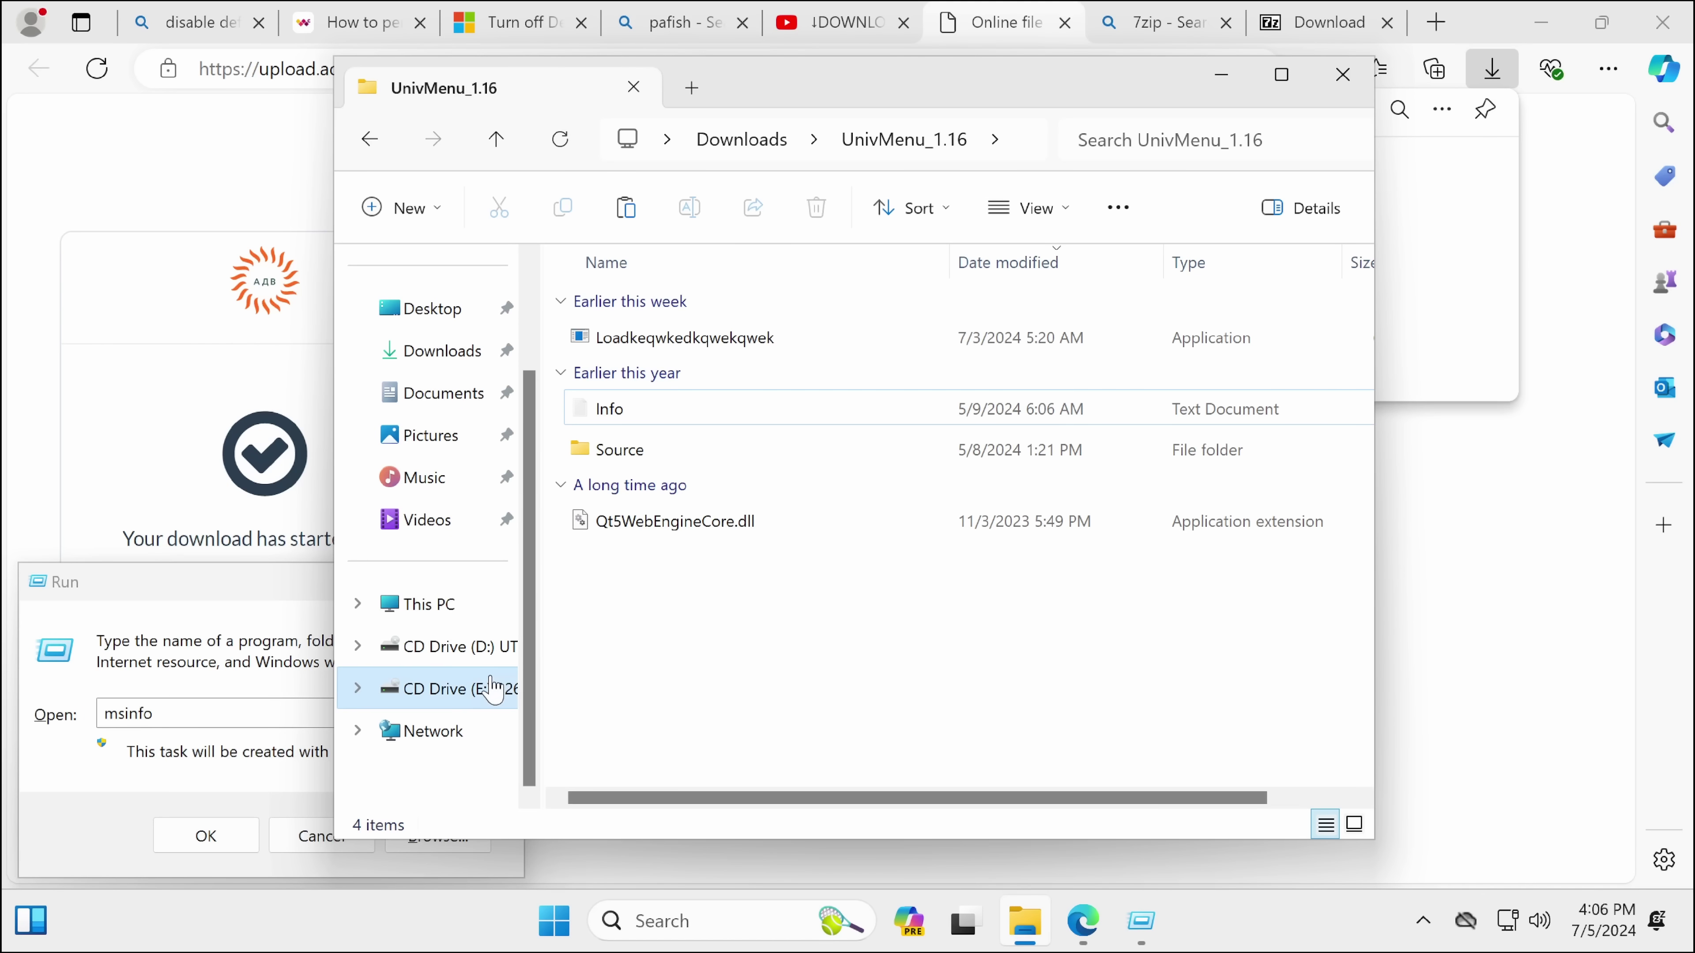
click(492, 651)
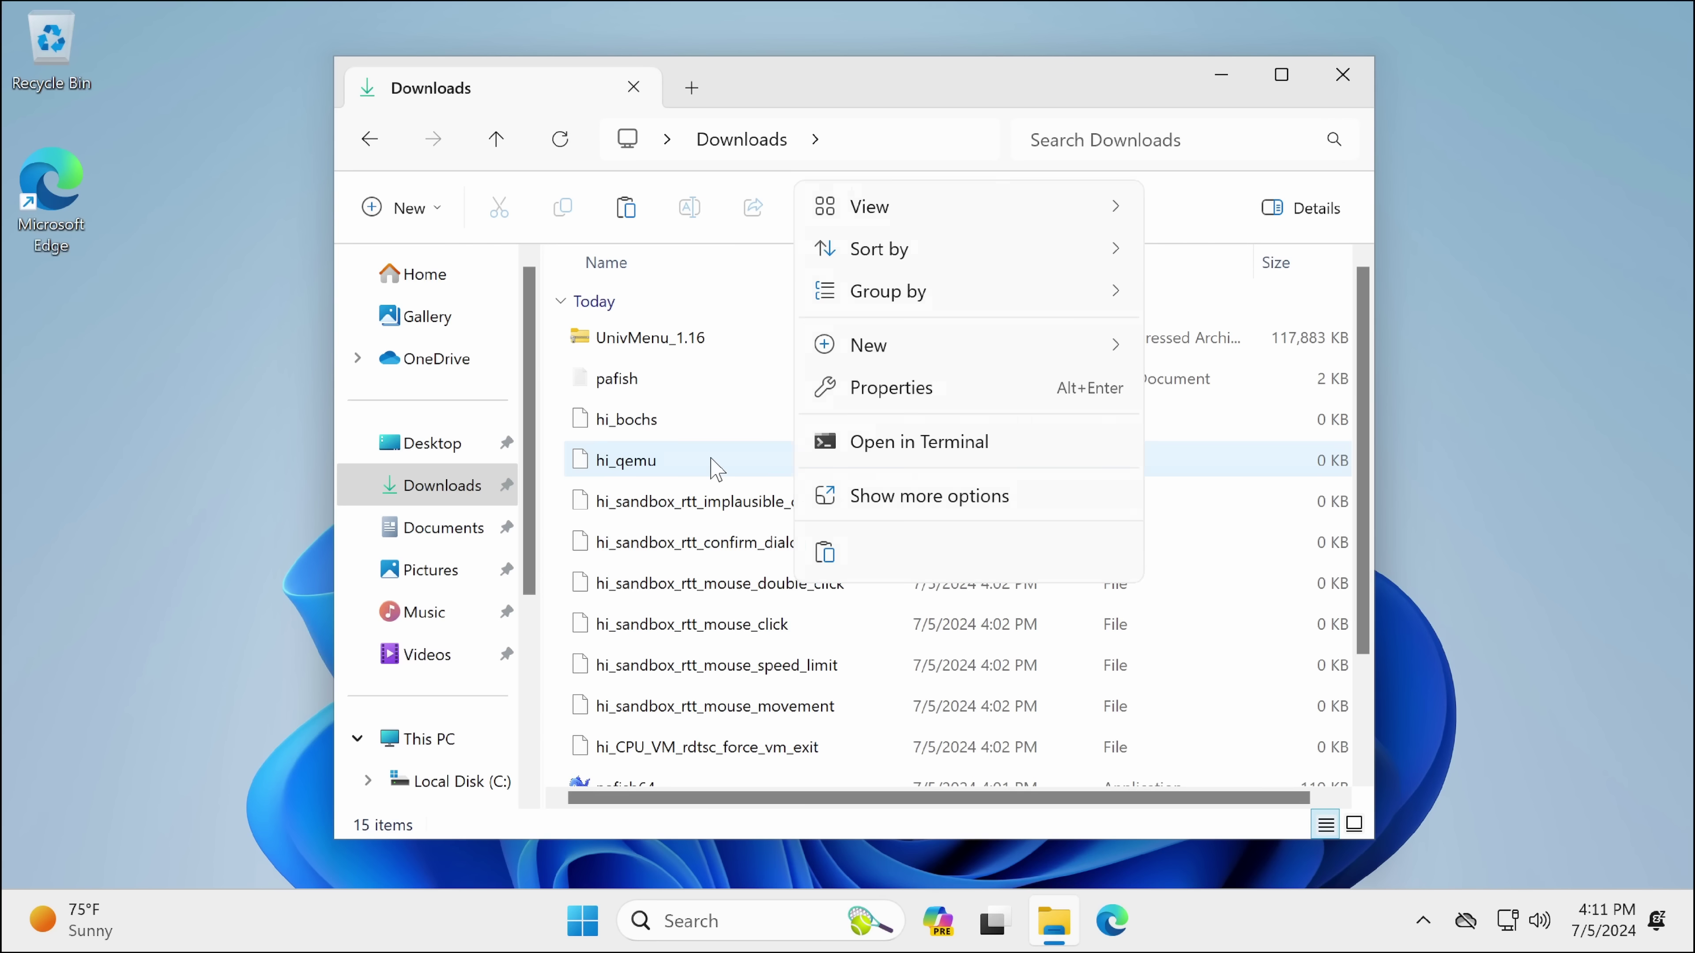
Step: Extract all contents of the Archive zip into an Archive folder
key(Escape)
key(End)
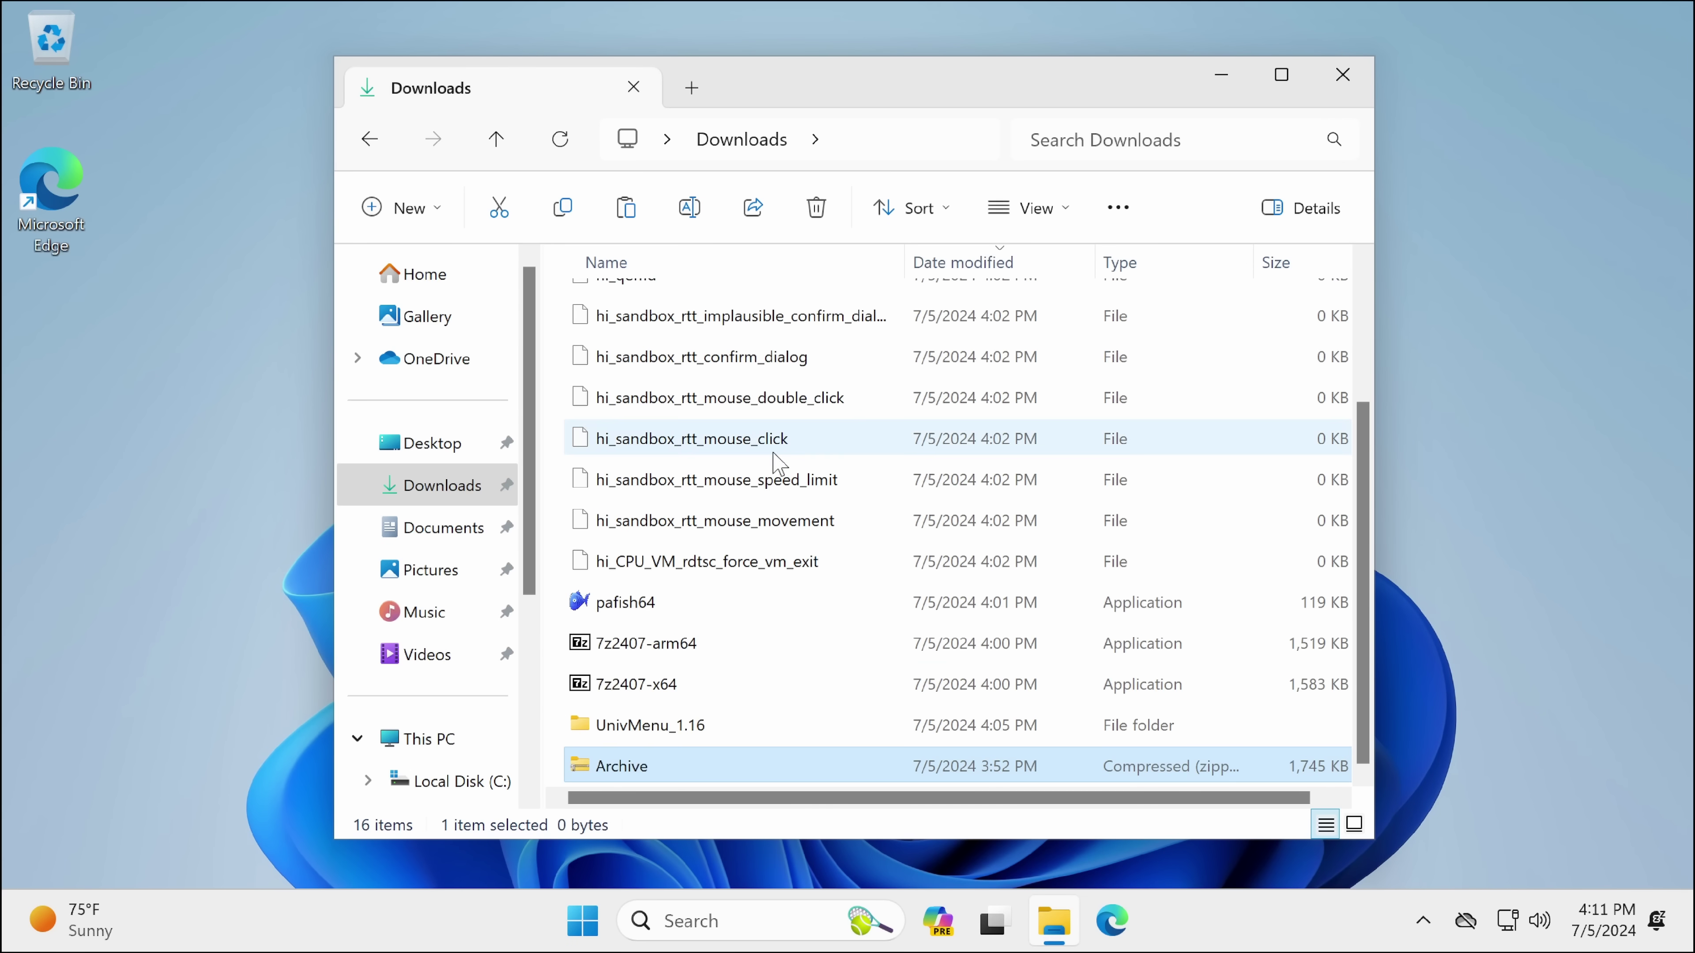
right_click(656, 766)
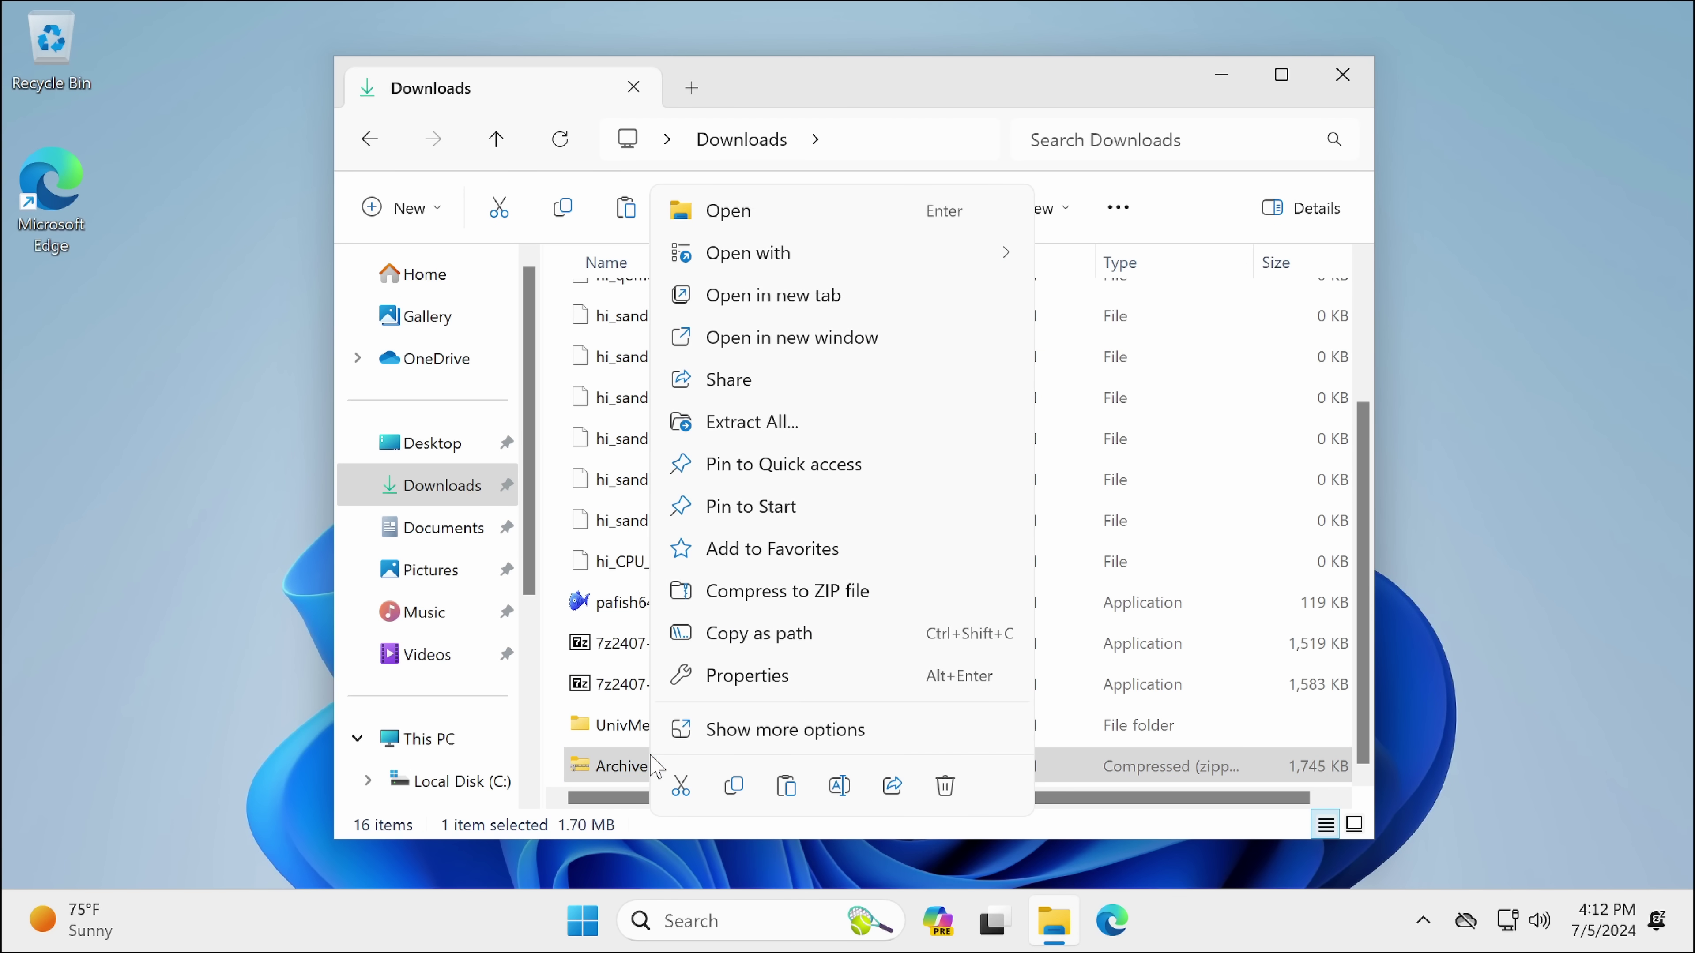
click(764, 422)
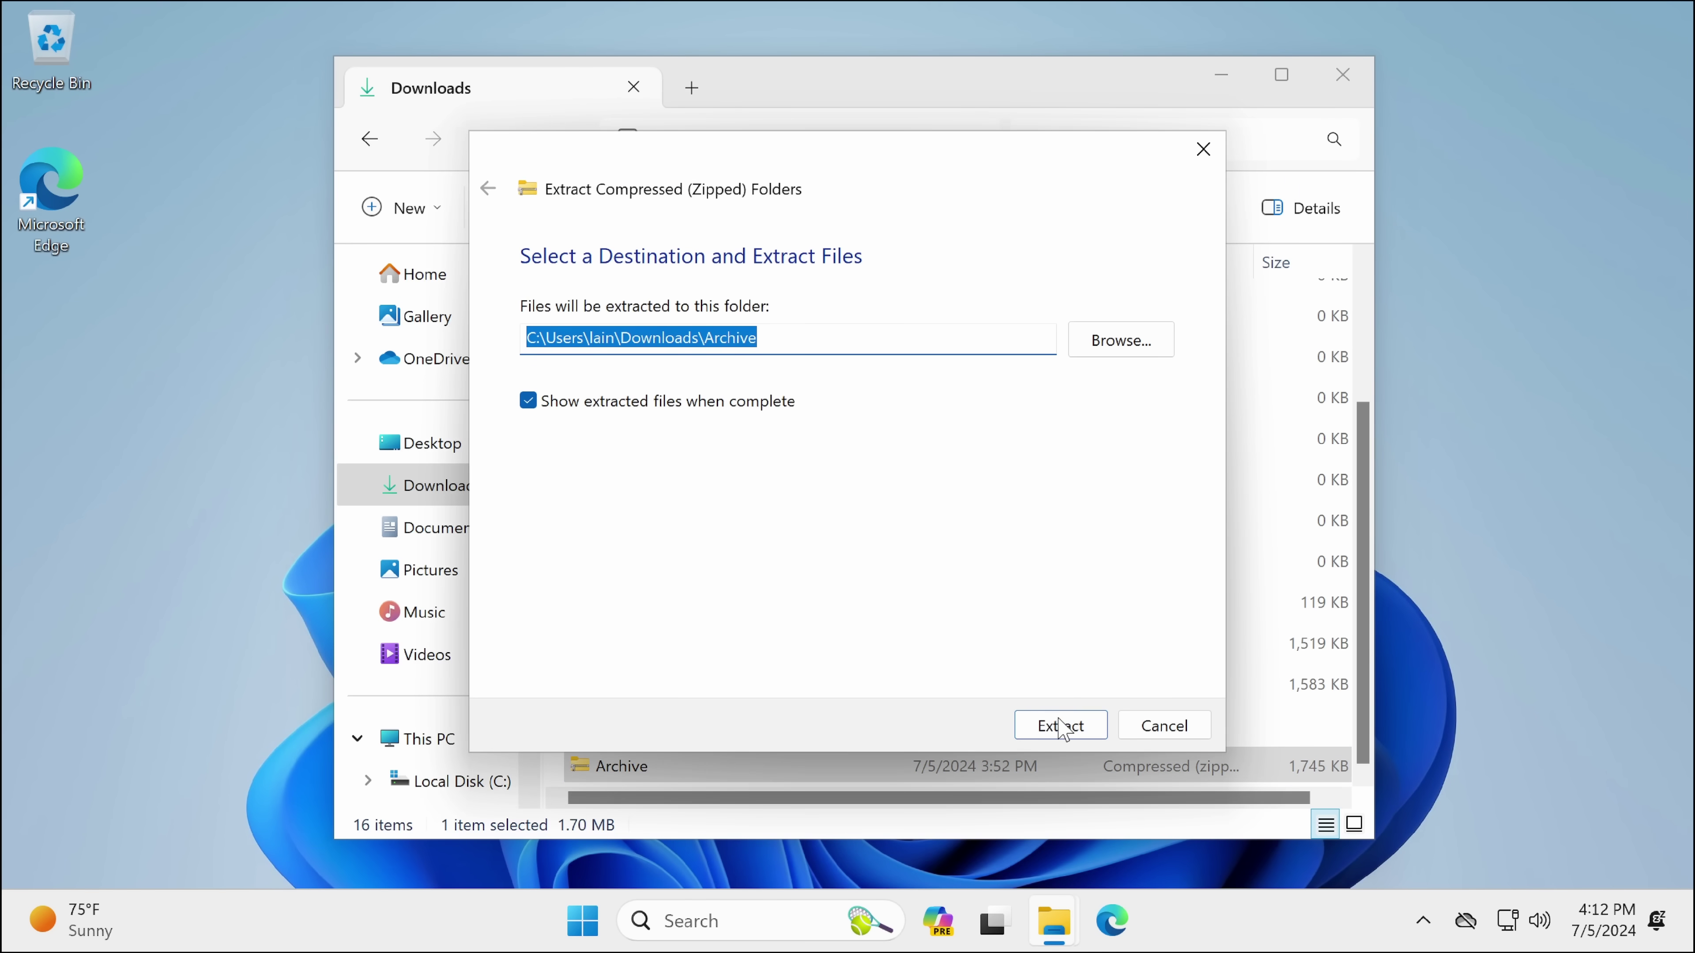
click(1057, 720)
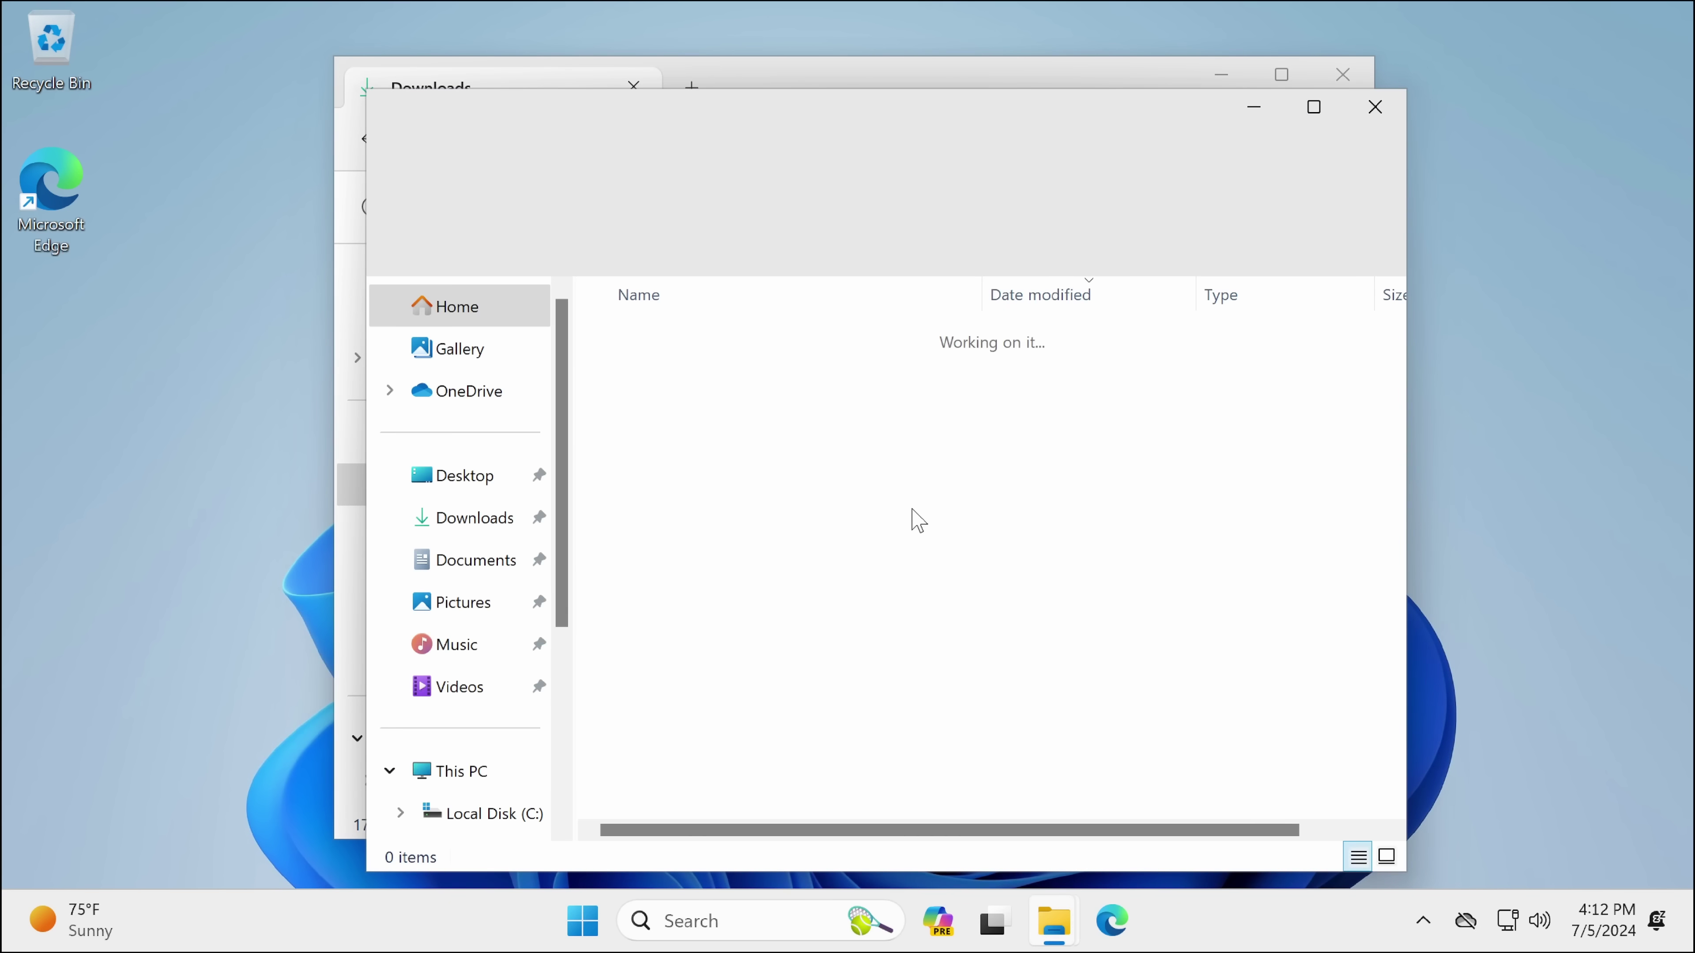
Step: Rename the long hash-named file by appending .exe to its name
click(757, 453)
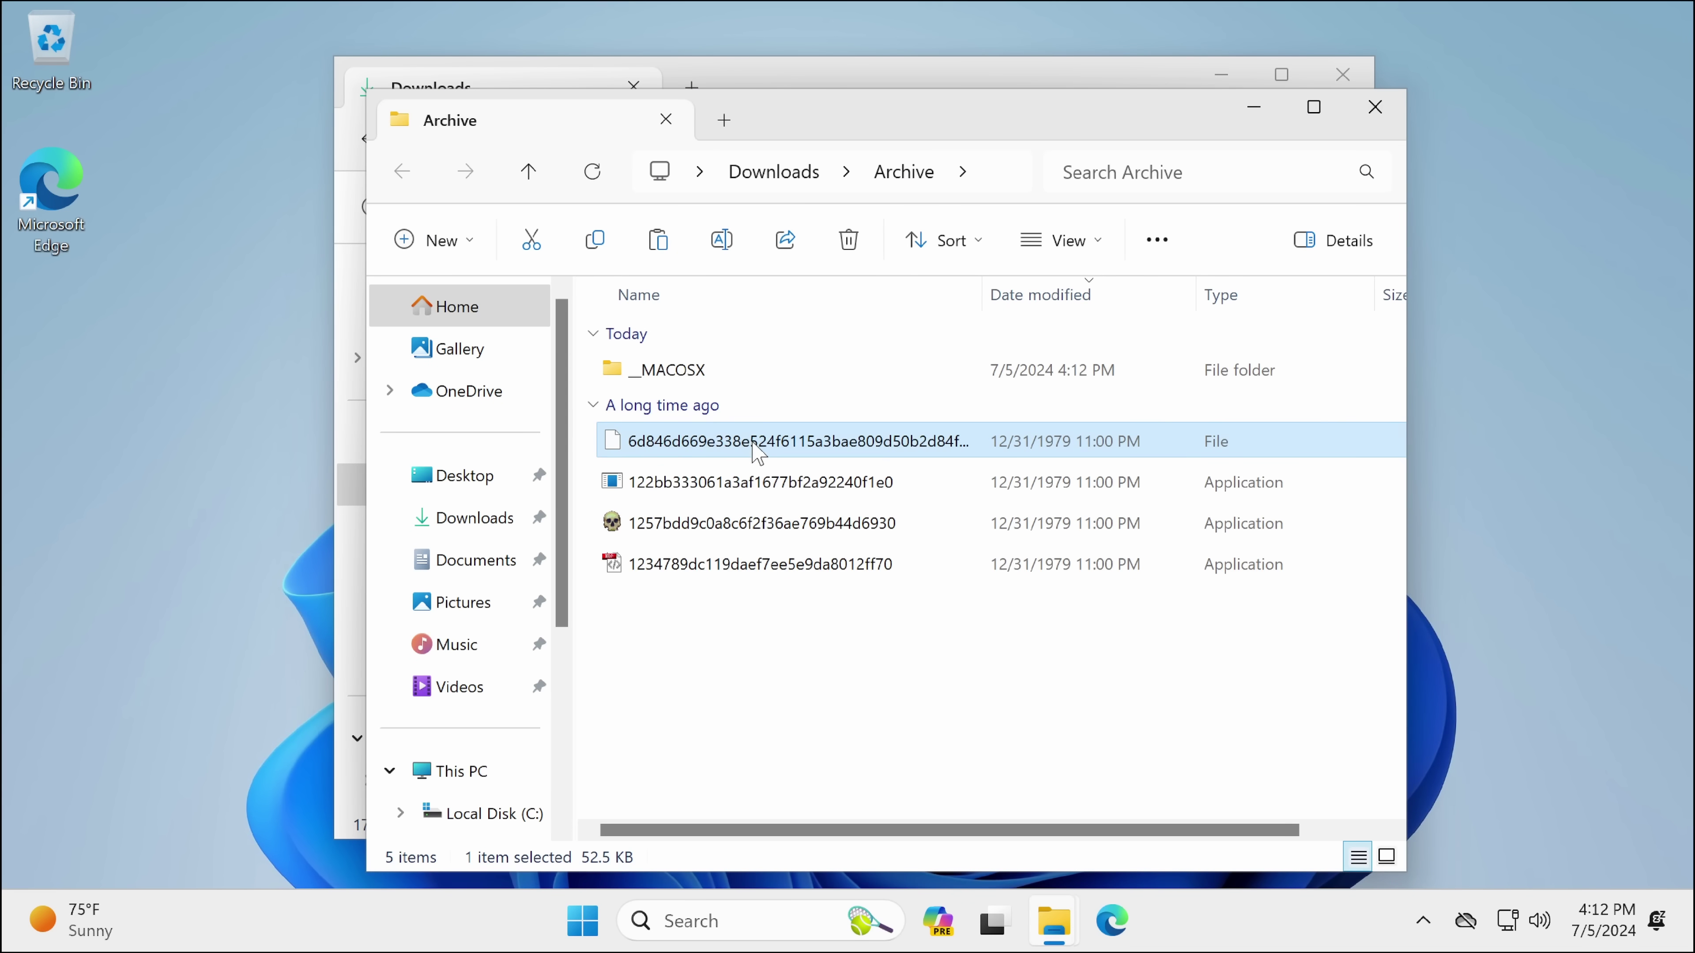
right_click(746, 454)
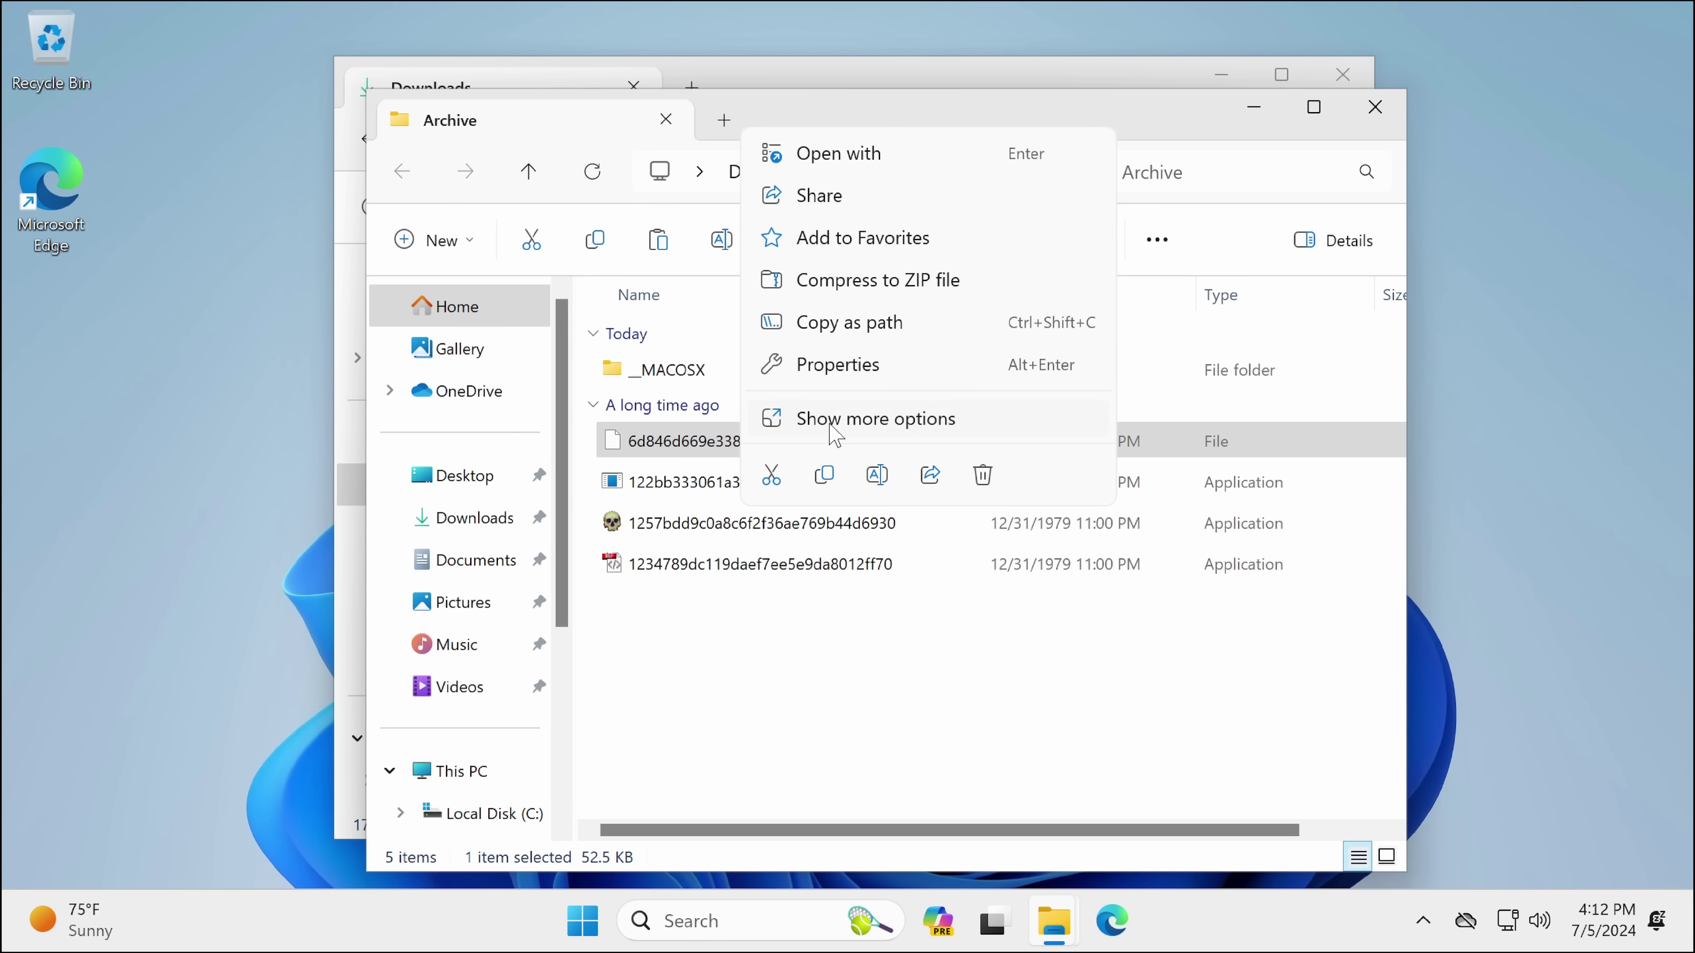
click(889, 476)
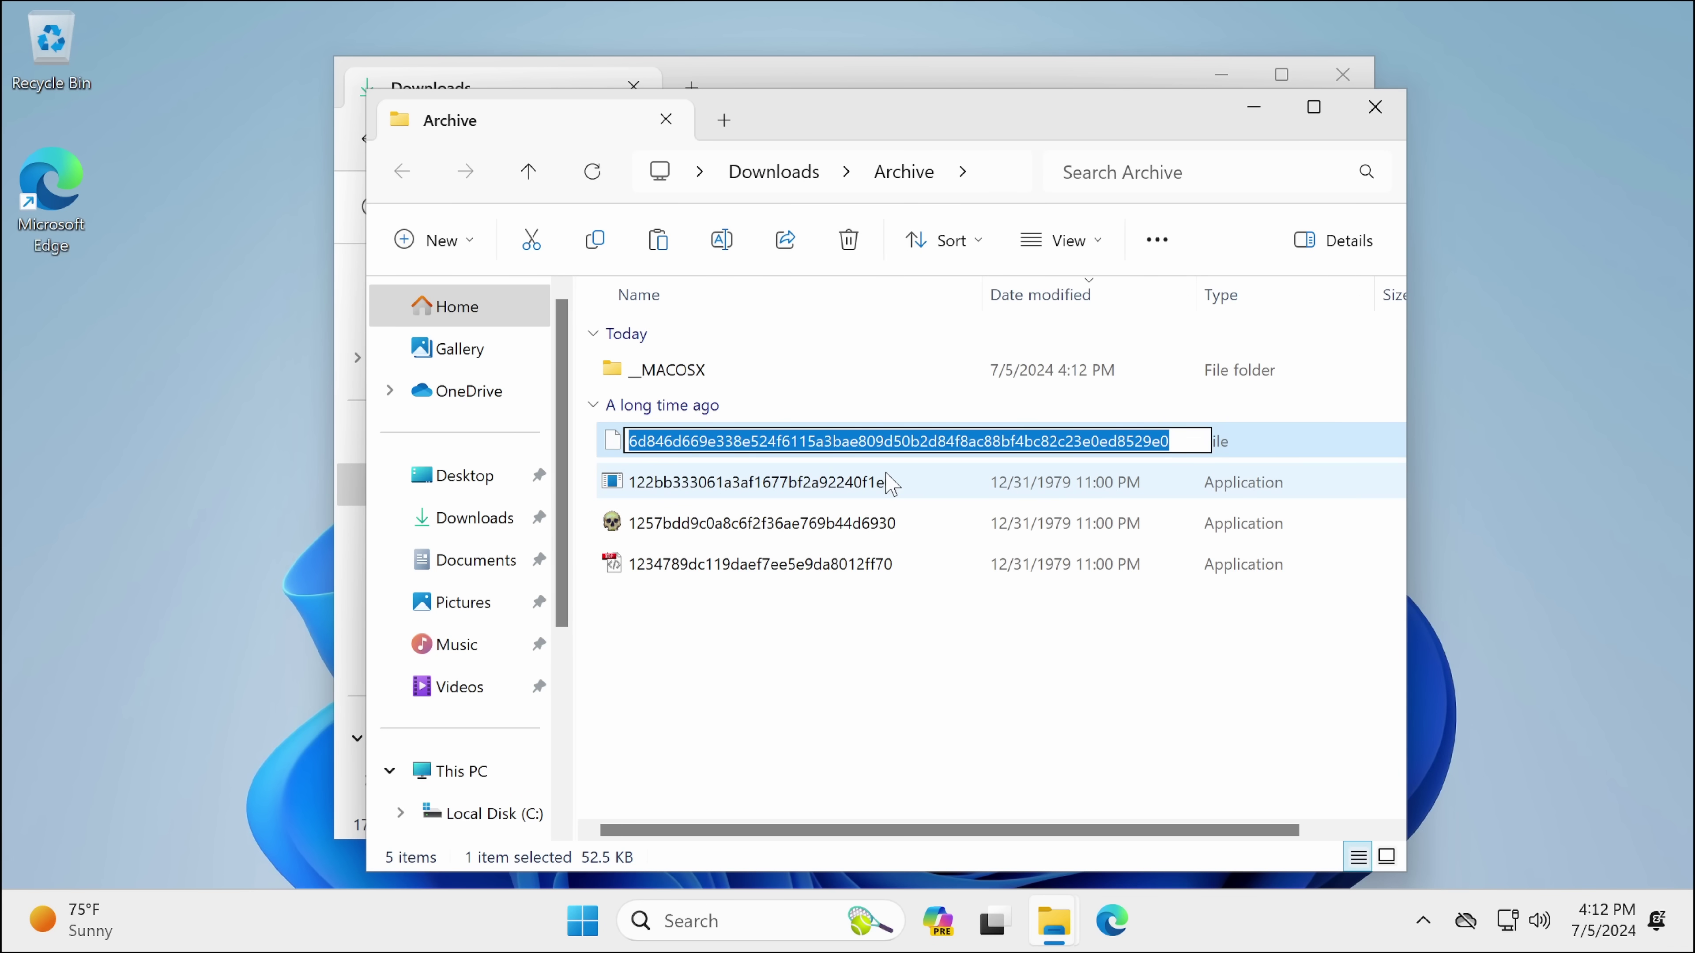
key(End)
text(.exe)
key(Return)
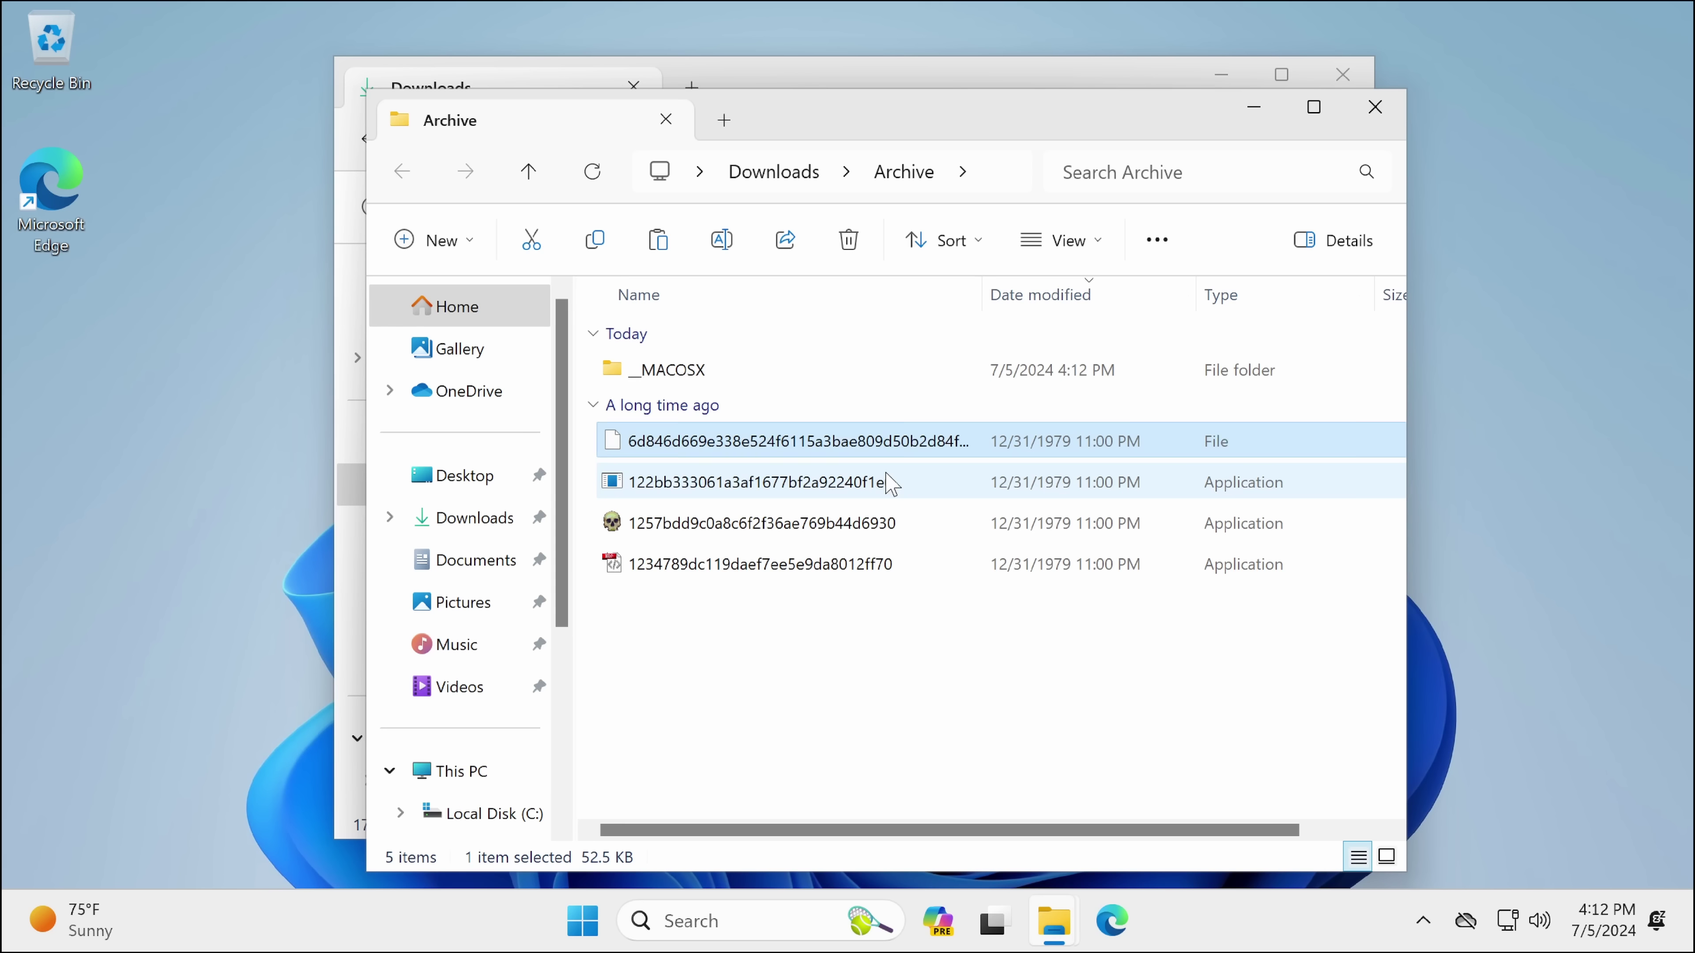
Step: Launch the 1234789dc119daef7ee5e9da8012ff70 sample from the Archive folder
click(772, 528)
click(739, 484)
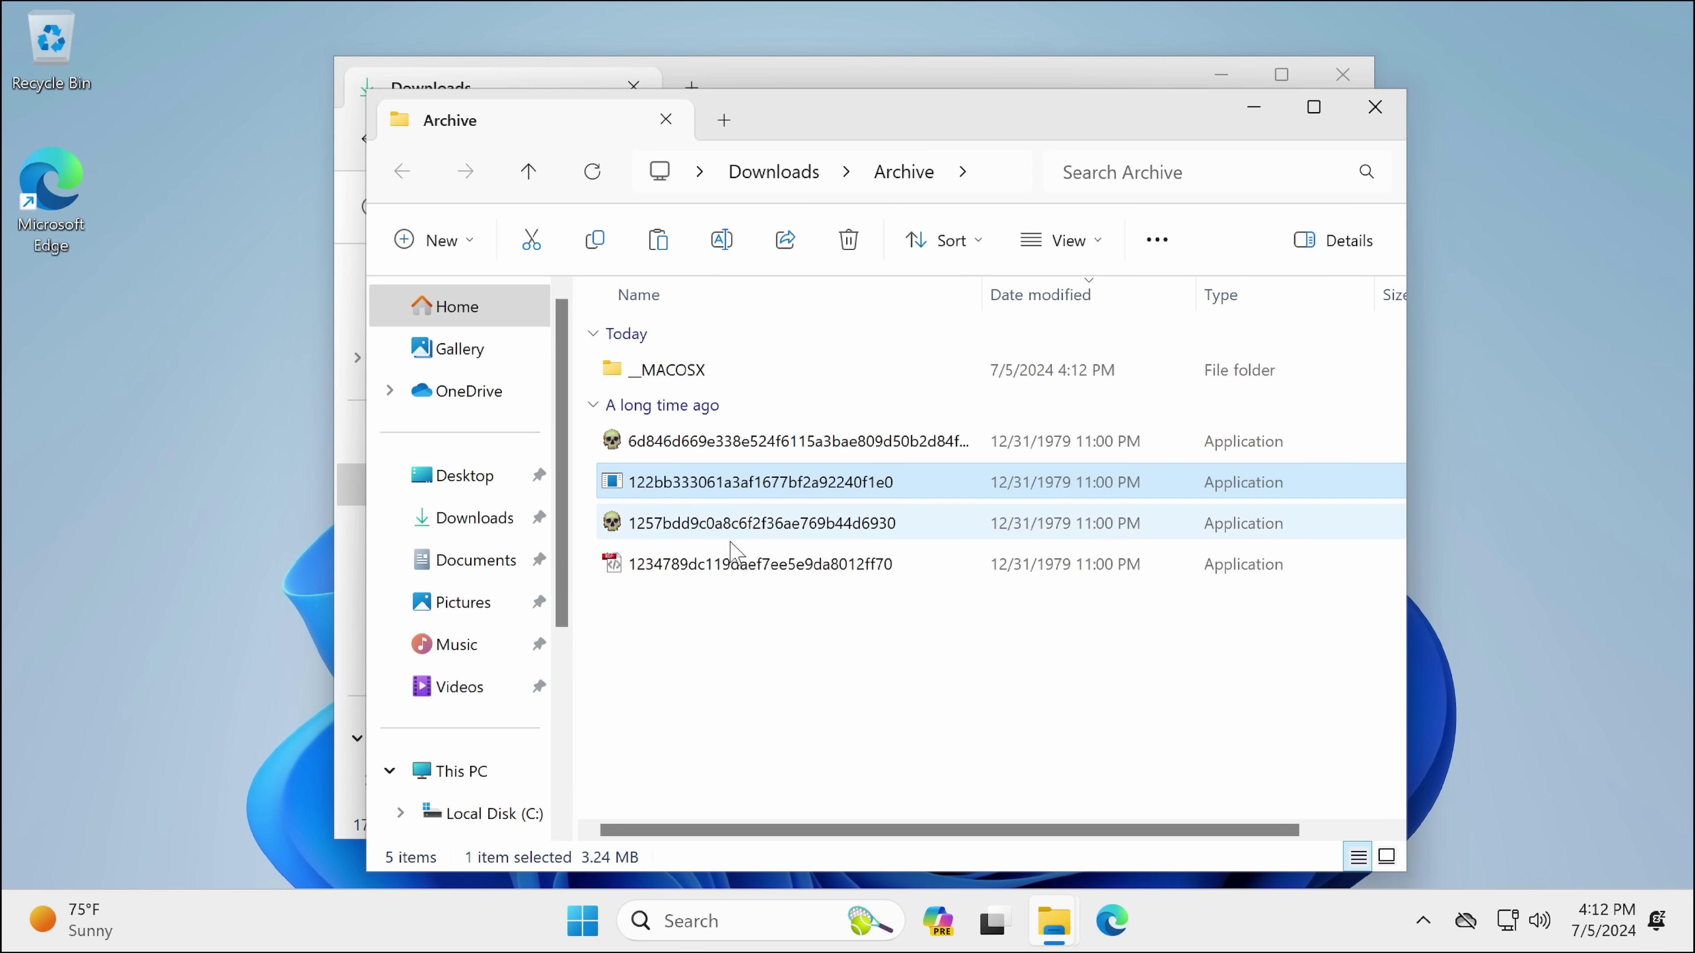
click(697, 578)
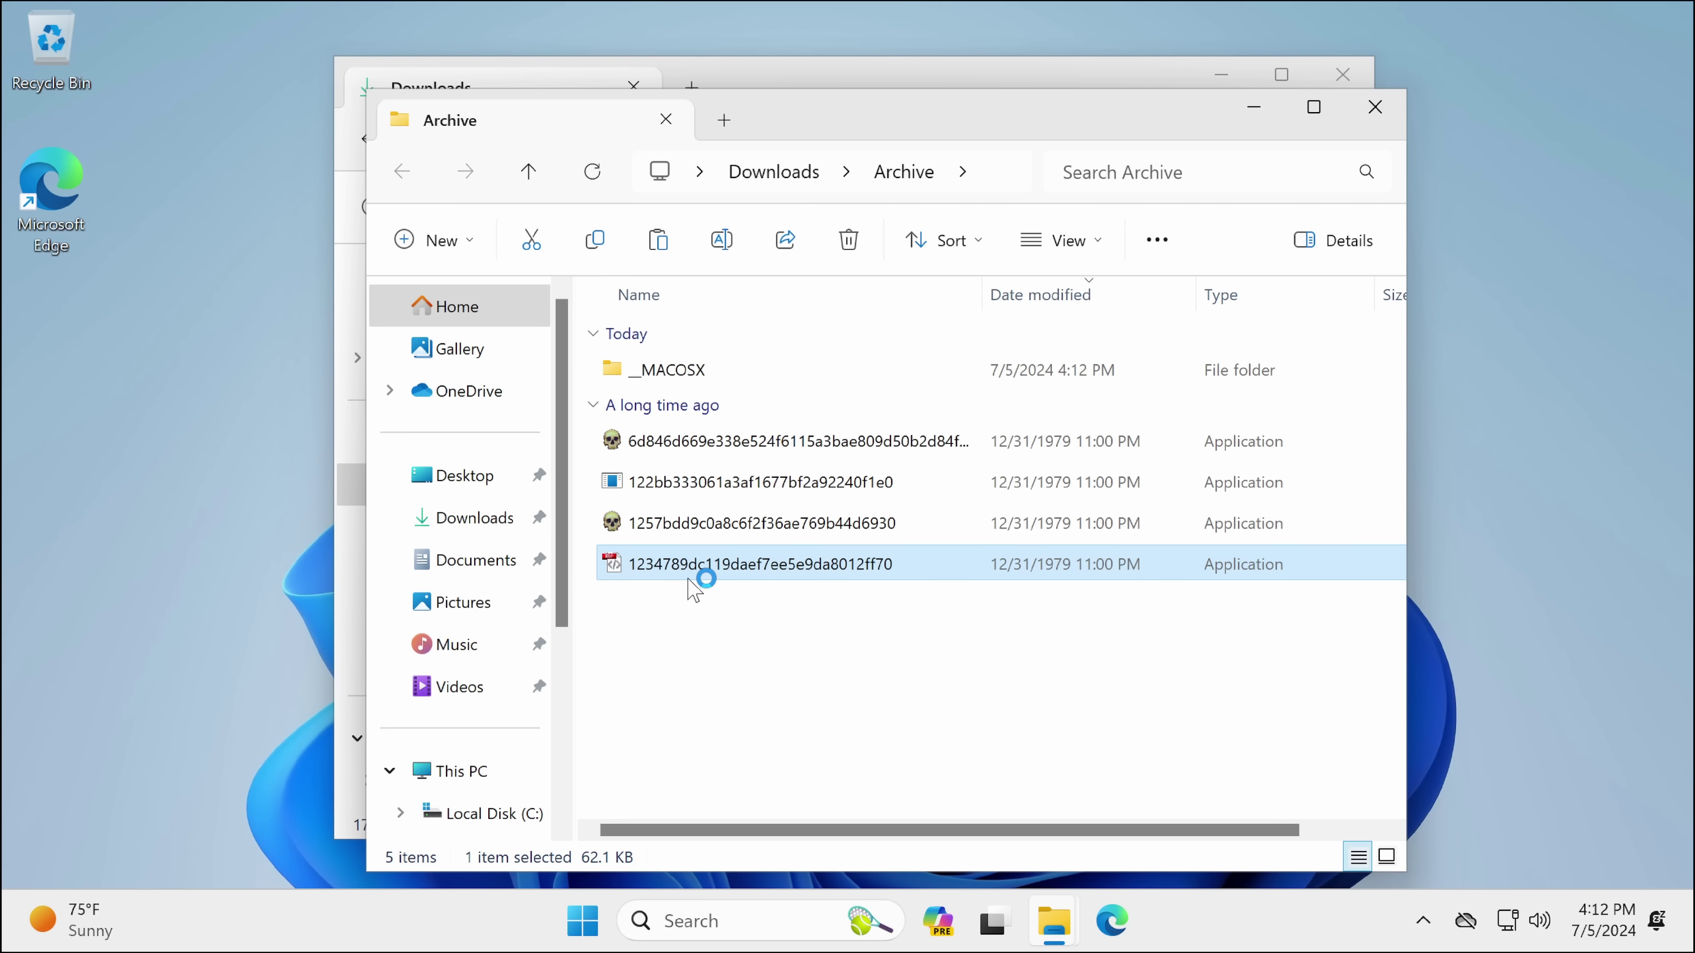
right_click(1198, 914)
Step: Open Task Manager and reveal the 1234789dc… process's file location in the Archive folder
click(1242, 820)
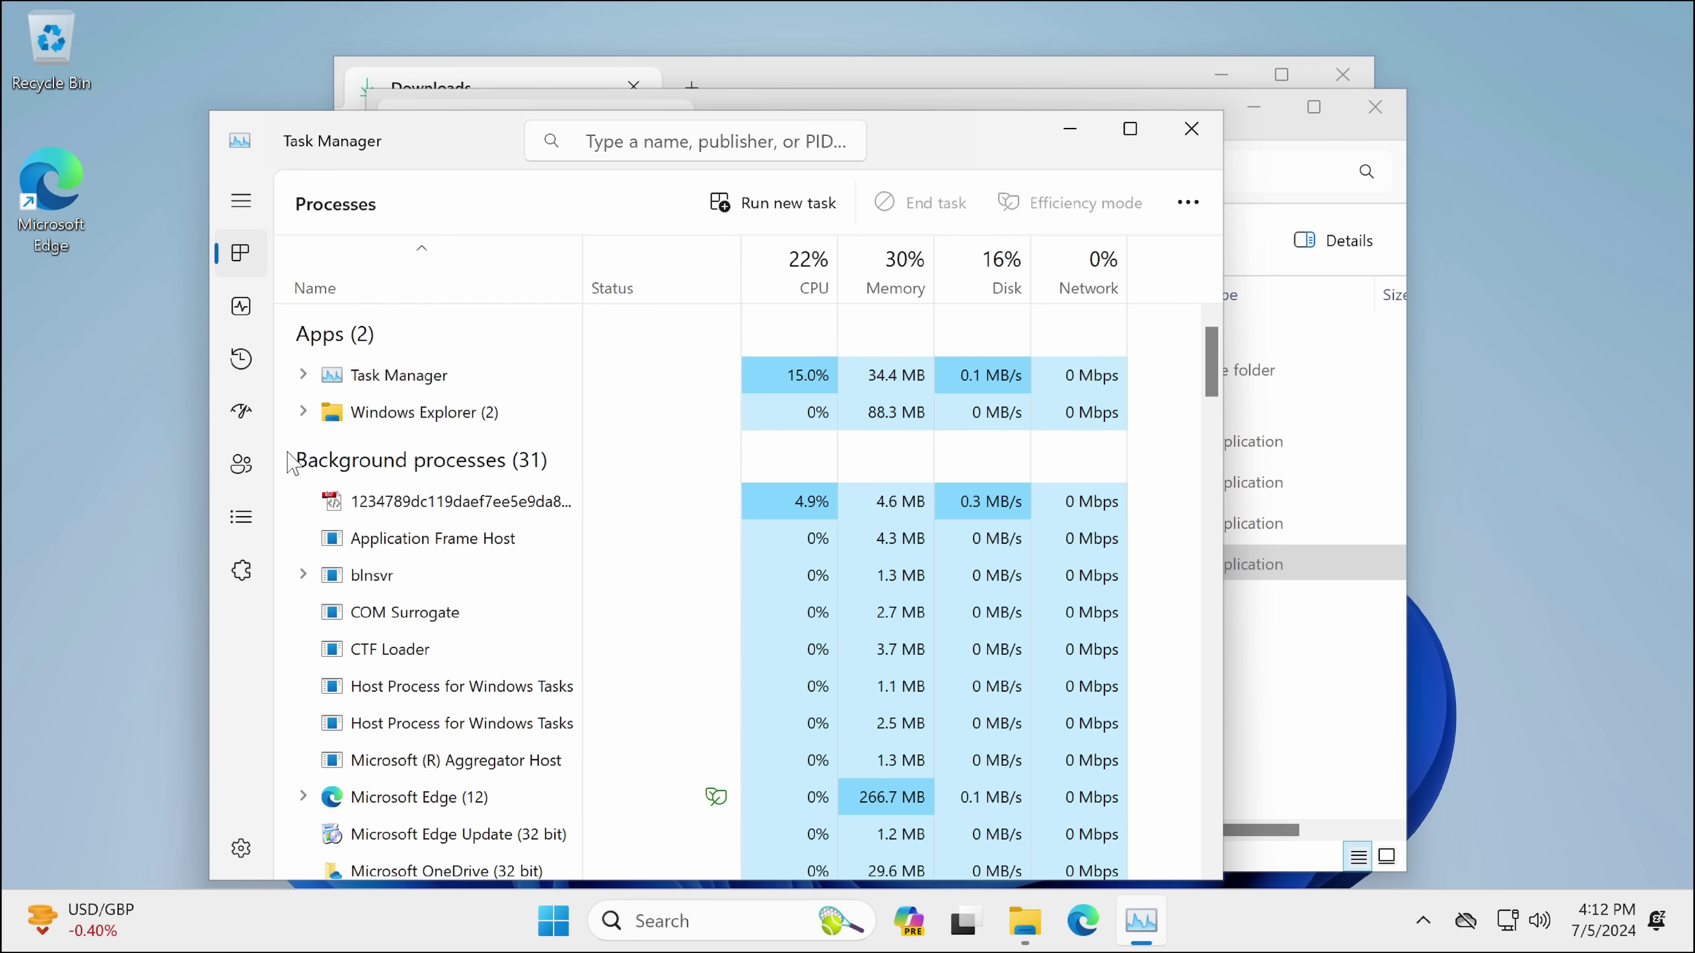
right_click(381, 501)
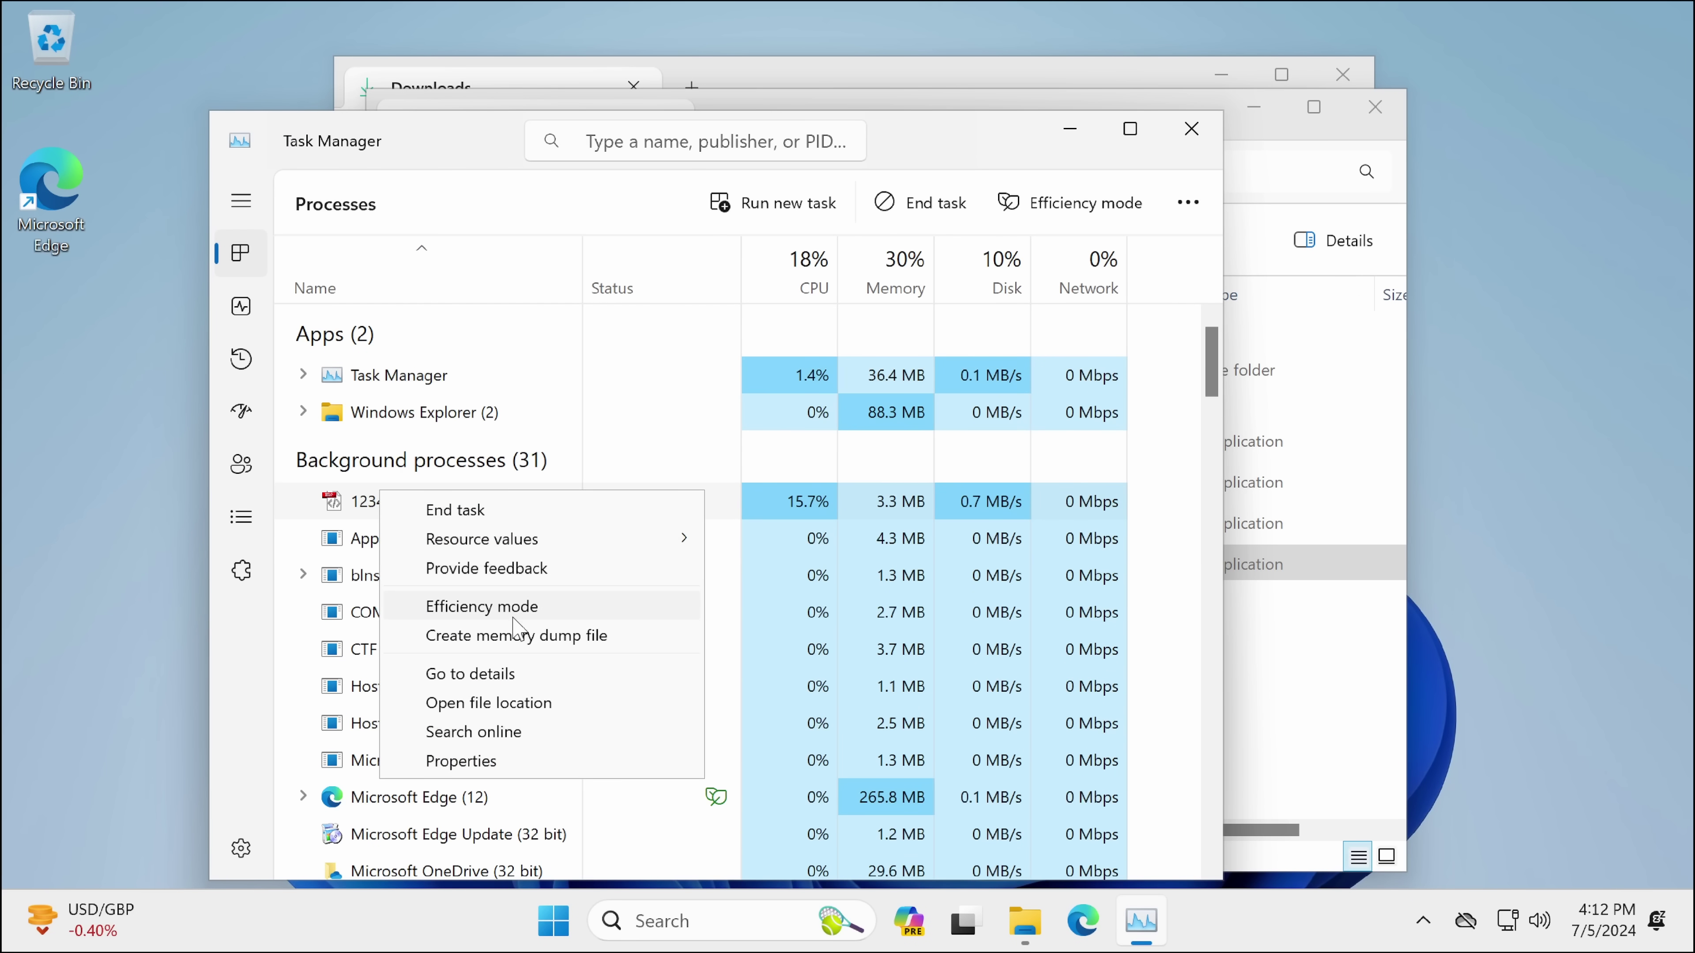
click(518, 701)
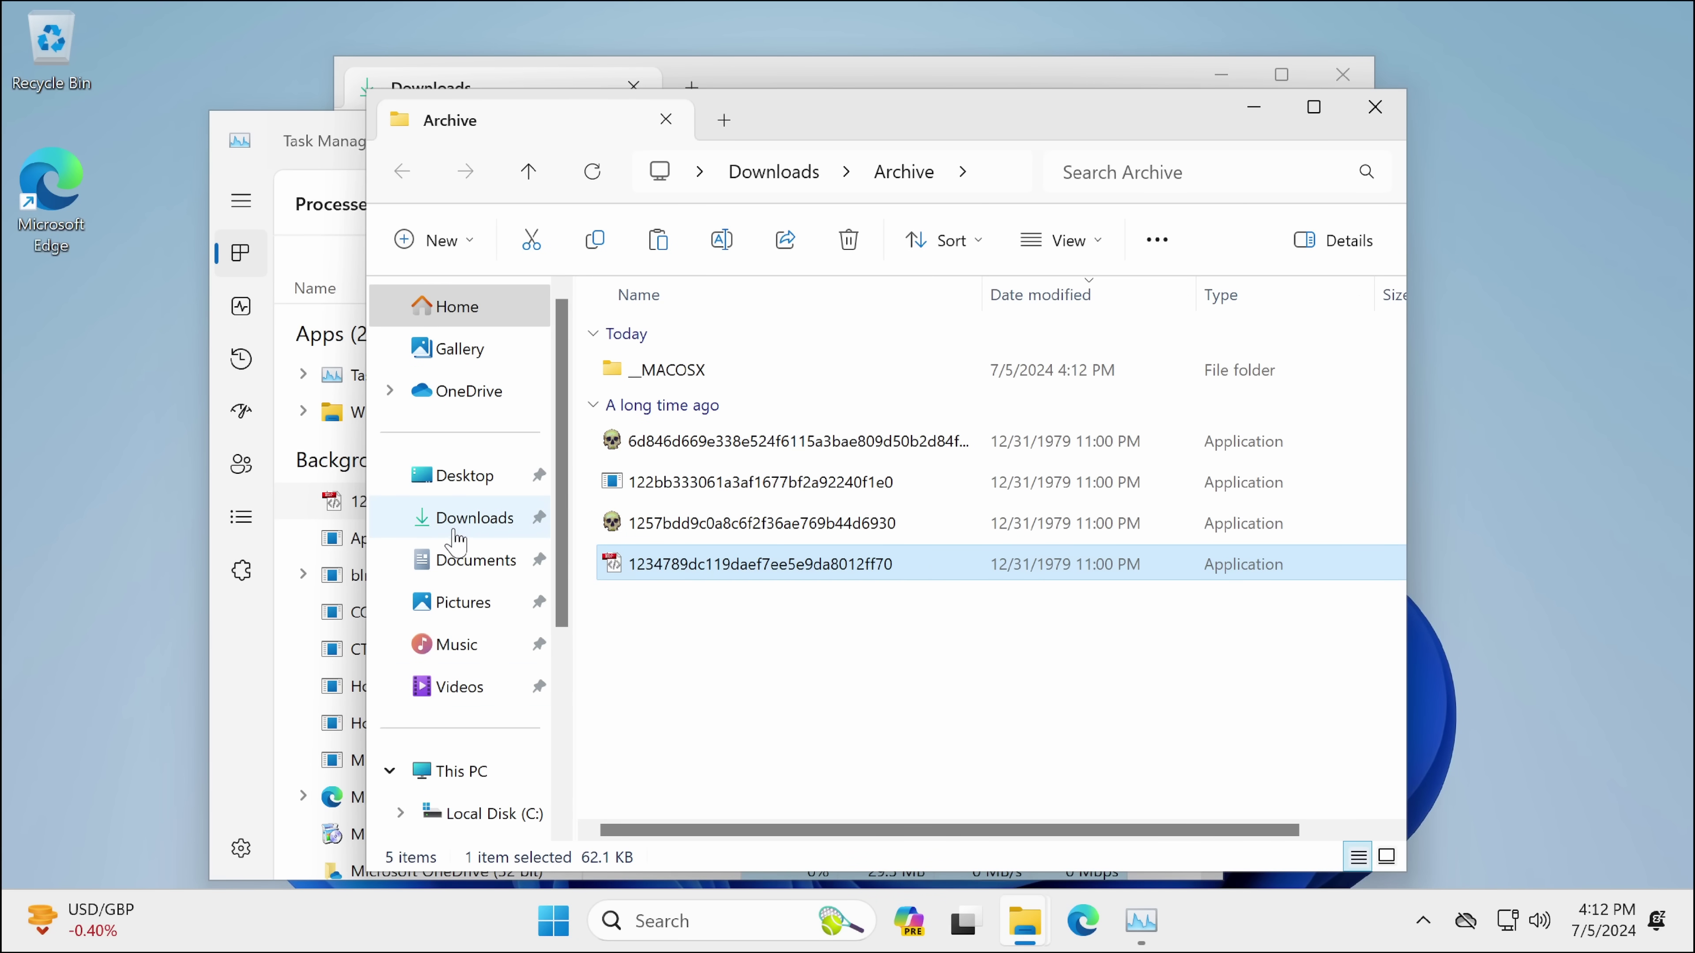
Step: Move between Documents and Downloads, then step back through history to the Archive folder
key(alt+Tab)
key(alt+Tab)
click(456, 561)
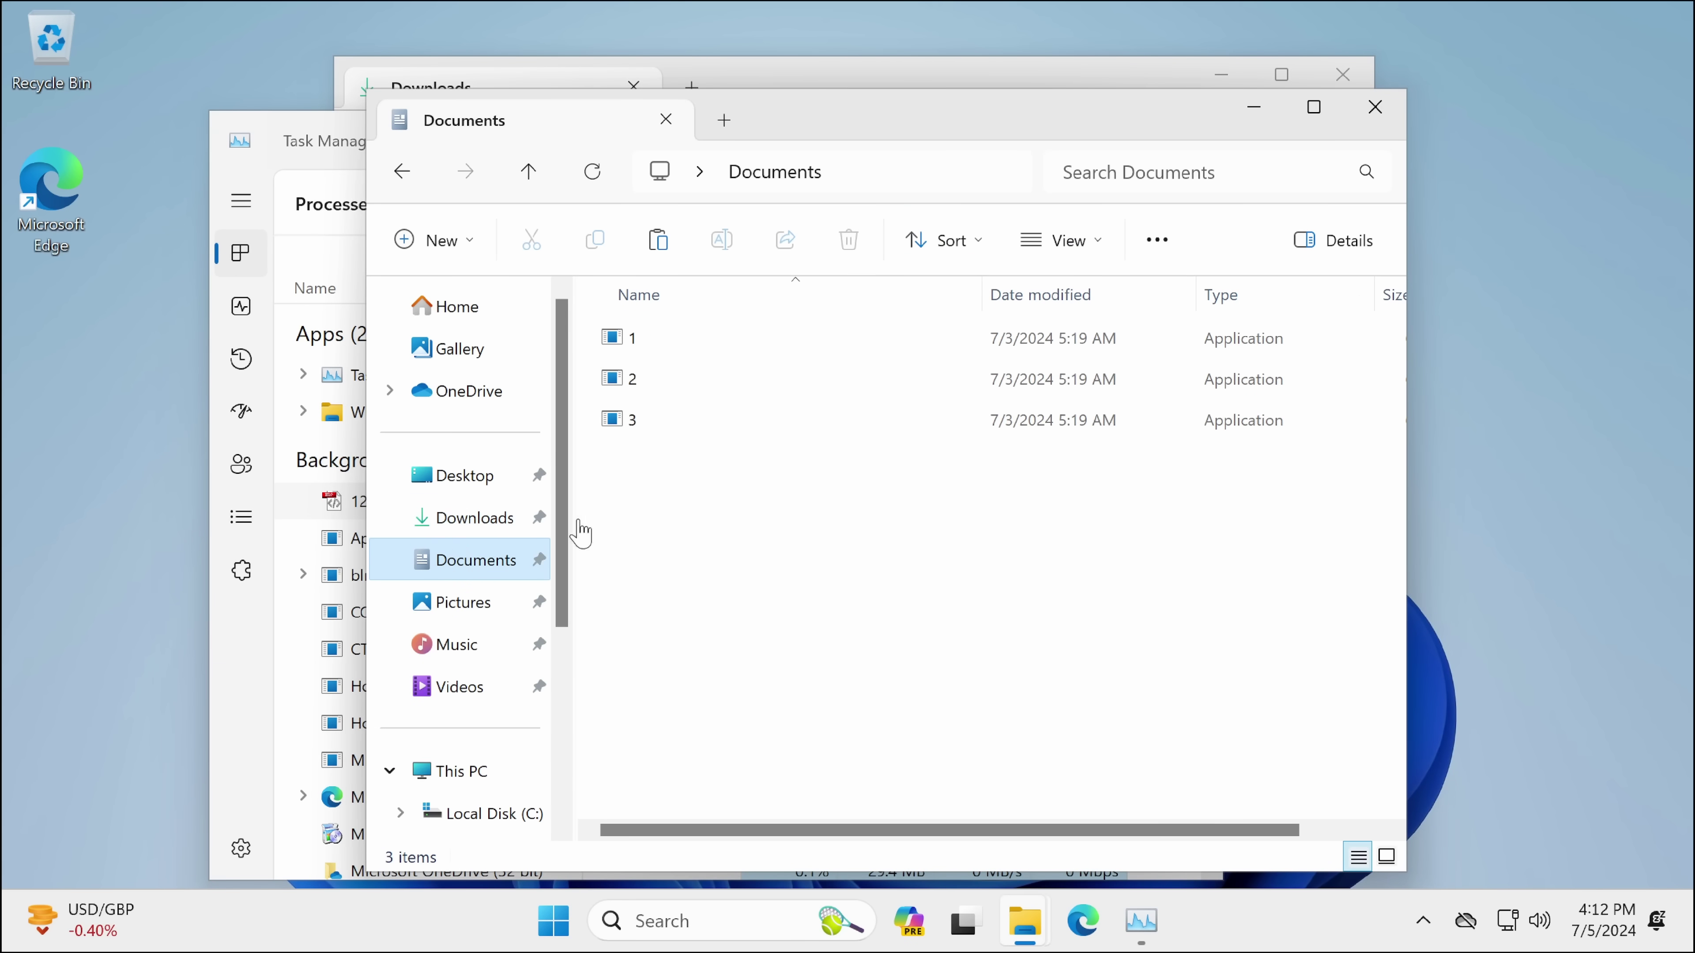
click(467, 518)
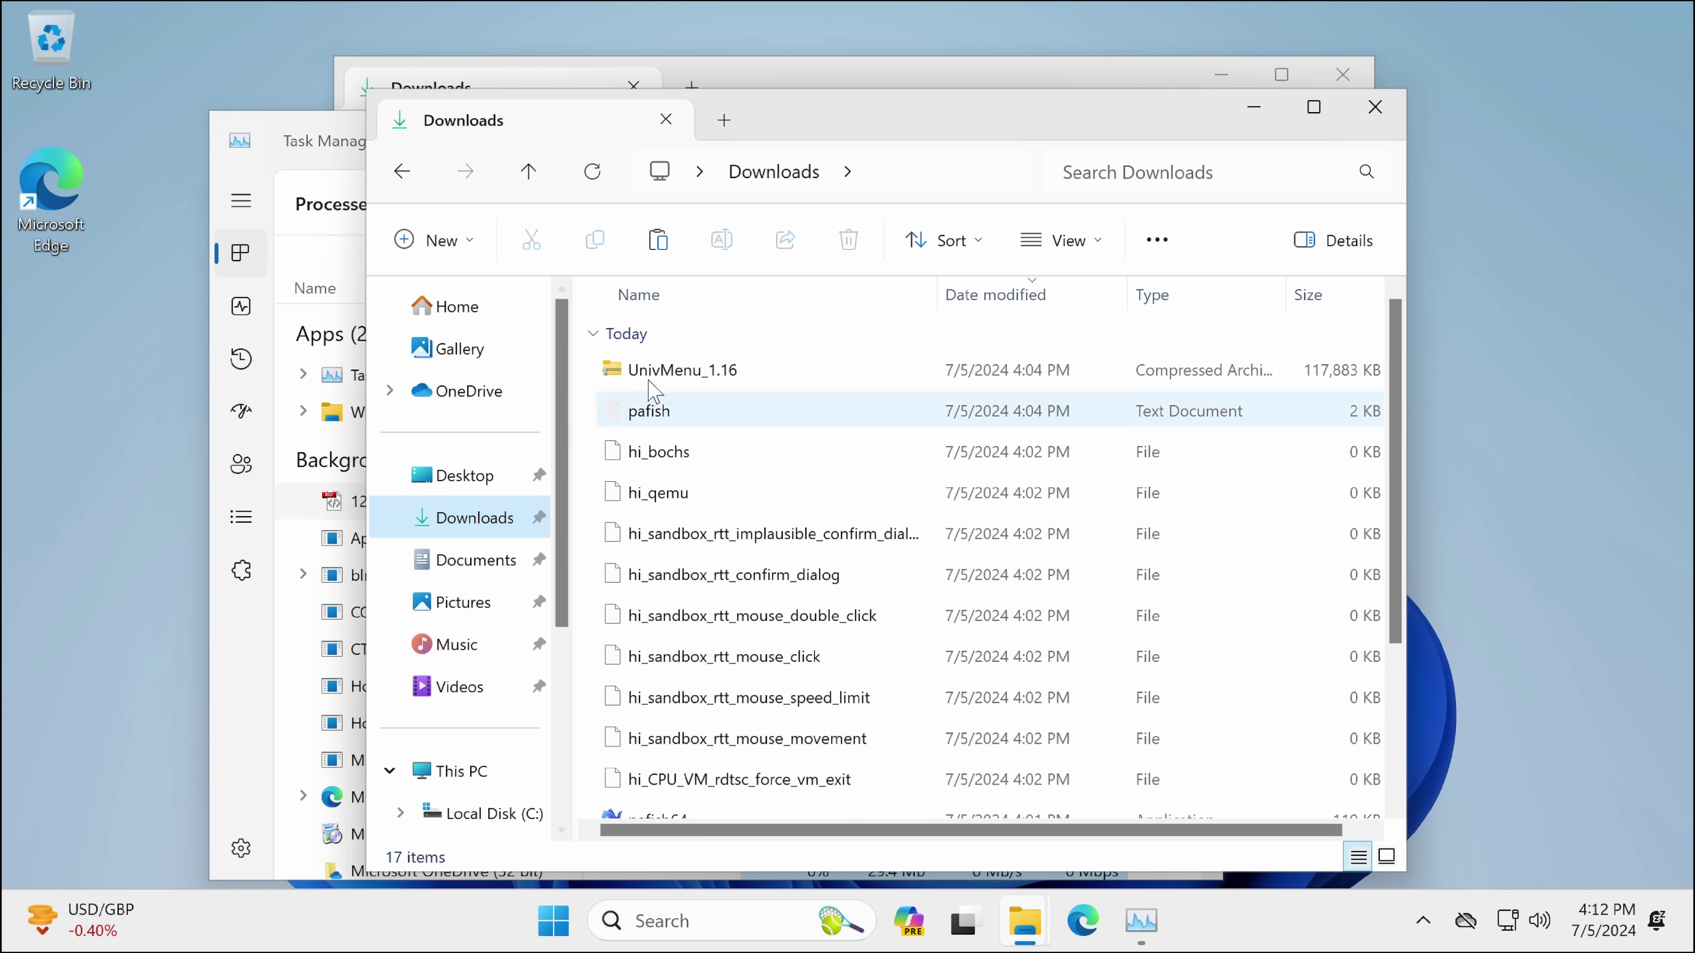
click(402, 172)
click(403, 173)
click(403, 173)
Step: Glance at Task Manager, then return Explorer to the Downloads folder listing 17 items
key(alt+Tab)
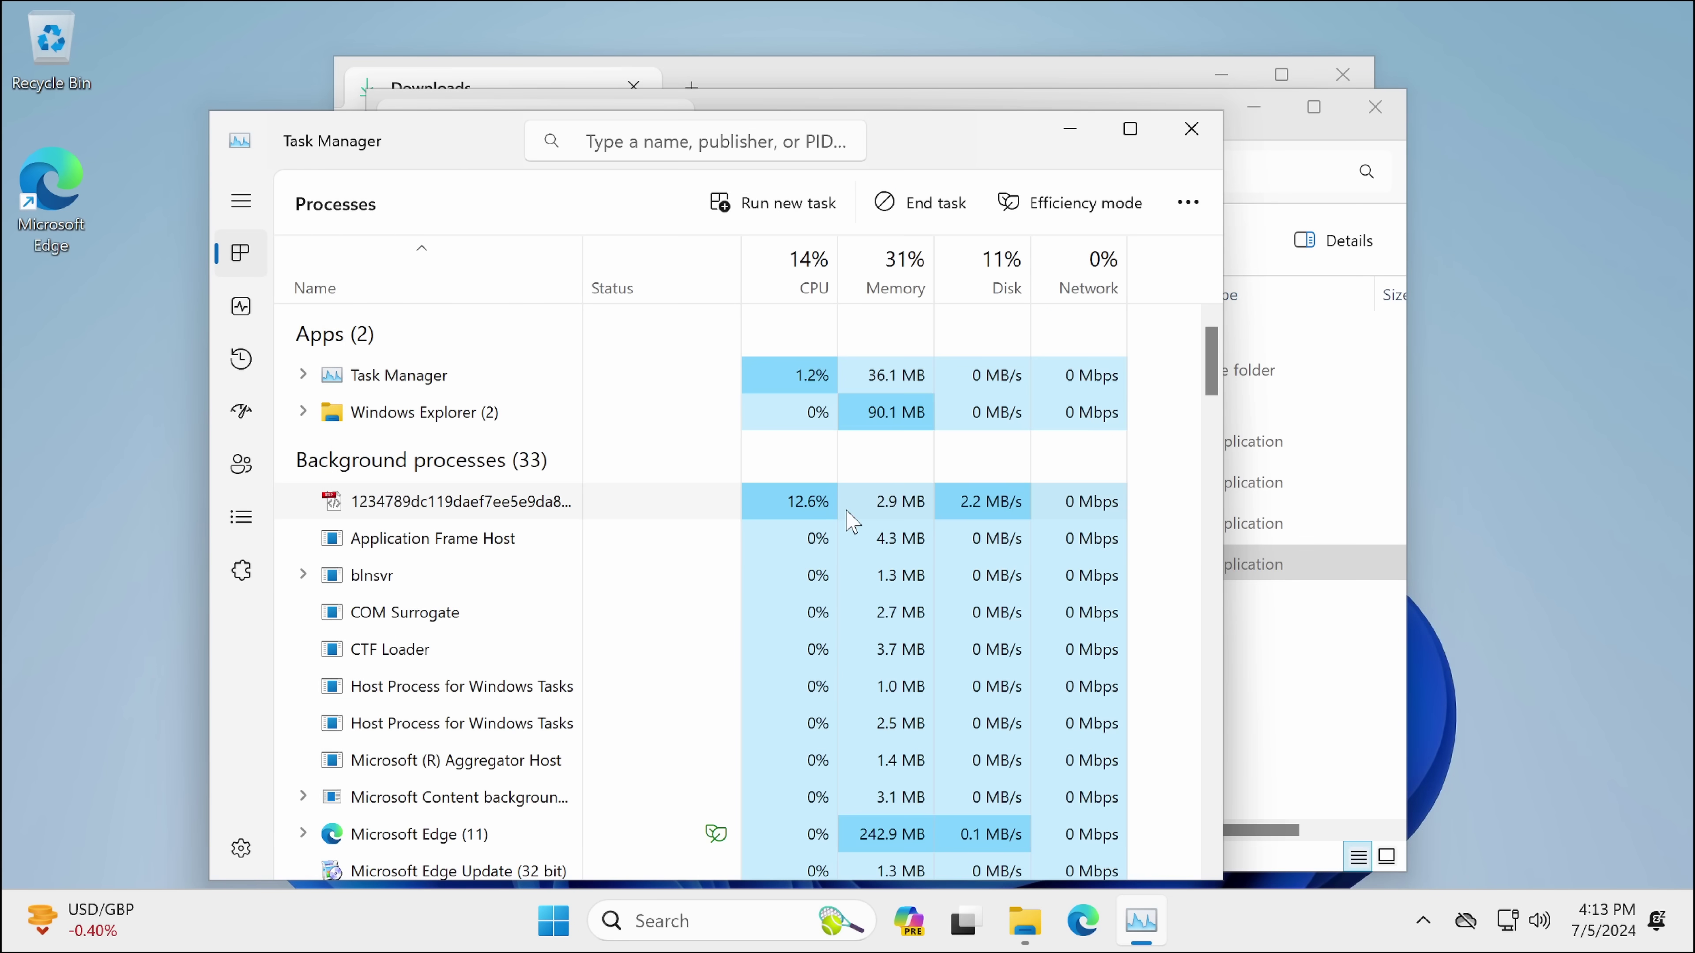
key(alt+Tab)
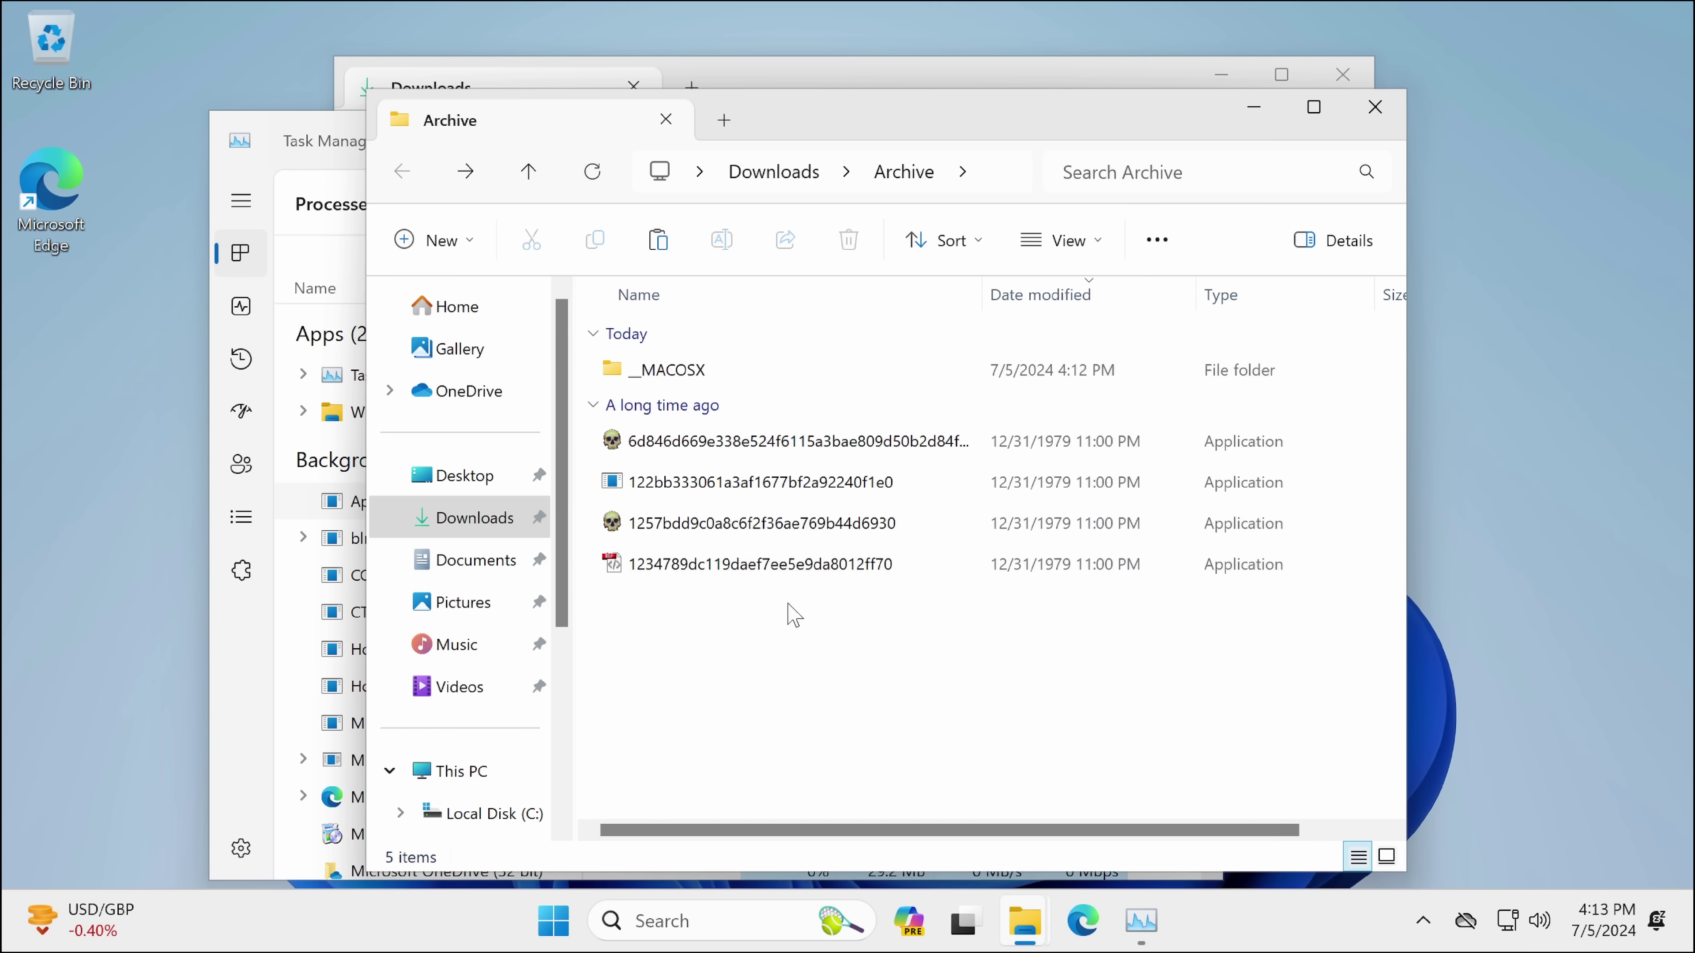
click(479, 527)
click(475, 560)
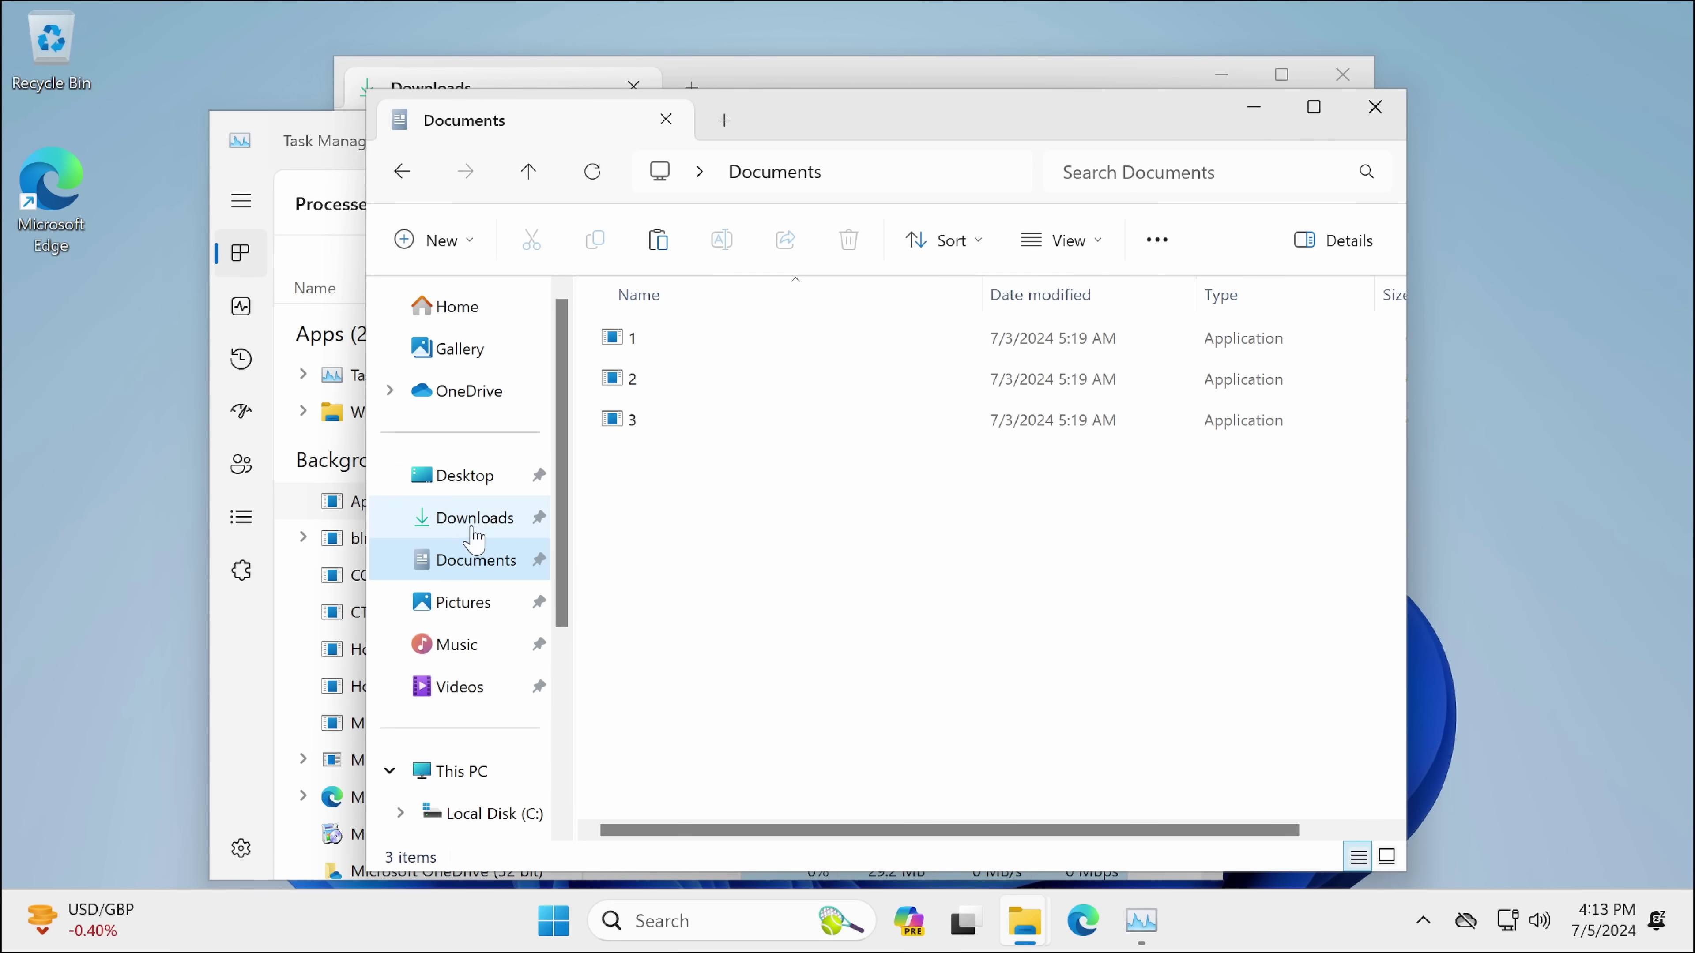
click(479, 524)
scroll(800, 607, down, 3)
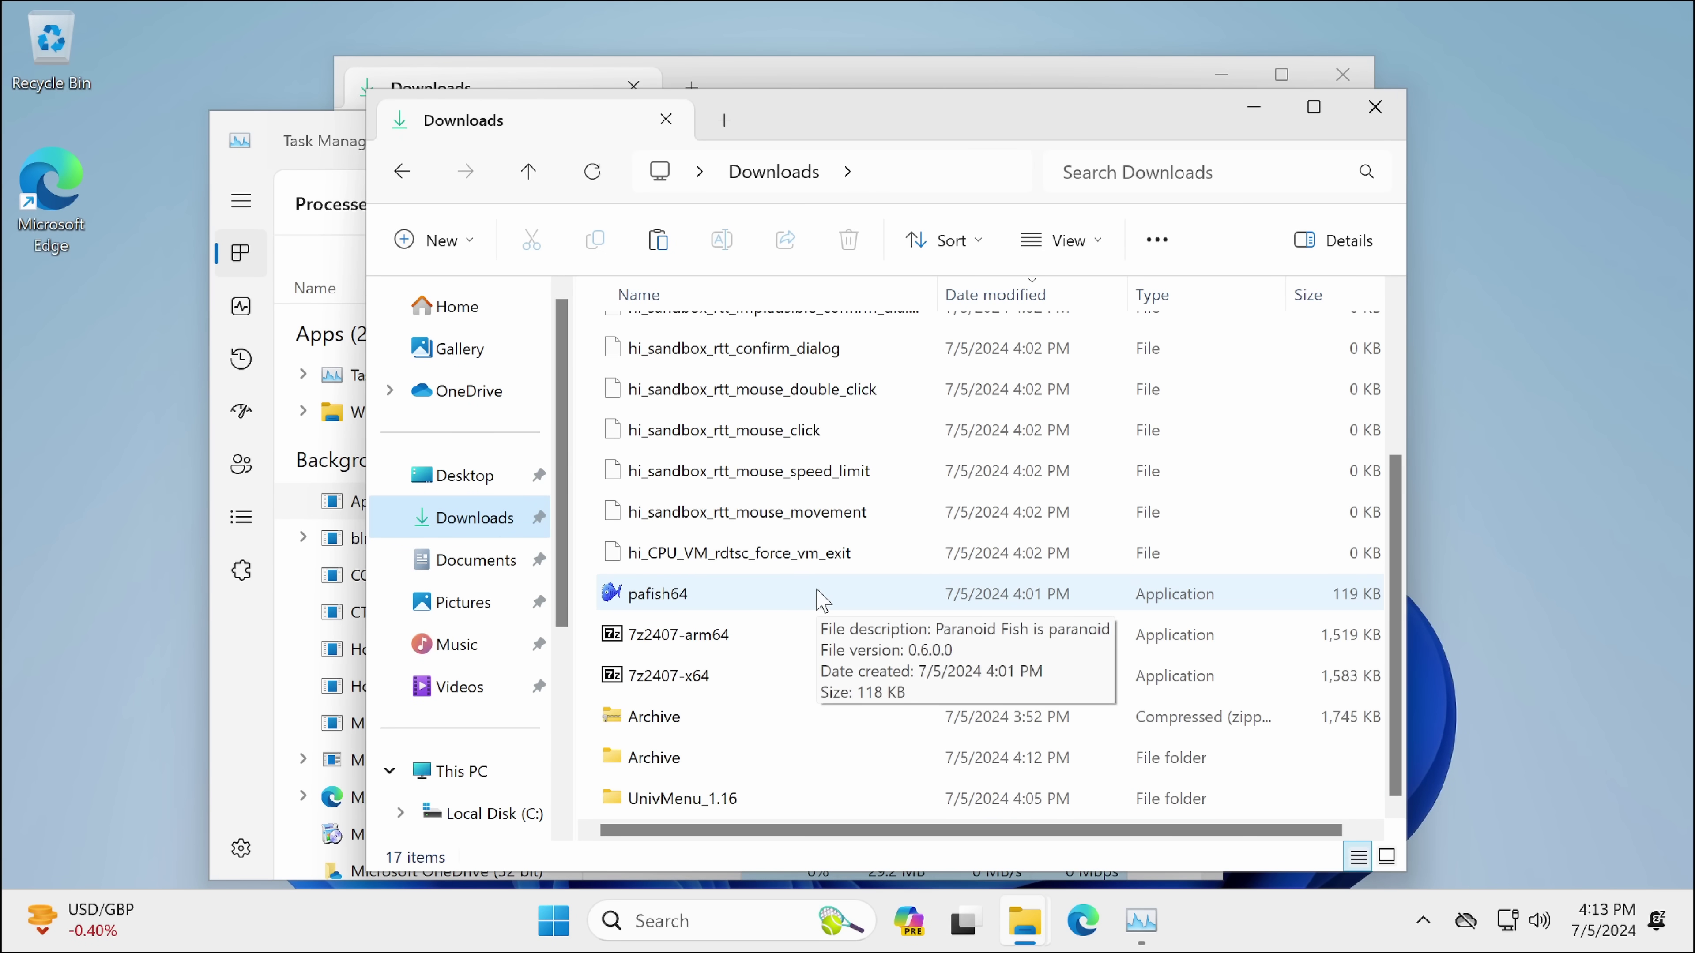
click(470, 561)
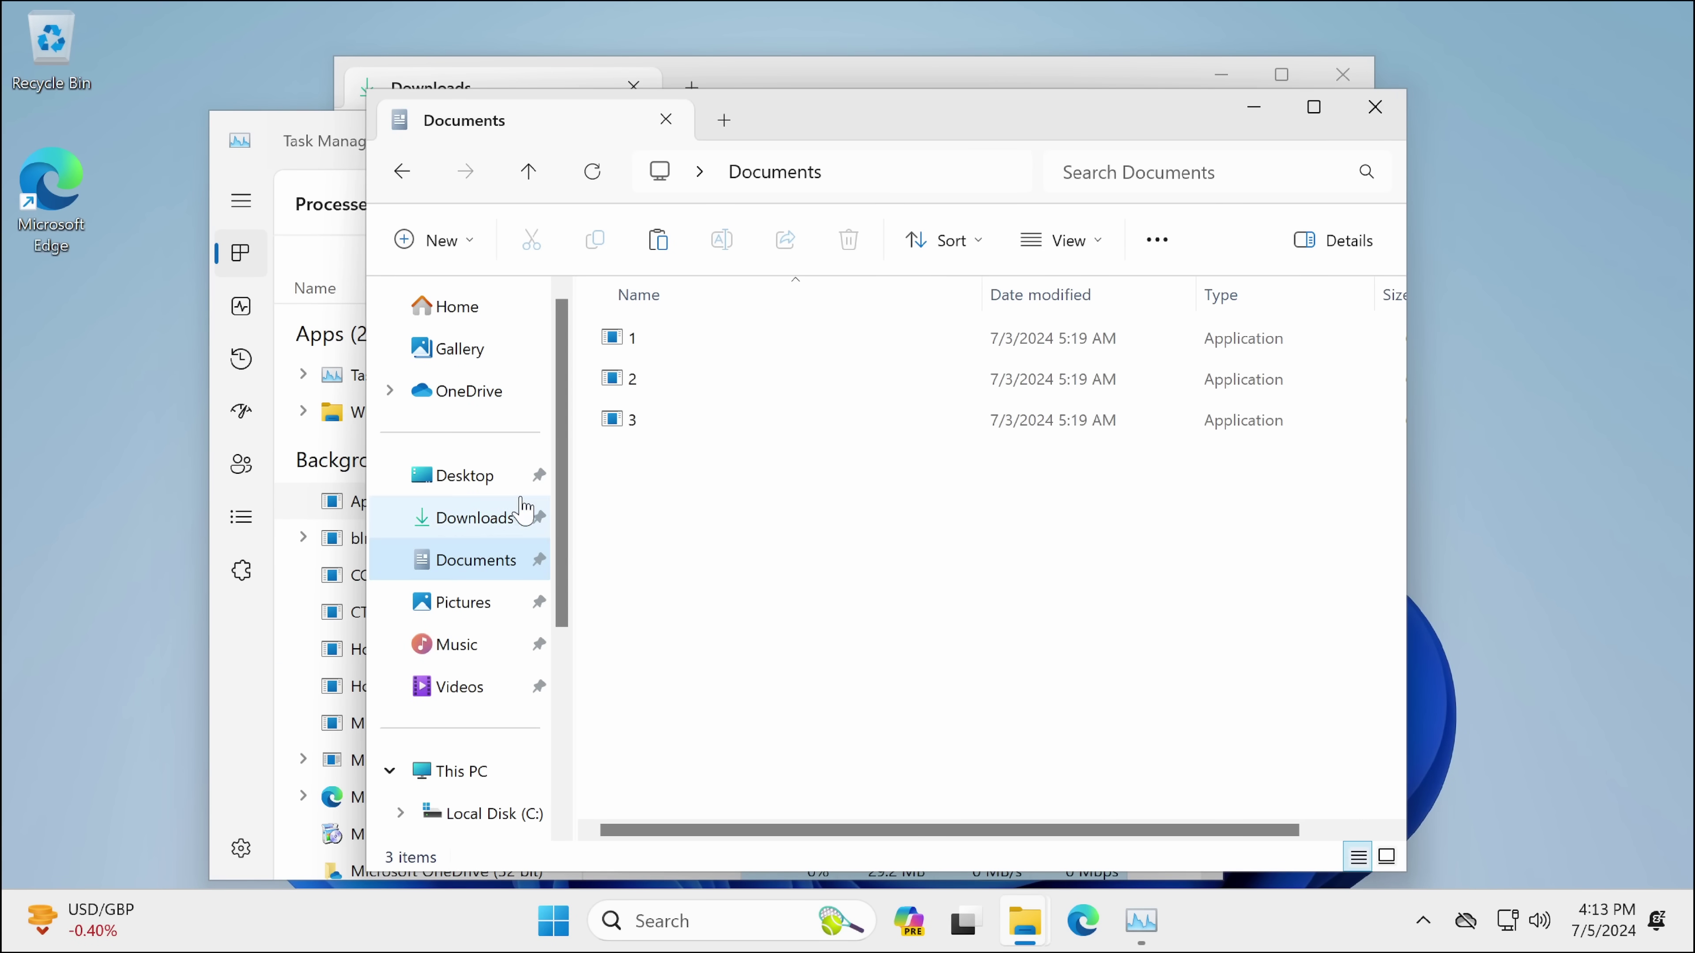
click(472, 522)
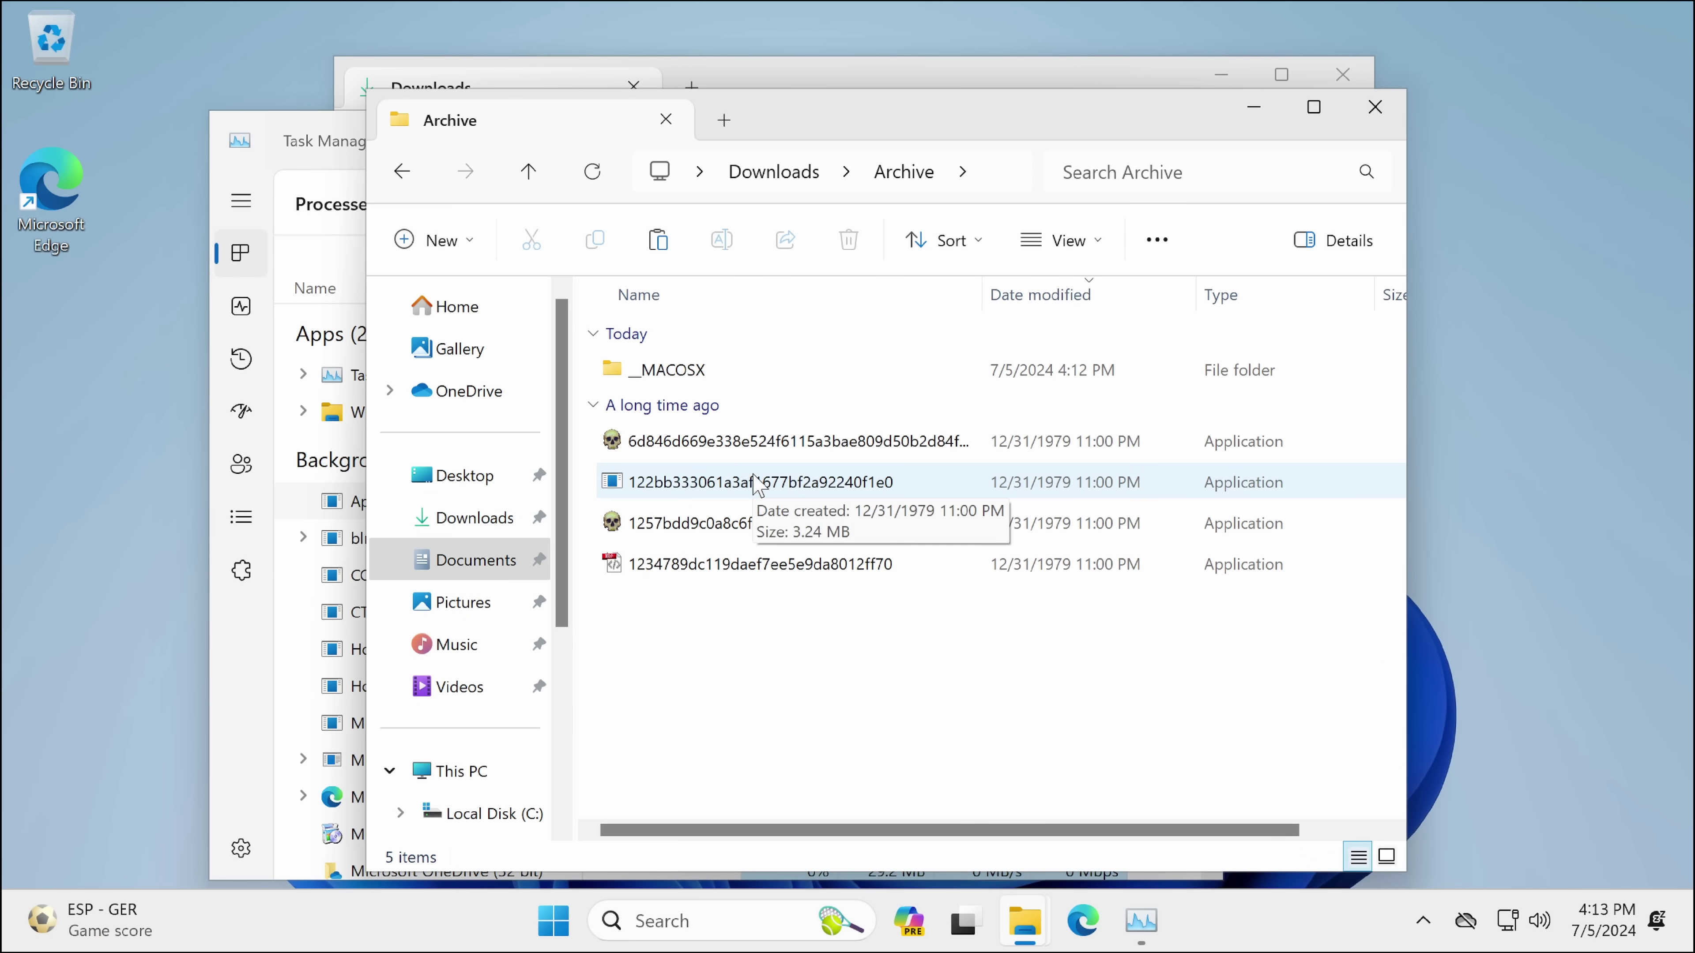
Step: Run the 122bb333061a3af1677bf2a92240f1e0 sample and focus its console window
double_click(774, 483)
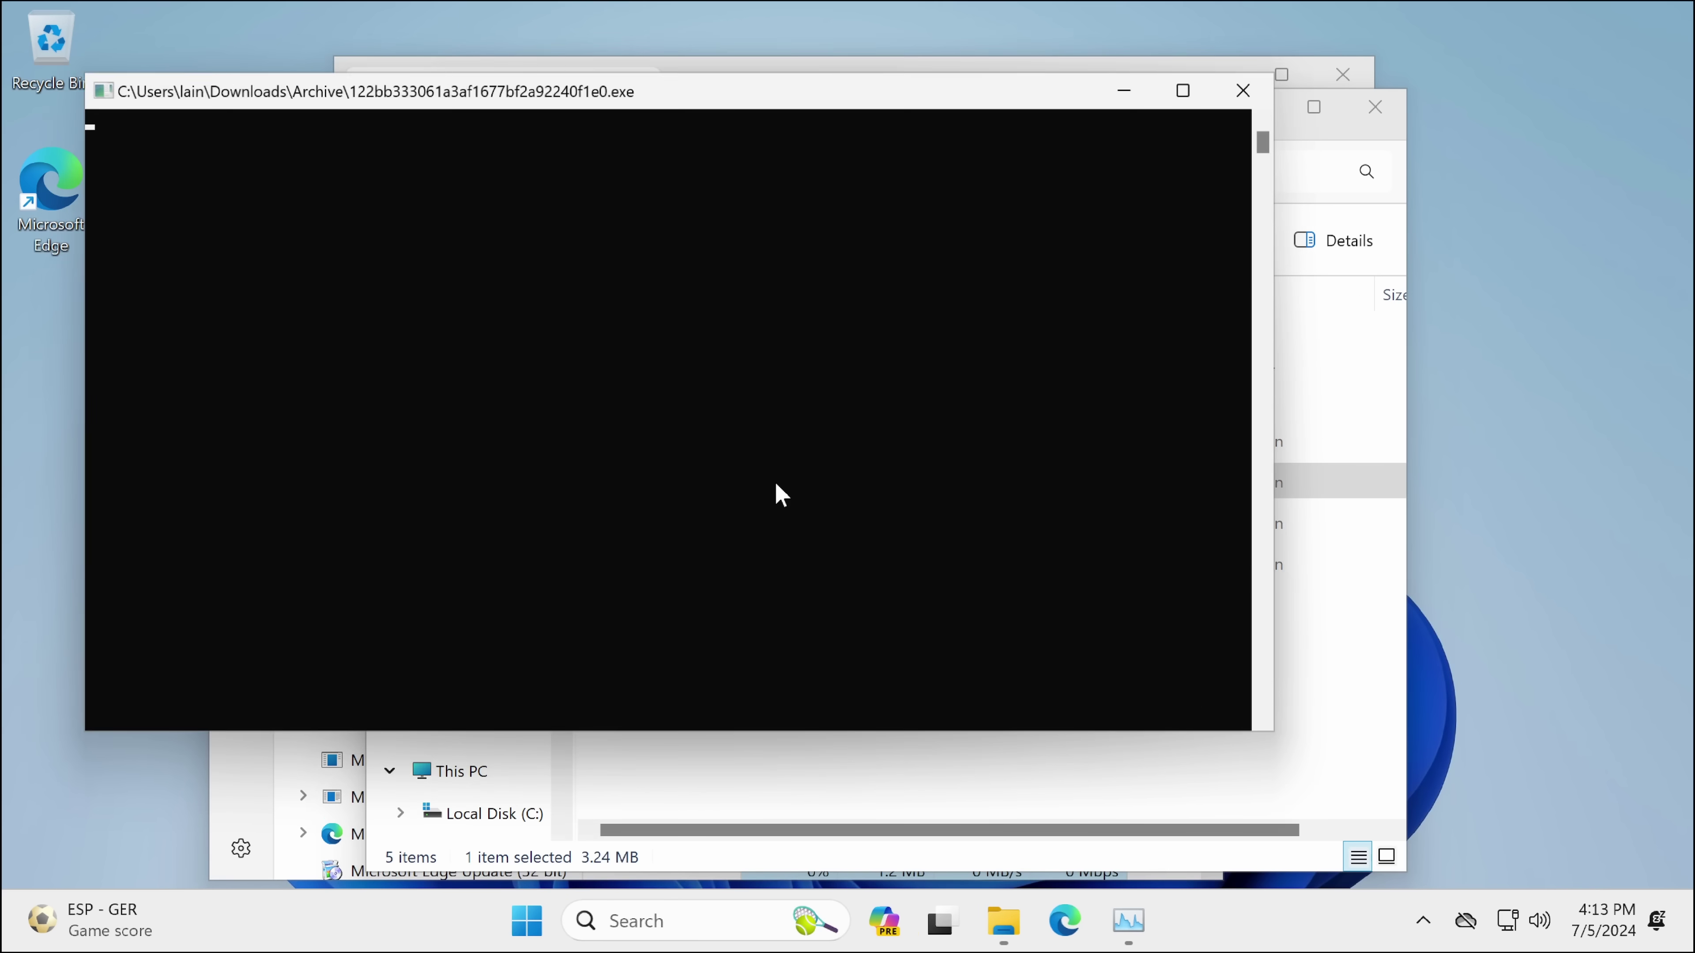
click(635, 371)
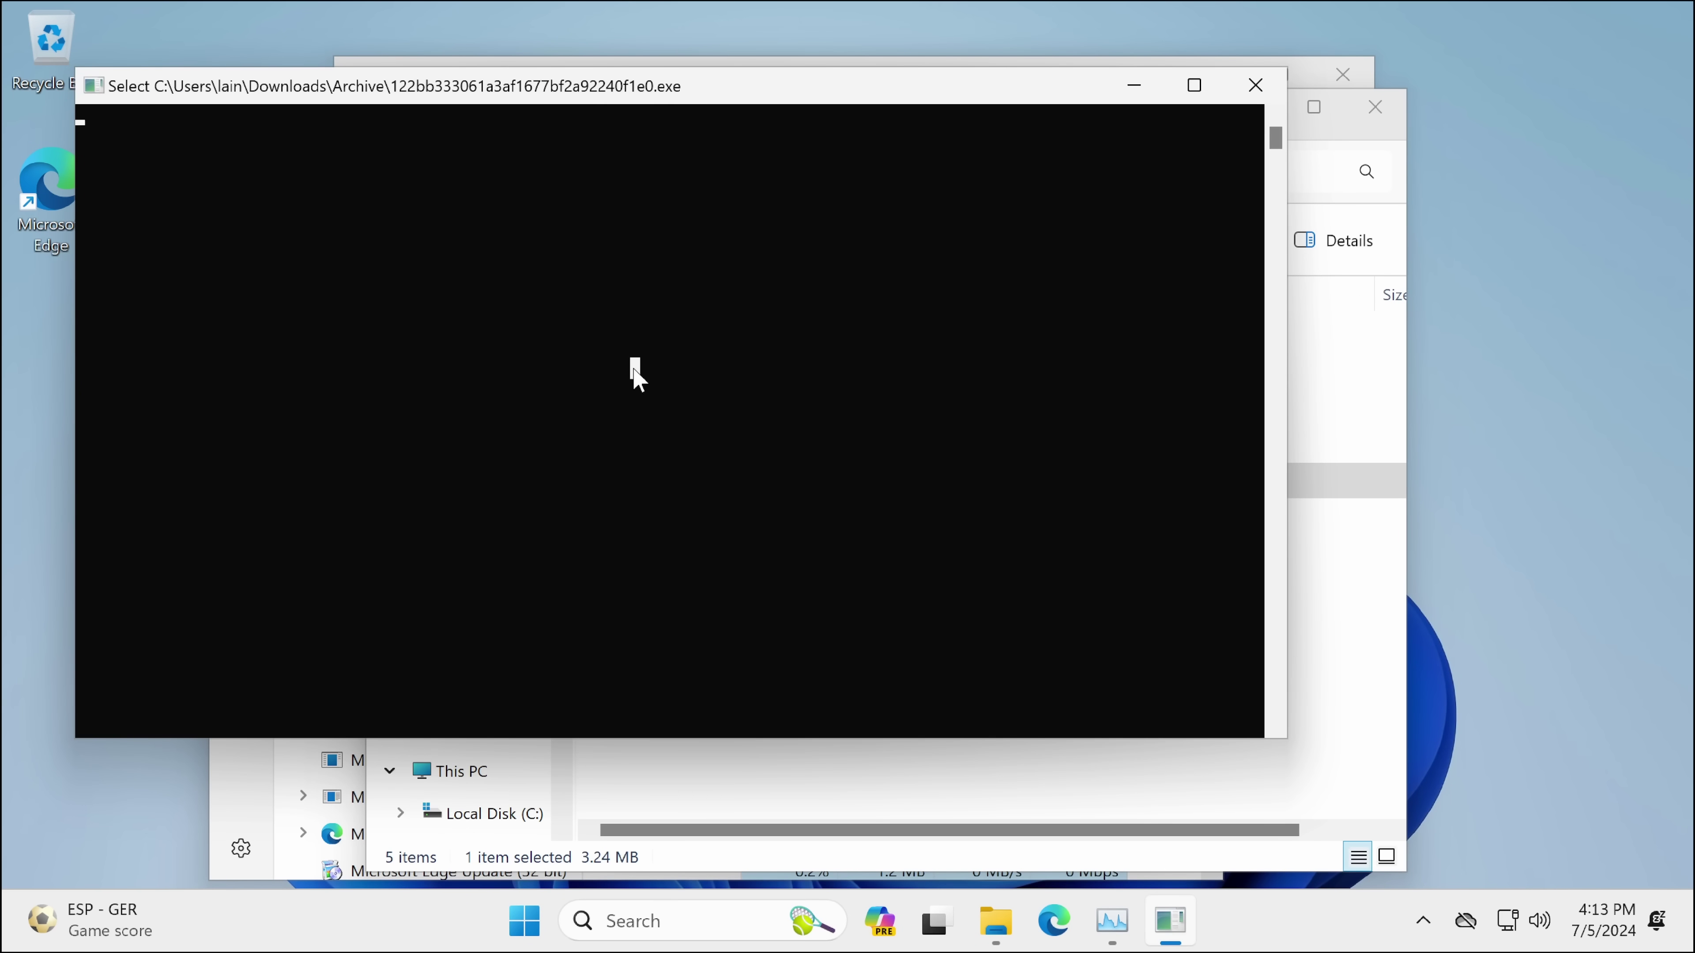
click(591, 387)
click(590, 387)
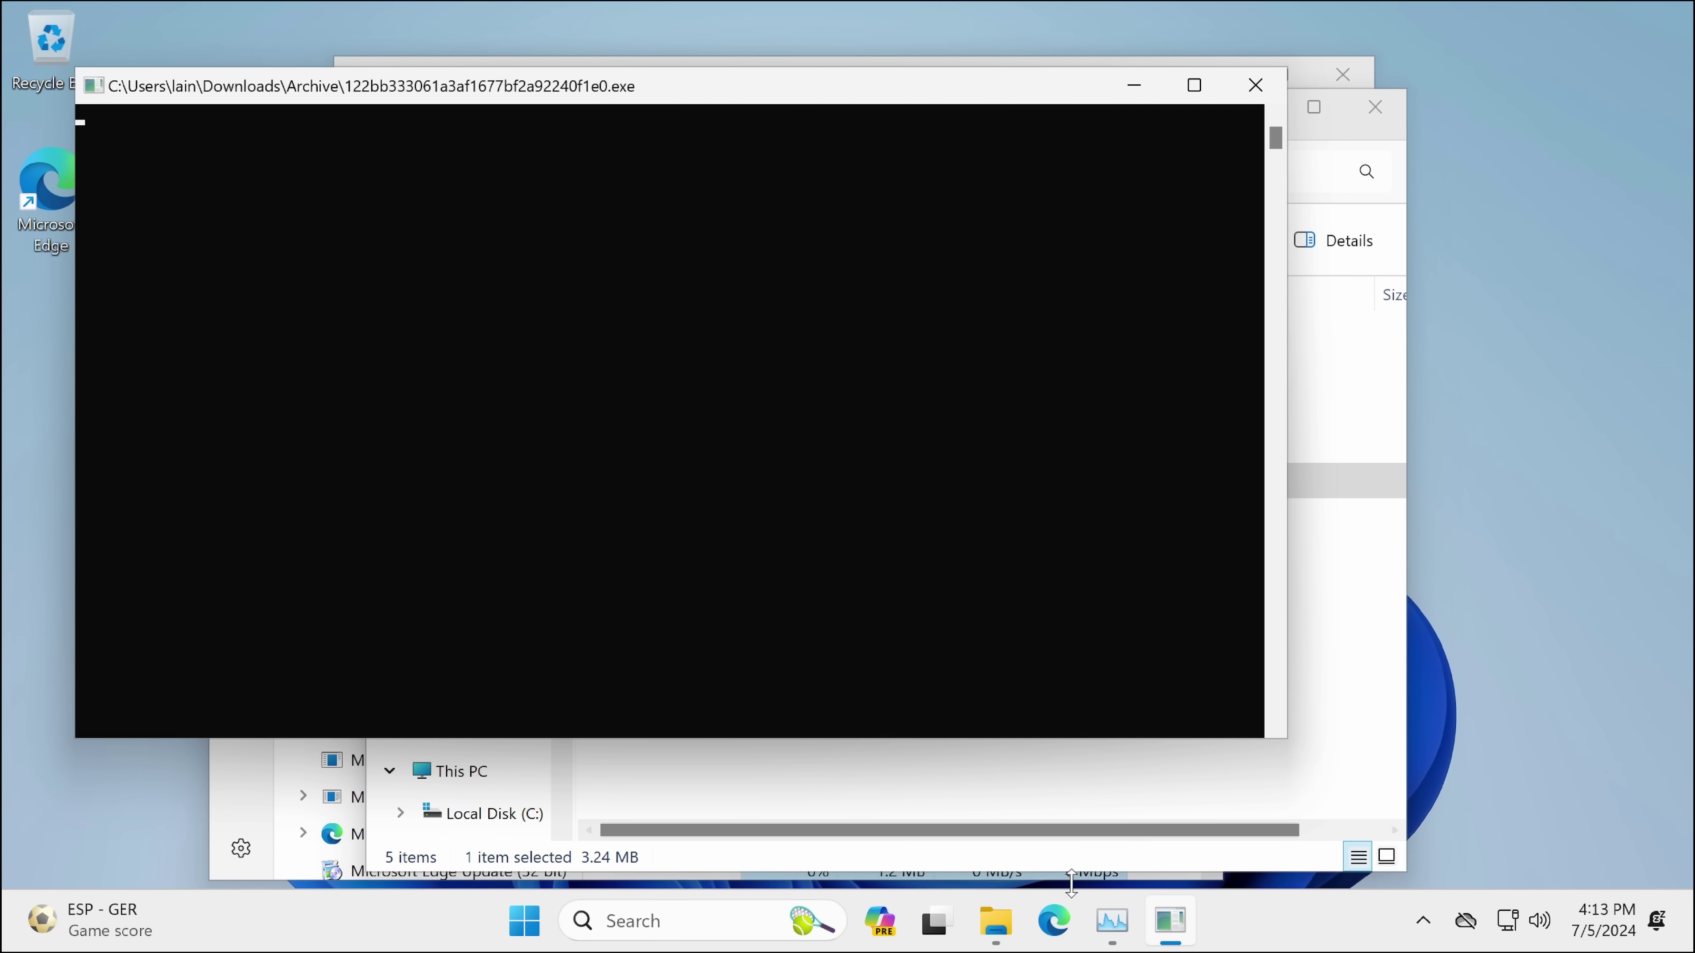
Step: In Task Manager, expand the 122bb sample to list its random child processes like bYEaddq
click(1111, 921)
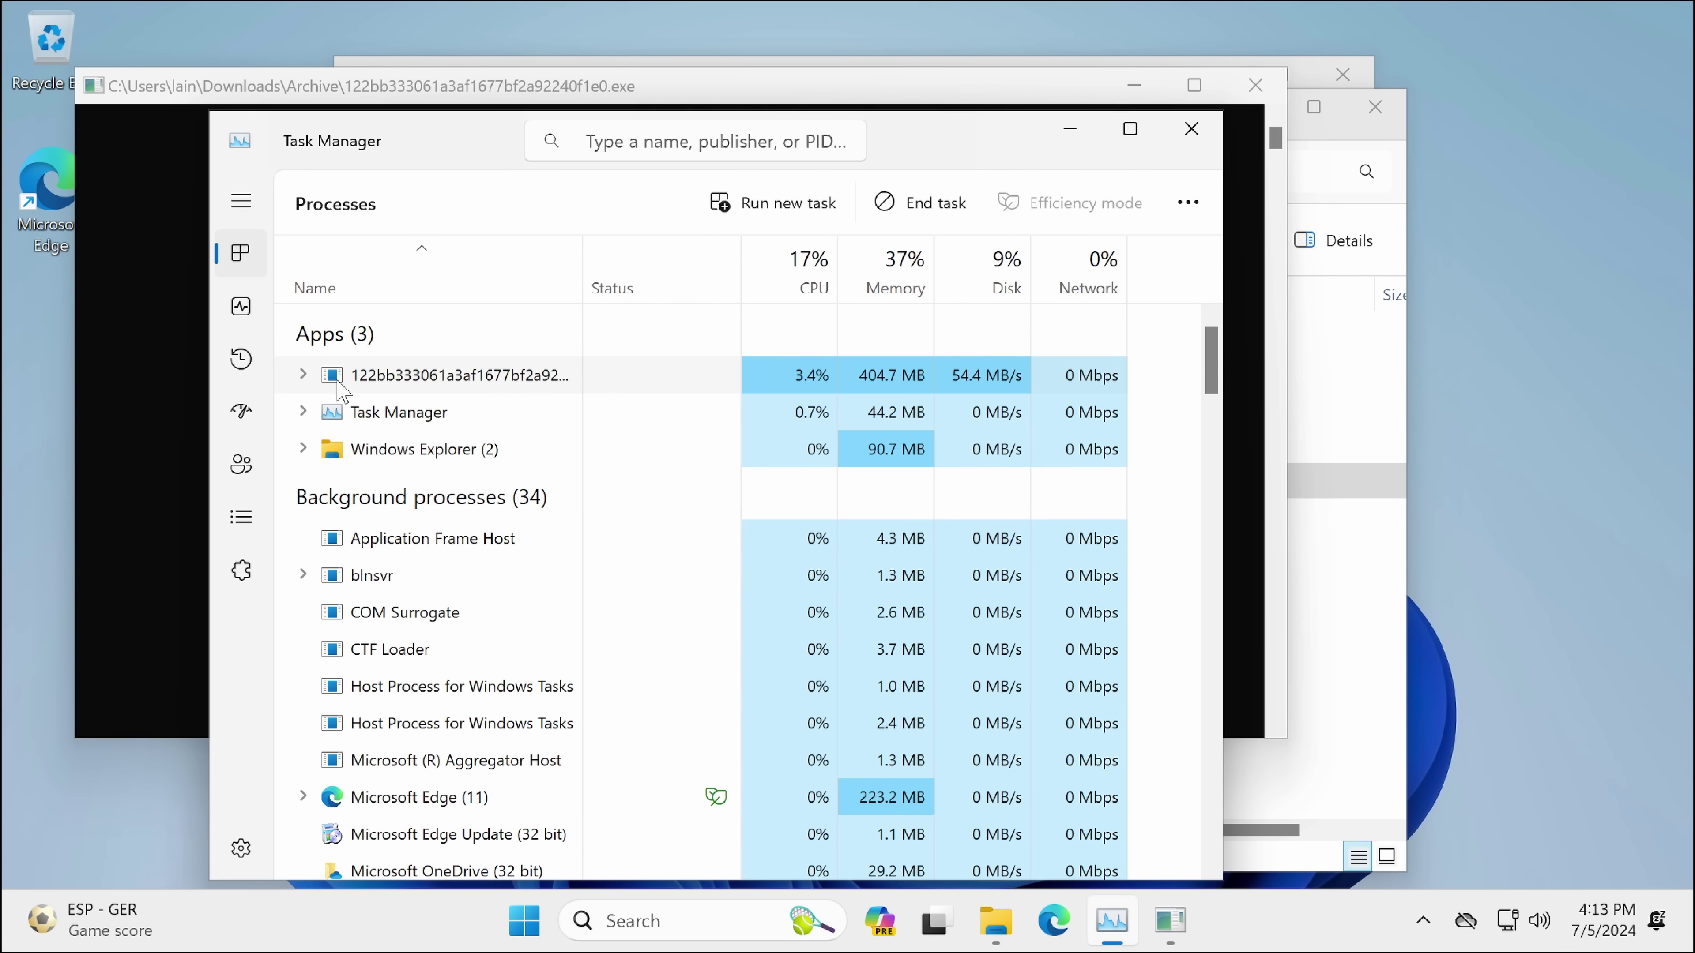
click(304, 378)
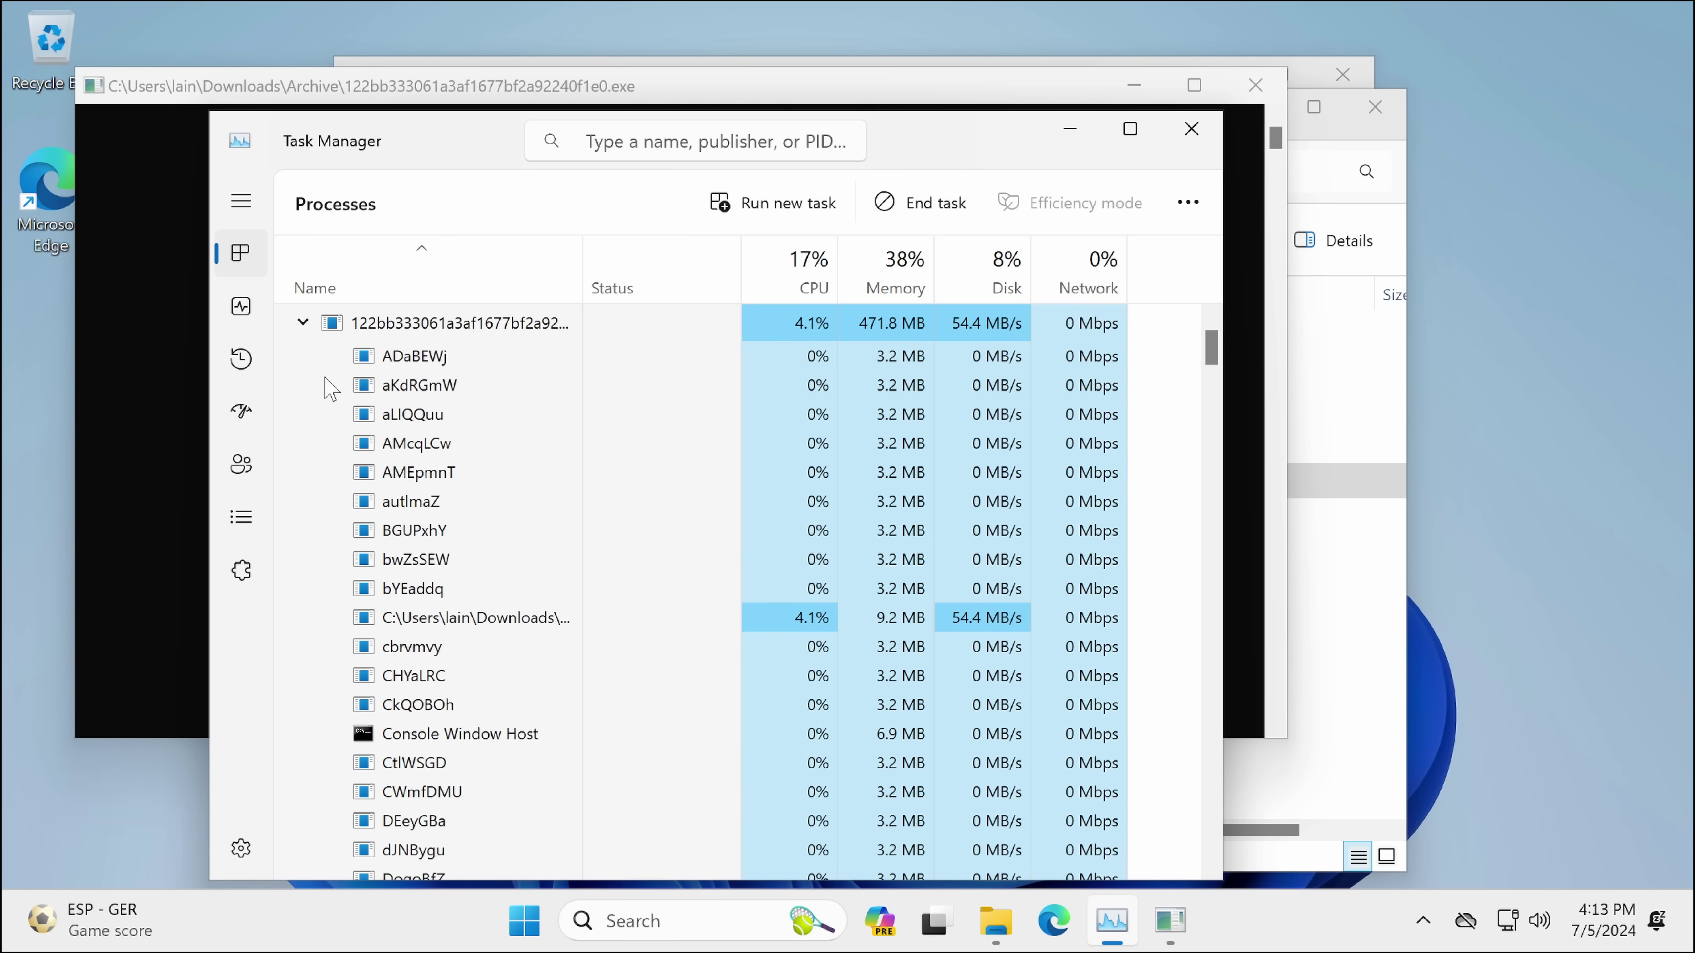
click(524, 628)
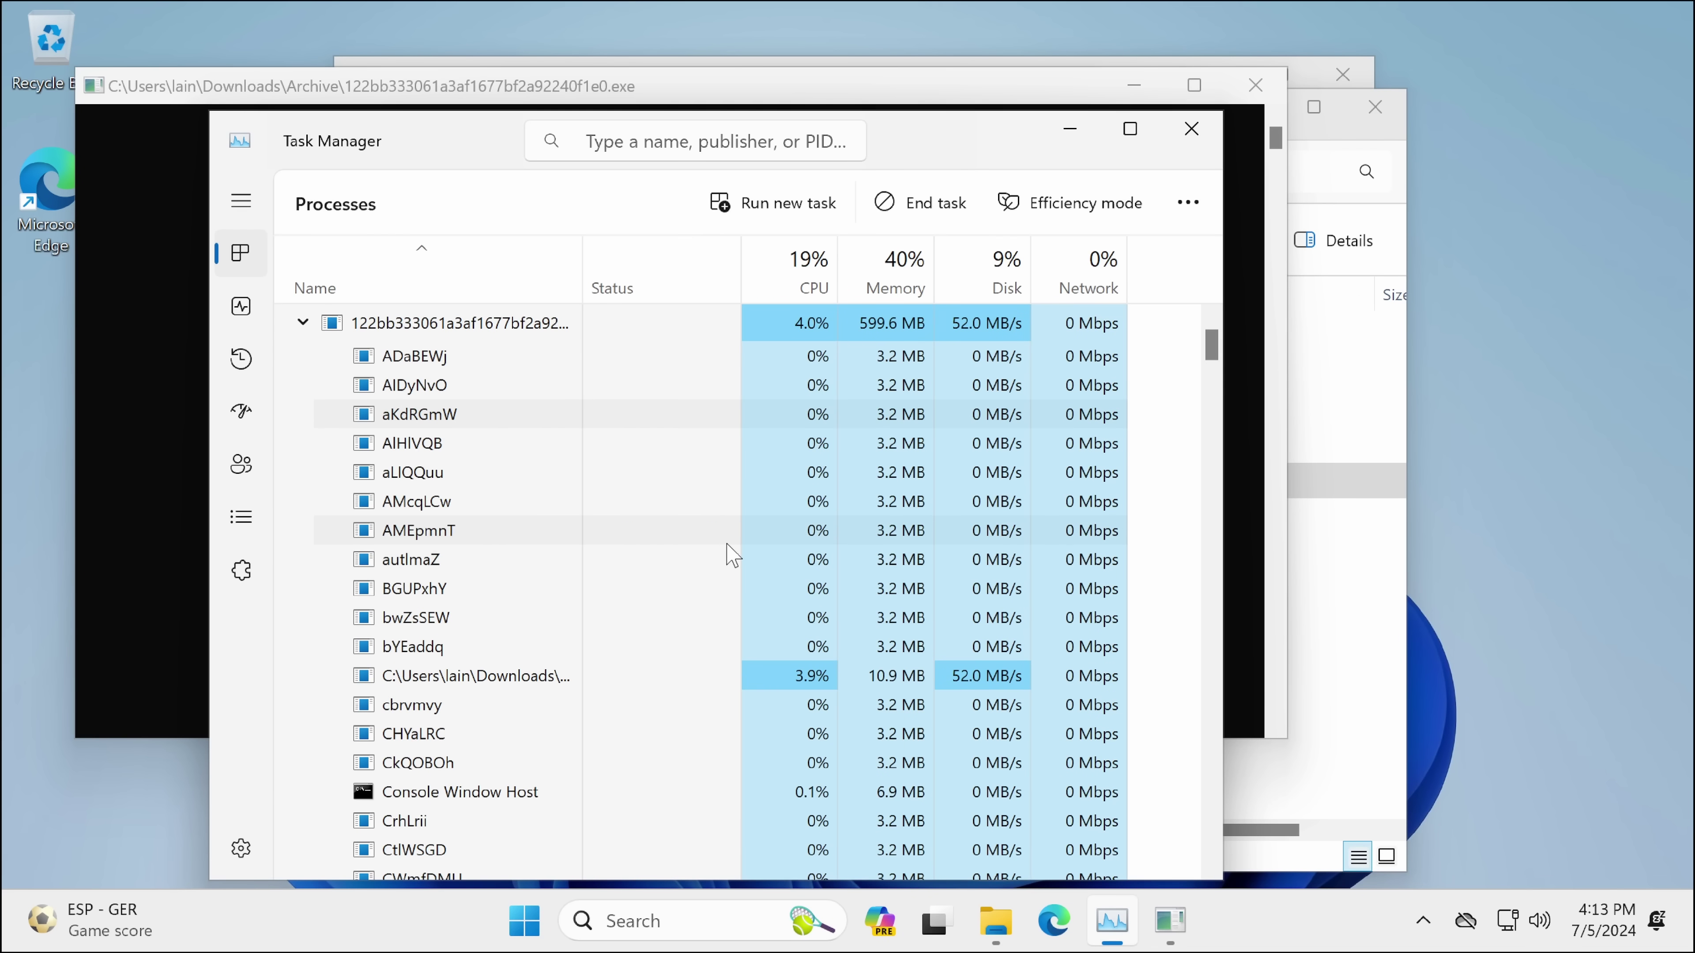
scroll(730, 552, up, 1)
scroll(732, 554, down, 5)
scroll(732, 554, down, 20)
scroll(657, 557, up, 20)
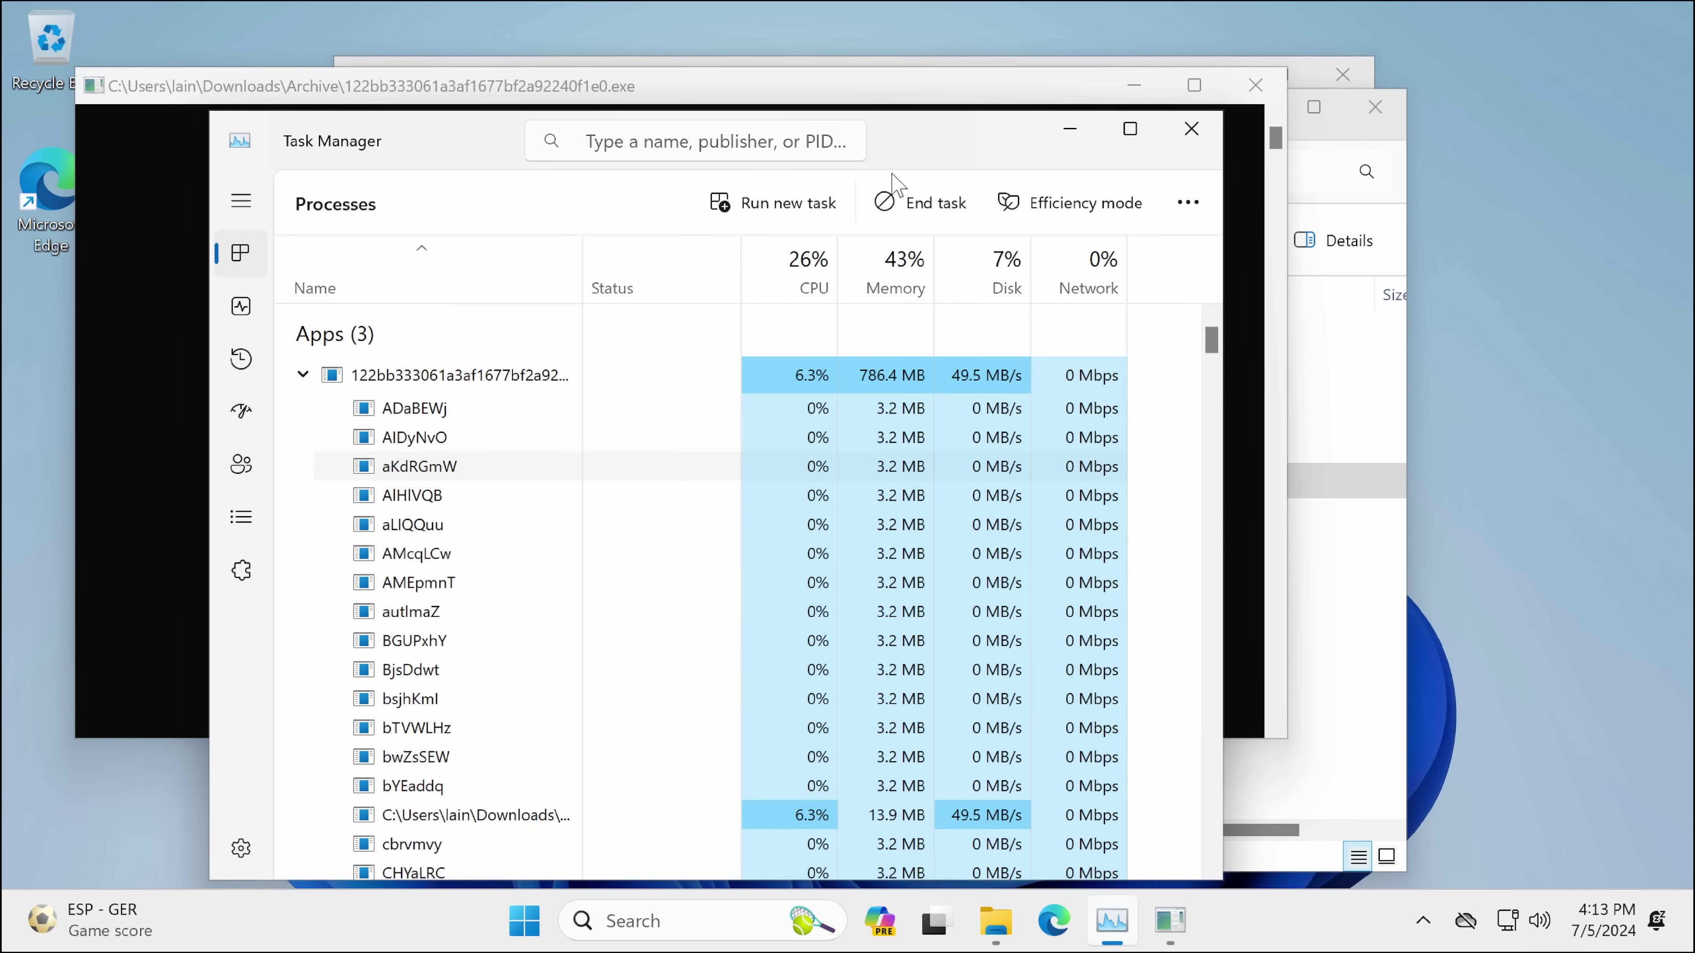
Step: Rearrange the console, Archive and Task Manager windows, moving Task Manager to the screen top
drag(942, 162, 1132, 321)
click(662, 204)
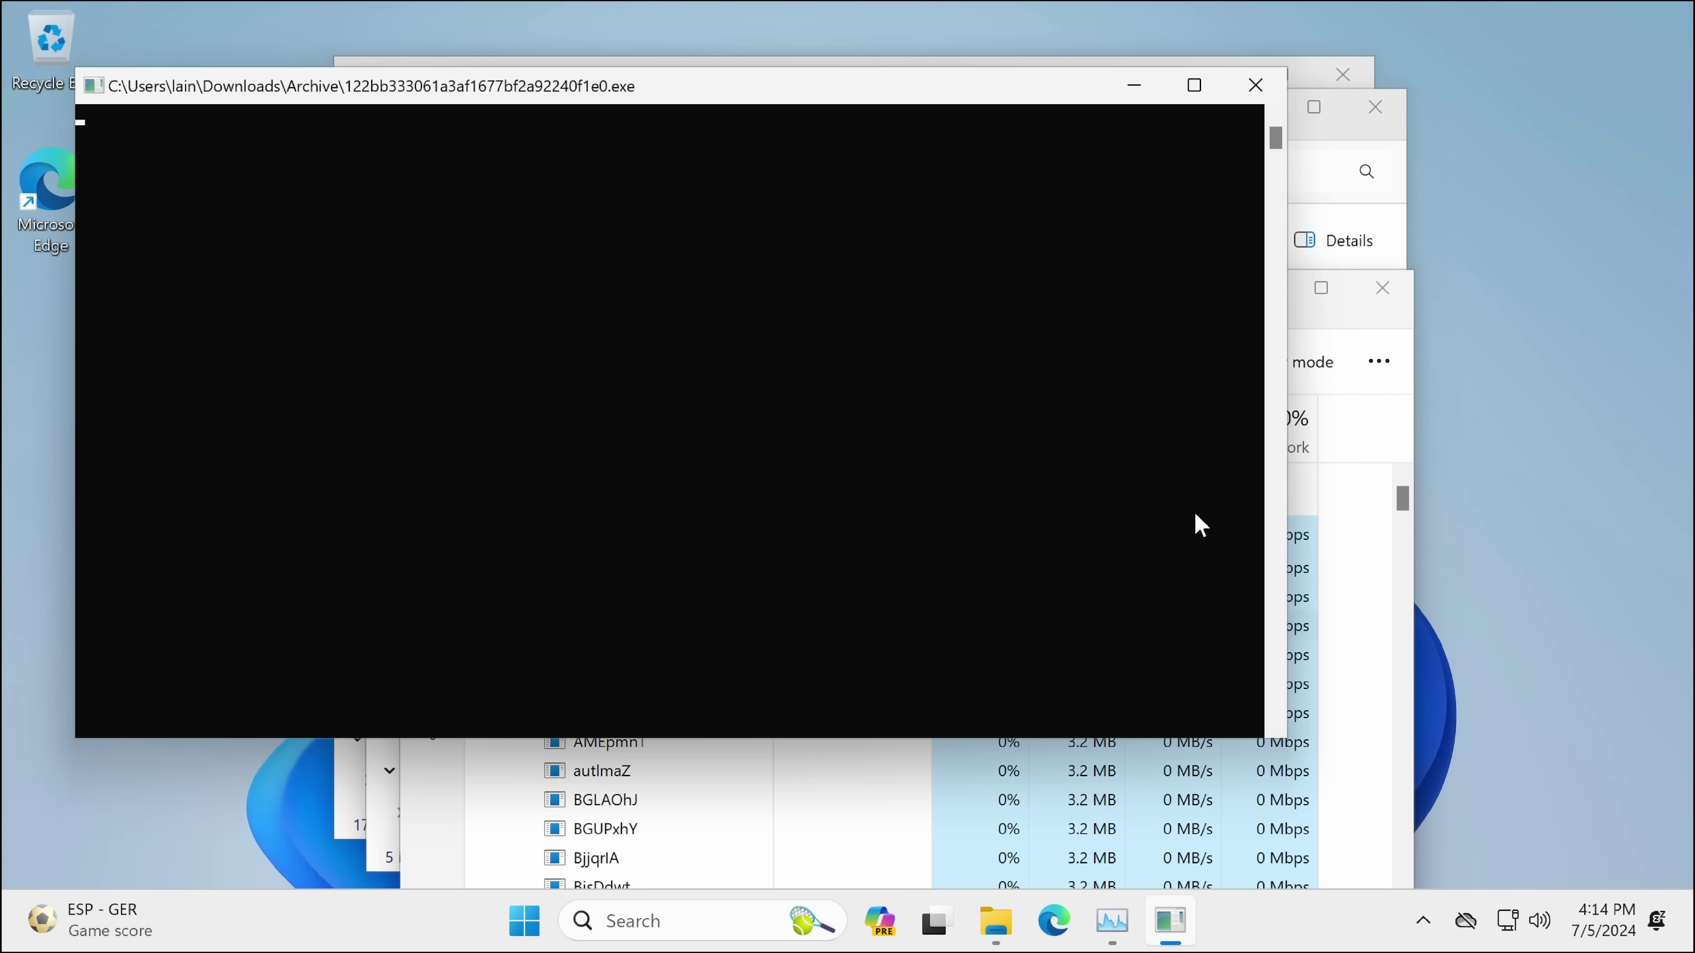
click(1344, 159)
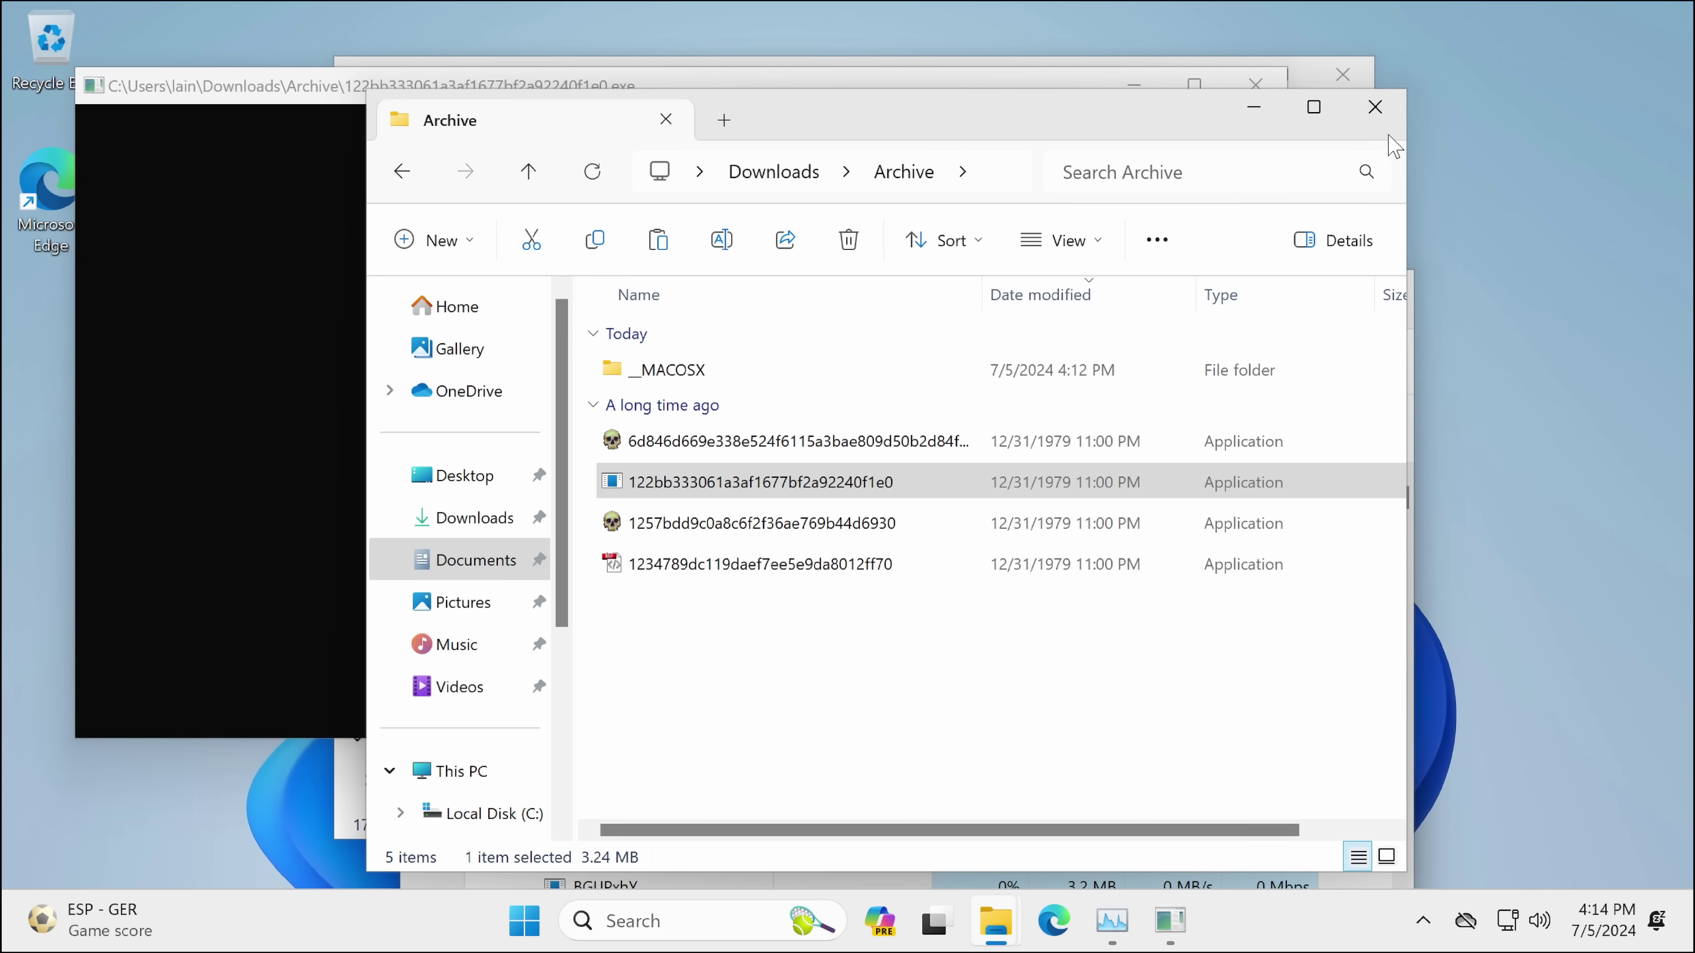
click(294, 234)
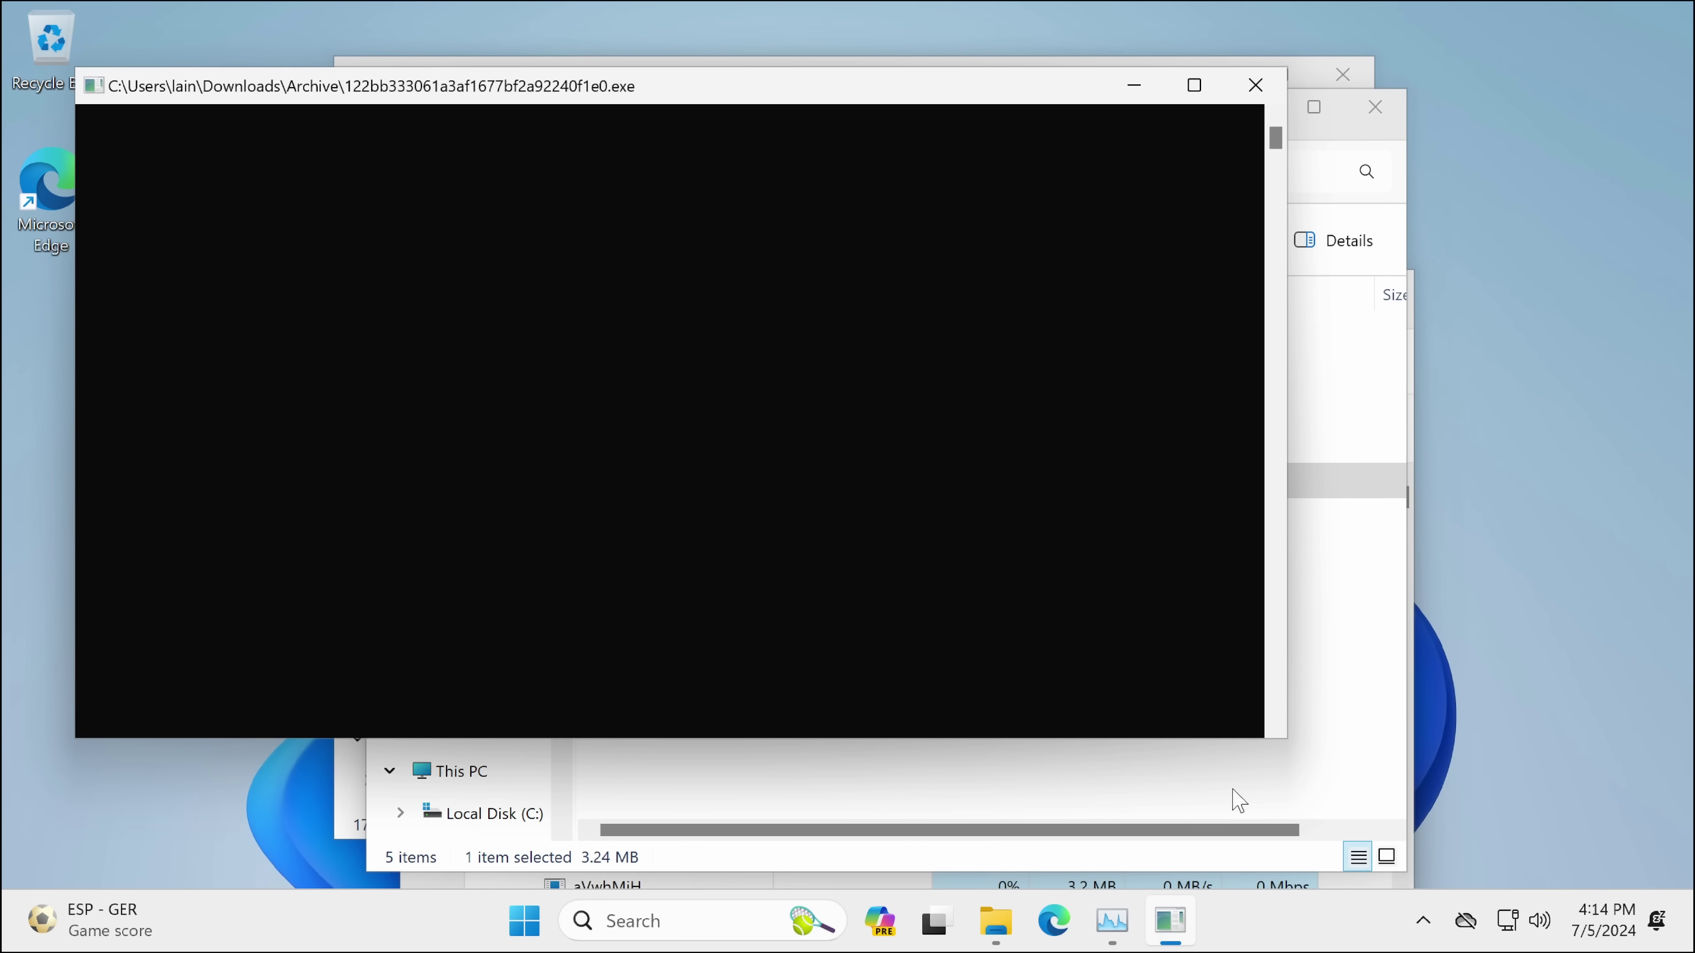
click(1121, 786)
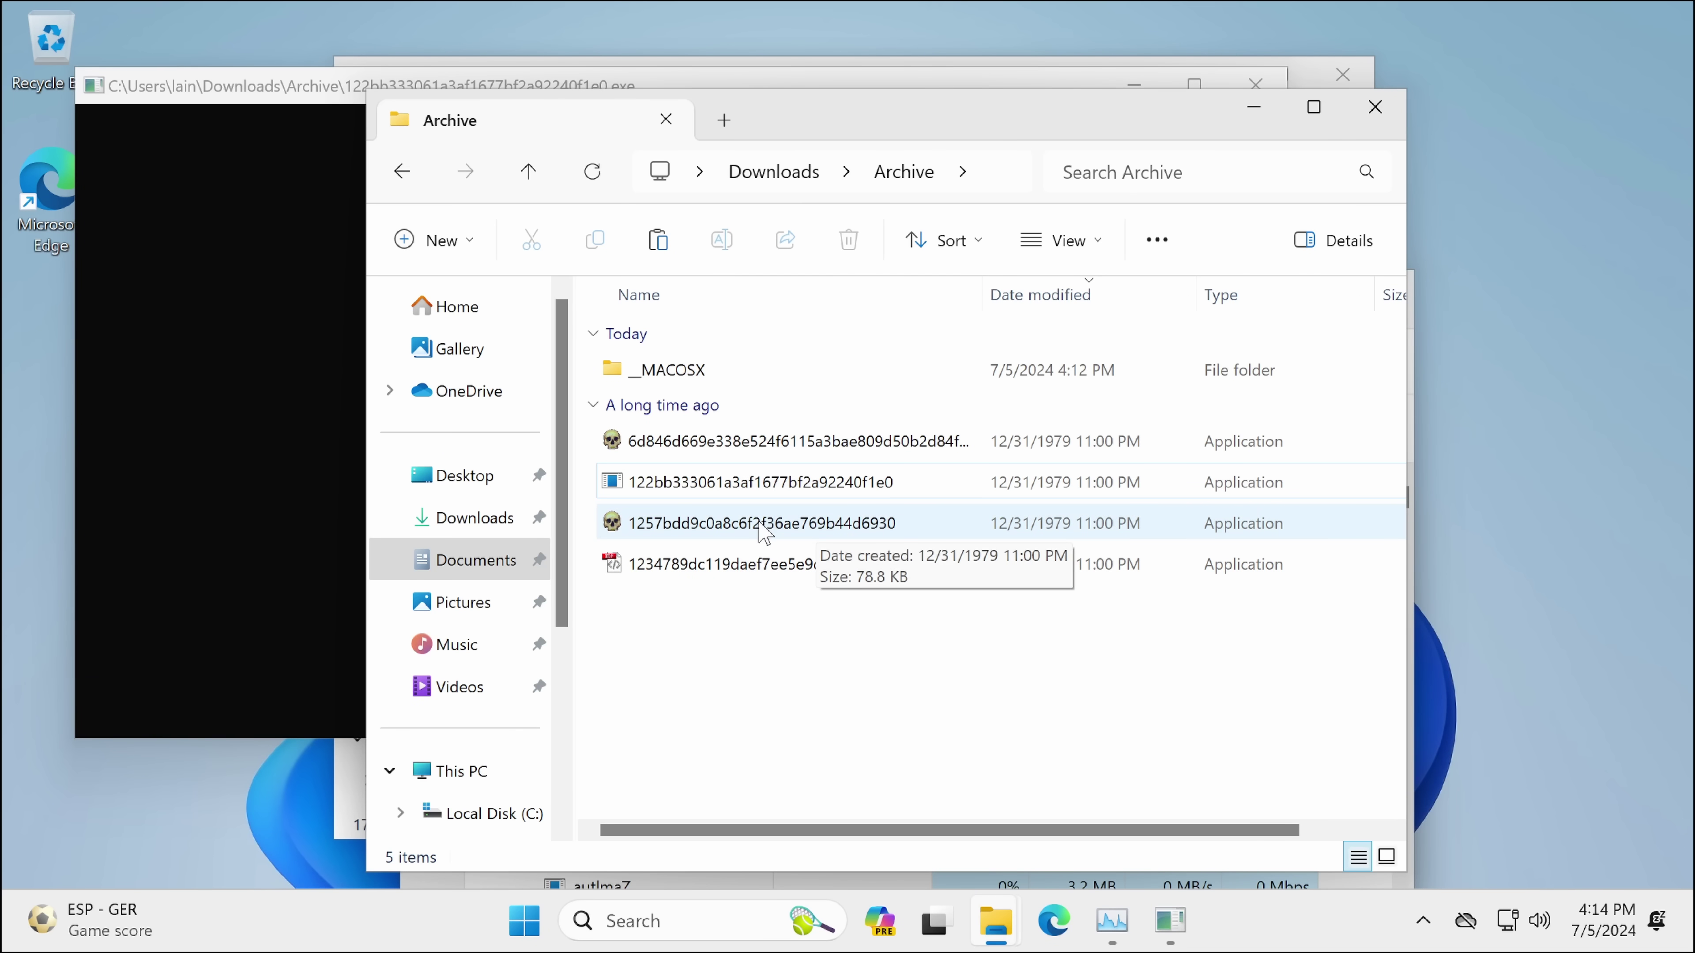
click(295, 422)
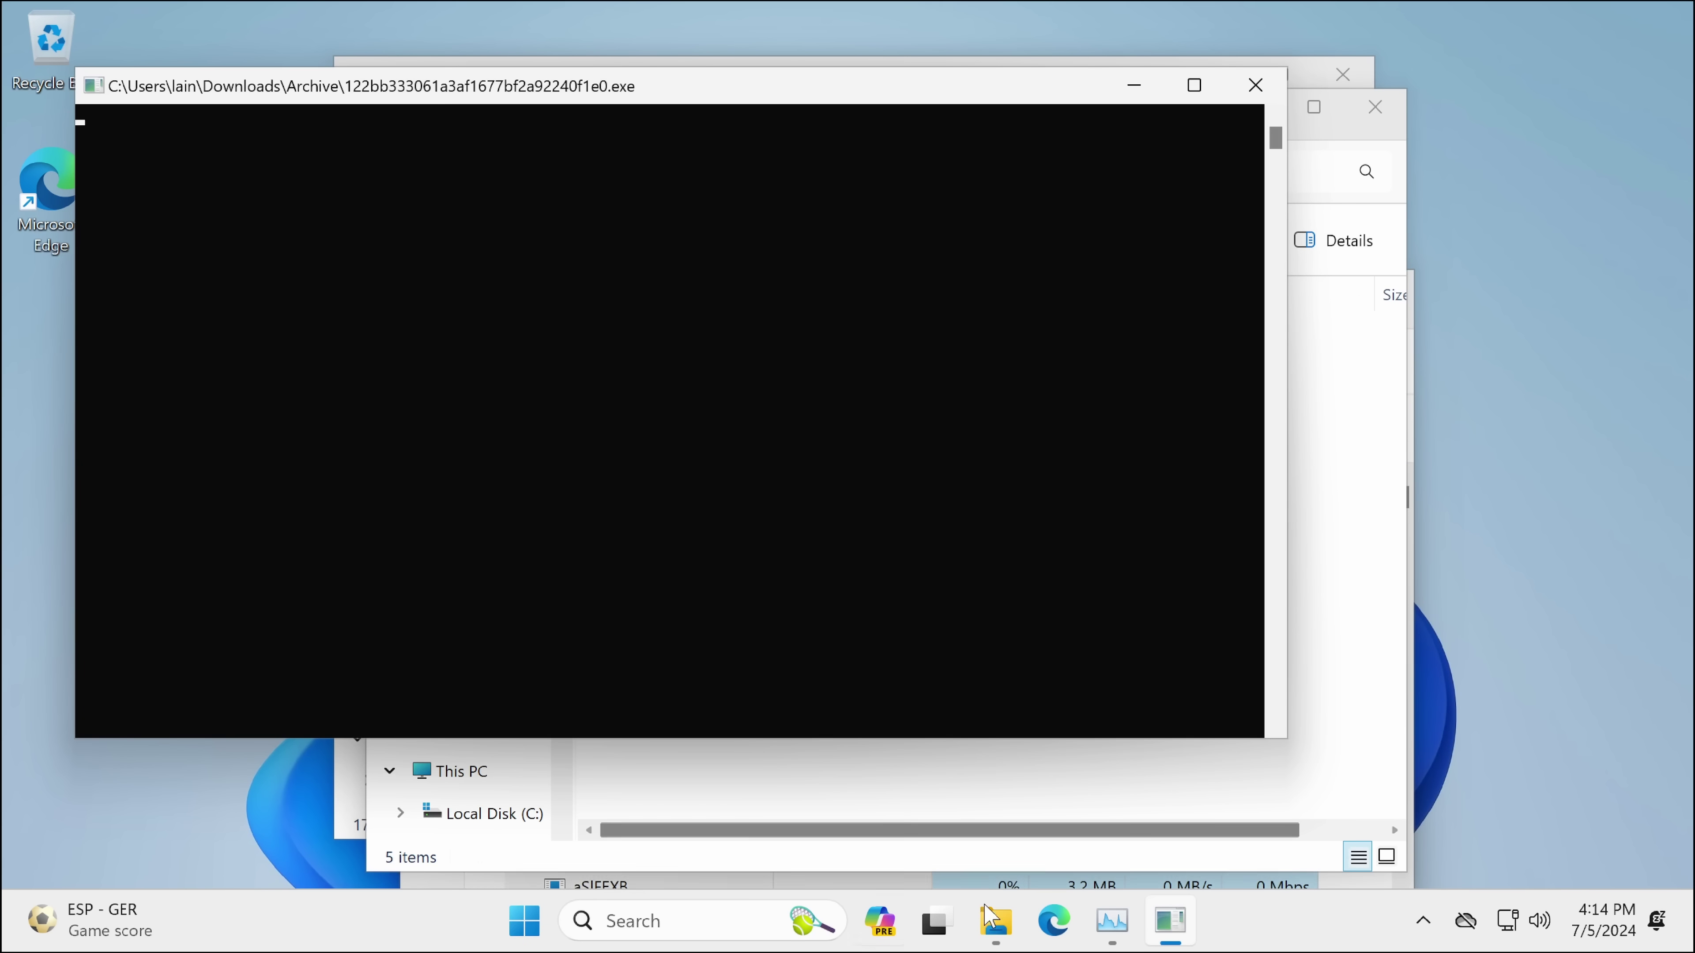
click(1112, 921)
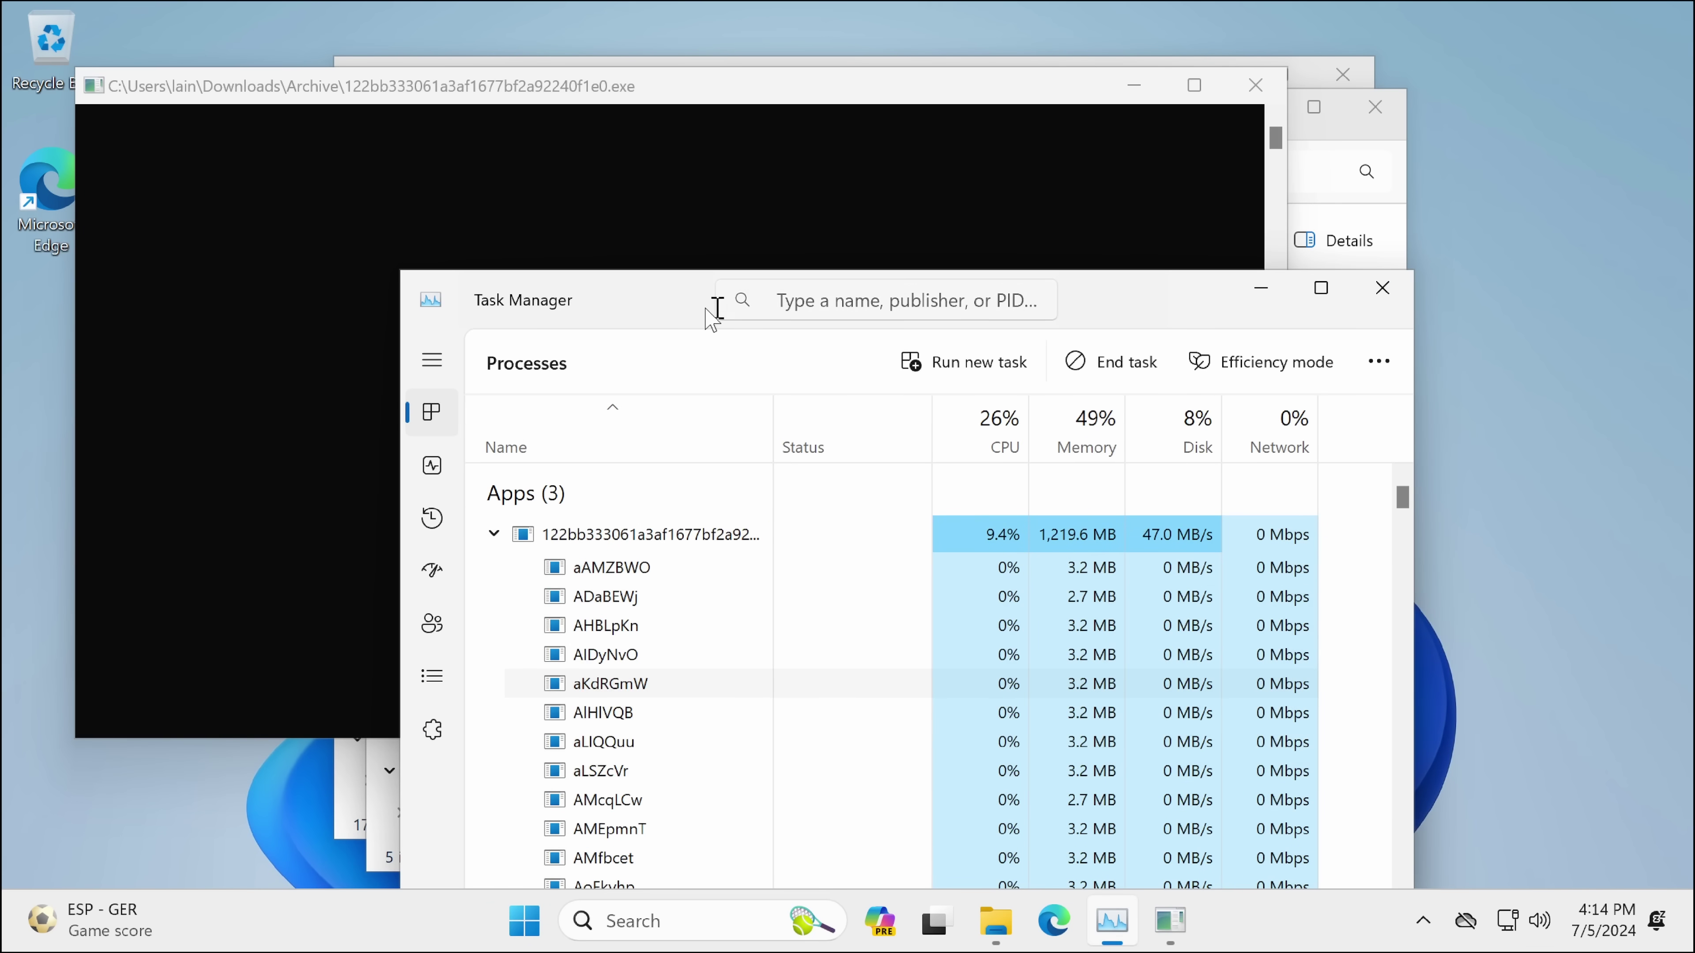
drag(708, 315, 762, 74)
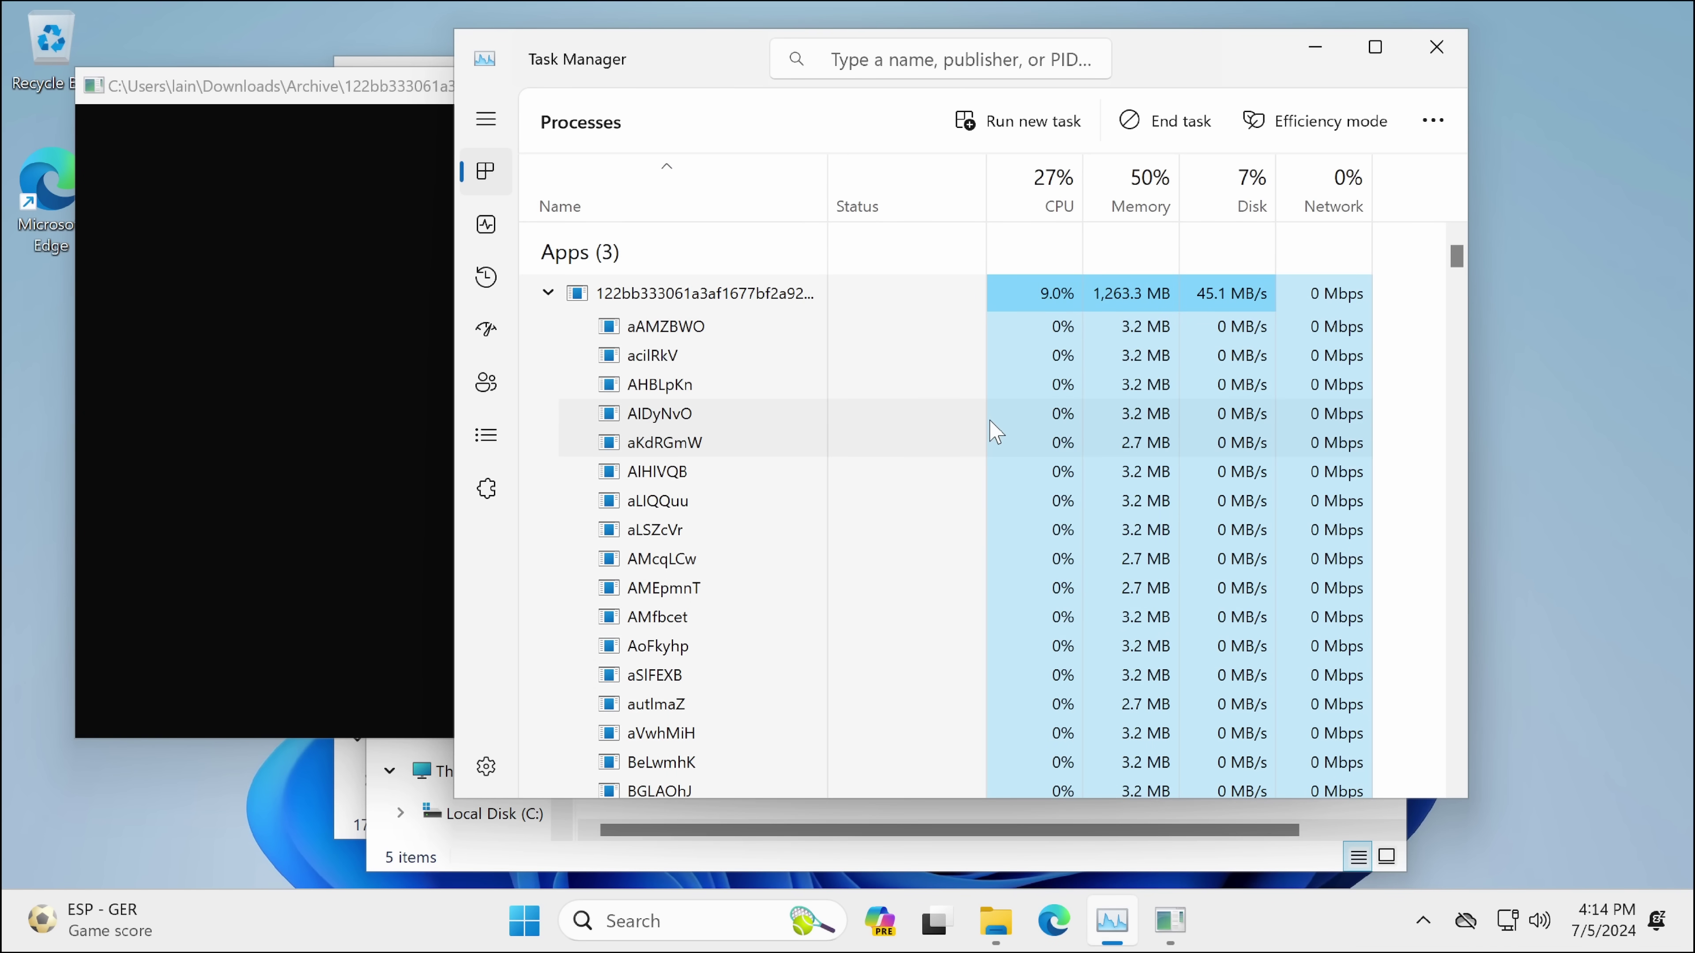
scroll(994, 425, down, 7)
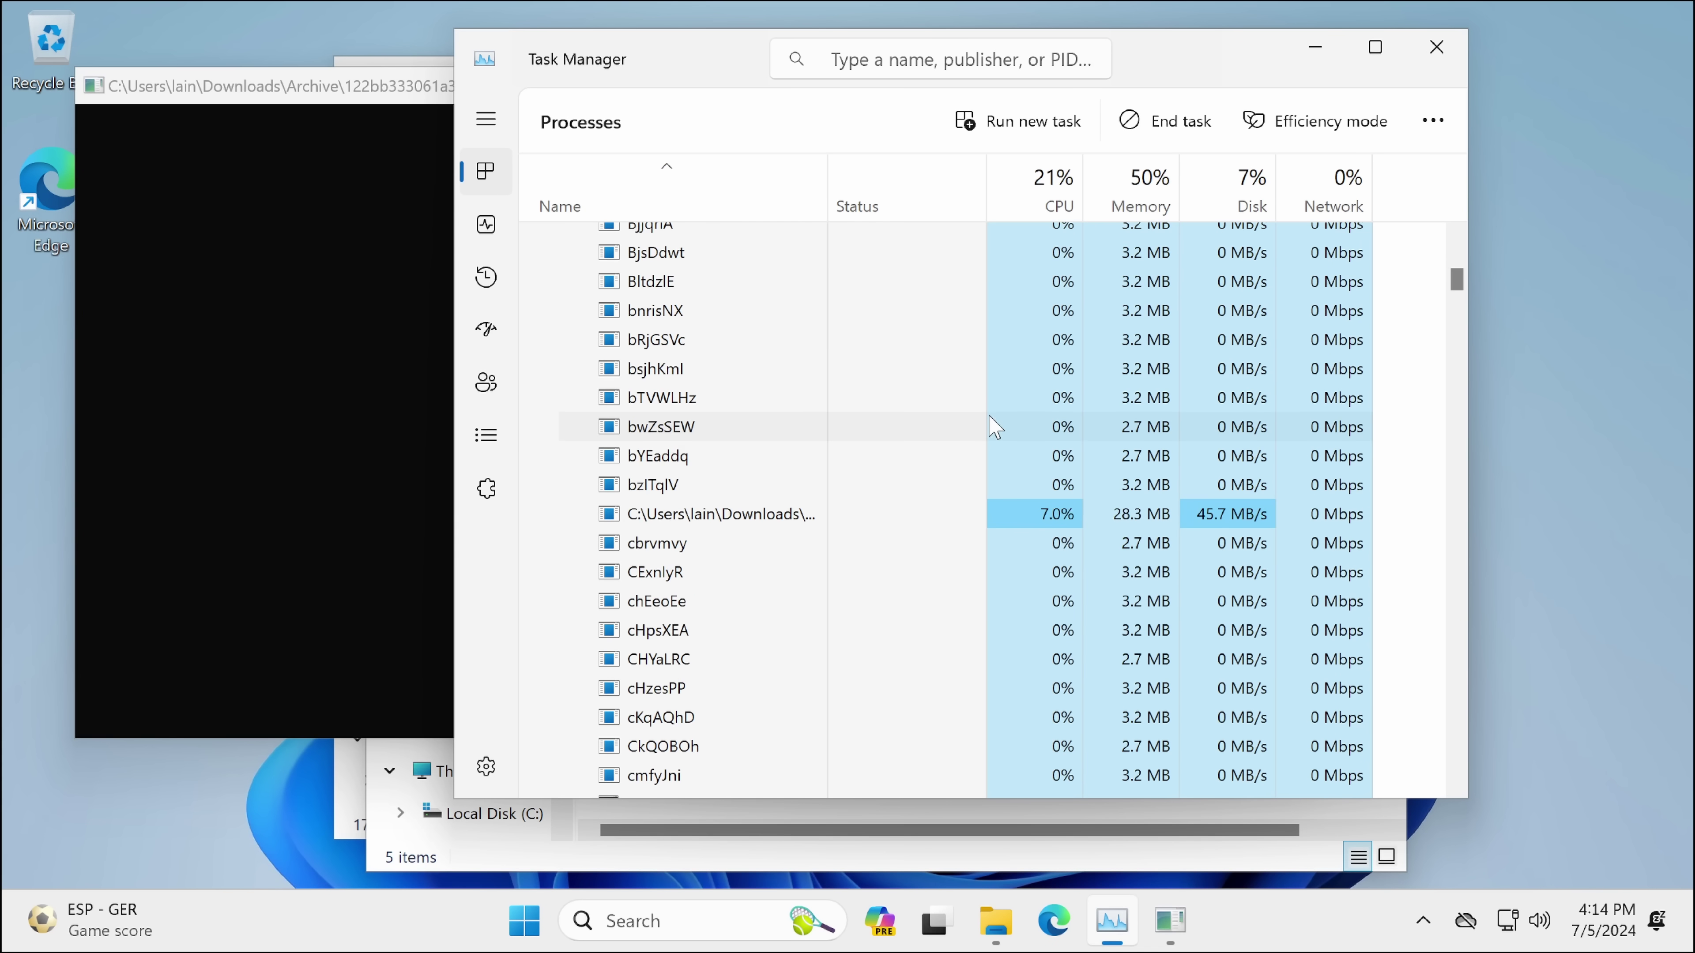
right_click(859, 523)
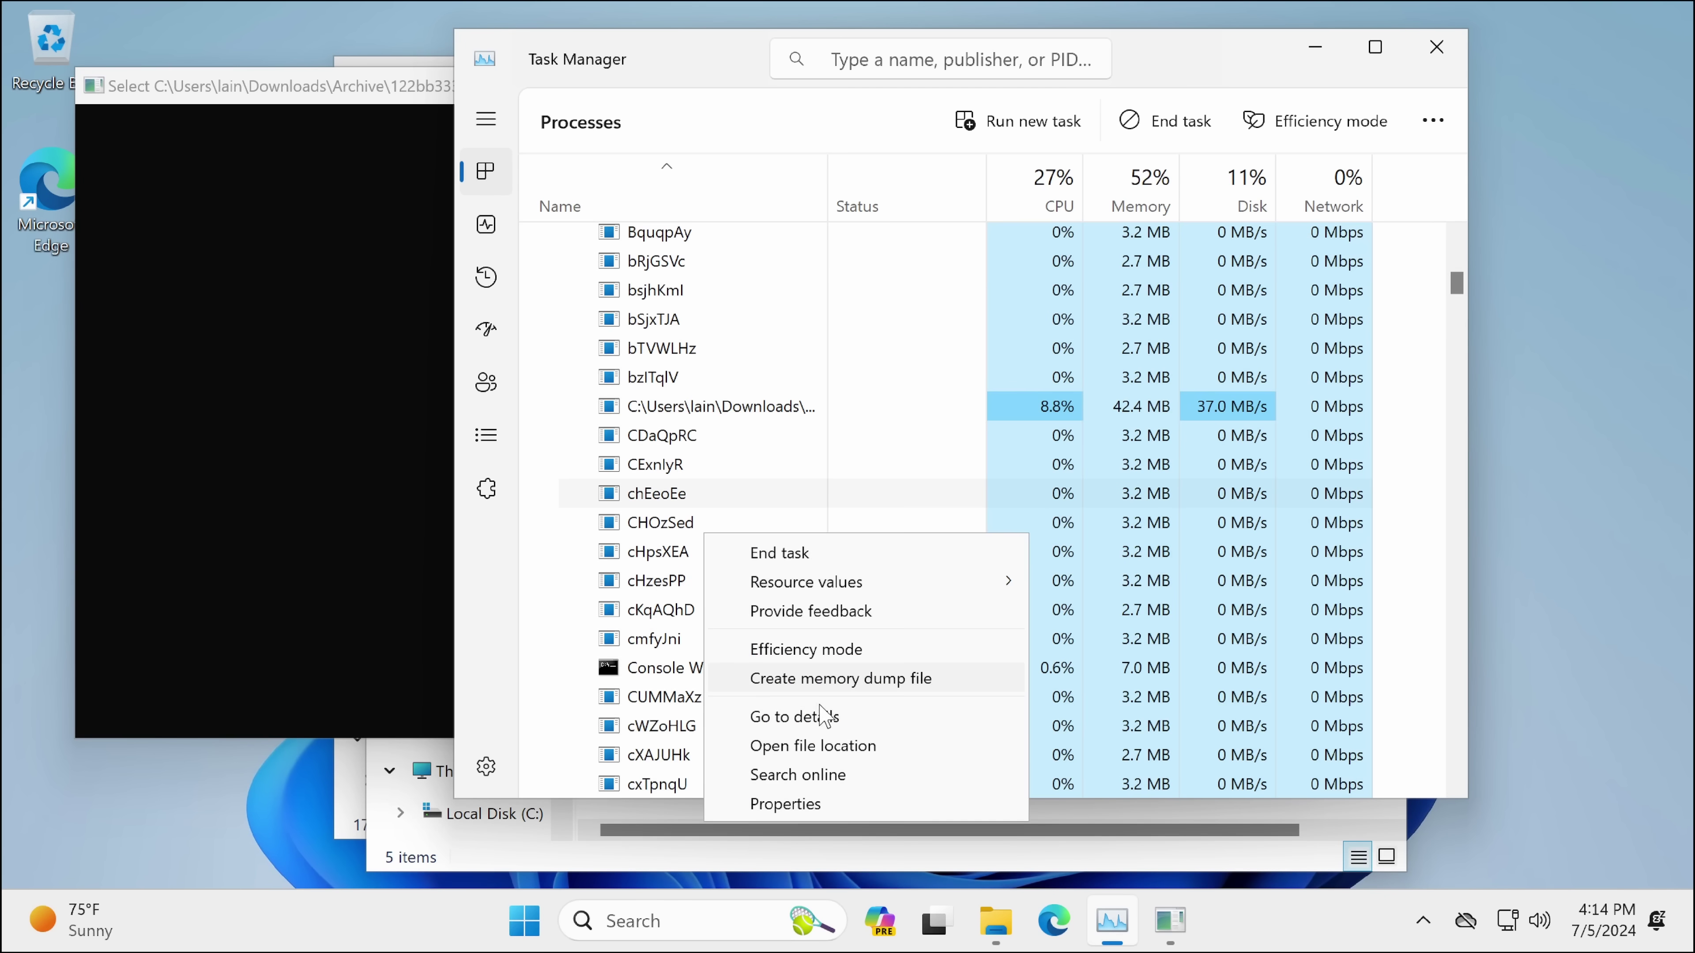
click(834, 747)
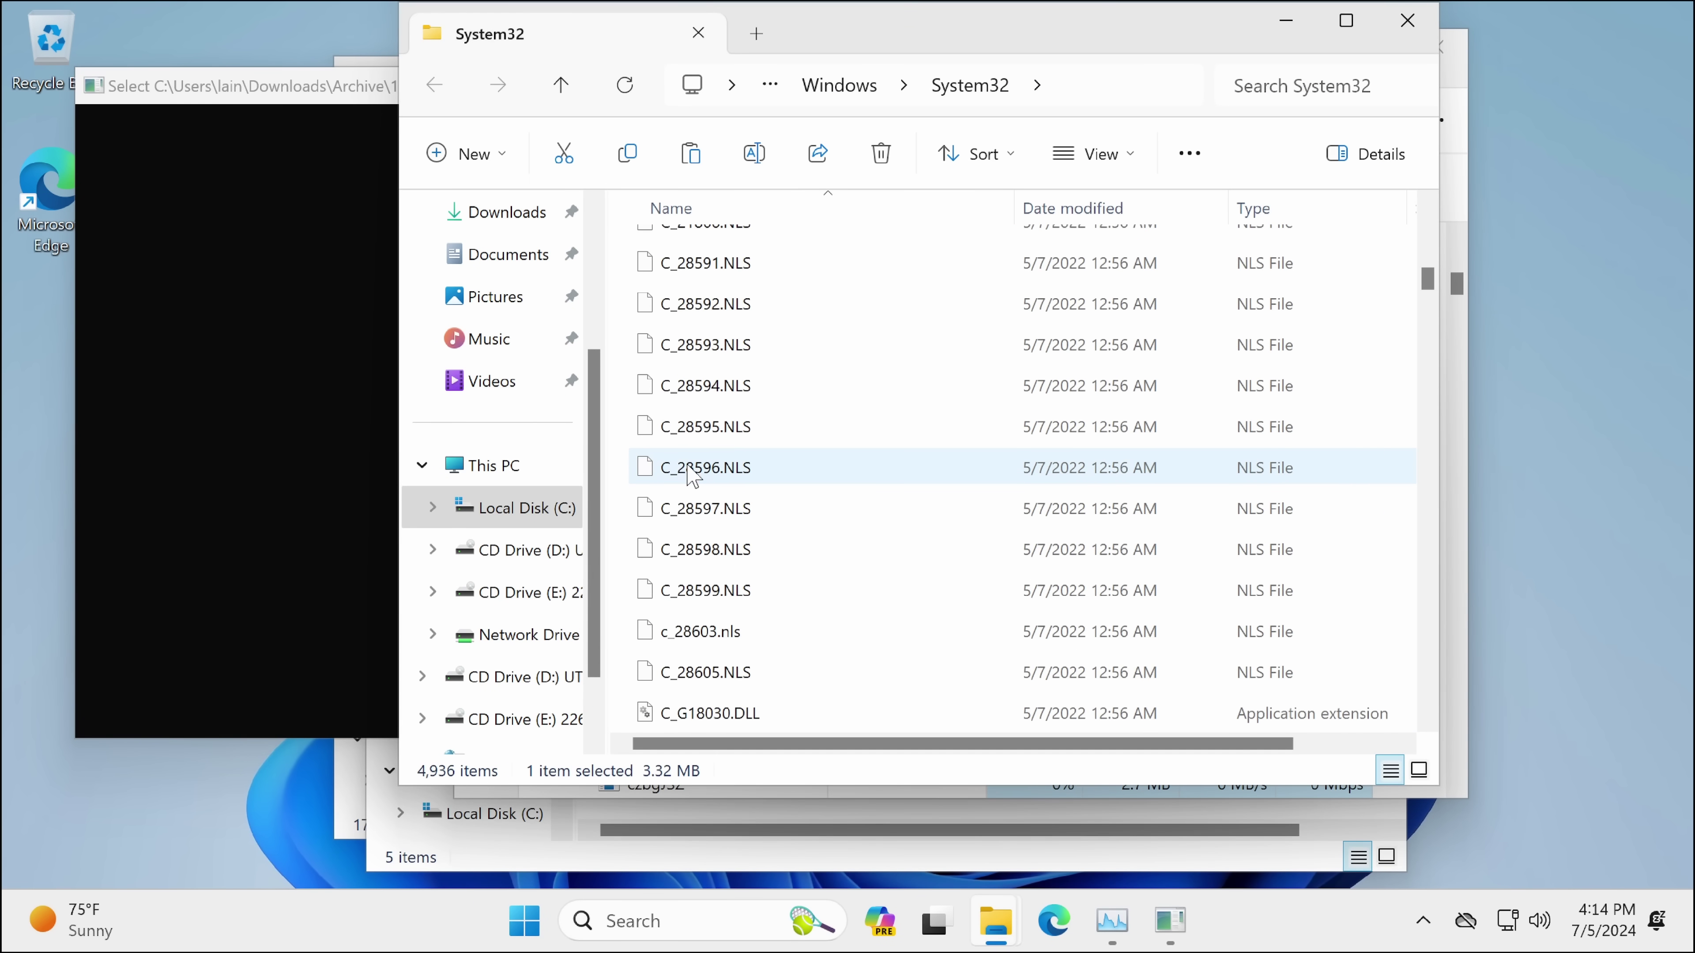
click(1432, 27)
scroll(860, 426, down, 3)
scroll(861, 426, up, 12)
scroll(760, 473, down, 6)
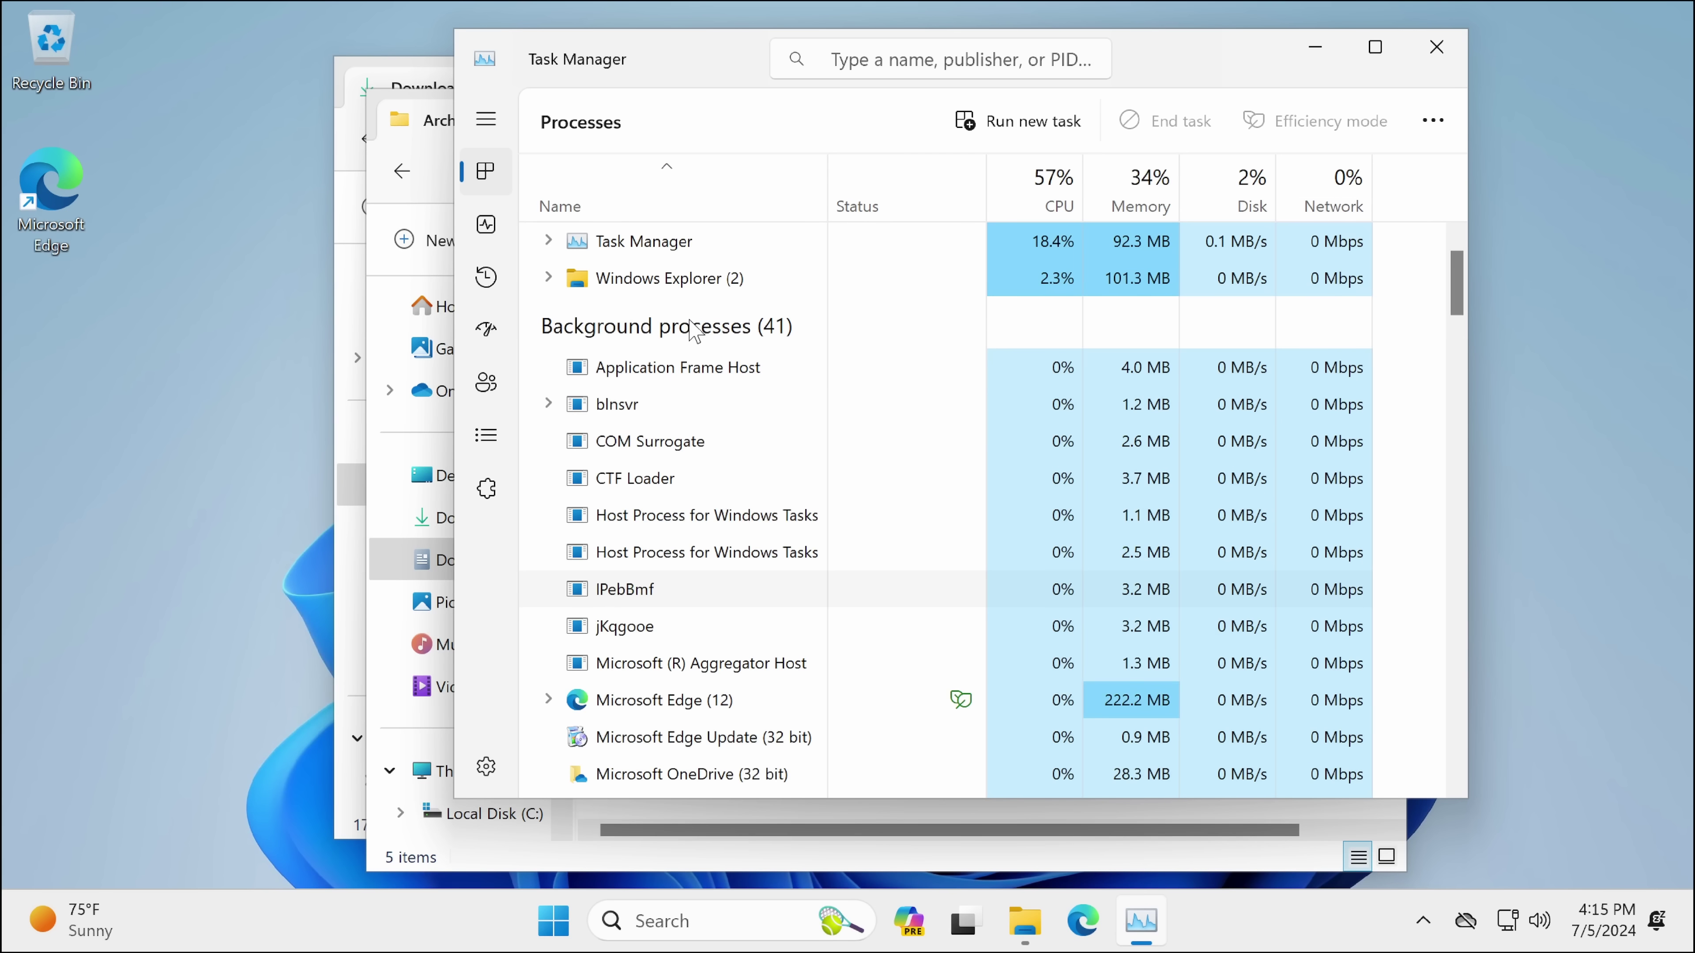
Step: Launch the first Archive sample, 6d846d669e338…, and confirm it among Task Manager's background processes
click(437, 114)
click(731, 441)
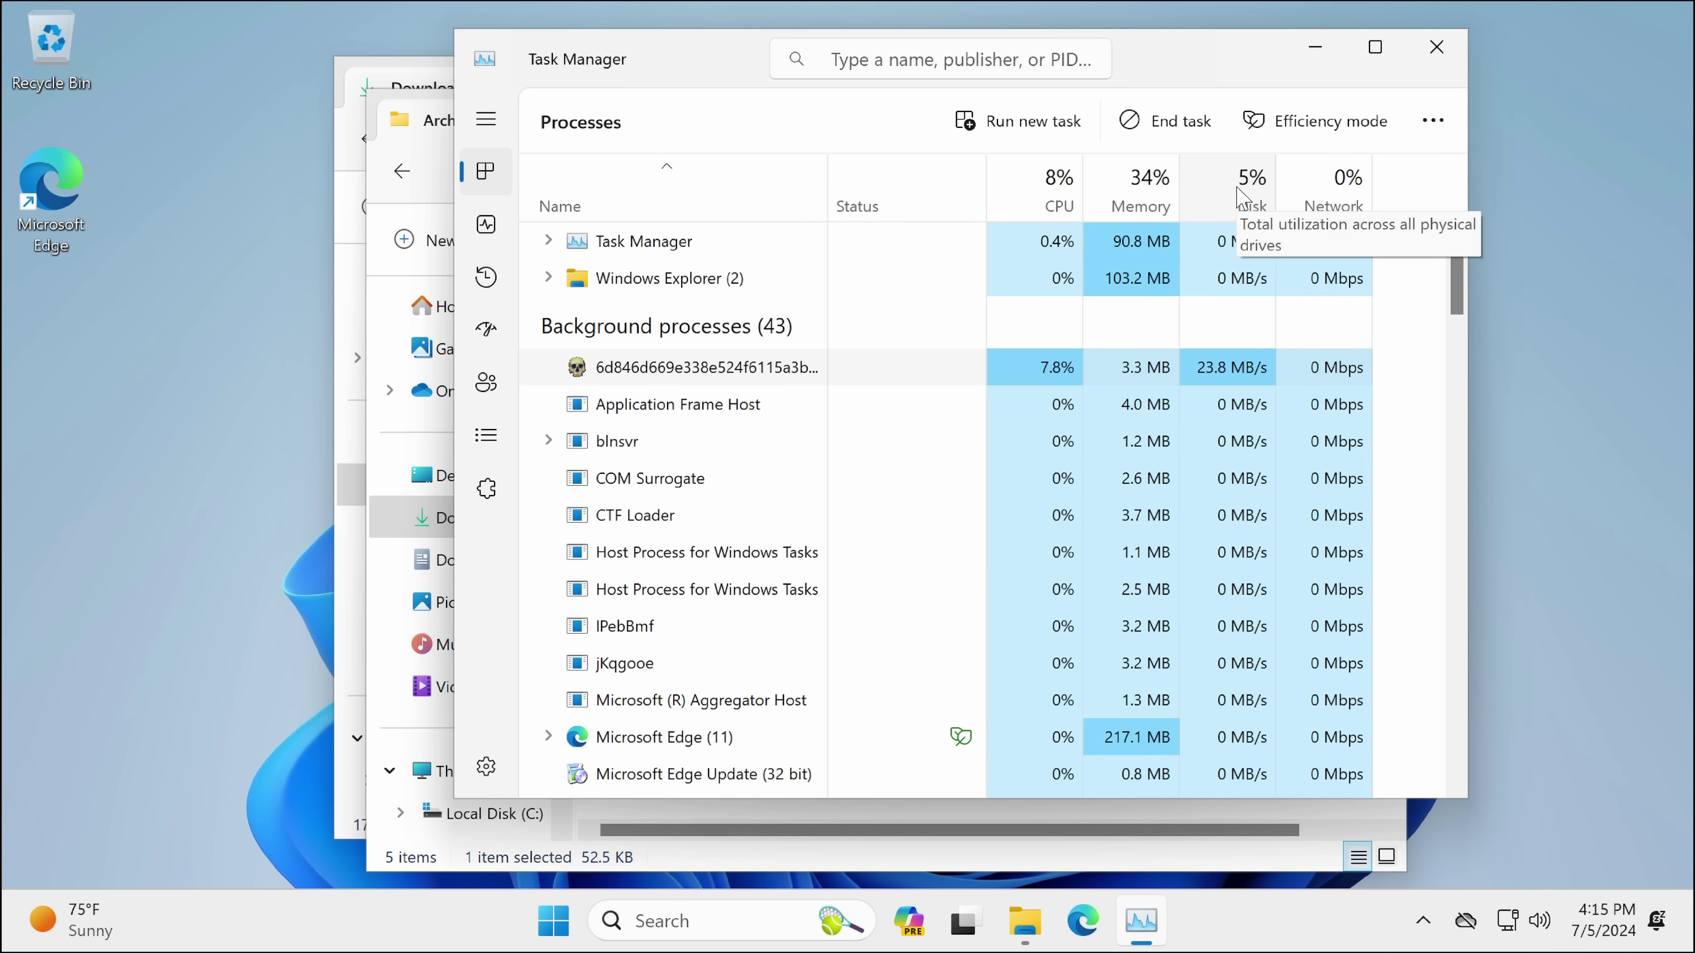
drag(1146, 42, 816, 119)
click(1176, 730)
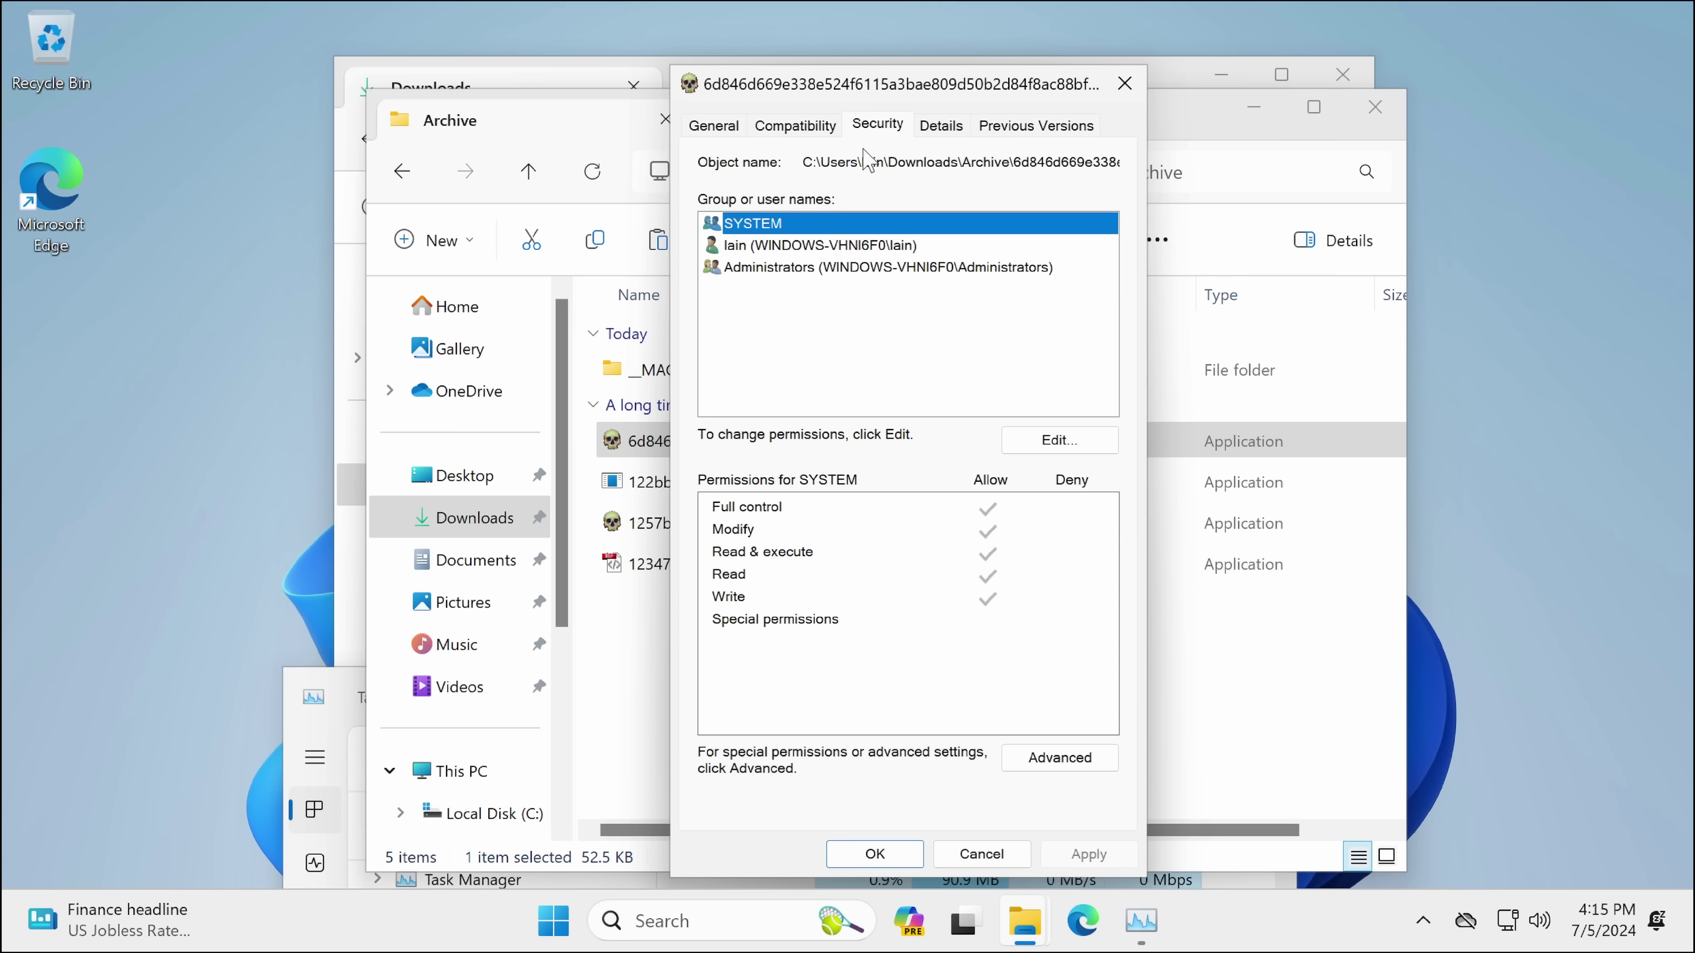
Step: Review the sample's Security, Compatibility and General properties, then close the Properties window
click(836, 246)
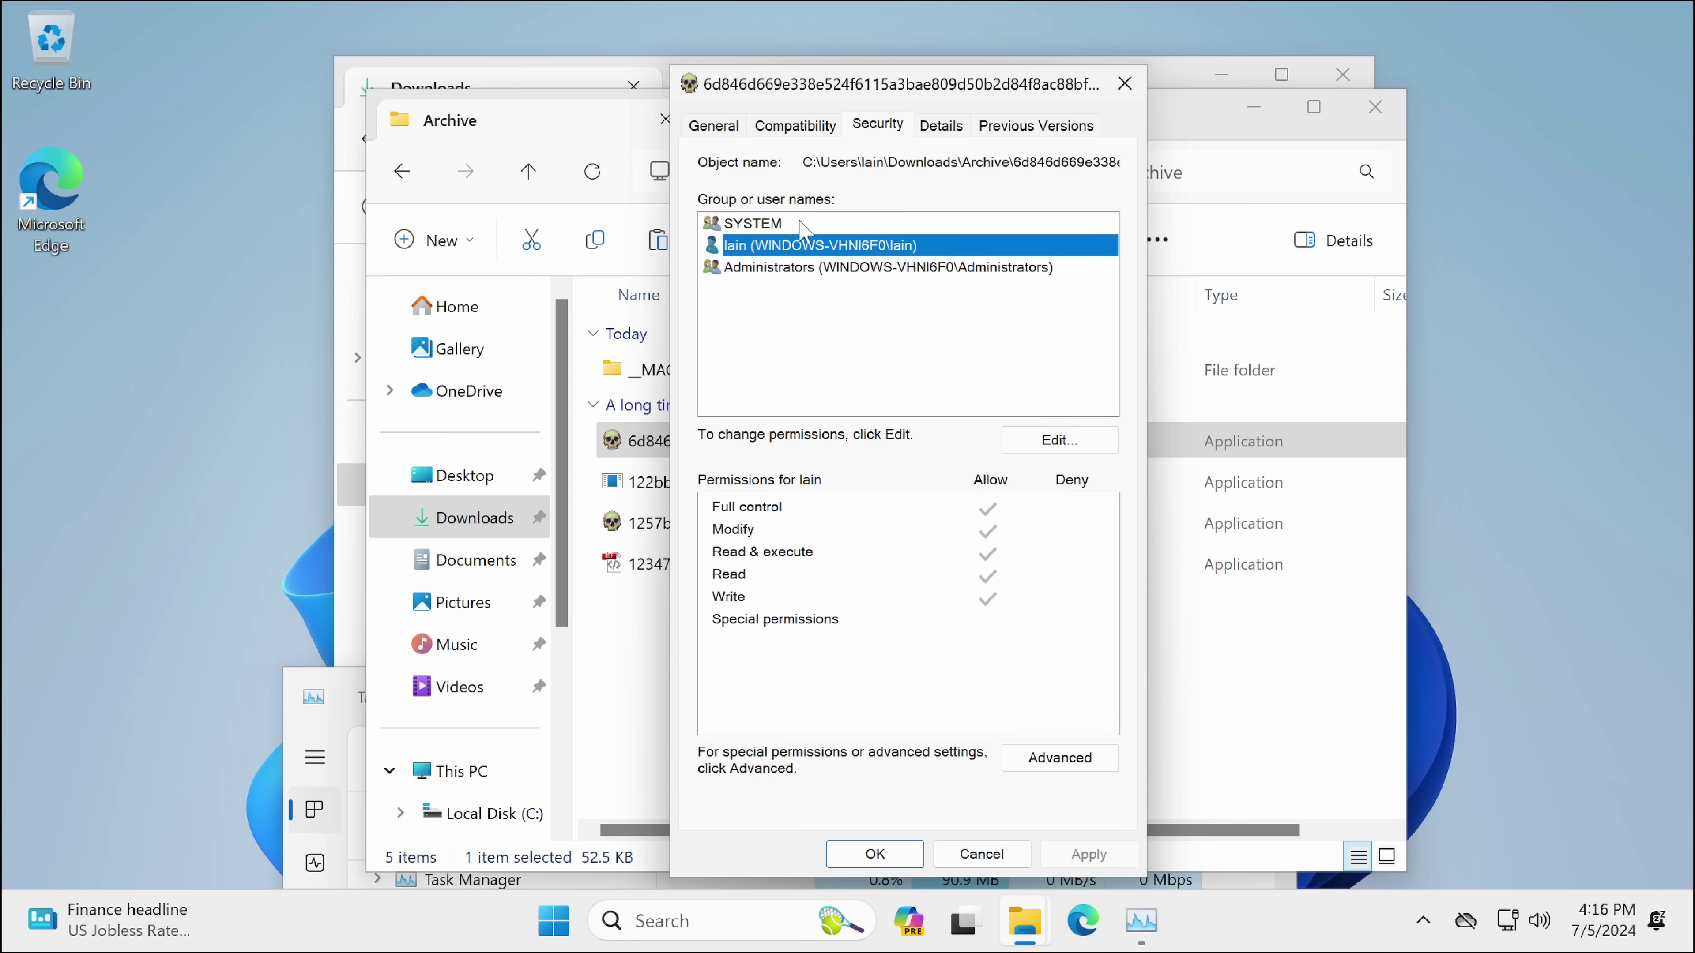
click(872, 61)
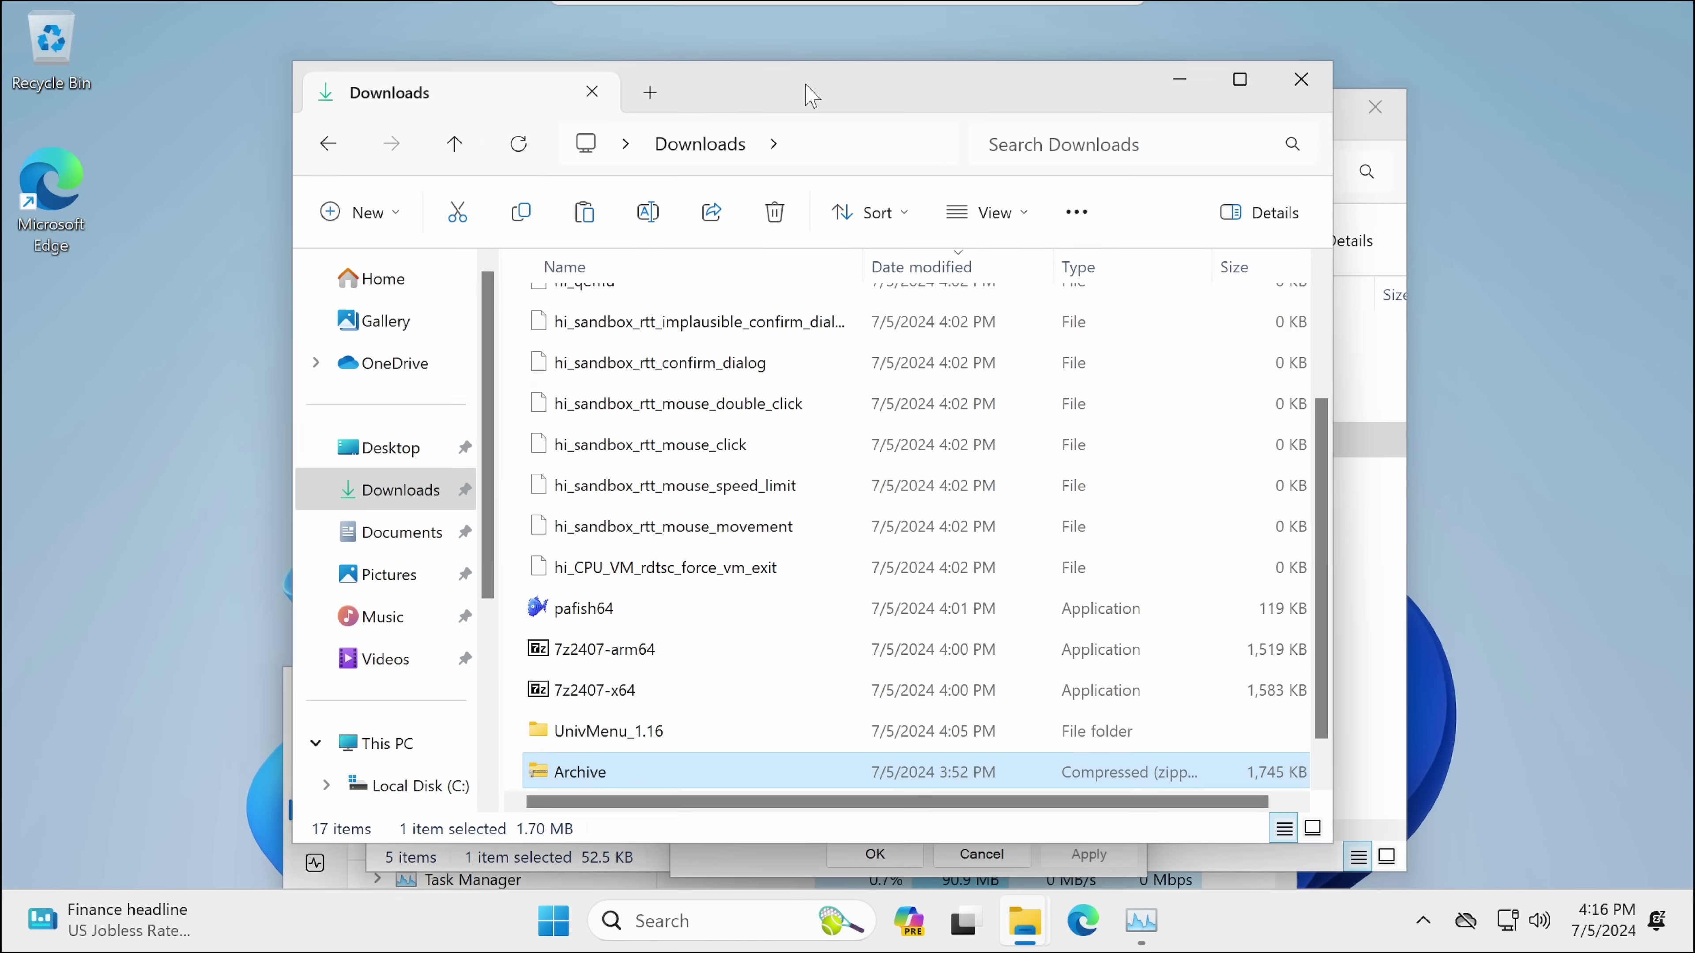
drag(874, 93, 647, 426)
click(794, 152)
click(795, 126)
click(731, 125)
click(1124, 83)
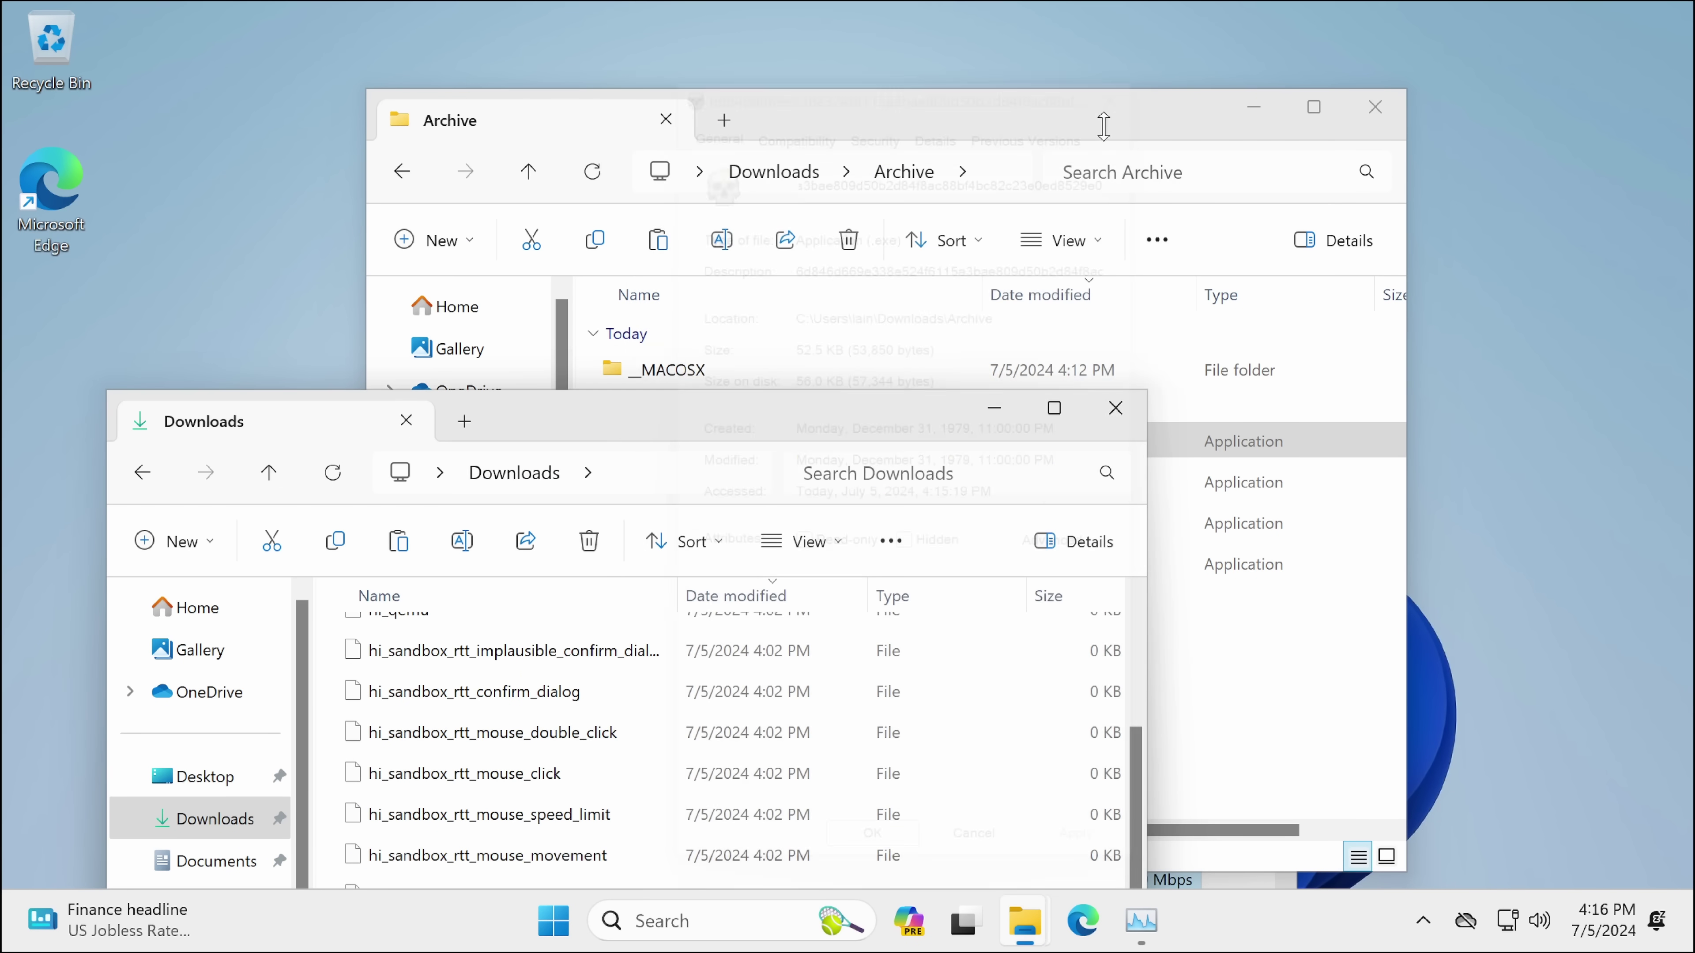
Step: Bring Task Manager up mid-screen to watch the 6d846d669e338… process's CPU and disk use
click(1174, 777)
click(1118, 944)
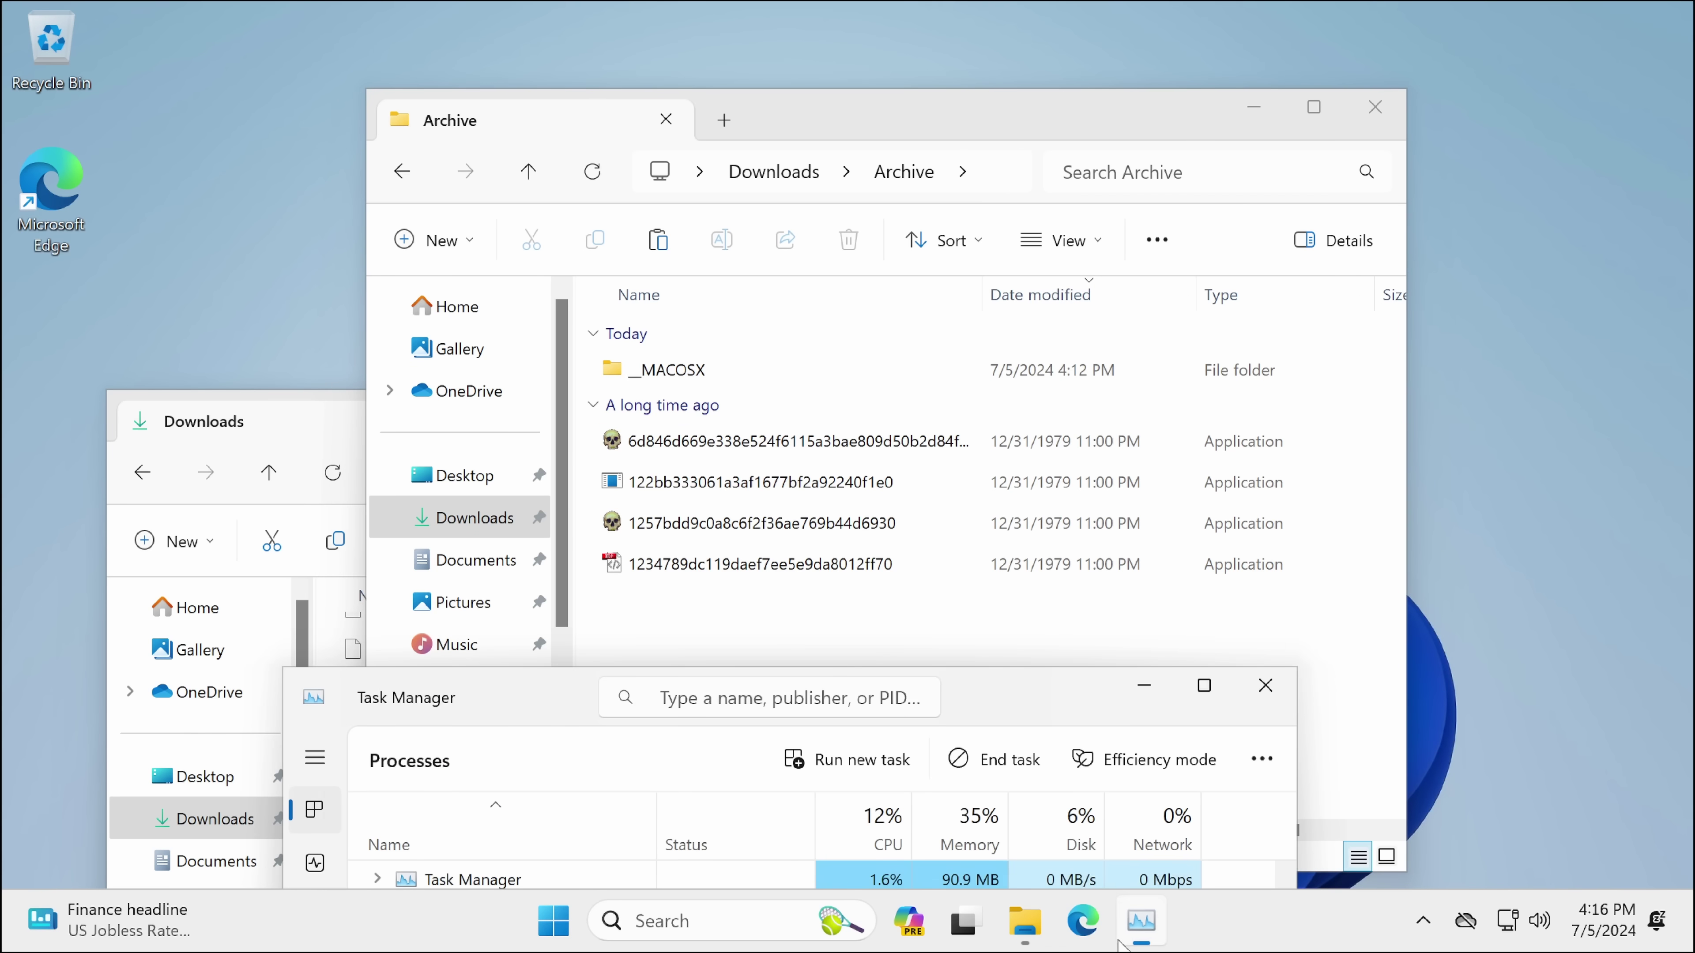
drag(1037, 694, 1091, 364)
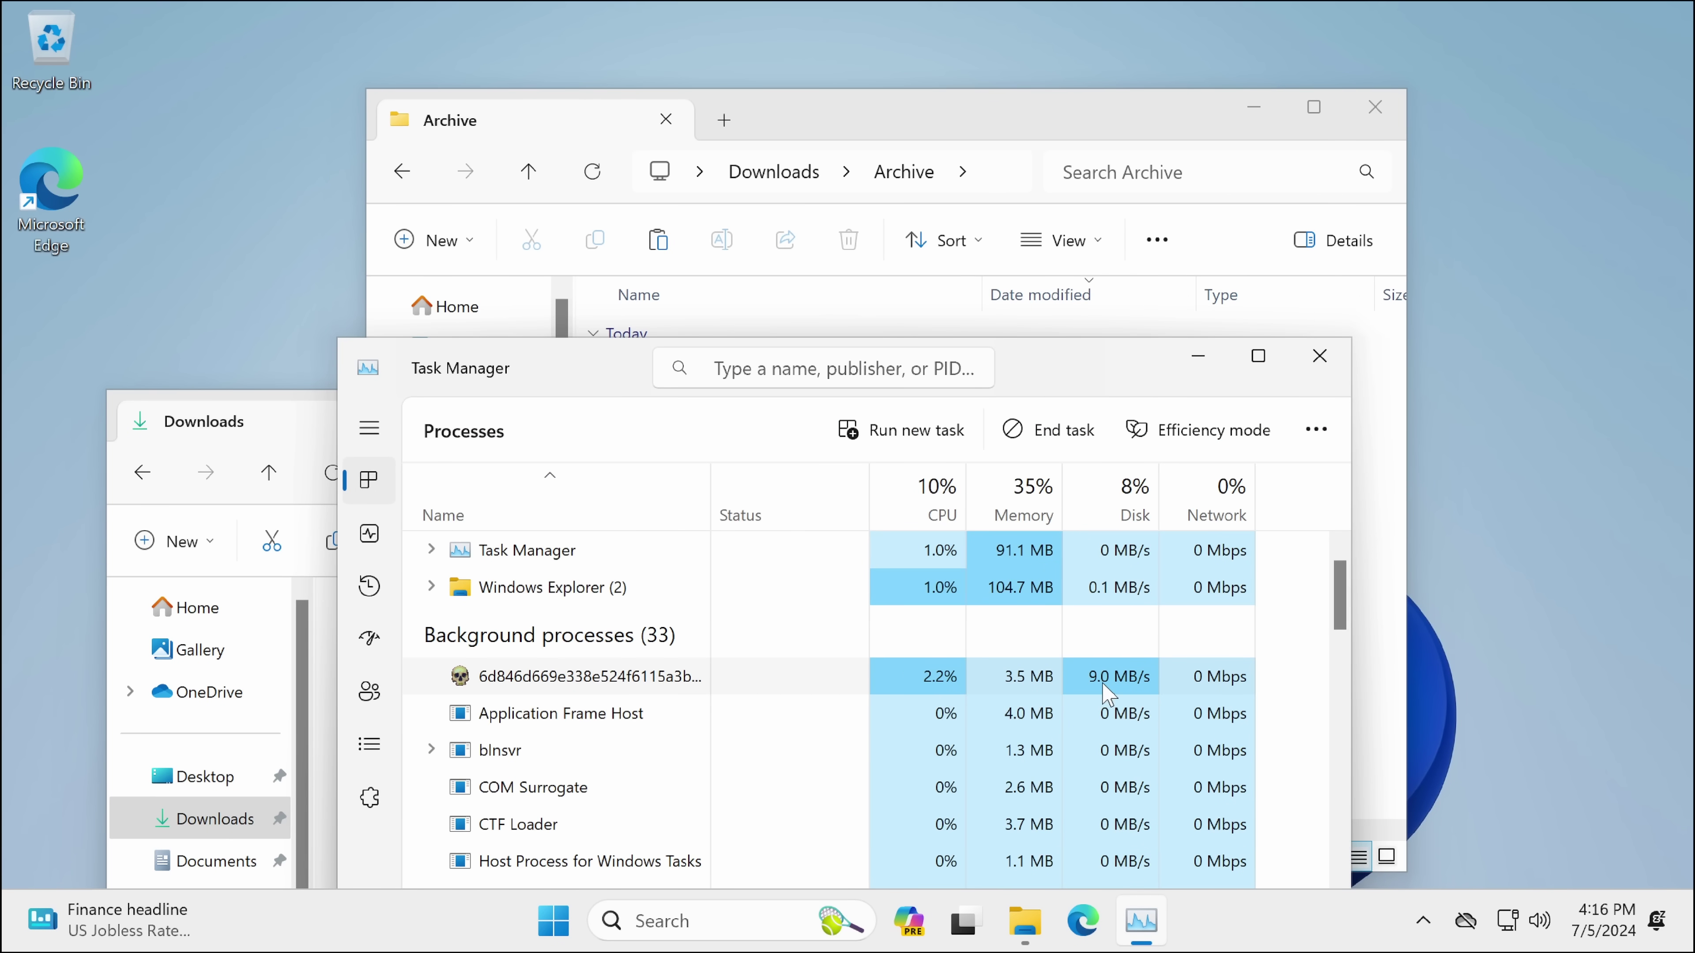
Step: Launch Microsoft Edge and search Bing for virustotal
double_click(51, 190)
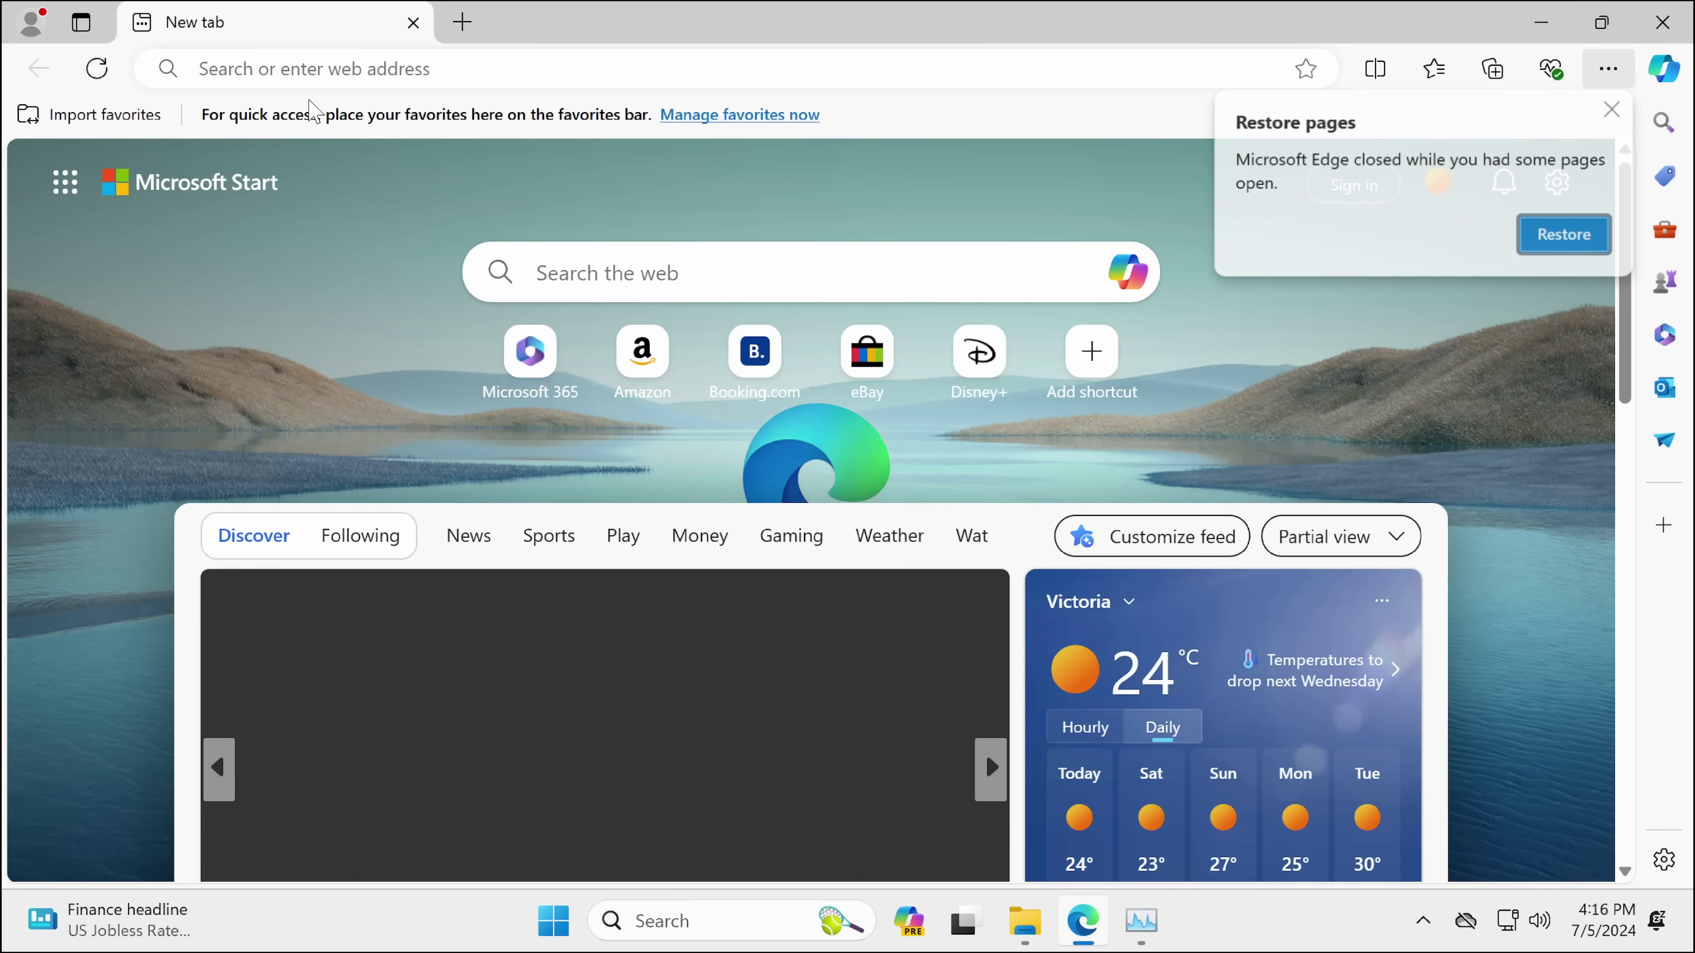
click(454, 67)
text(v)
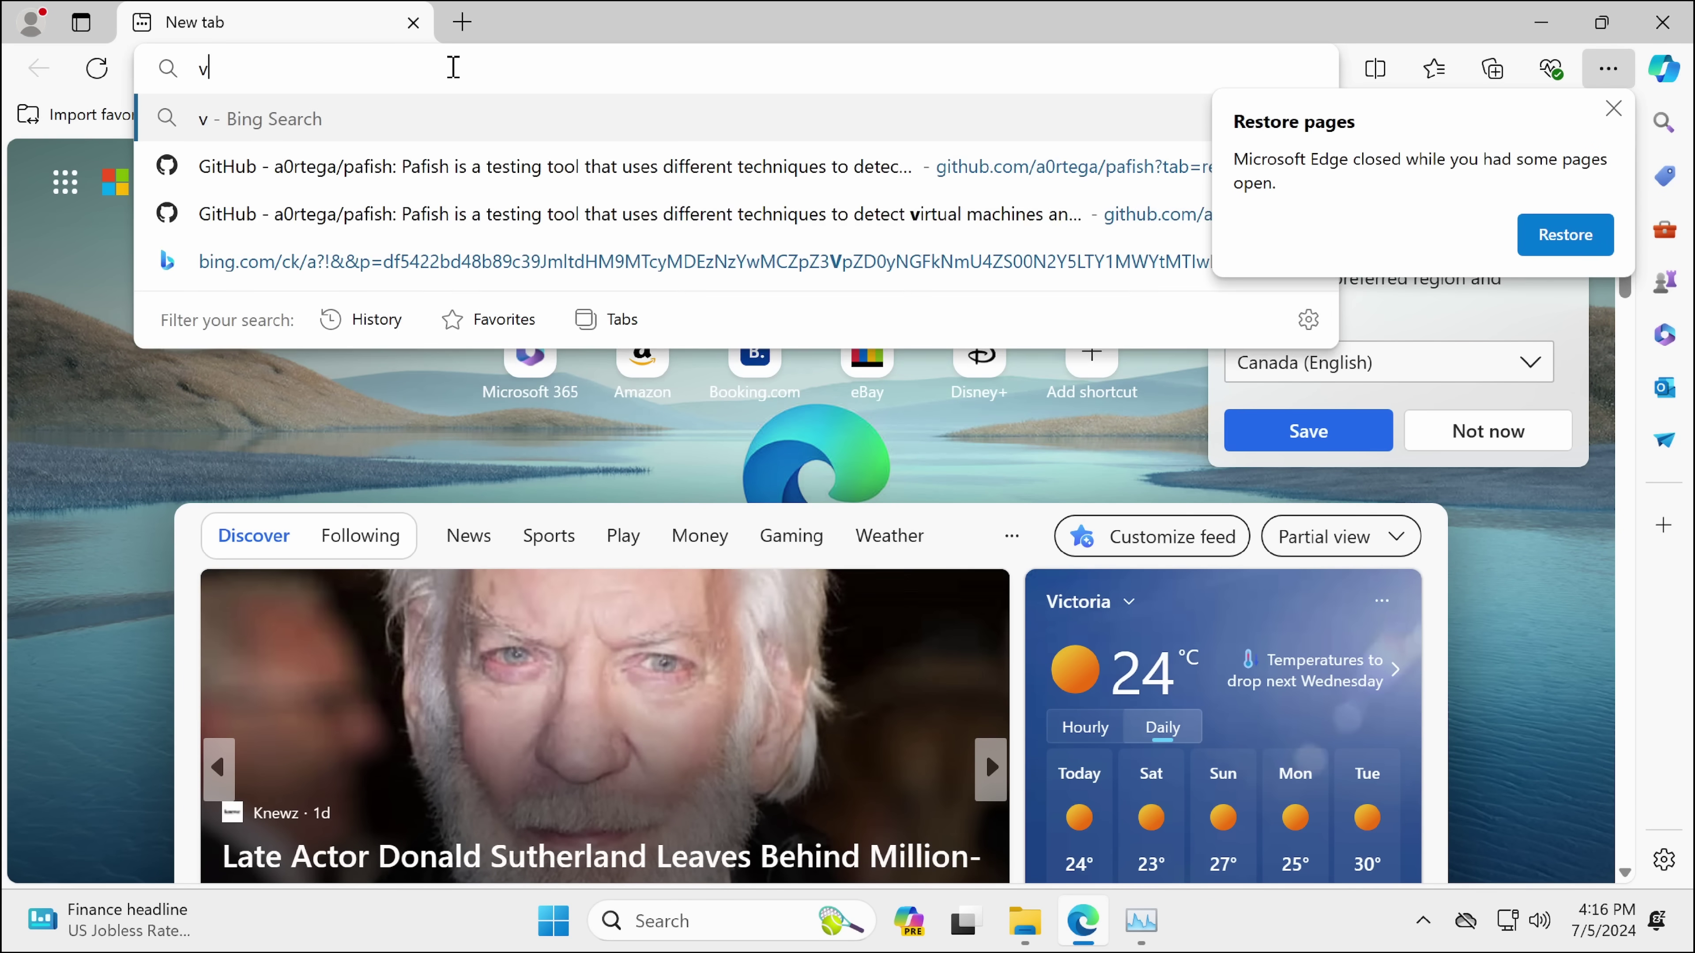
text(irustotal)
key(Return)
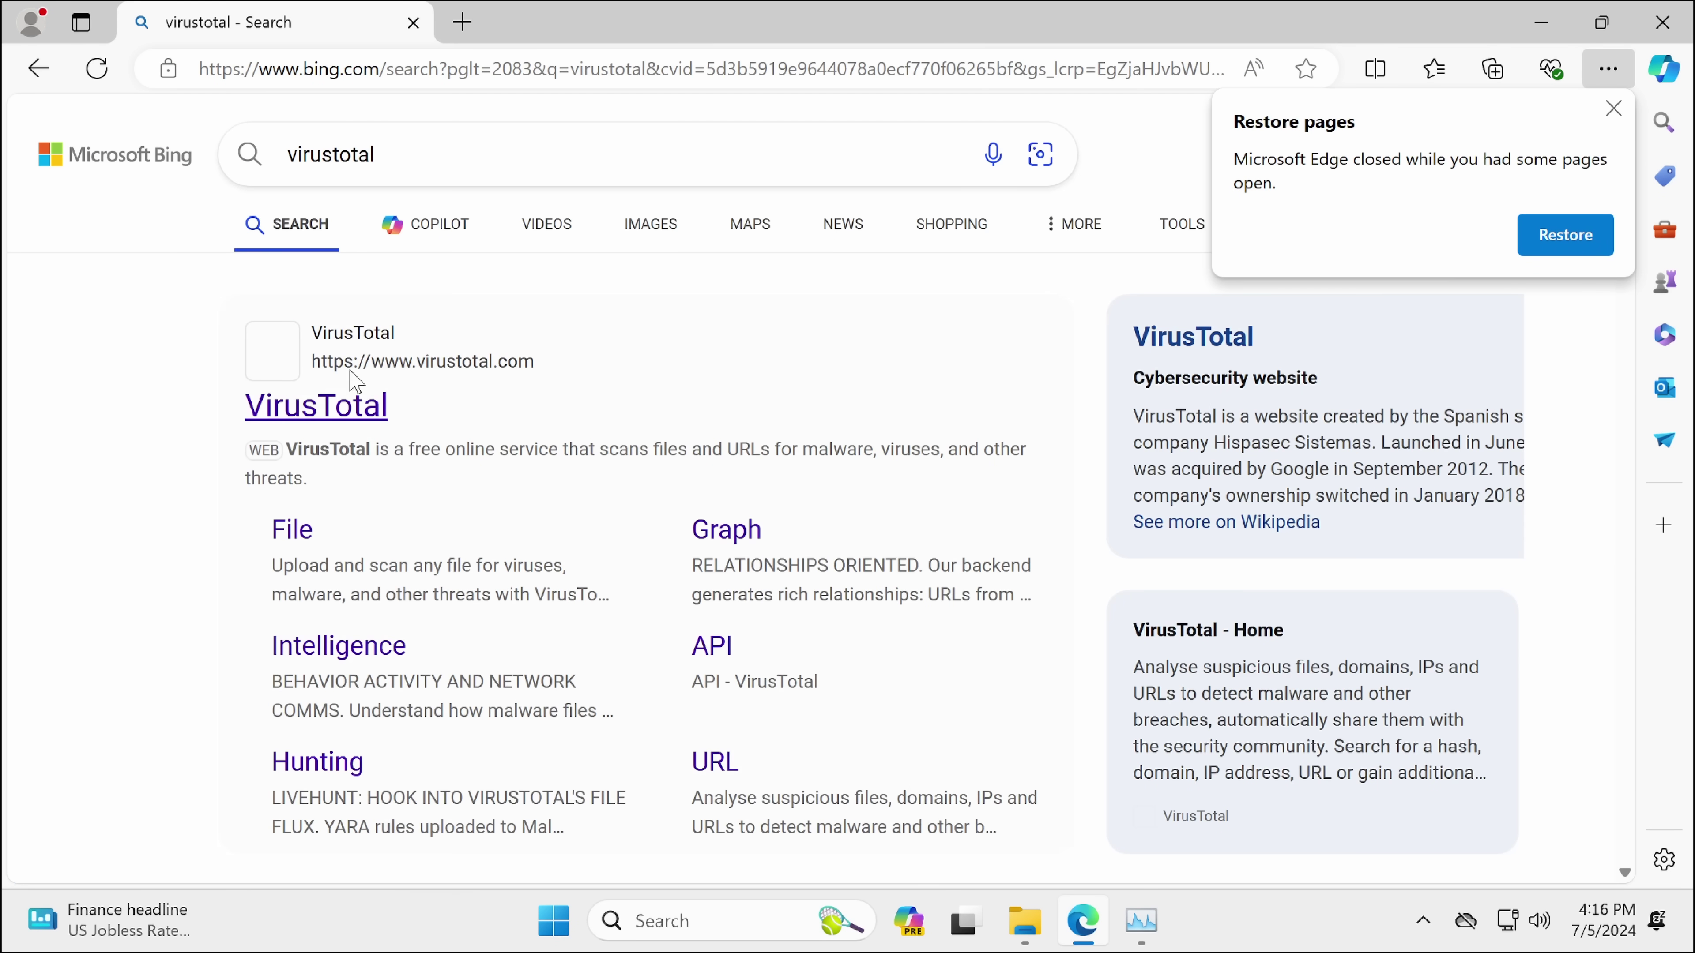
Step: Drag the first sample from the Archive folder onto VirusTotal to upload it
mouse_move(1042, 920)
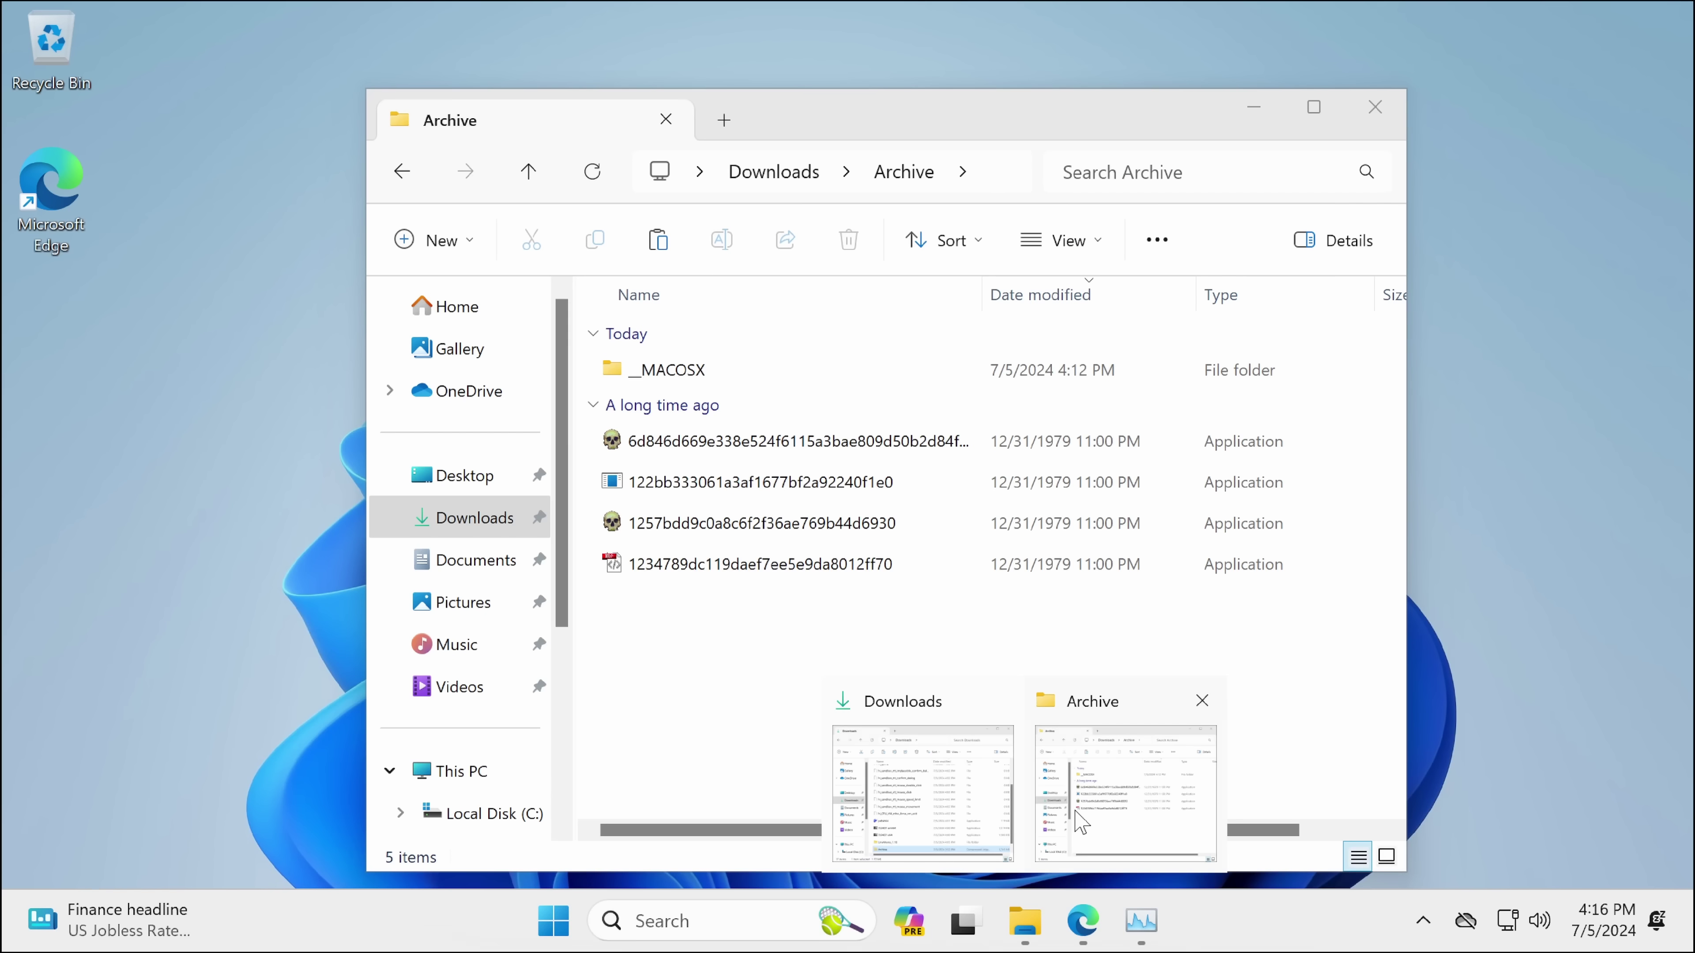
click(1068, 823)
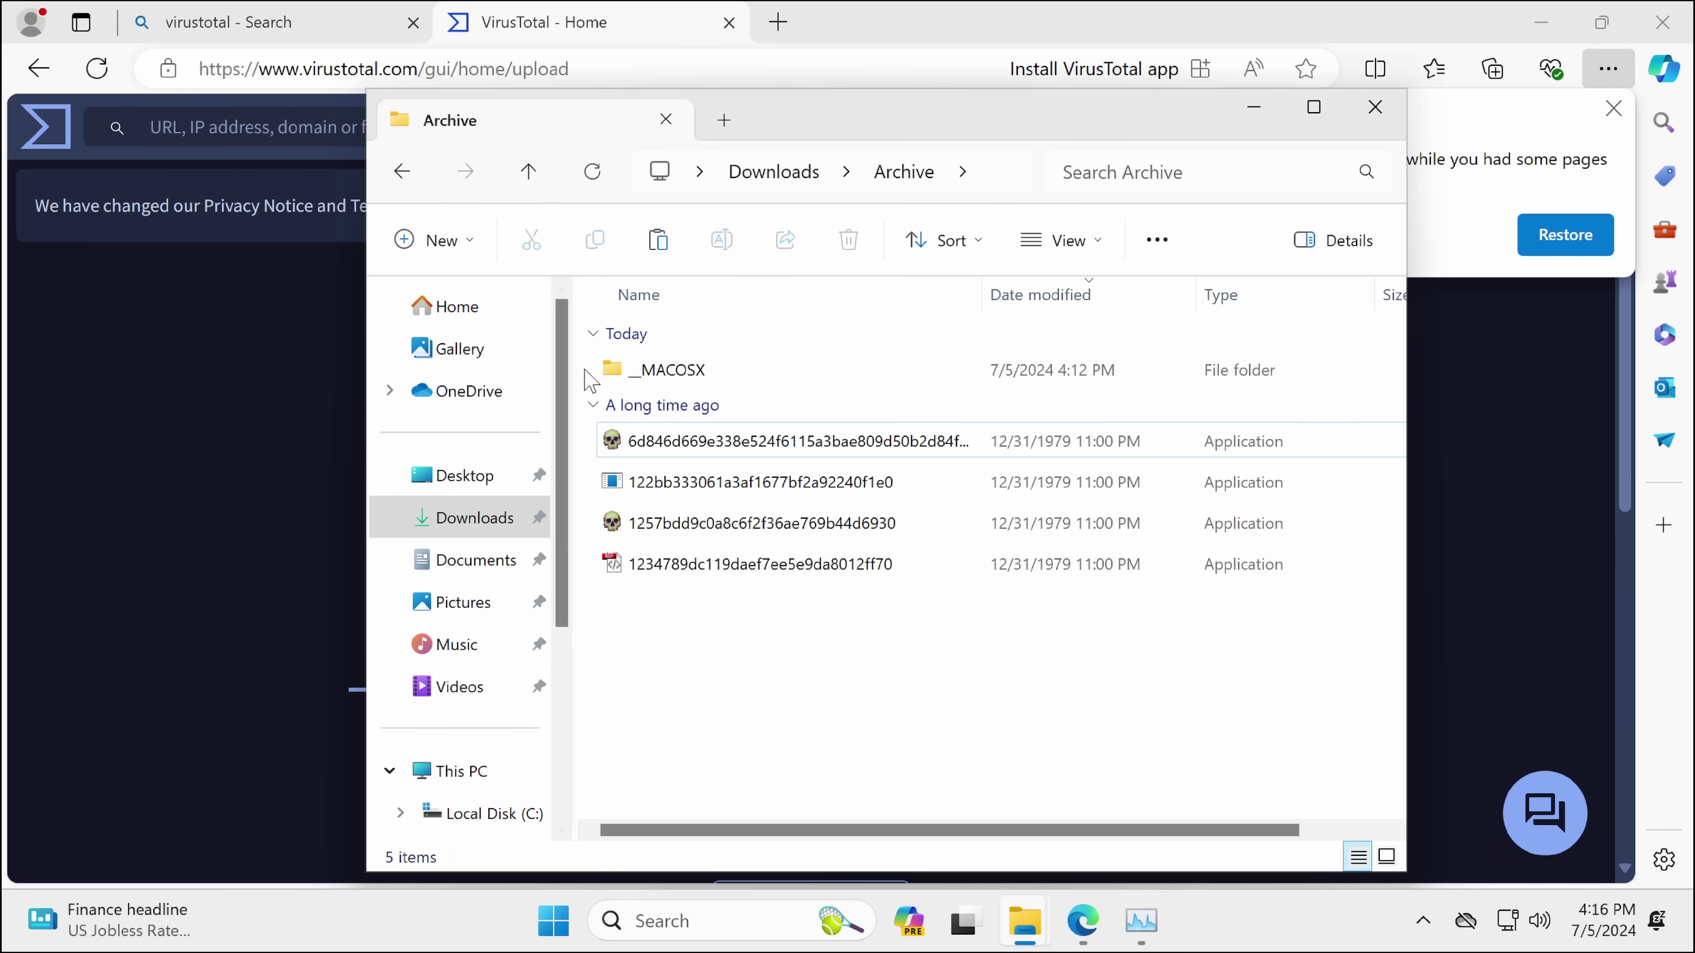
drag(641, 434, 597, 492)
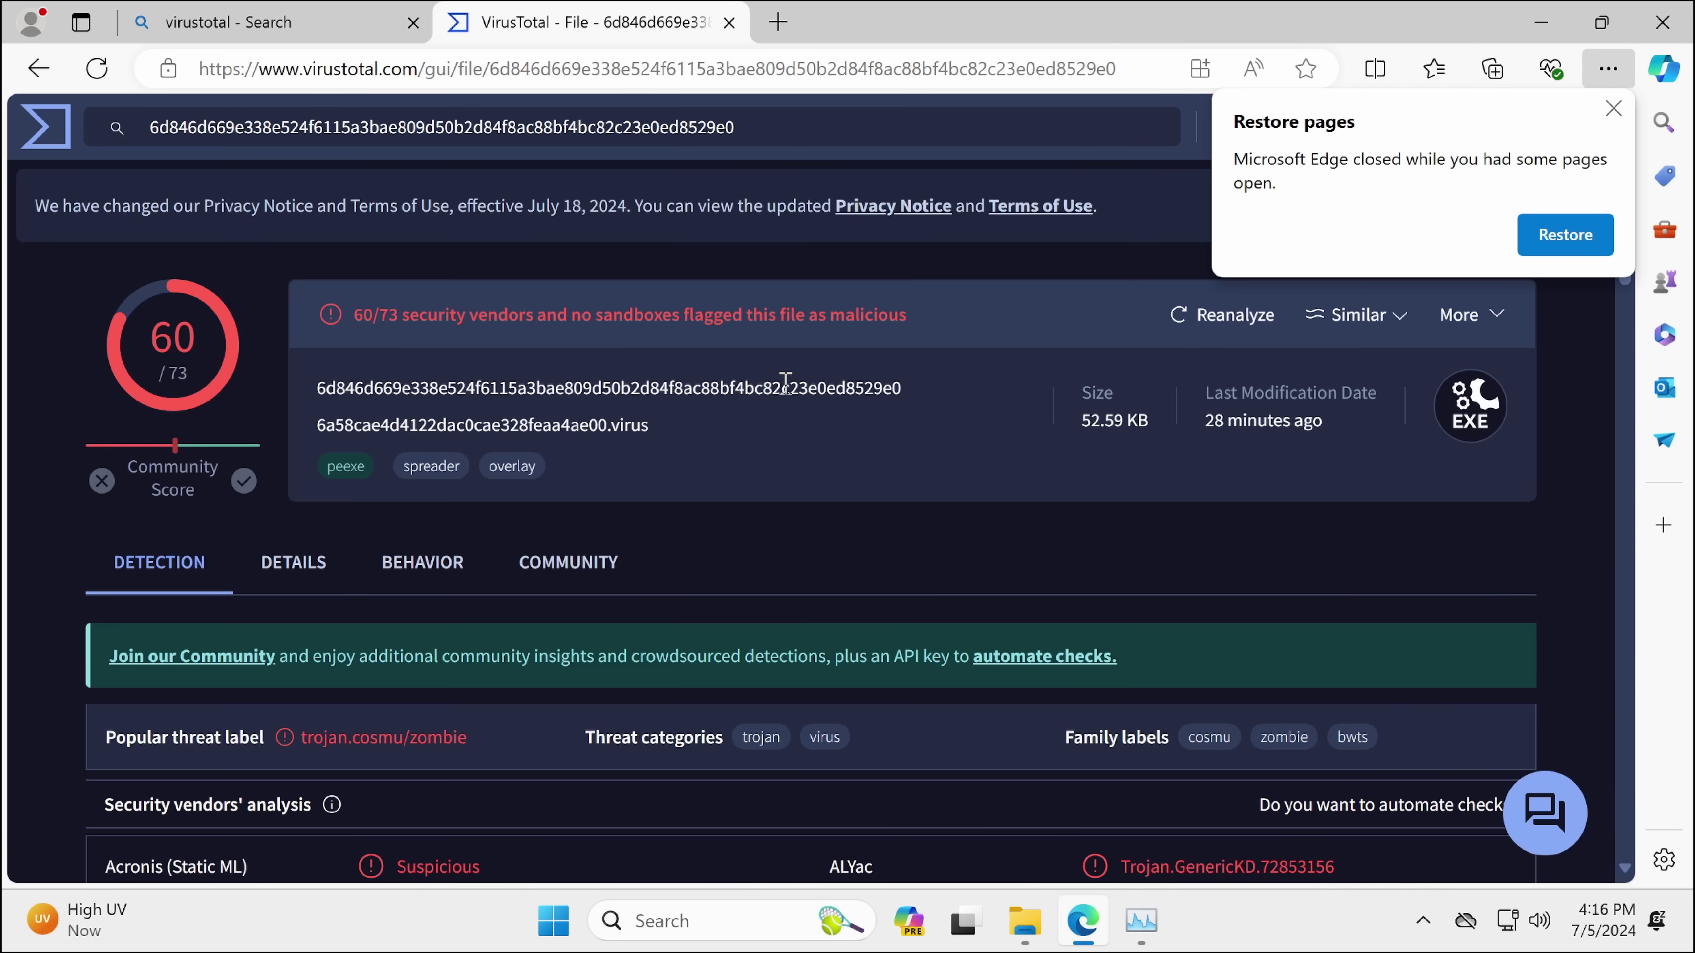
Step: Scroll through the 6d846d669e338… vendor detections and read its Community tab
scroll(752, 490, down, 10)
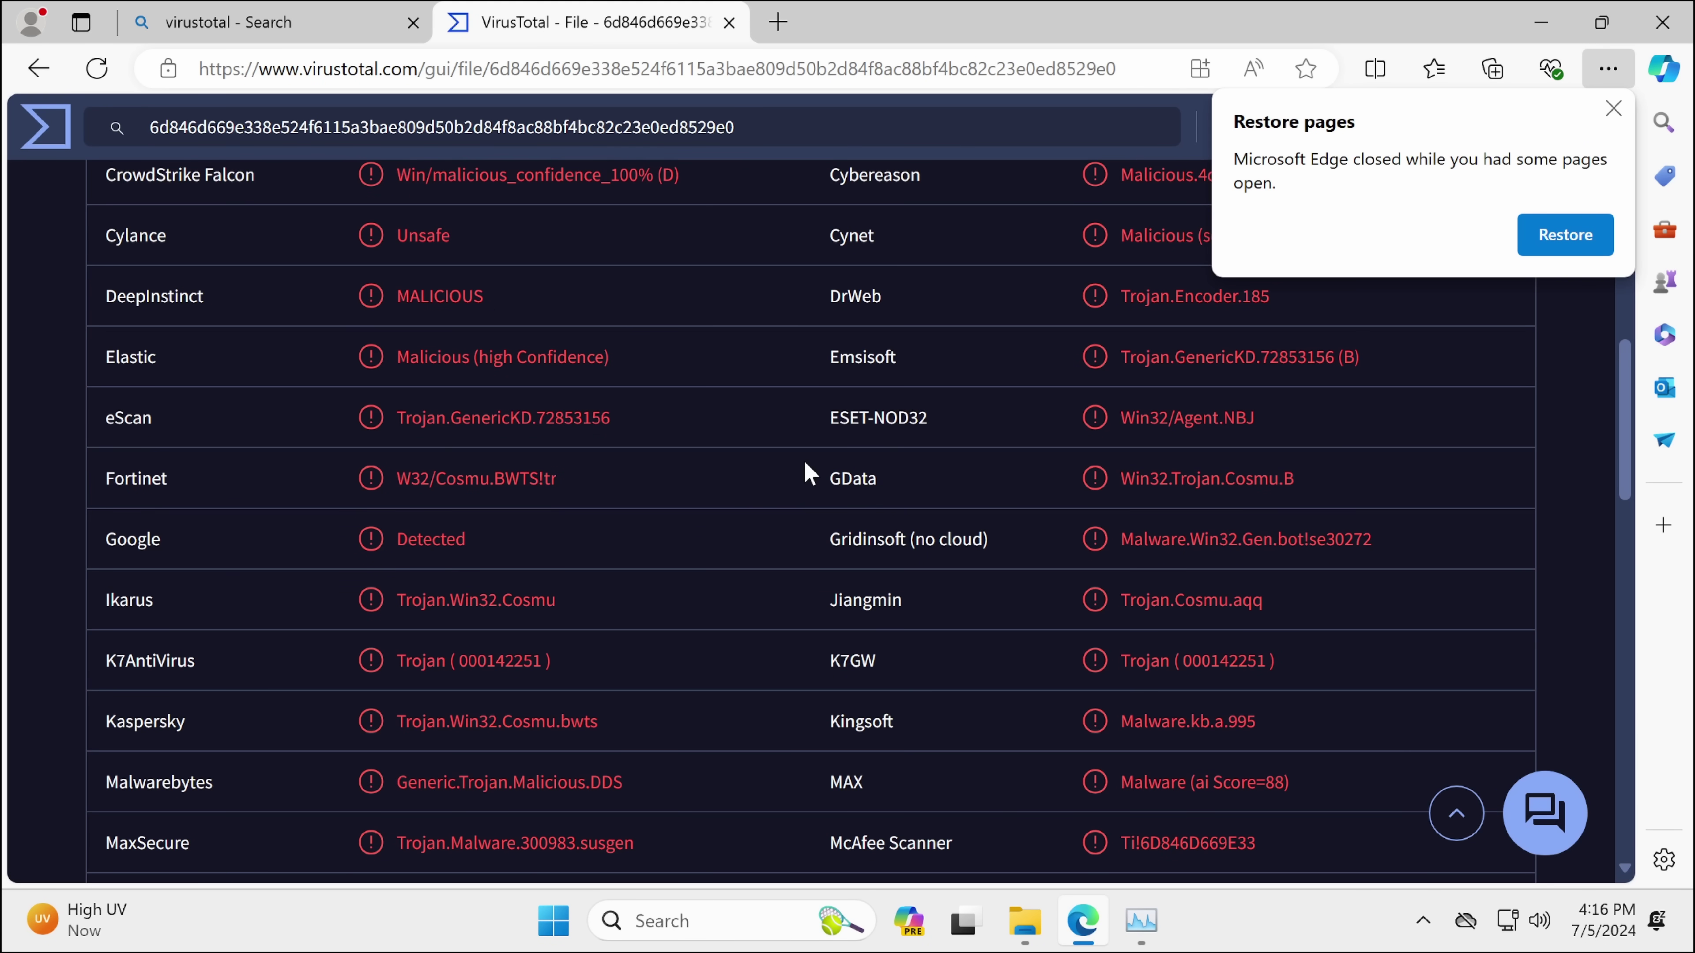
scroll(809, 468, down, 8)
scroll(815, 471, up, 15)
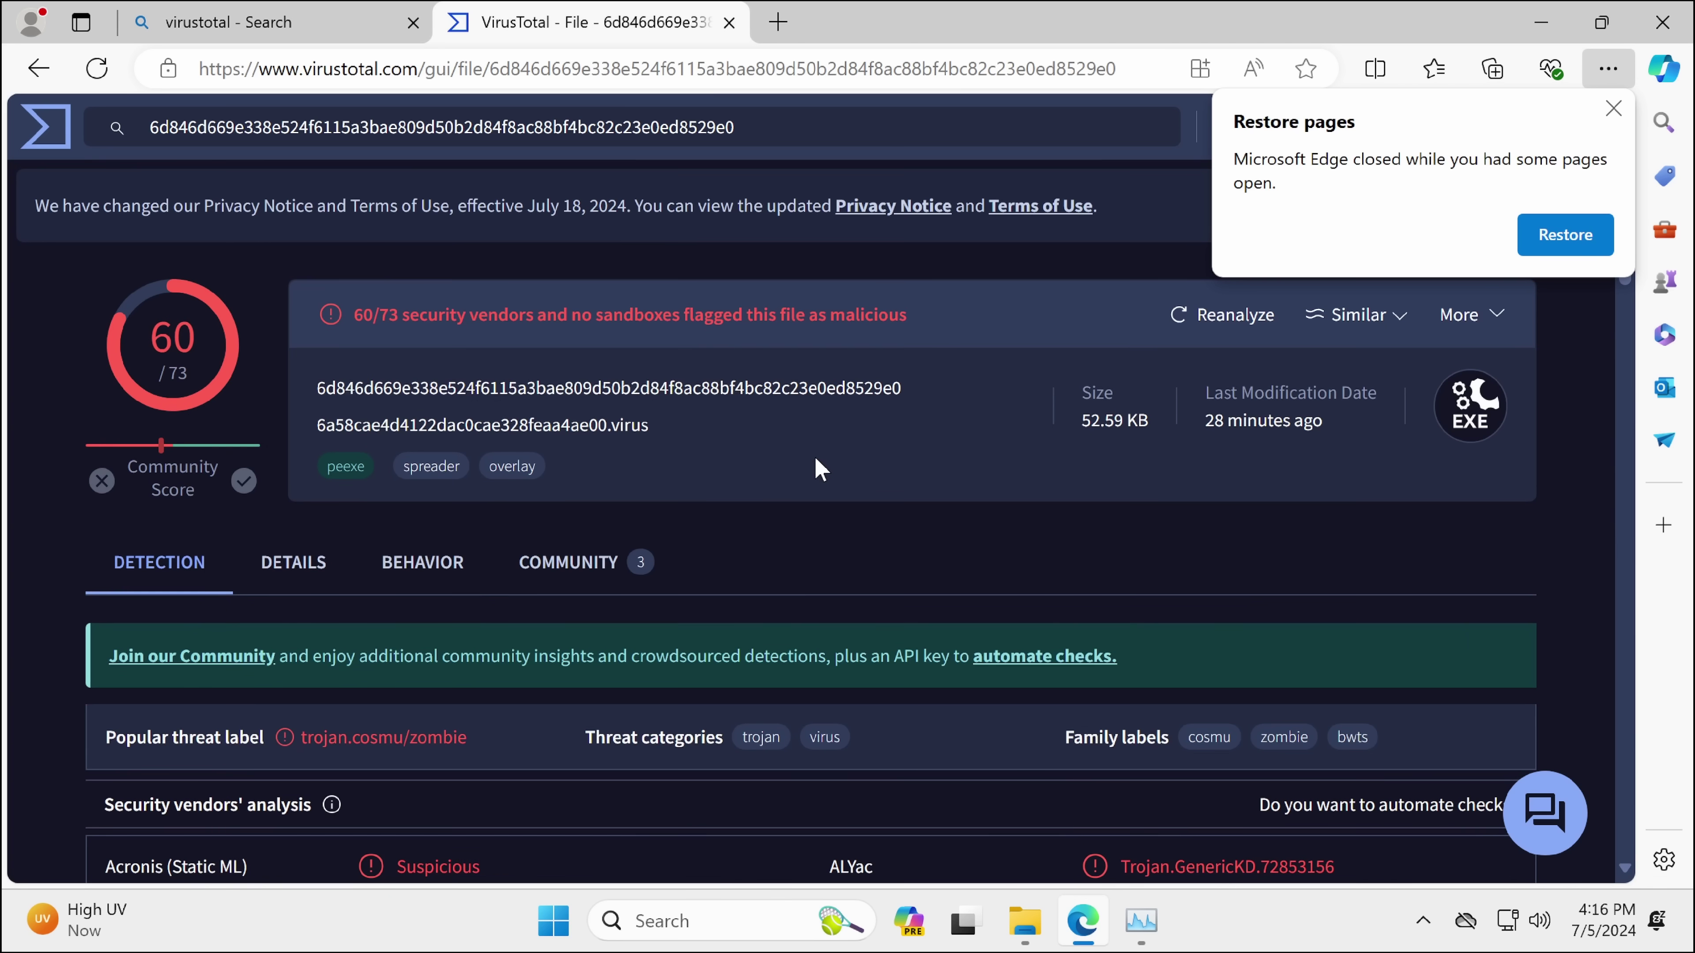
click(635, 576)
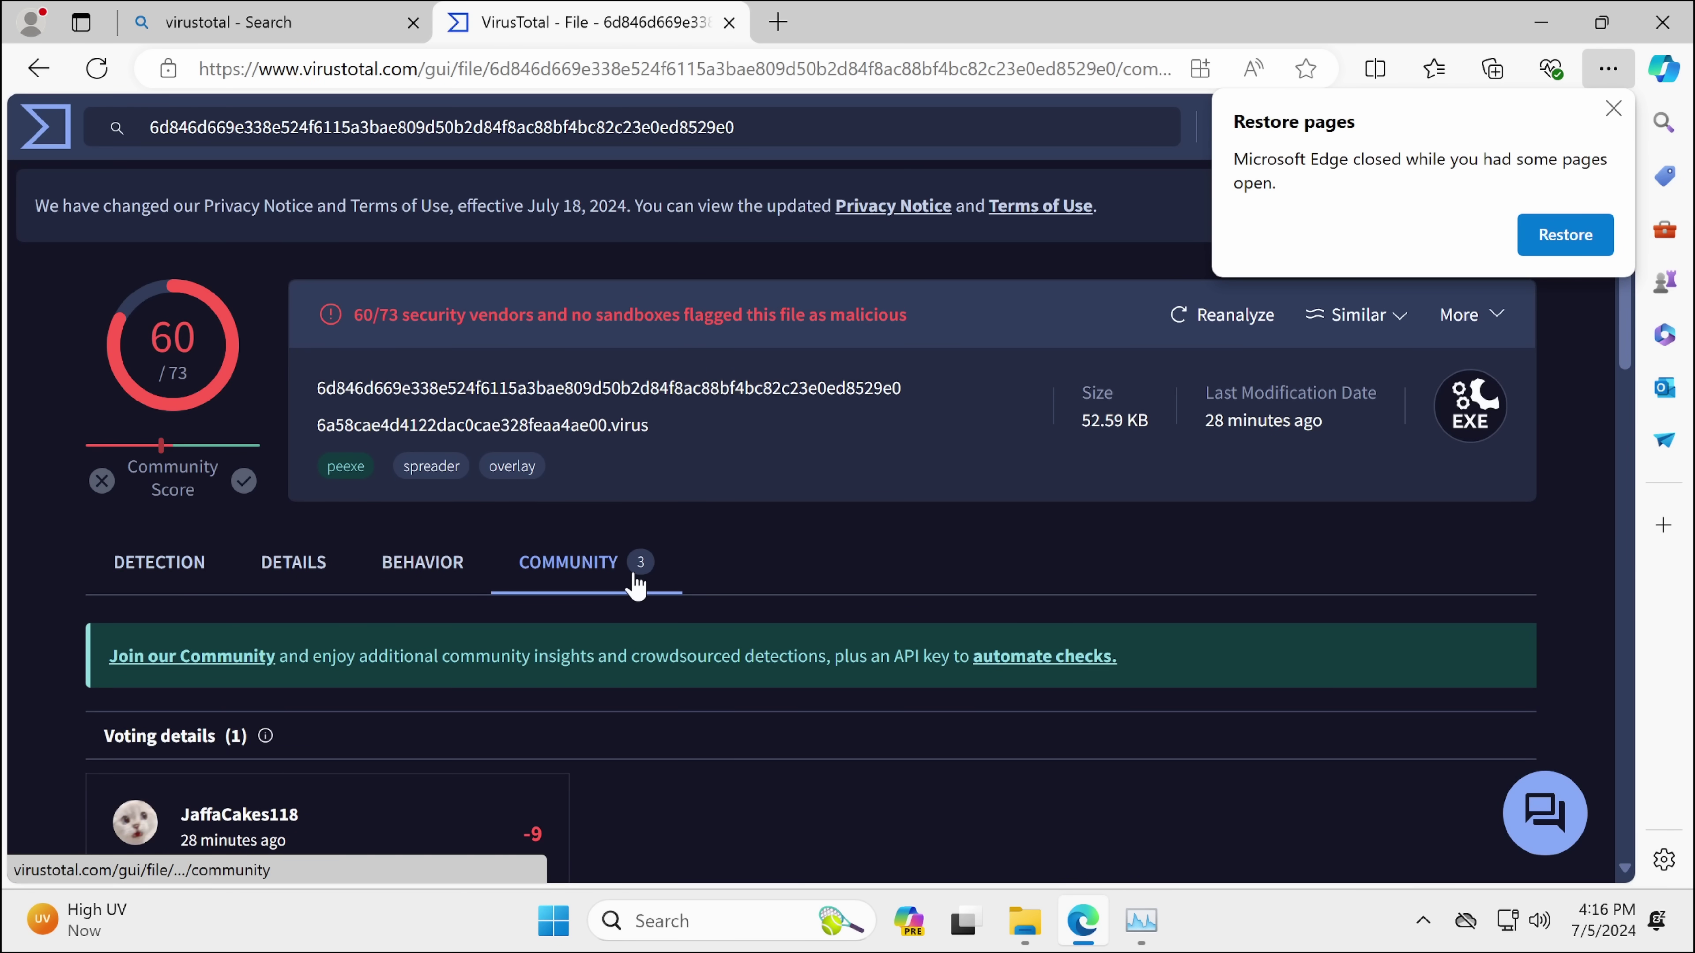
scroll(637, 581, down, 3)
scroll(639, 584, down, 7)
scroll(260, 260, up, 10)
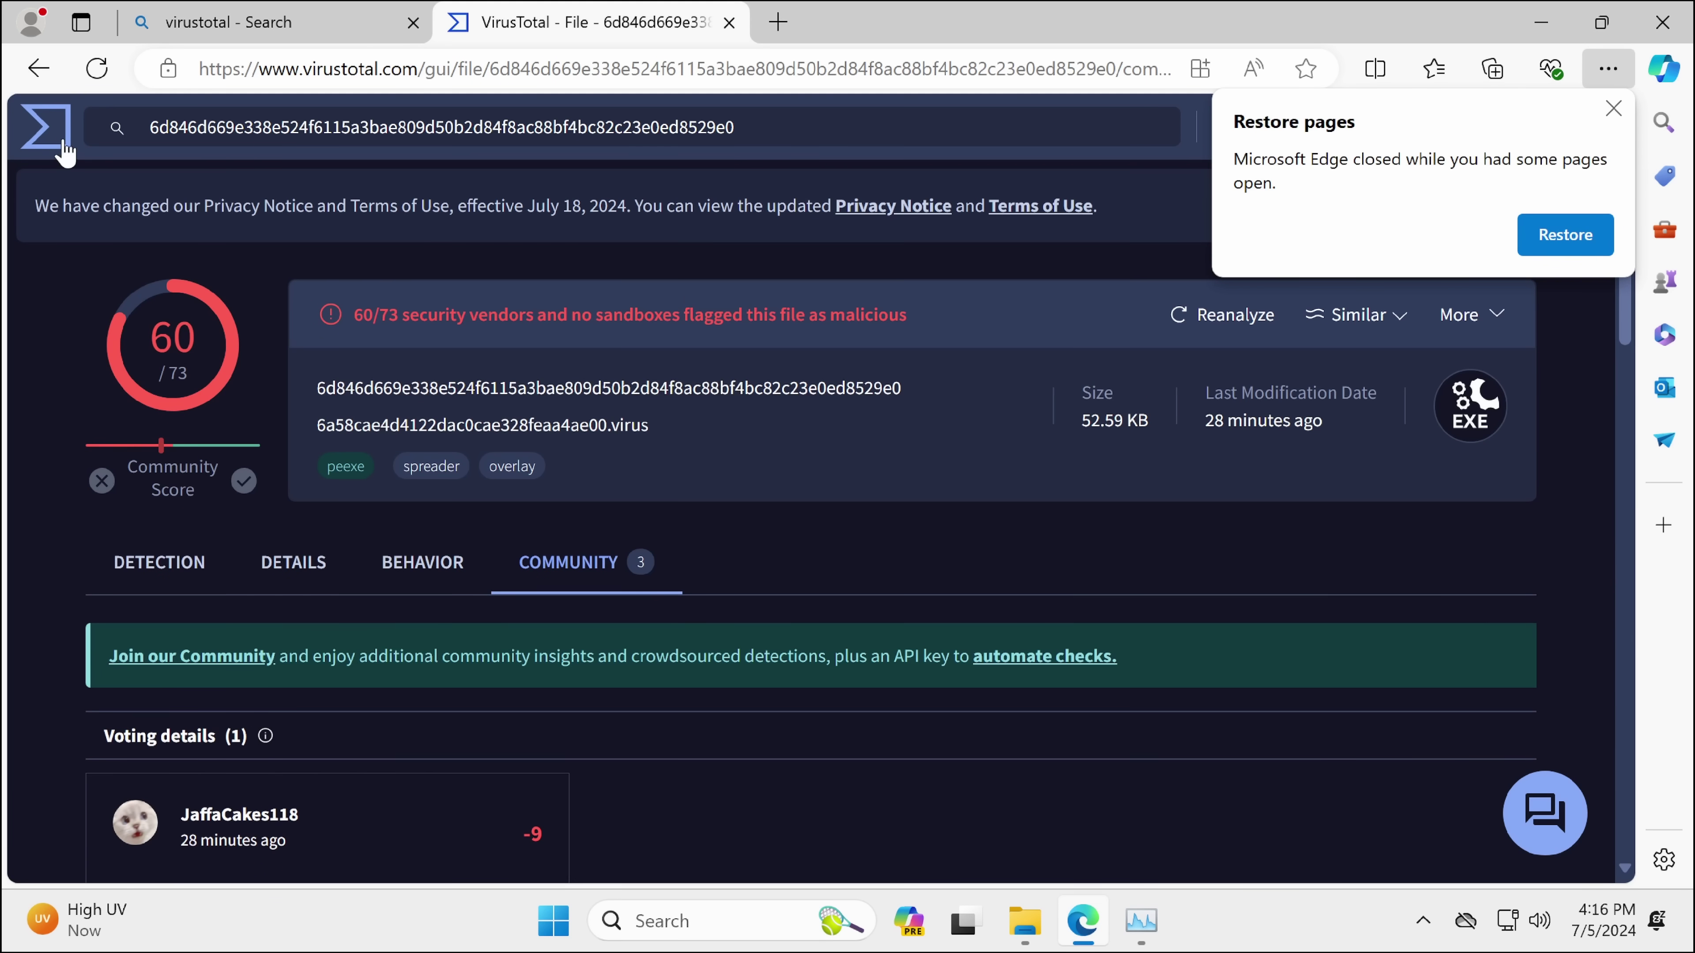
Step: Upload 1234789dc119daef7ee5e9da8012ff70.exe in a new tab and review its 67/74 detections
key(ctrl+shift+t)
click(888, 22)
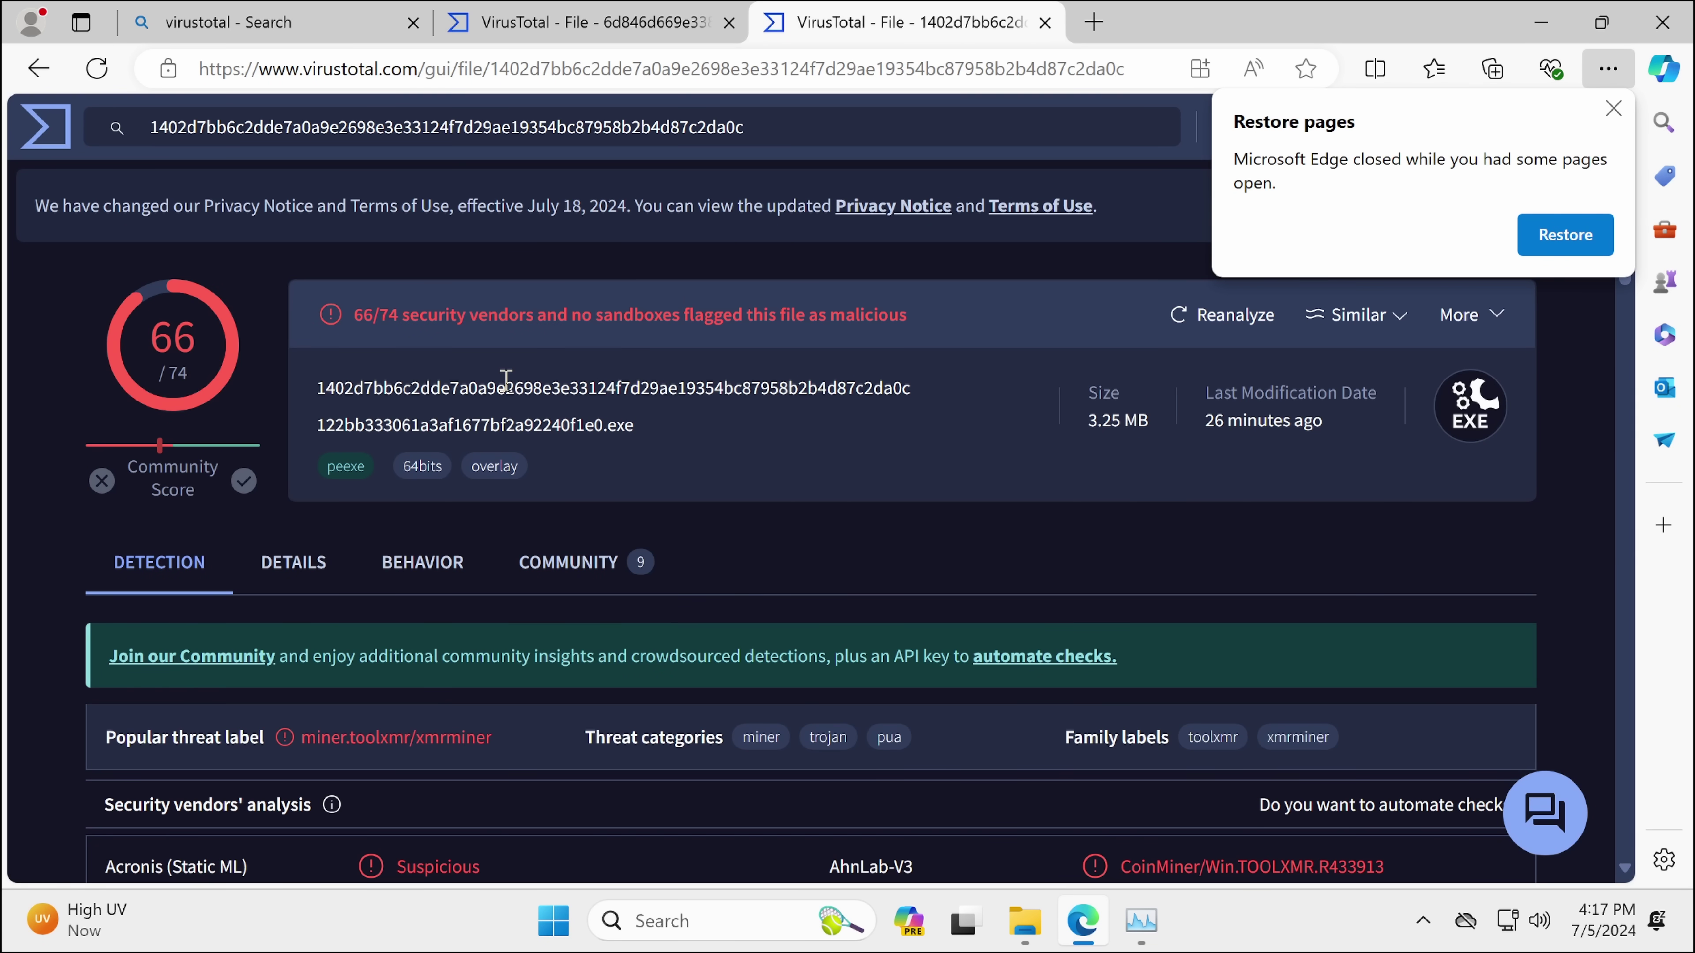
key(alt+Tab)
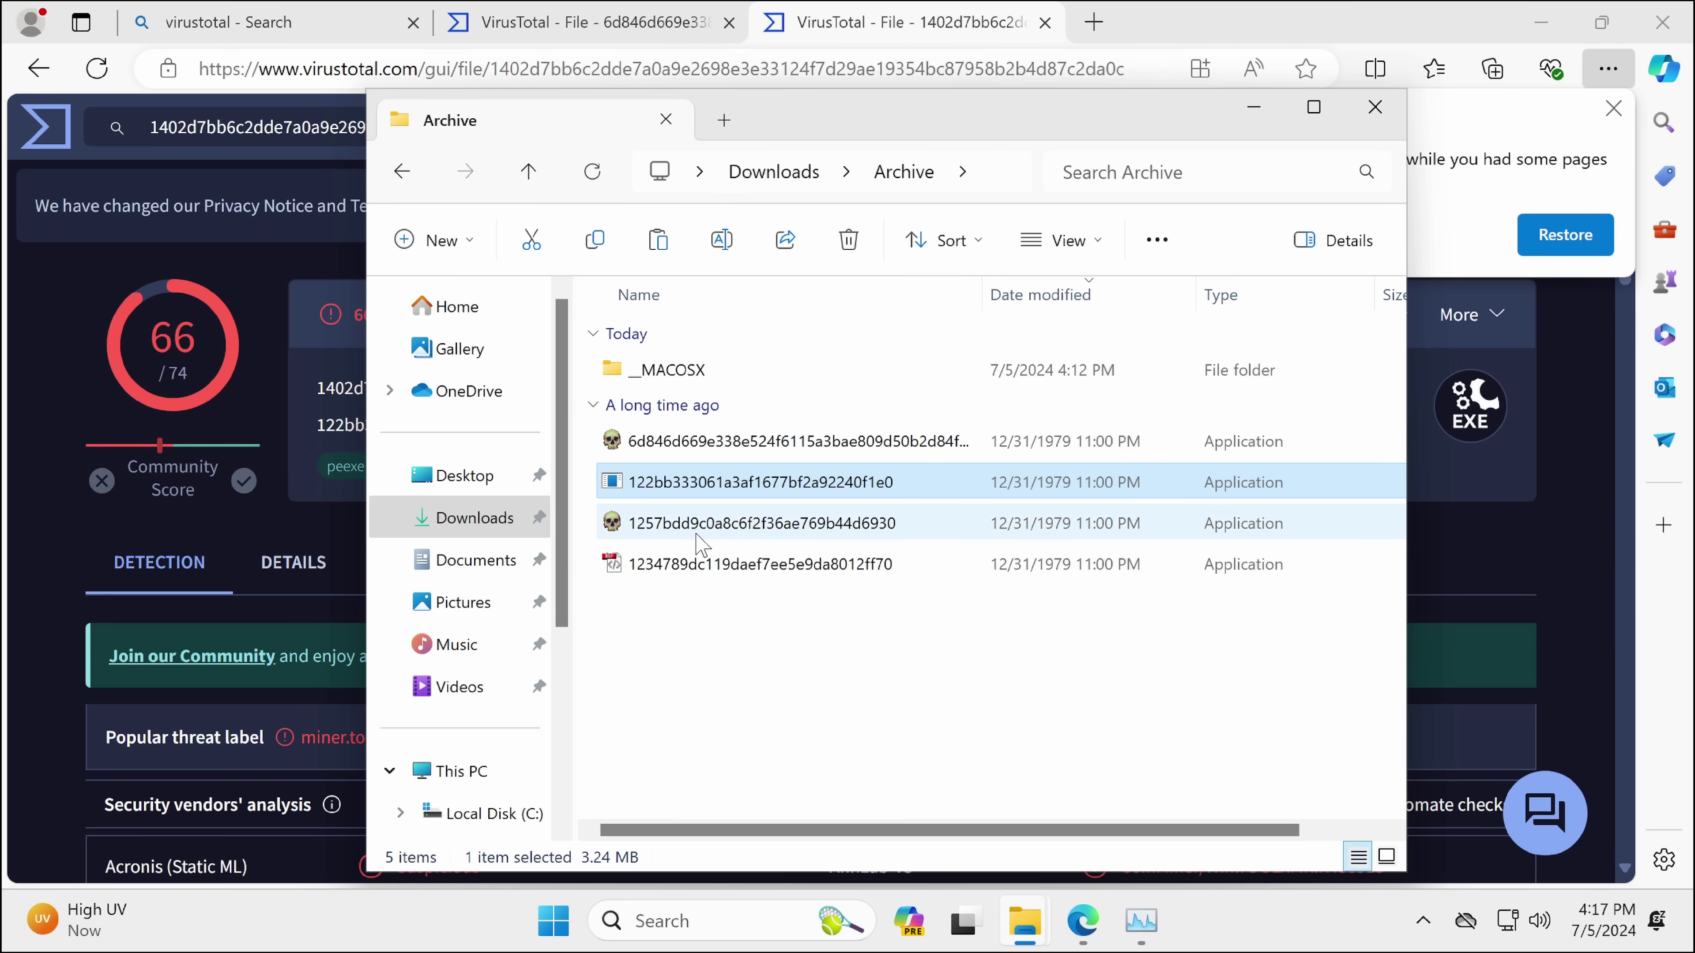
drag(709, 576, 108, 160)
scroll(834, 422, down, 6)
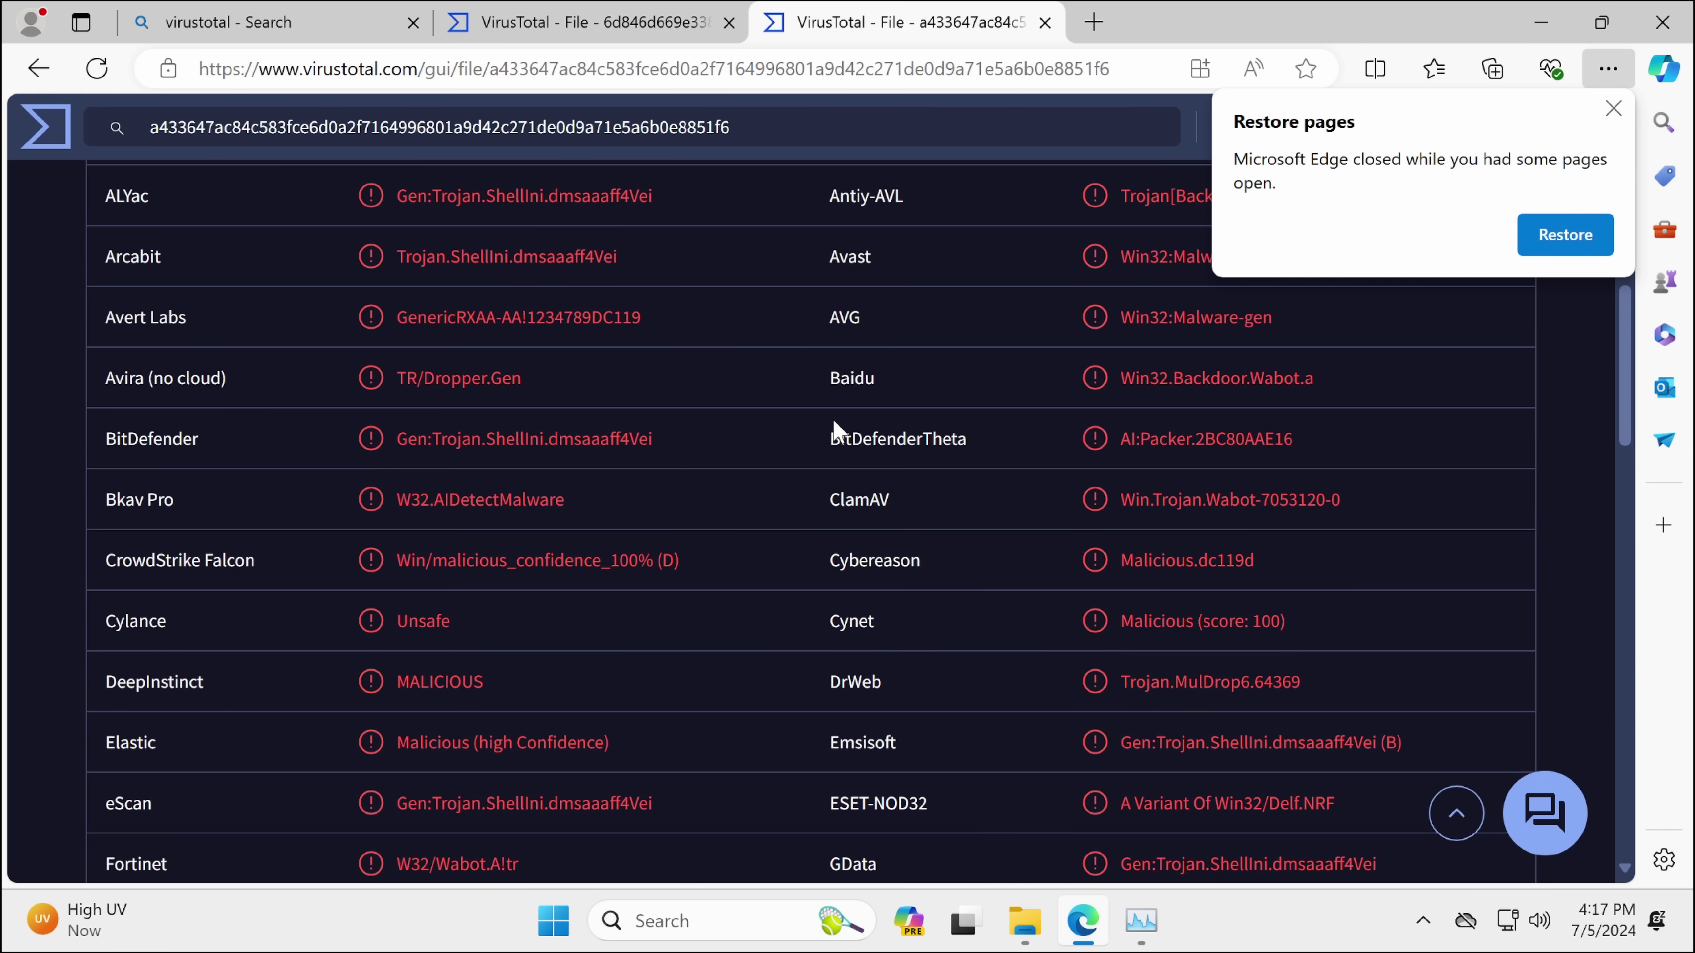
scroll(835, 422, down, 5)
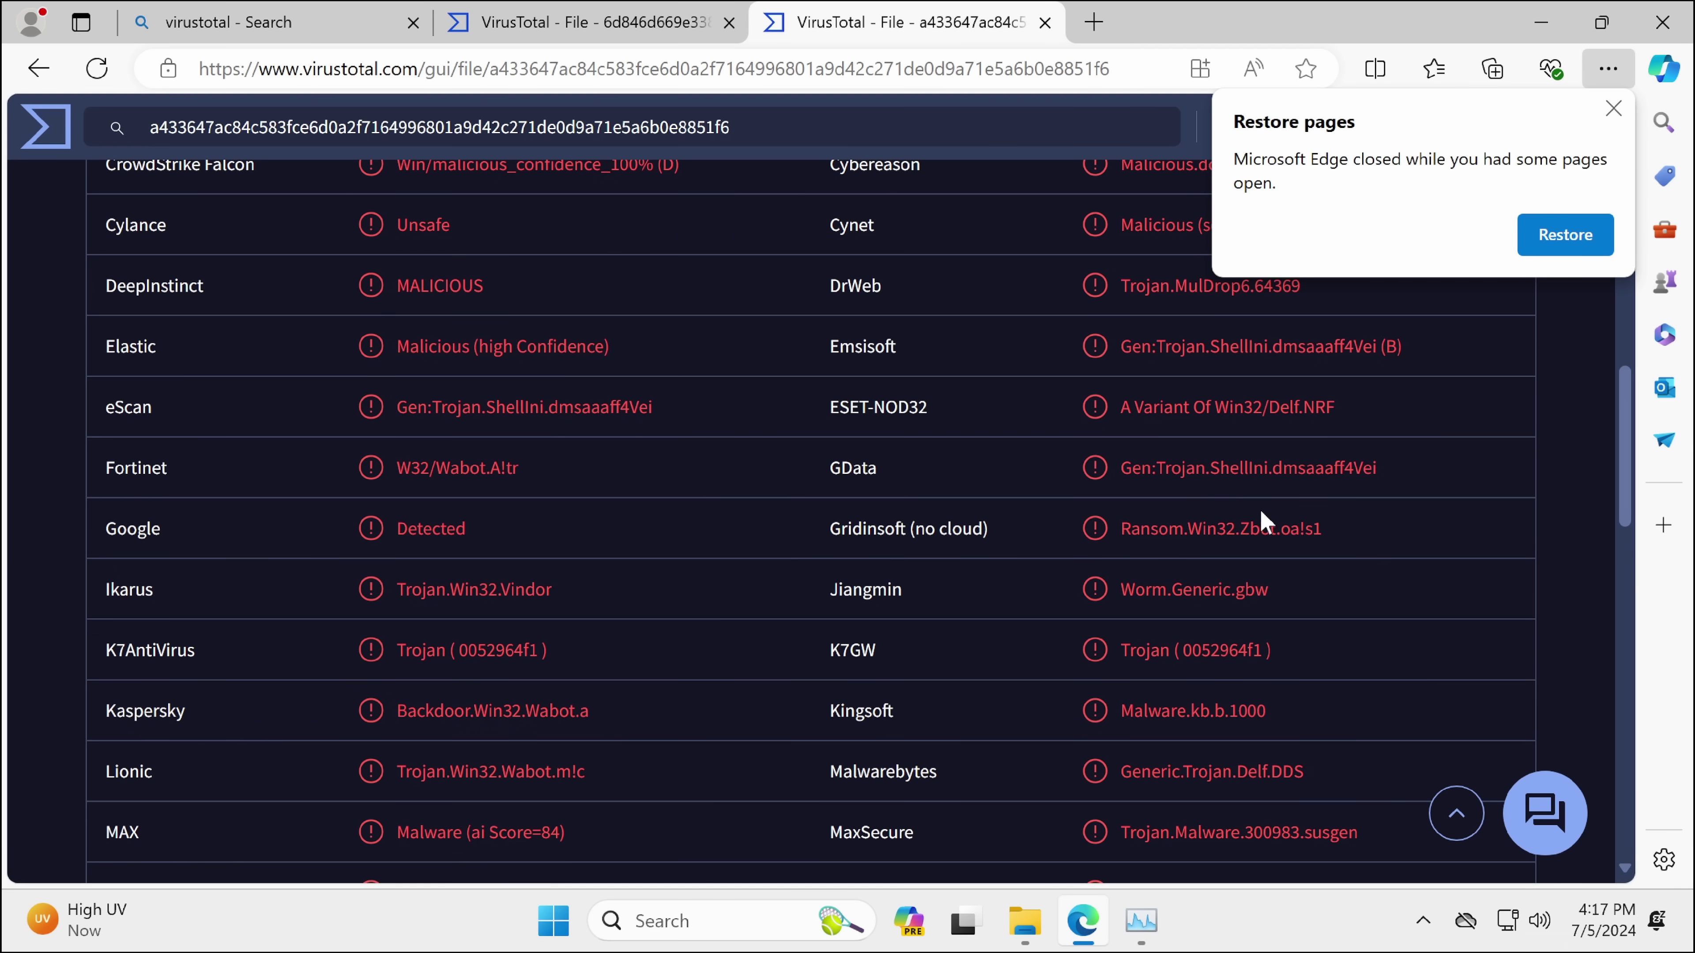
scroll(1245, 517, up, 11)
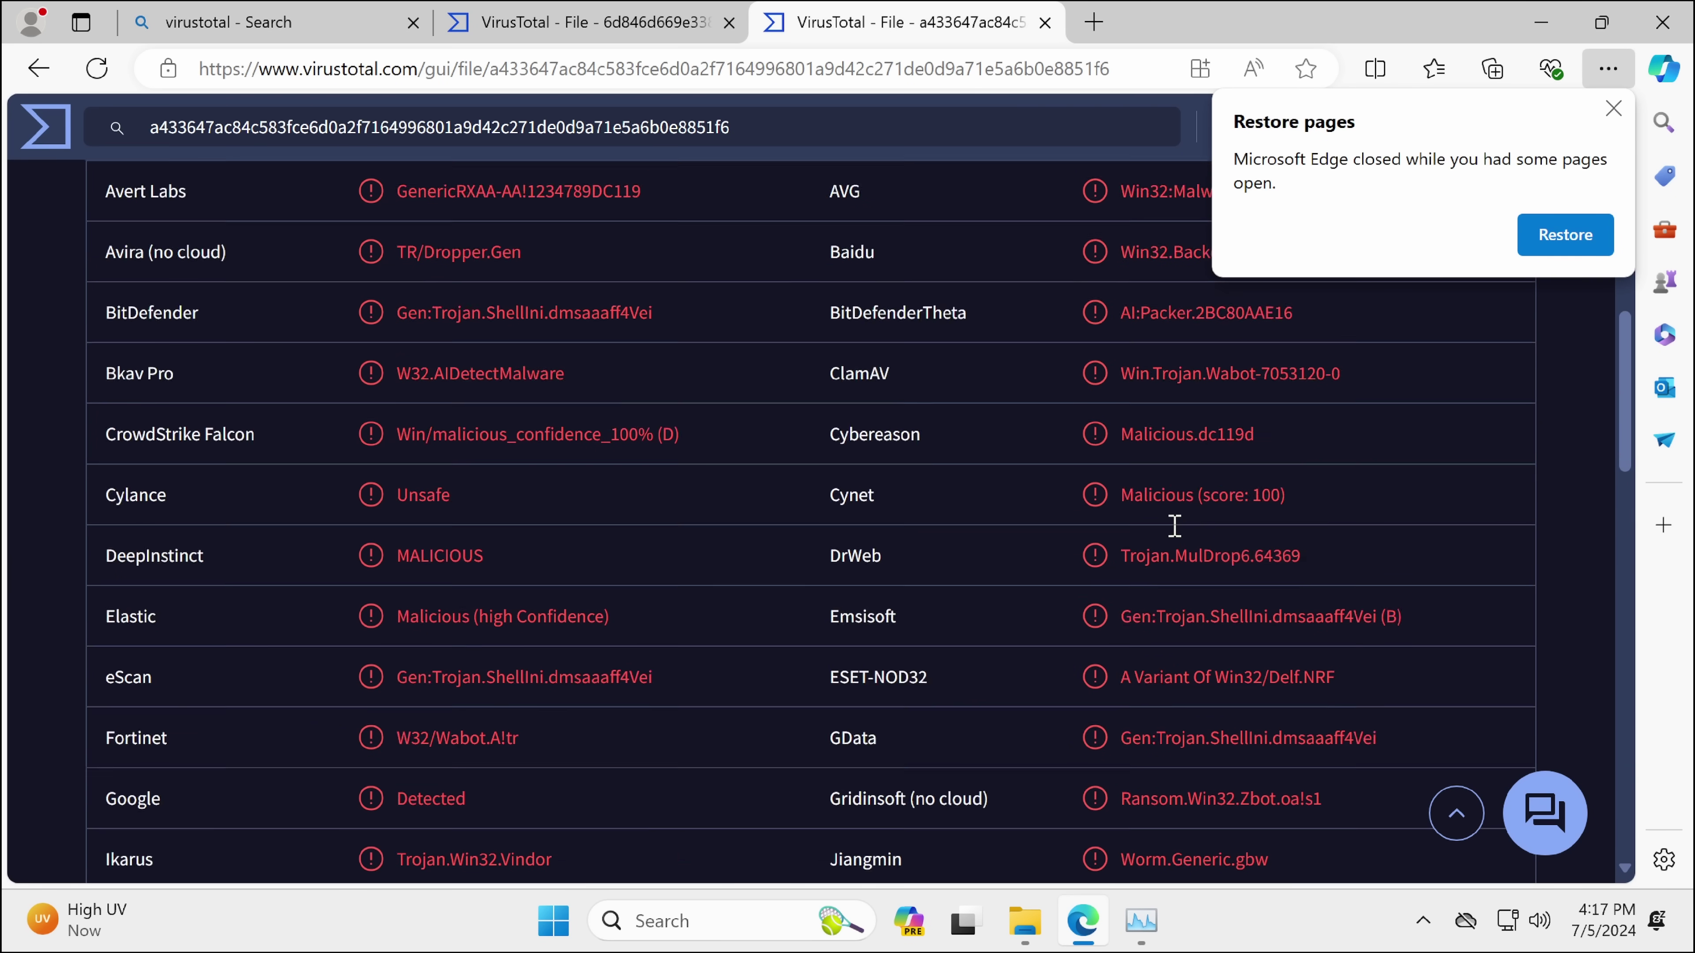
click(857, 70)
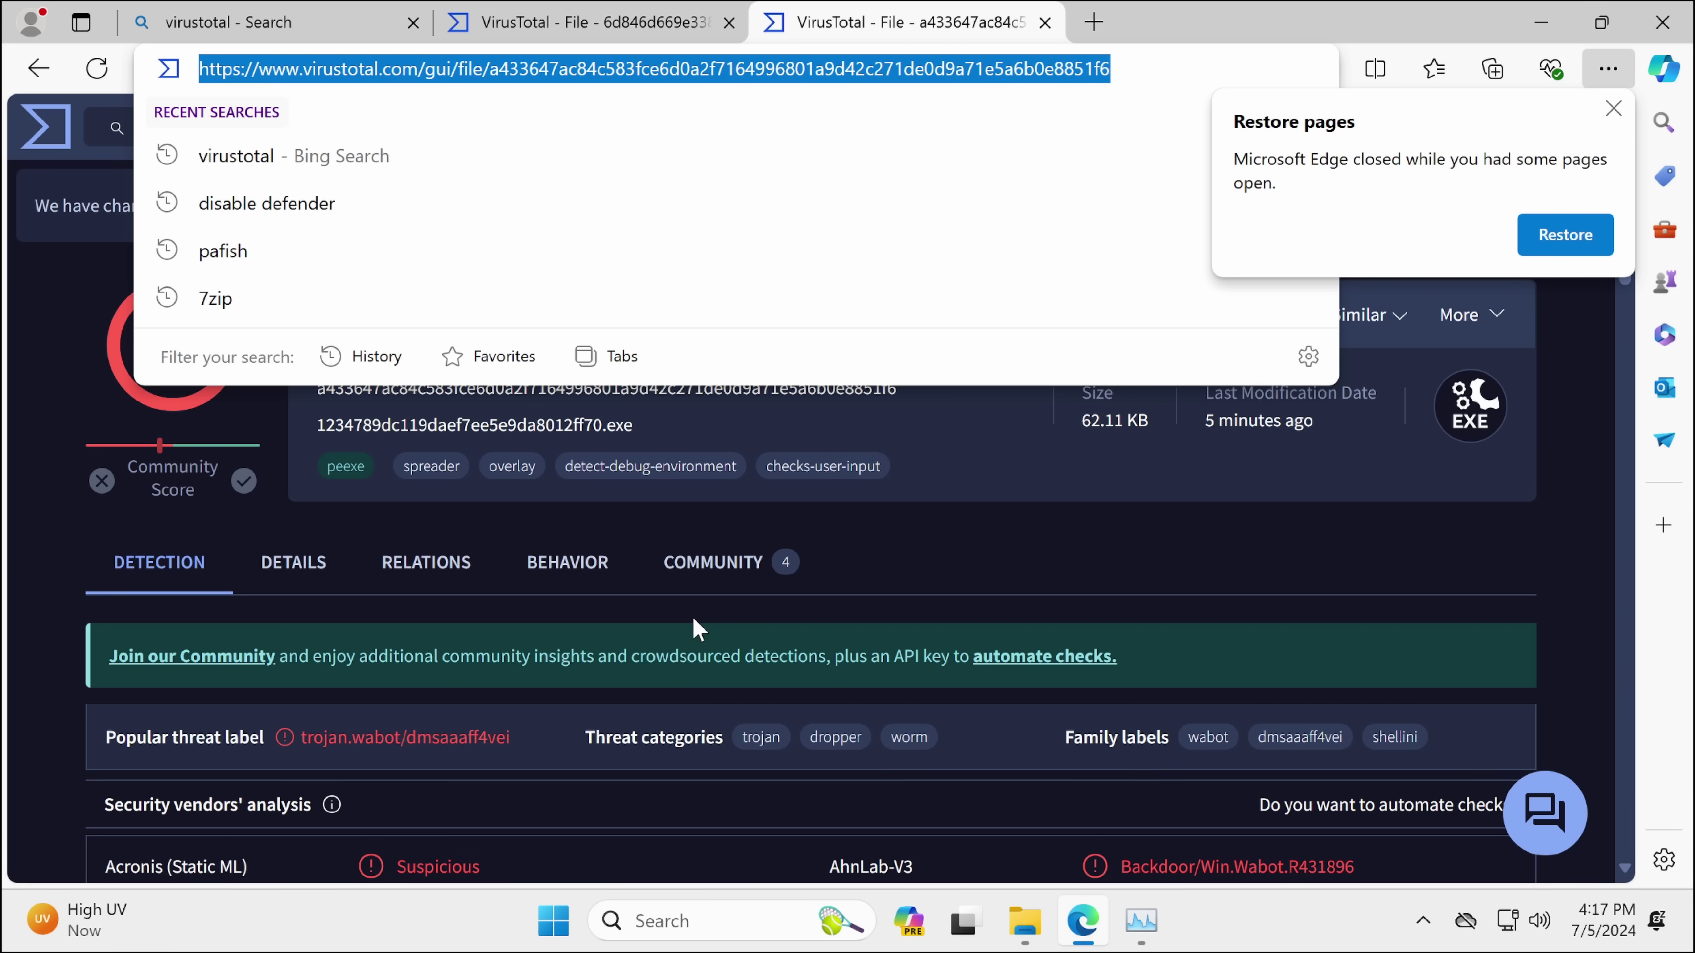
Step: Start and abandon address-bar searches for 'enderman malwar' and 'malwar'
text(enderman)
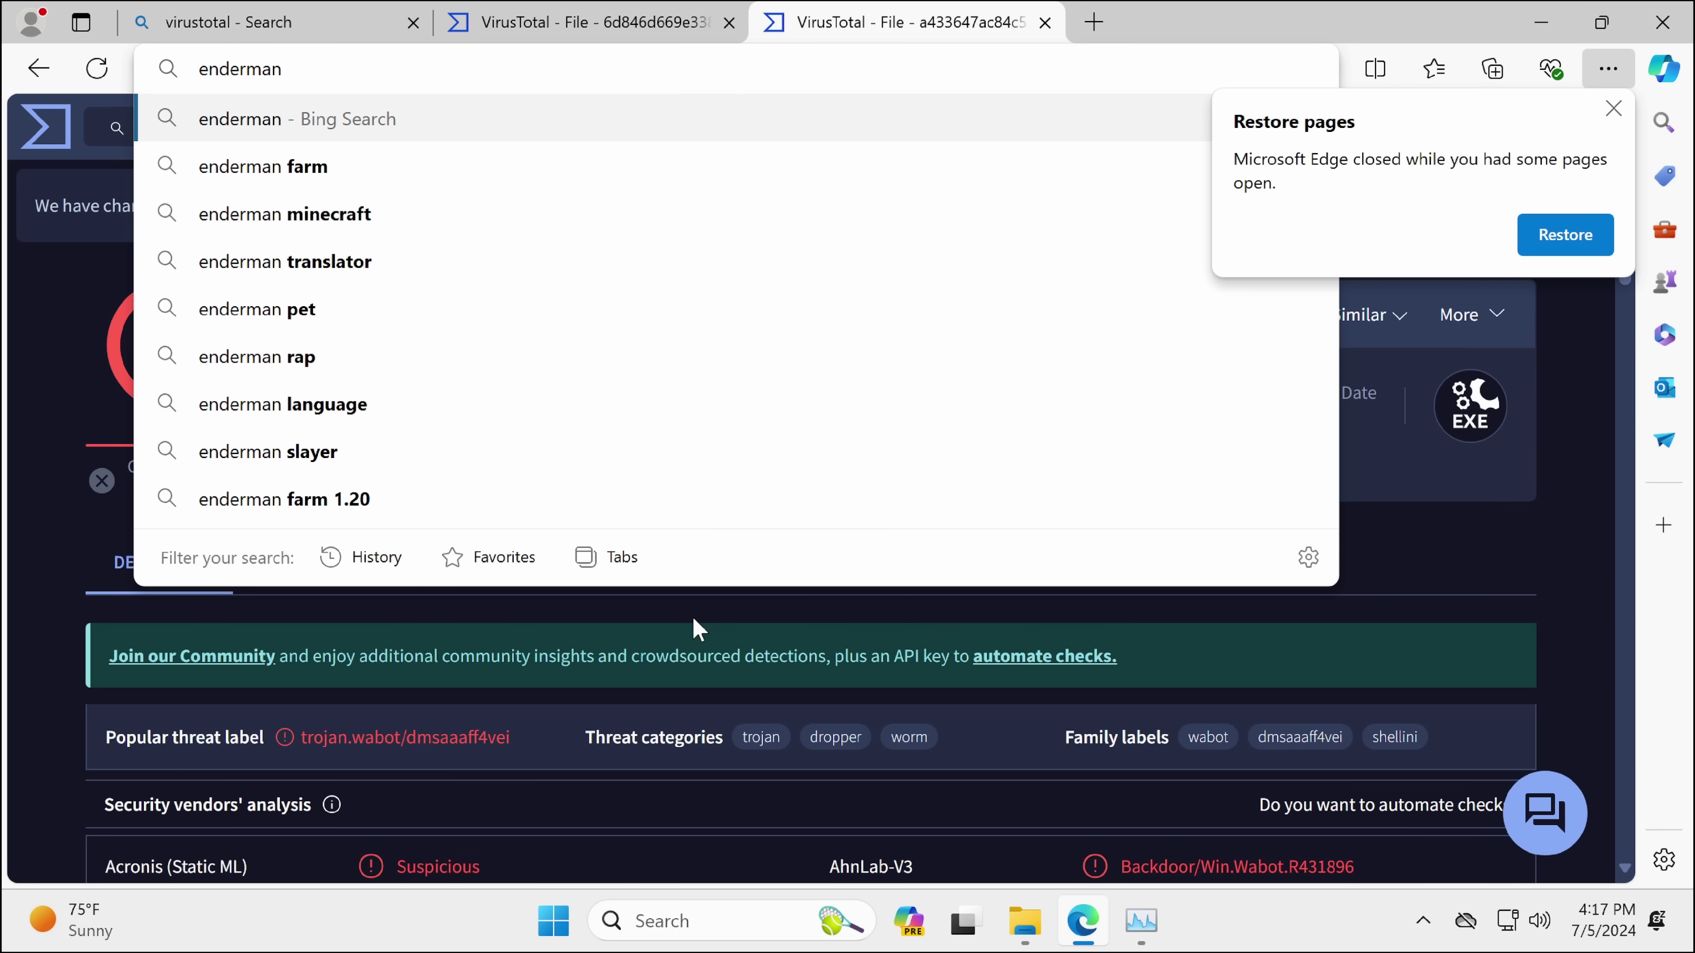
text( malwar)
key(Escape)
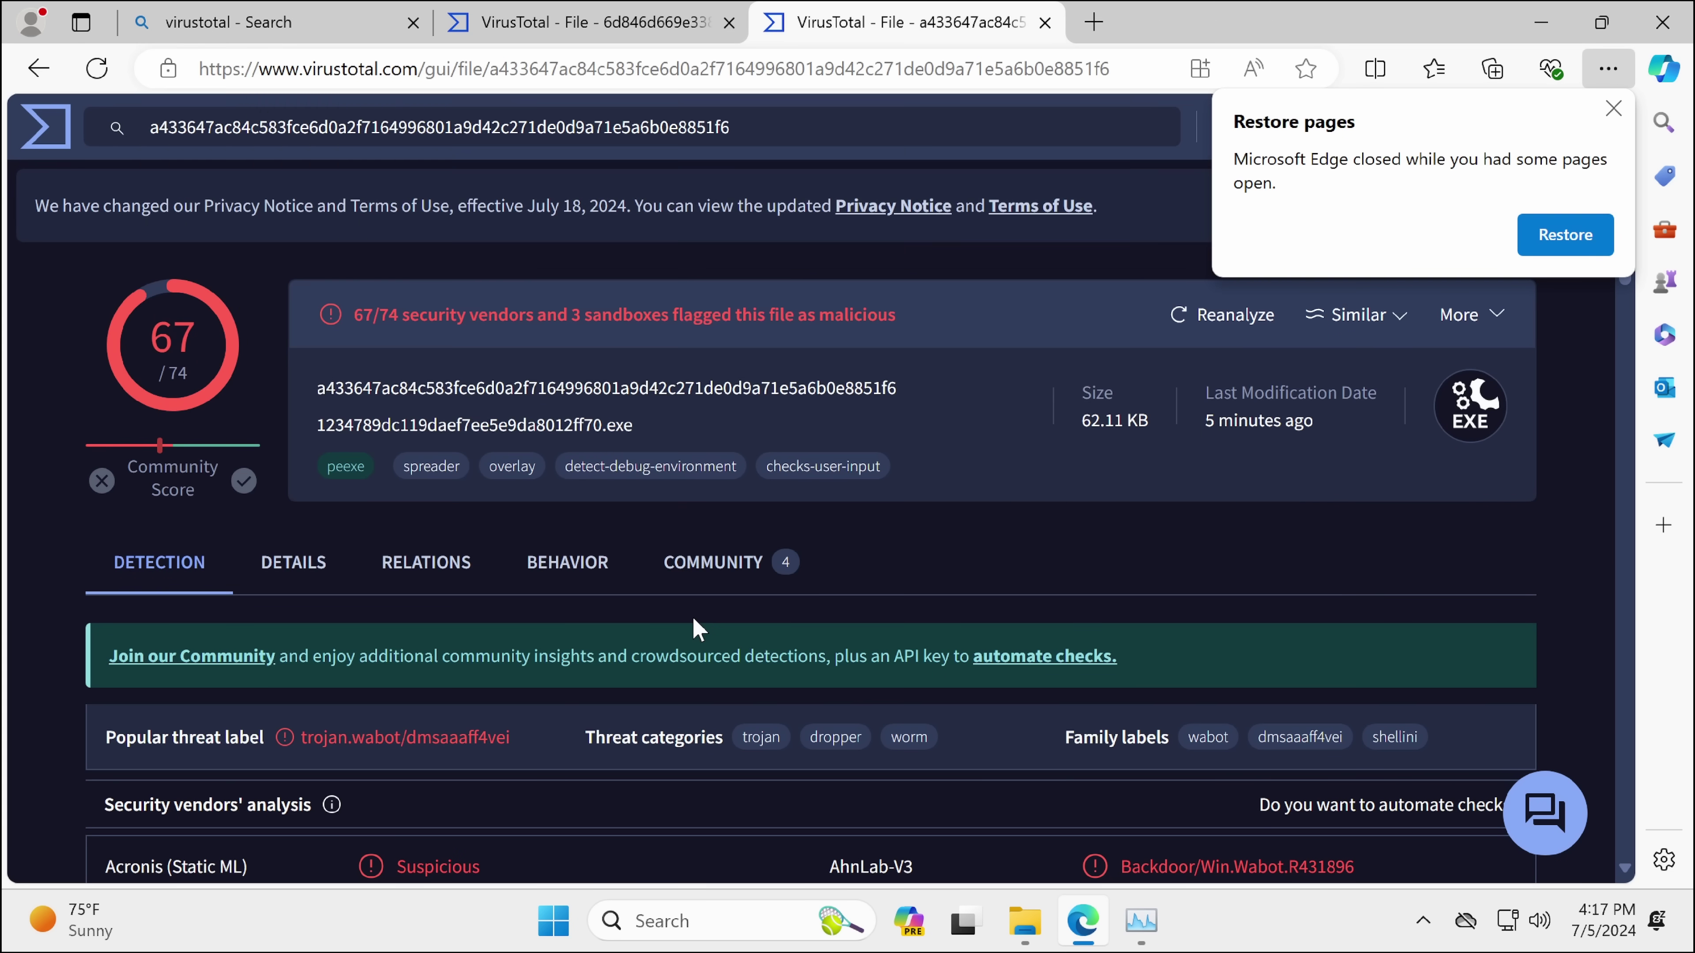
click(1015, 71)
text(malwar)
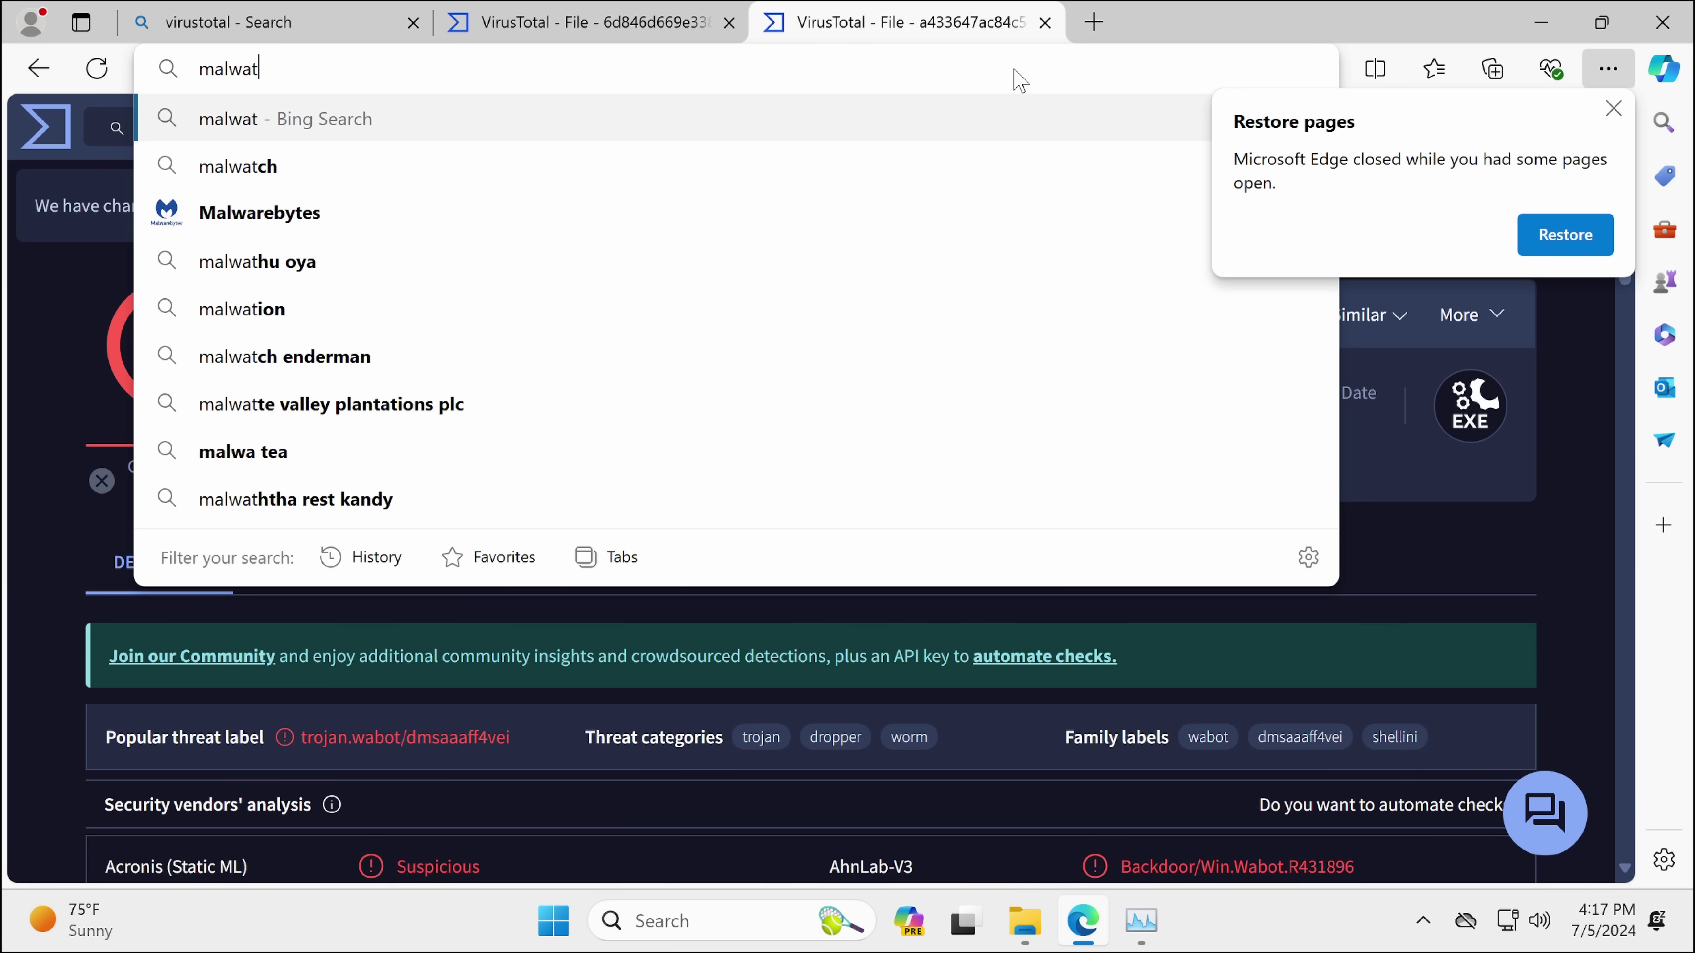
key(Escape)
click(1006, 71)
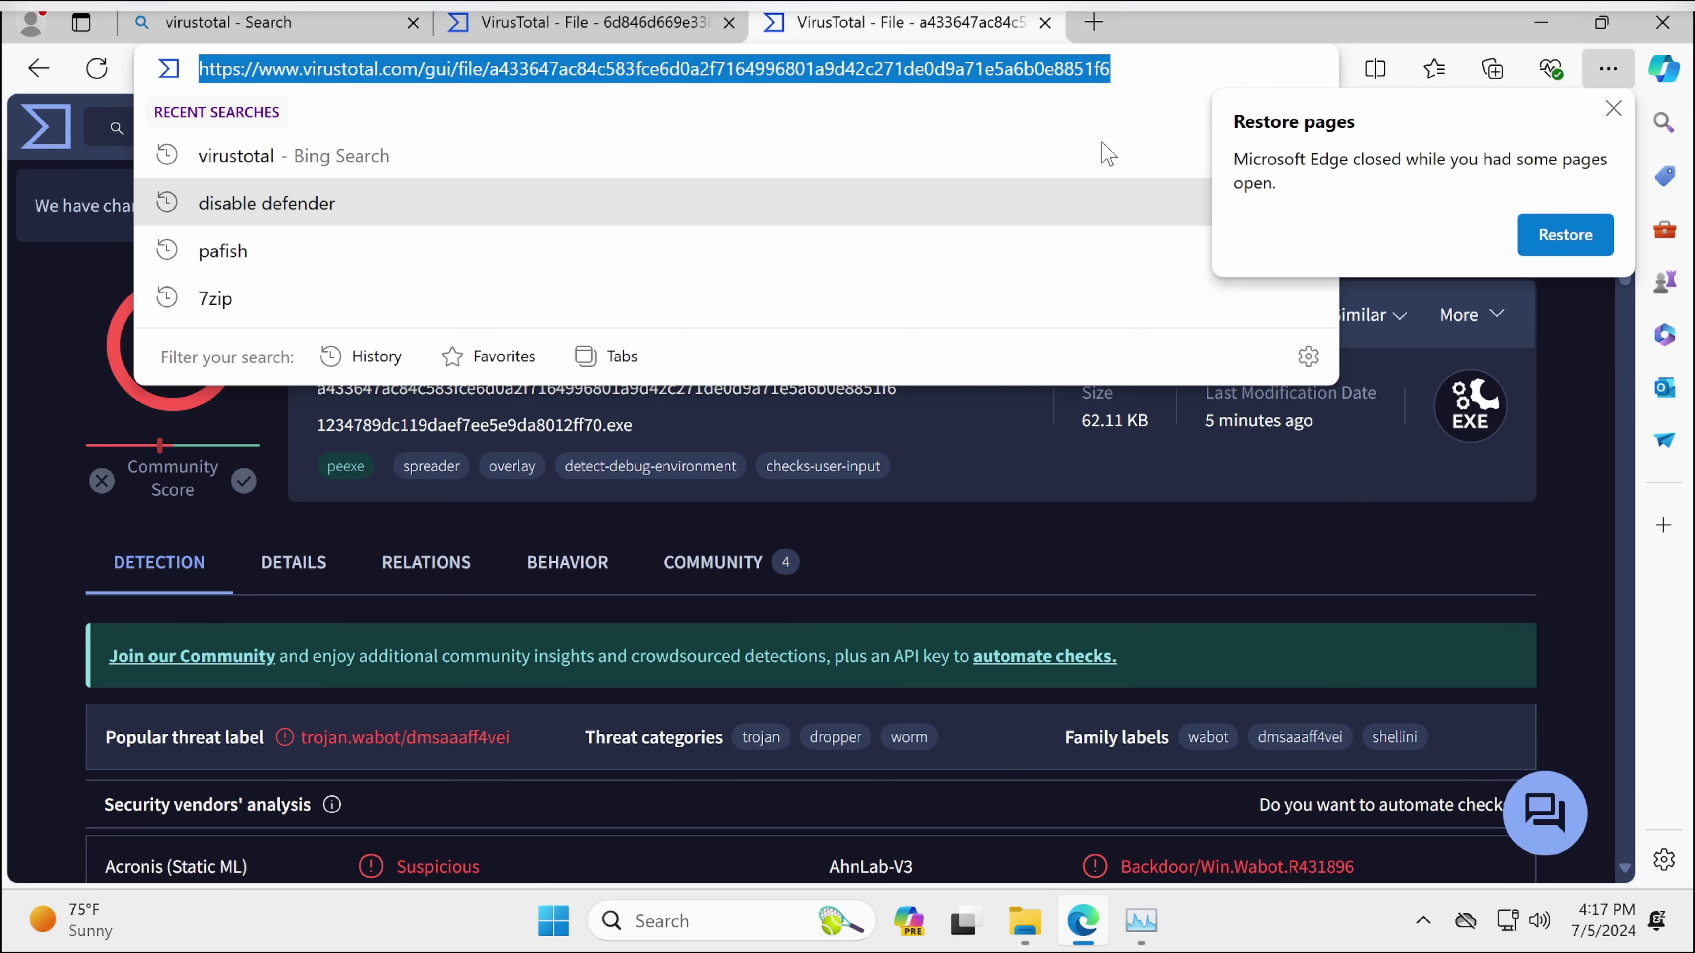
Step: Search for malwatch in a new tab, try google.com, then close Edge
click(1094, 24)
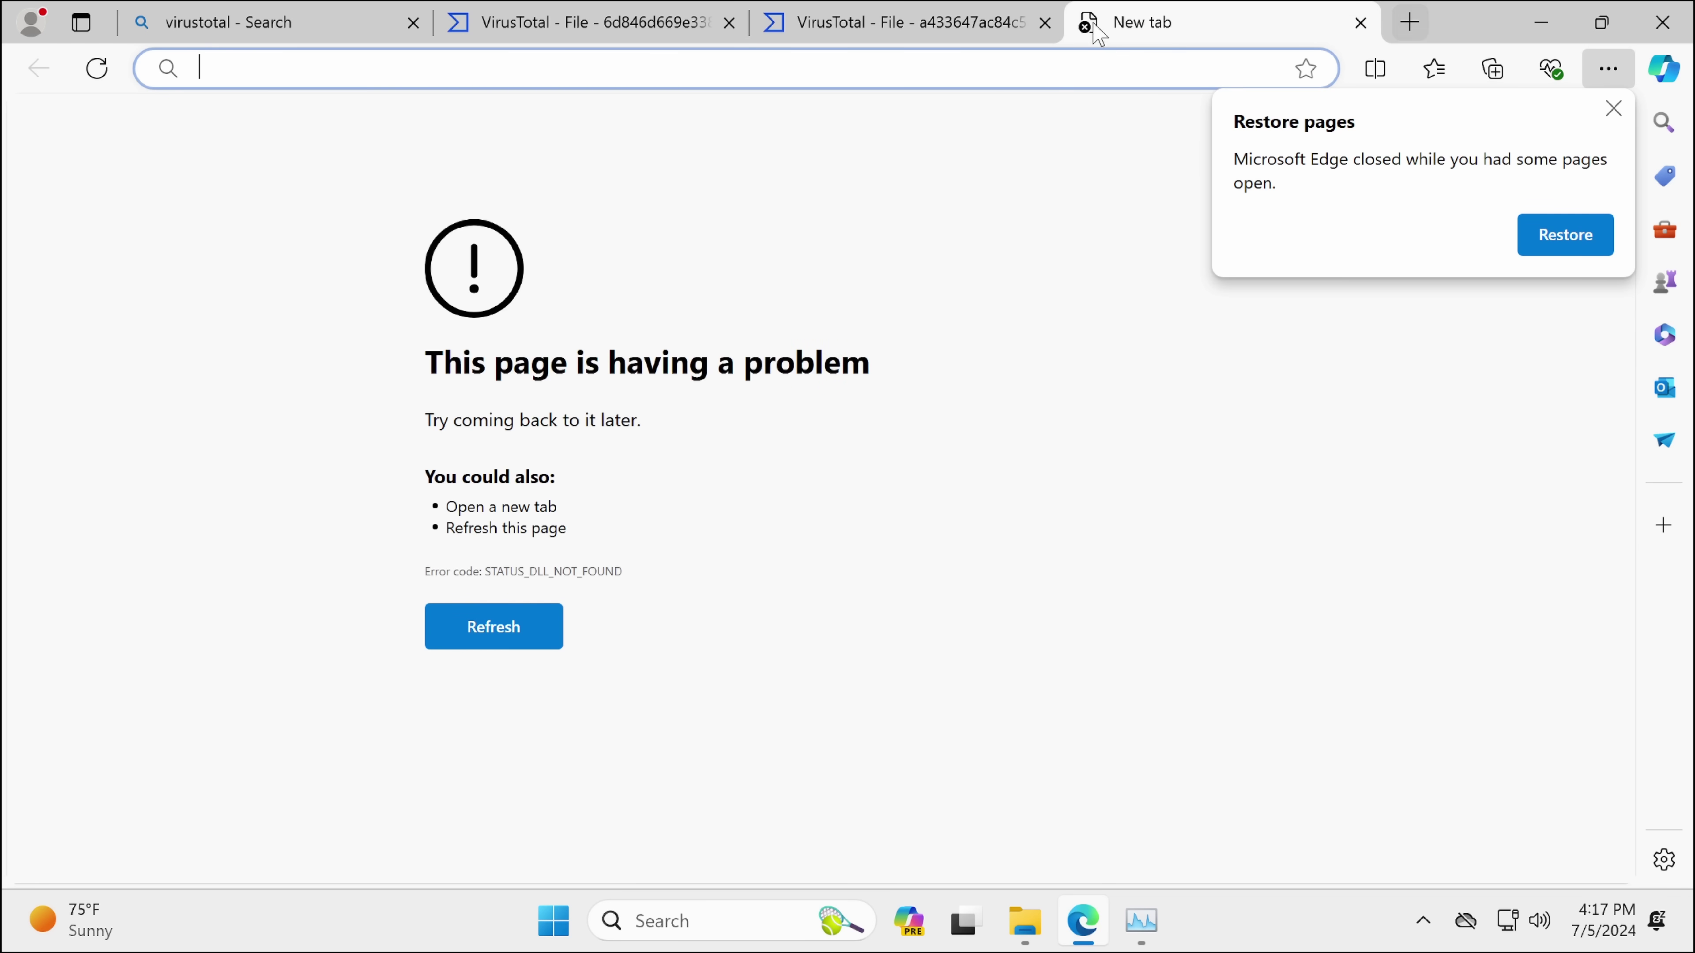
text(malwatch)
key(Return)
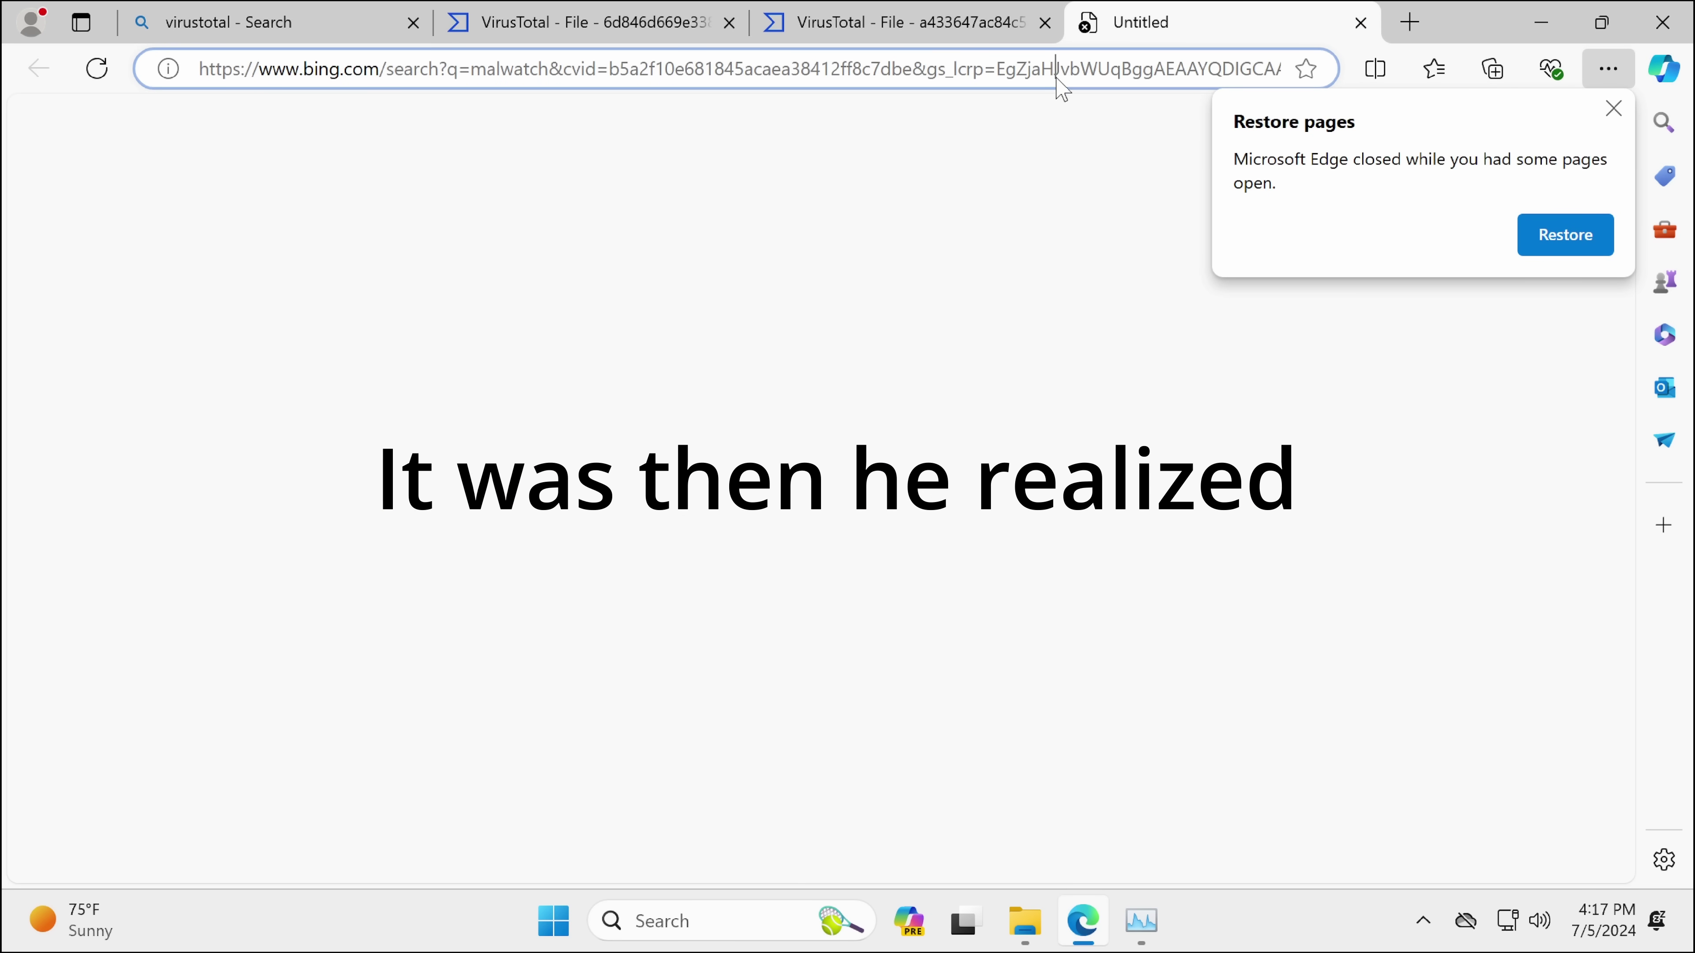
click(1056, 77)
text(google.com)
key(Return)
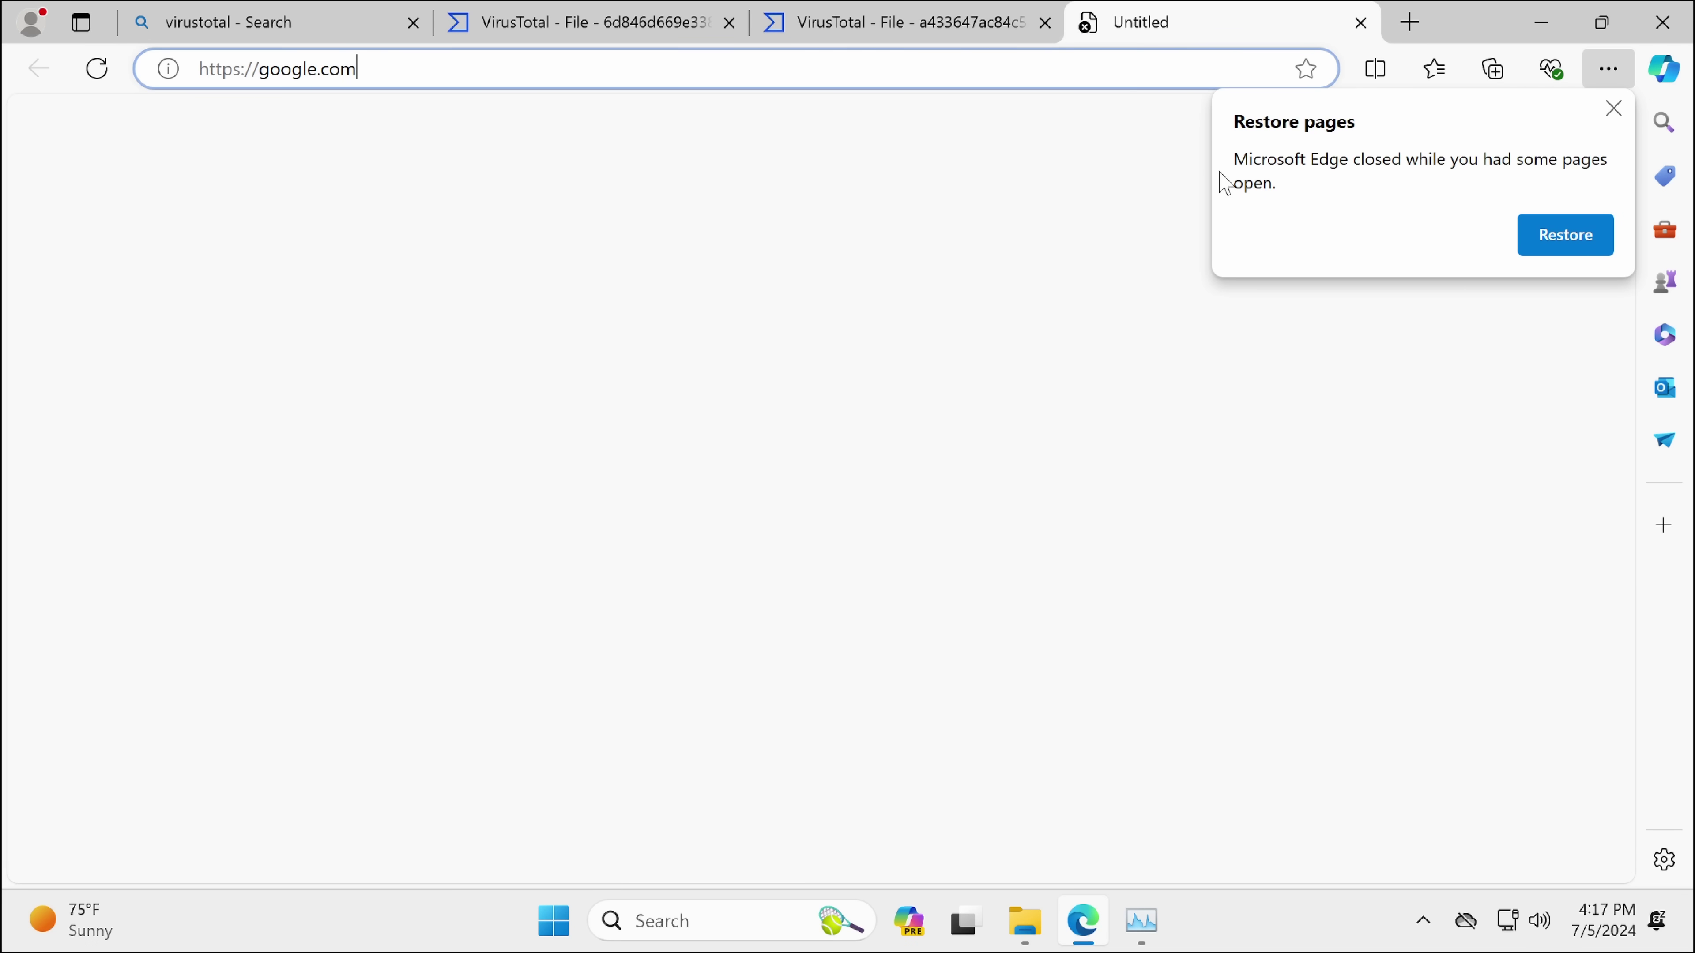
click(1652, 20)
Step: Check that Task Manager no longer lists the sample, dismiss the msedge.exe System Error, and show This PC's drives
click(1140, 921)
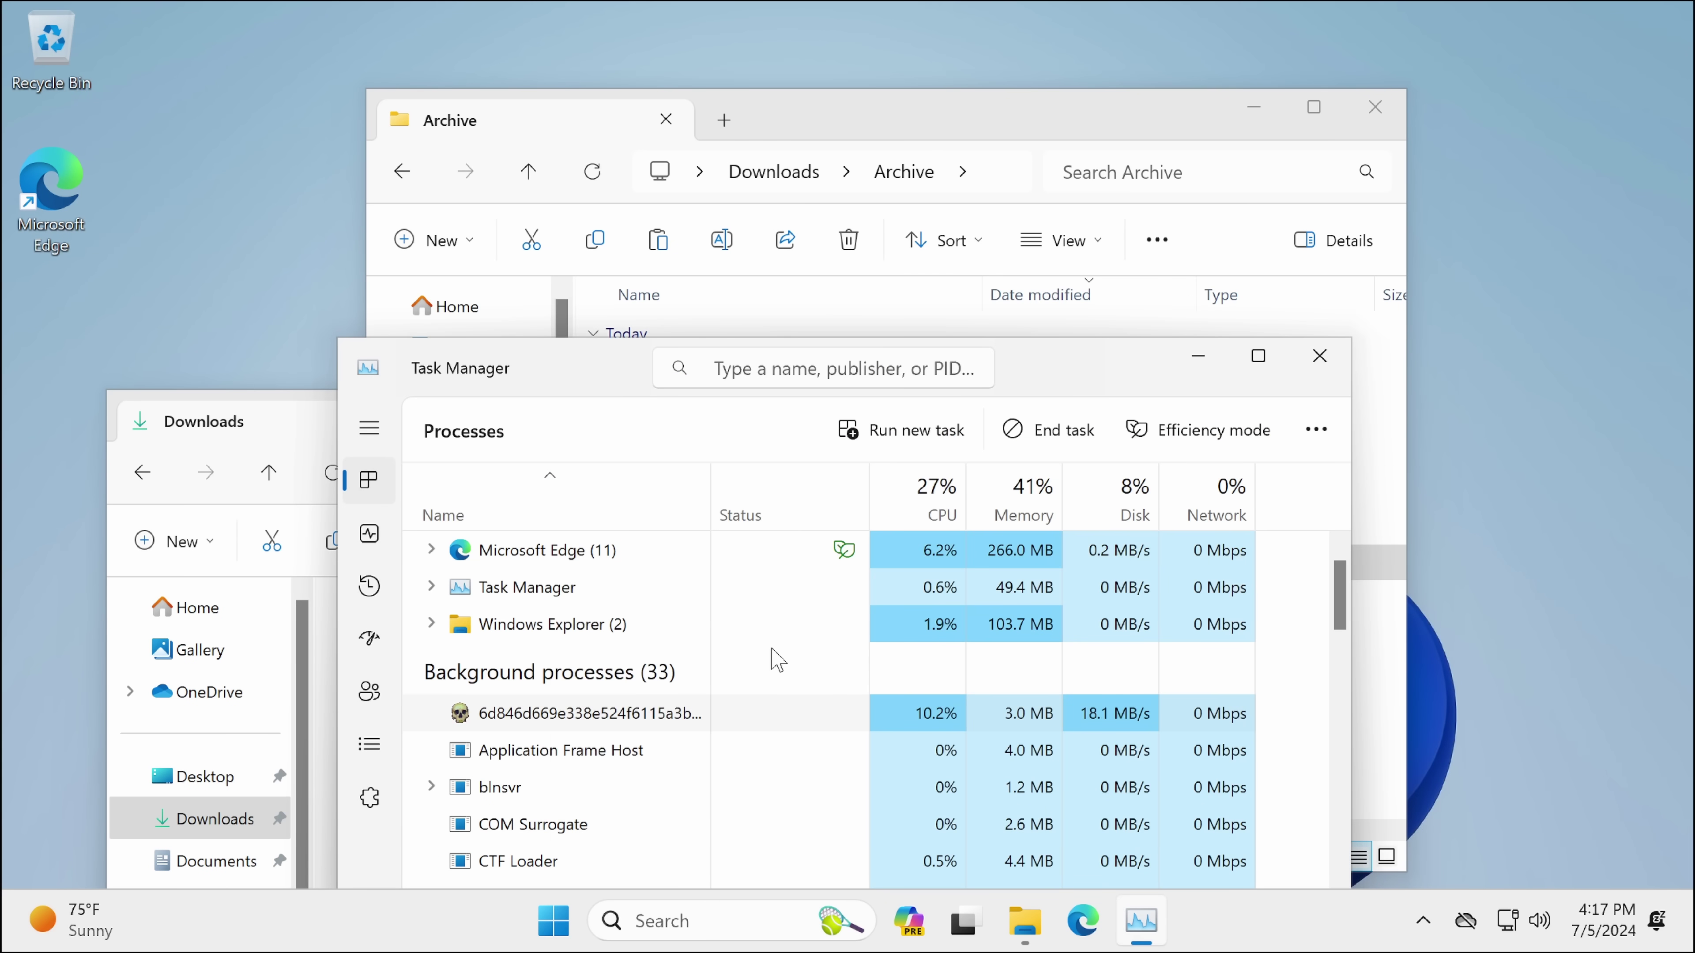
right_click(701, 716)
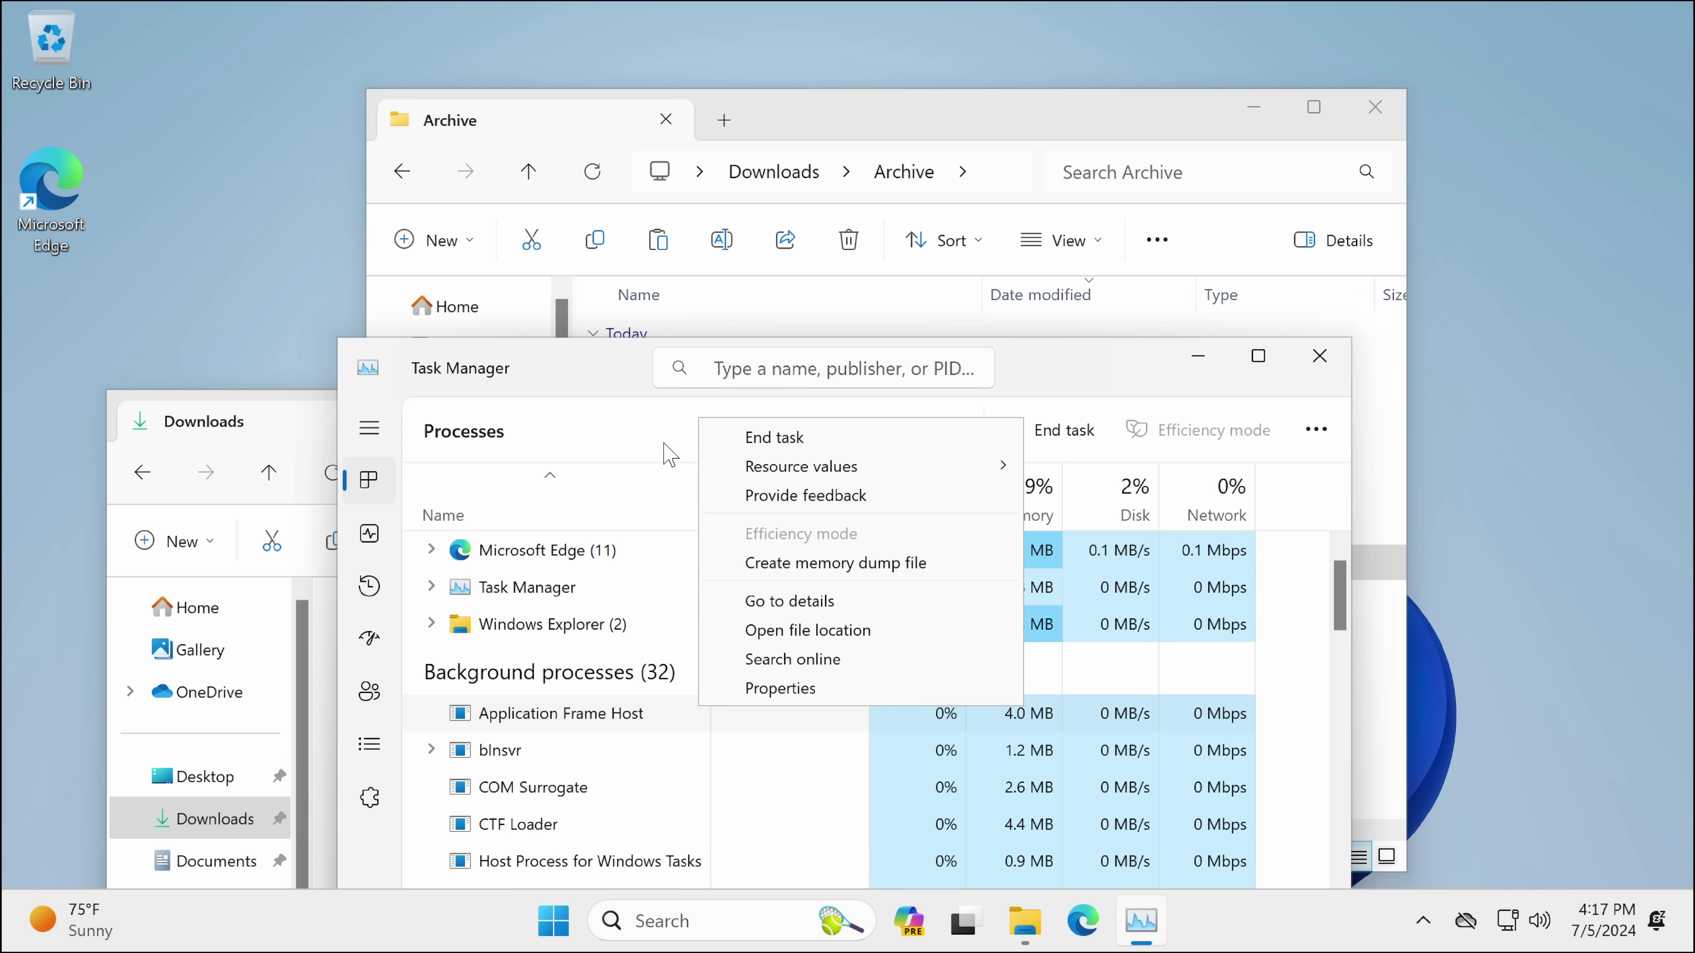
click(598, 585)
drag(625, 372, 774, 111)
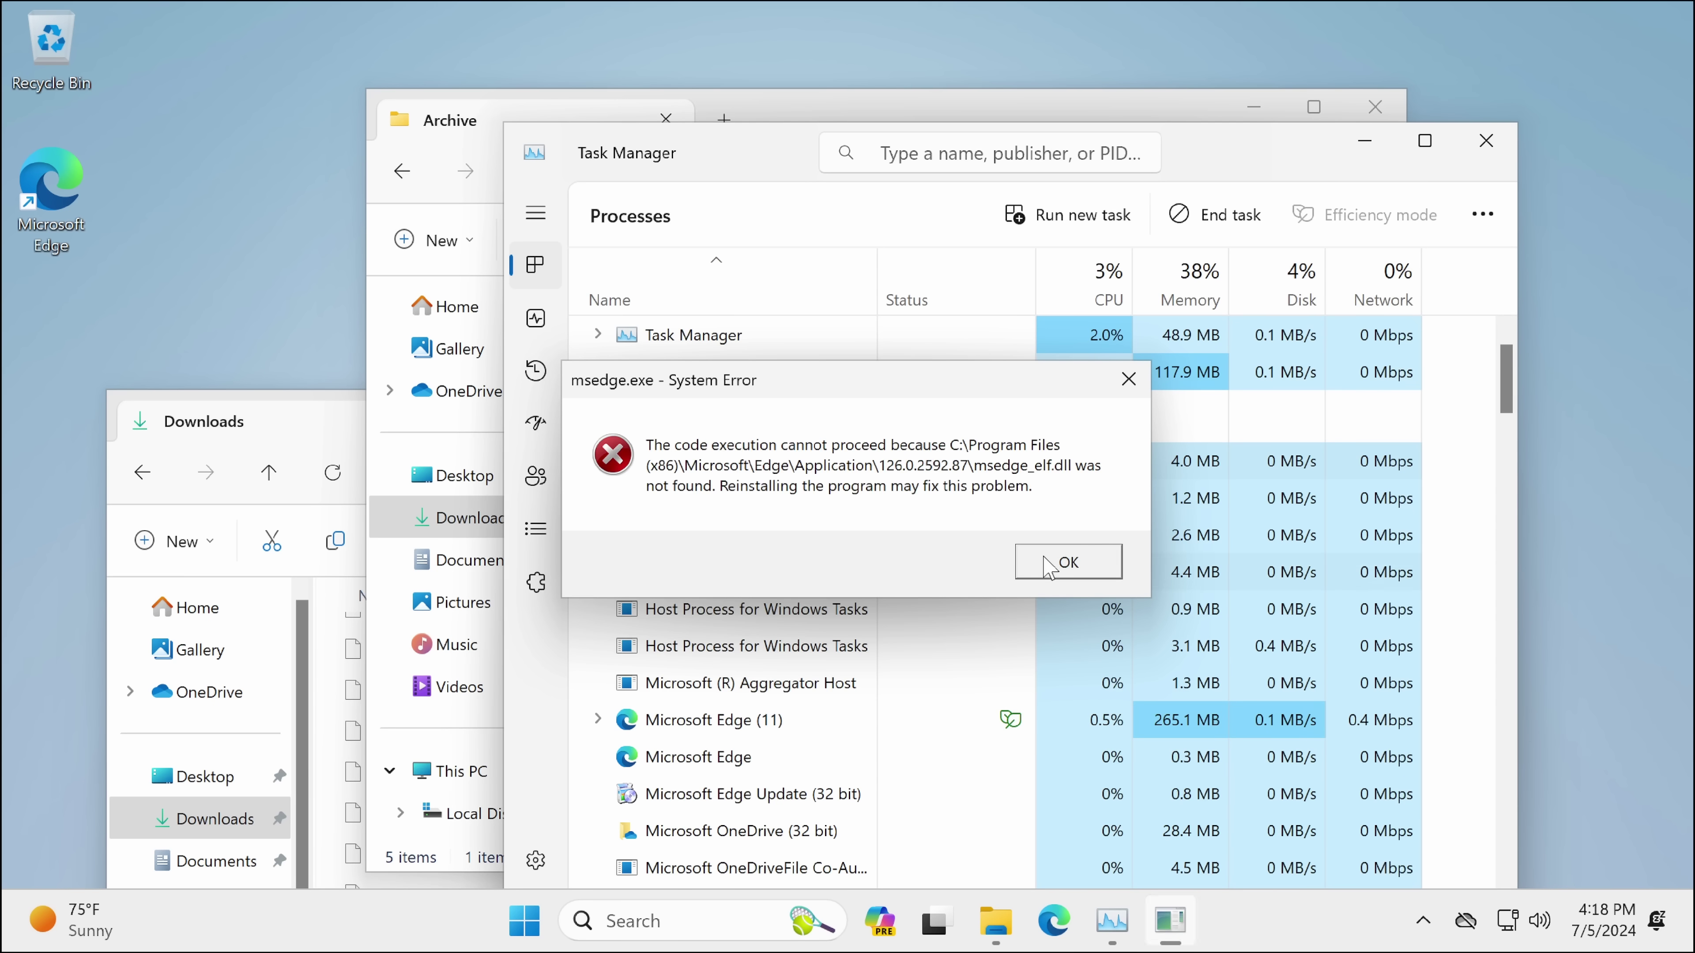
click(1067, 560)
click(437, 771)
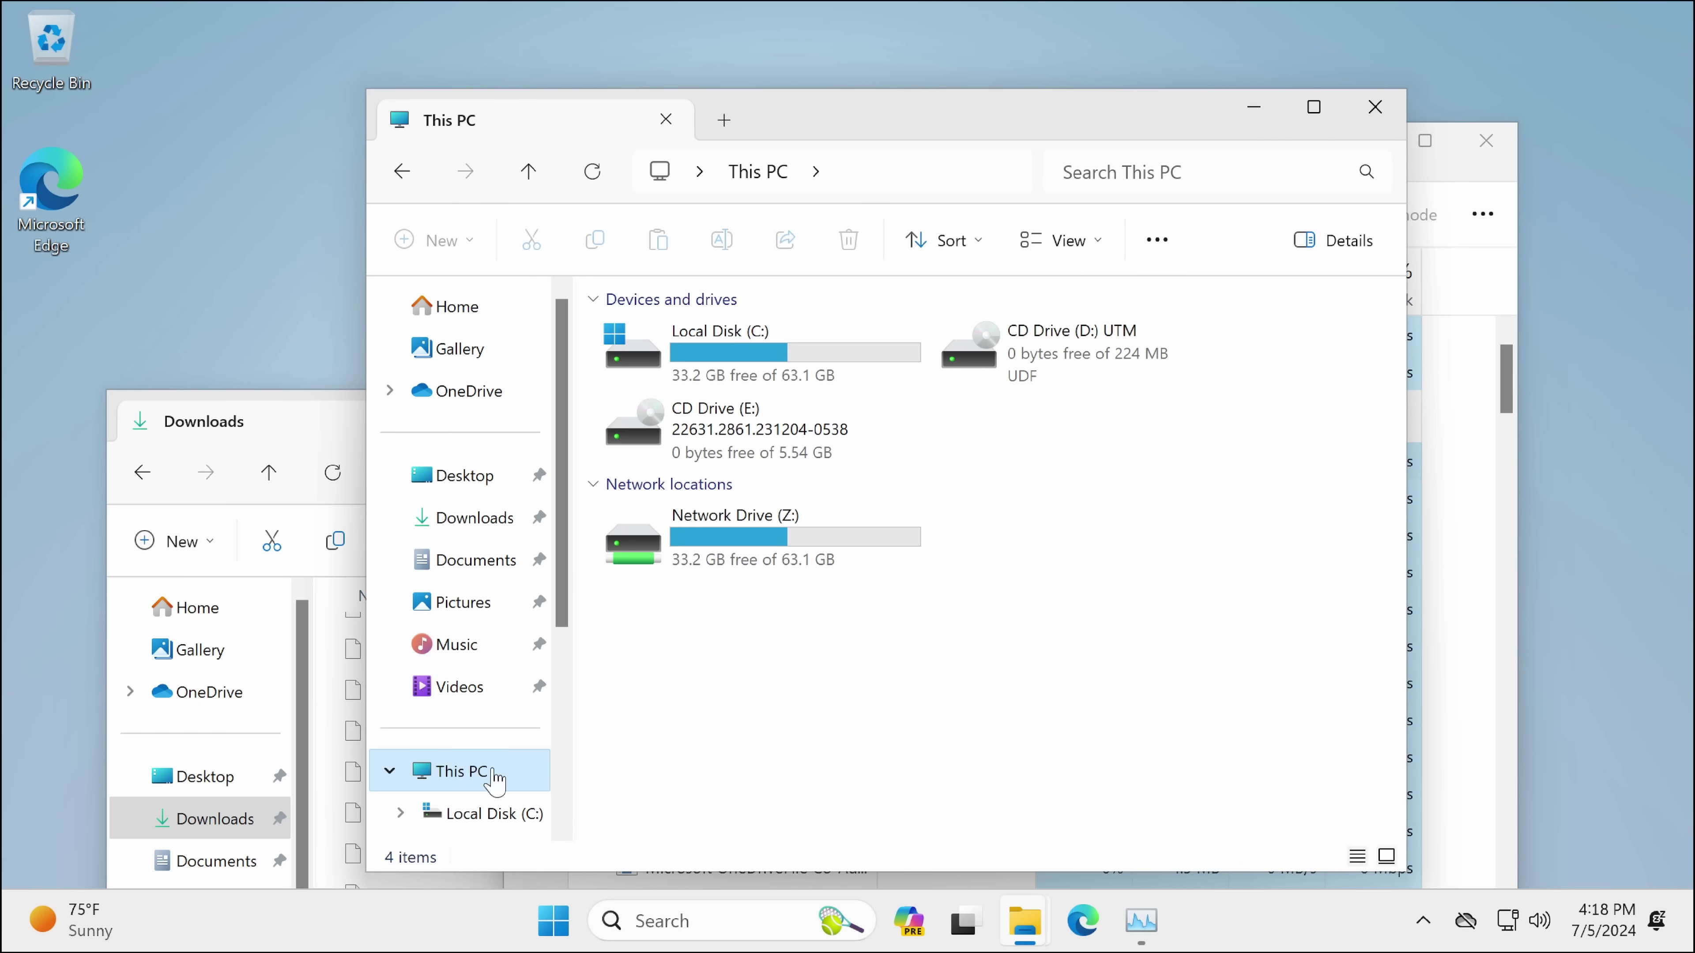
Step: Open Local Disk (C:), dismiss the garbled warning, and browse the Windows NT and Internet Explorer folders
click(730, 312)
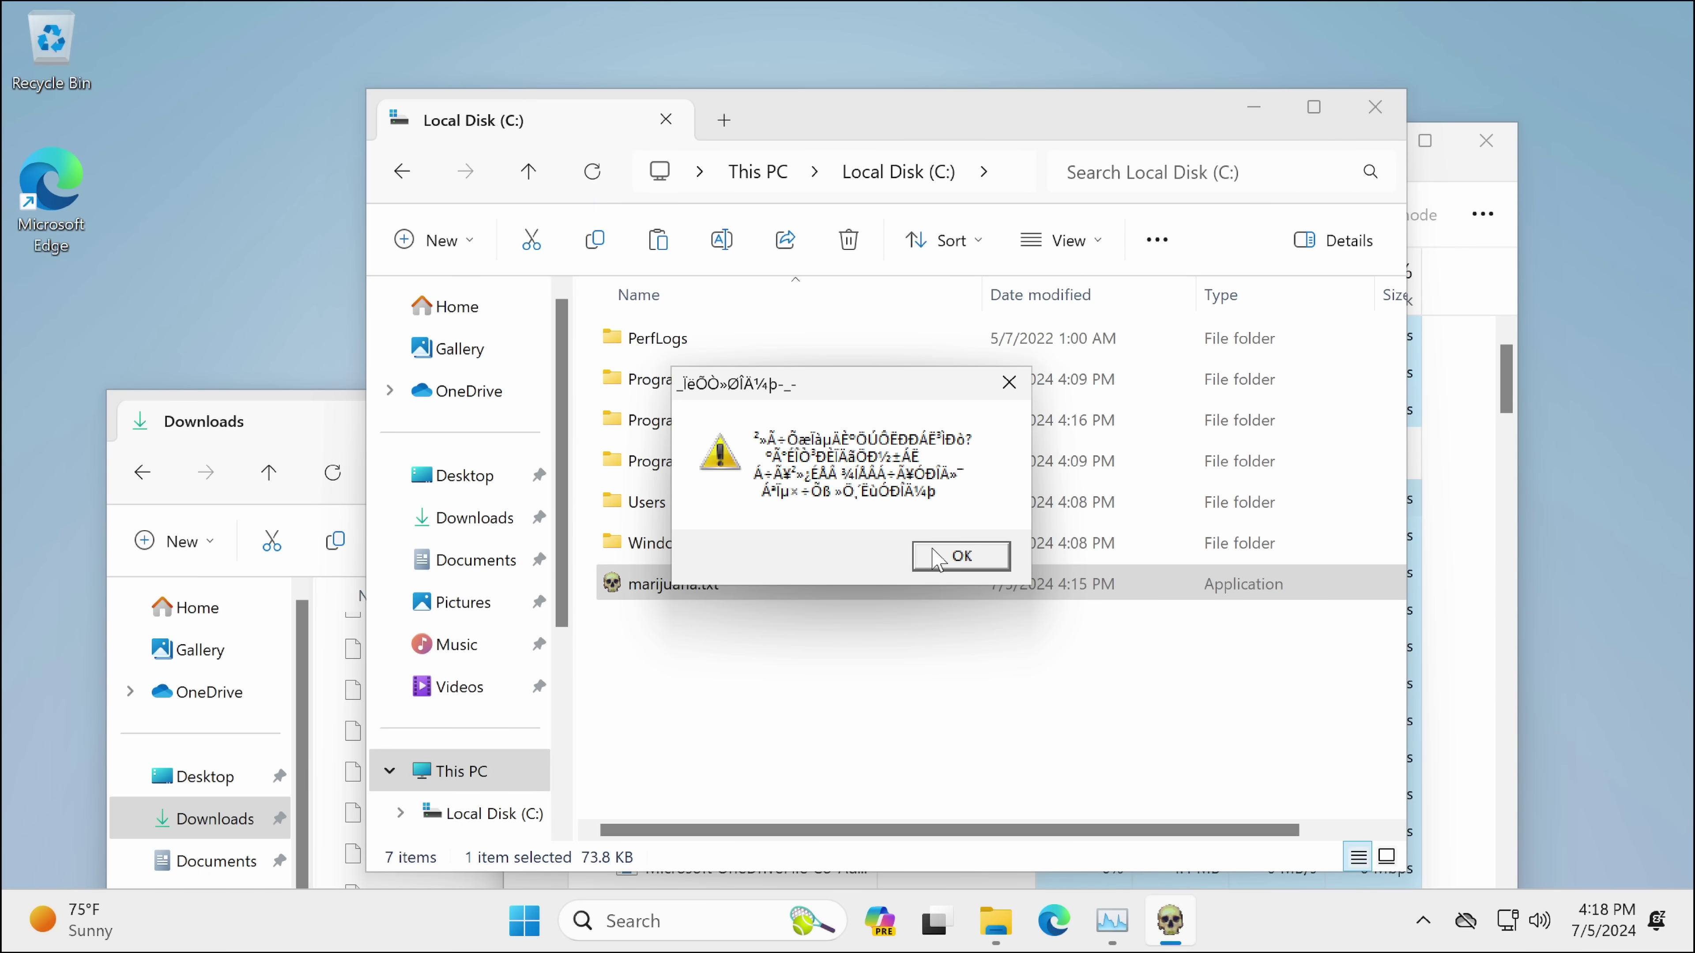
click(936, 557)
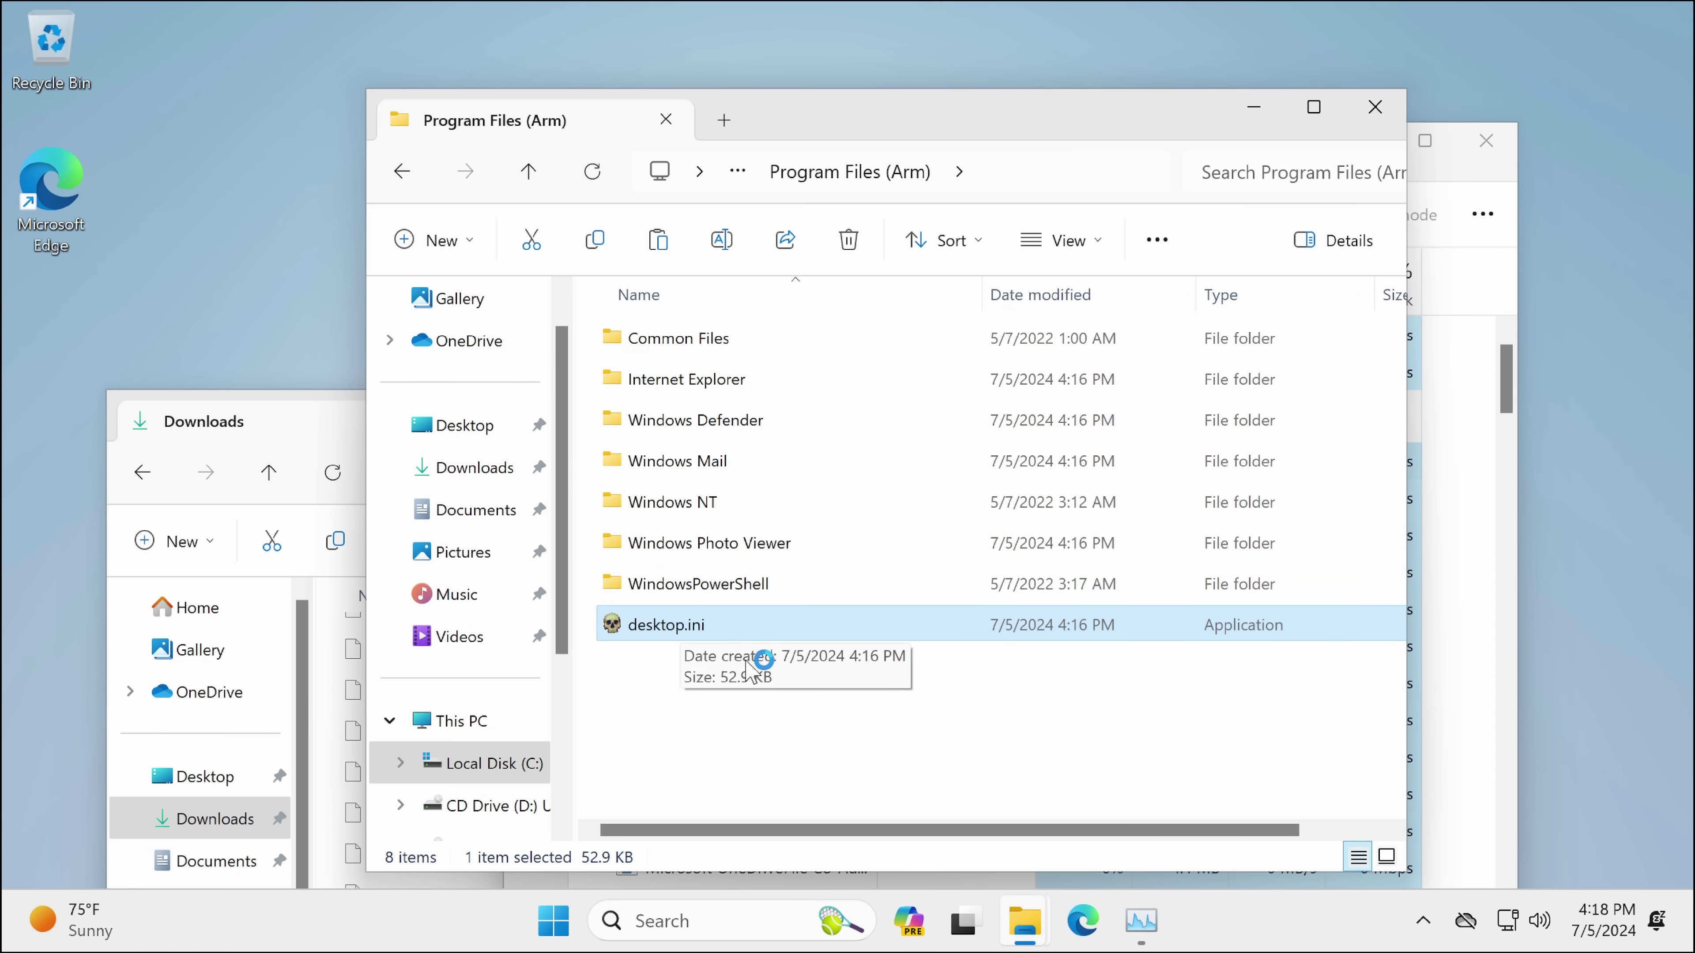
drag(854, 830, 1108, 811)
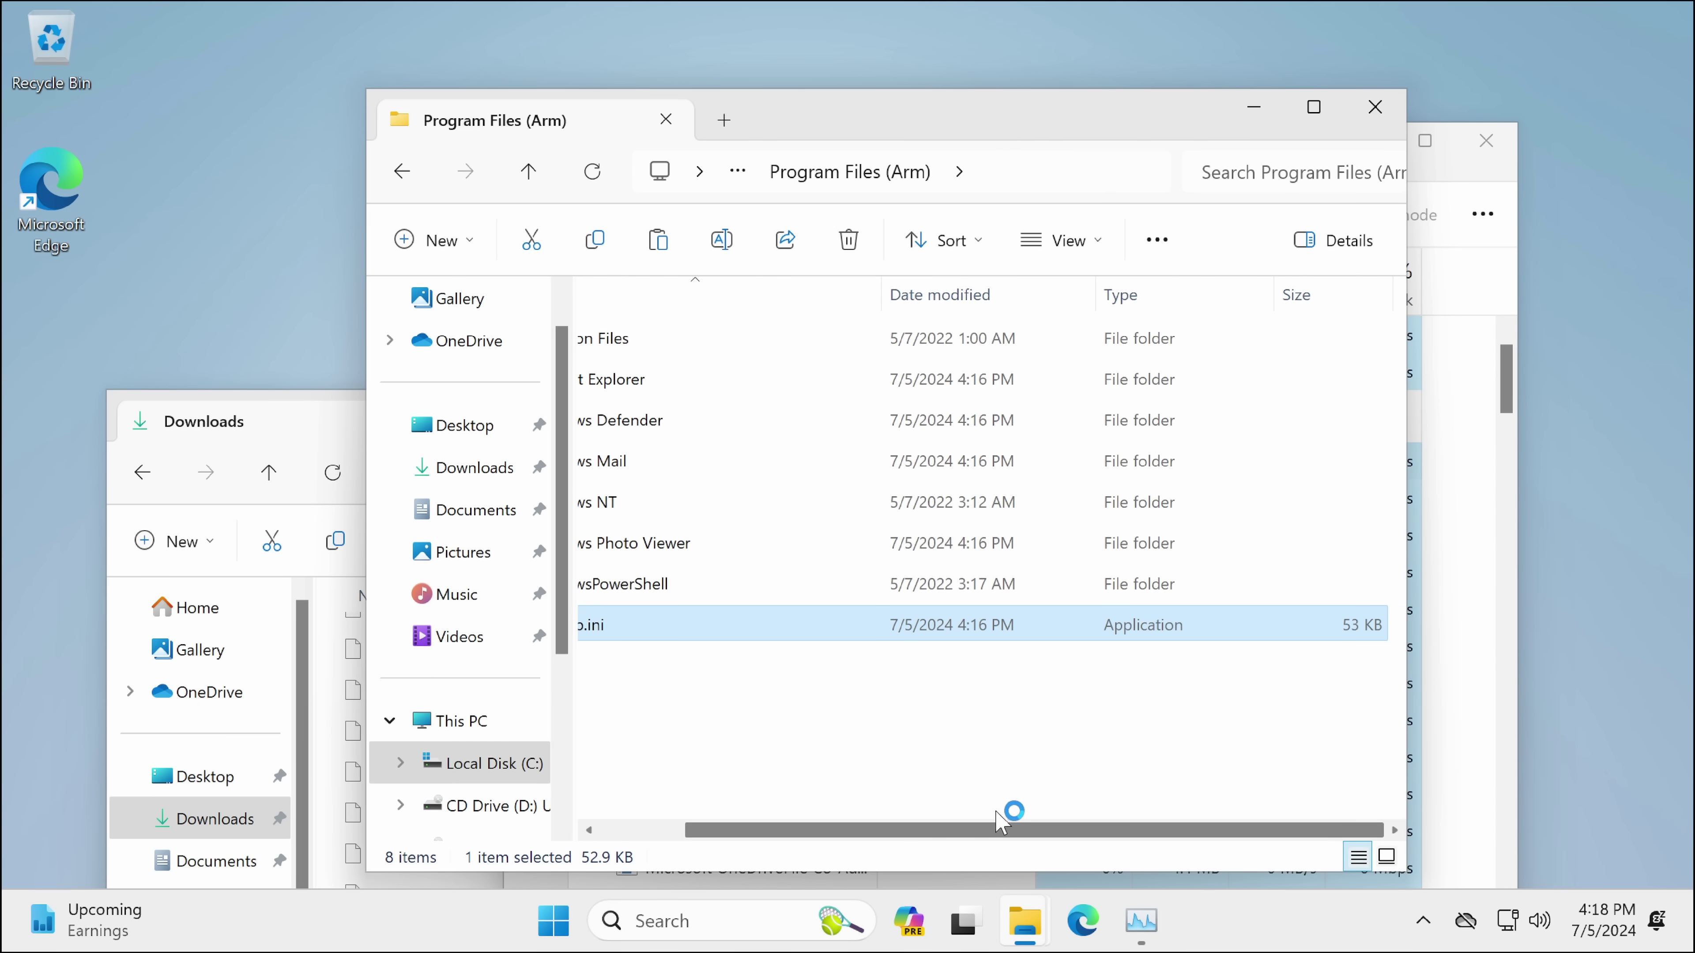
drag(1000, 822, 616, 784)
double_click(670, 493)
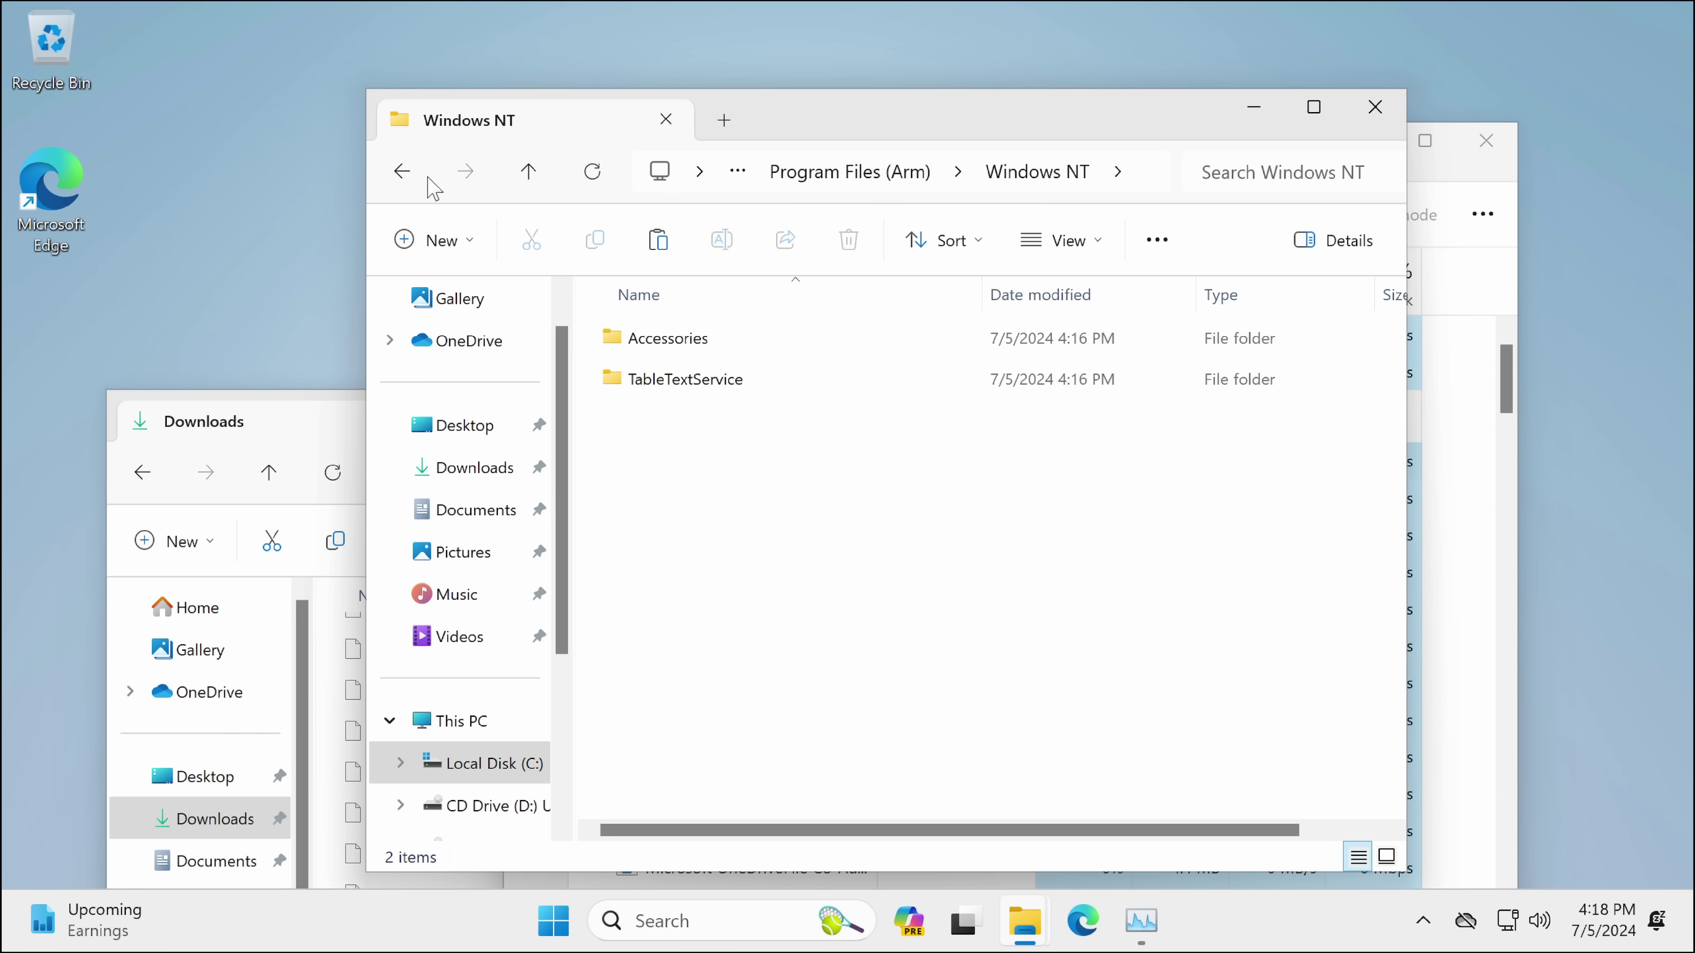
click(403, 172)
click(729, 387)
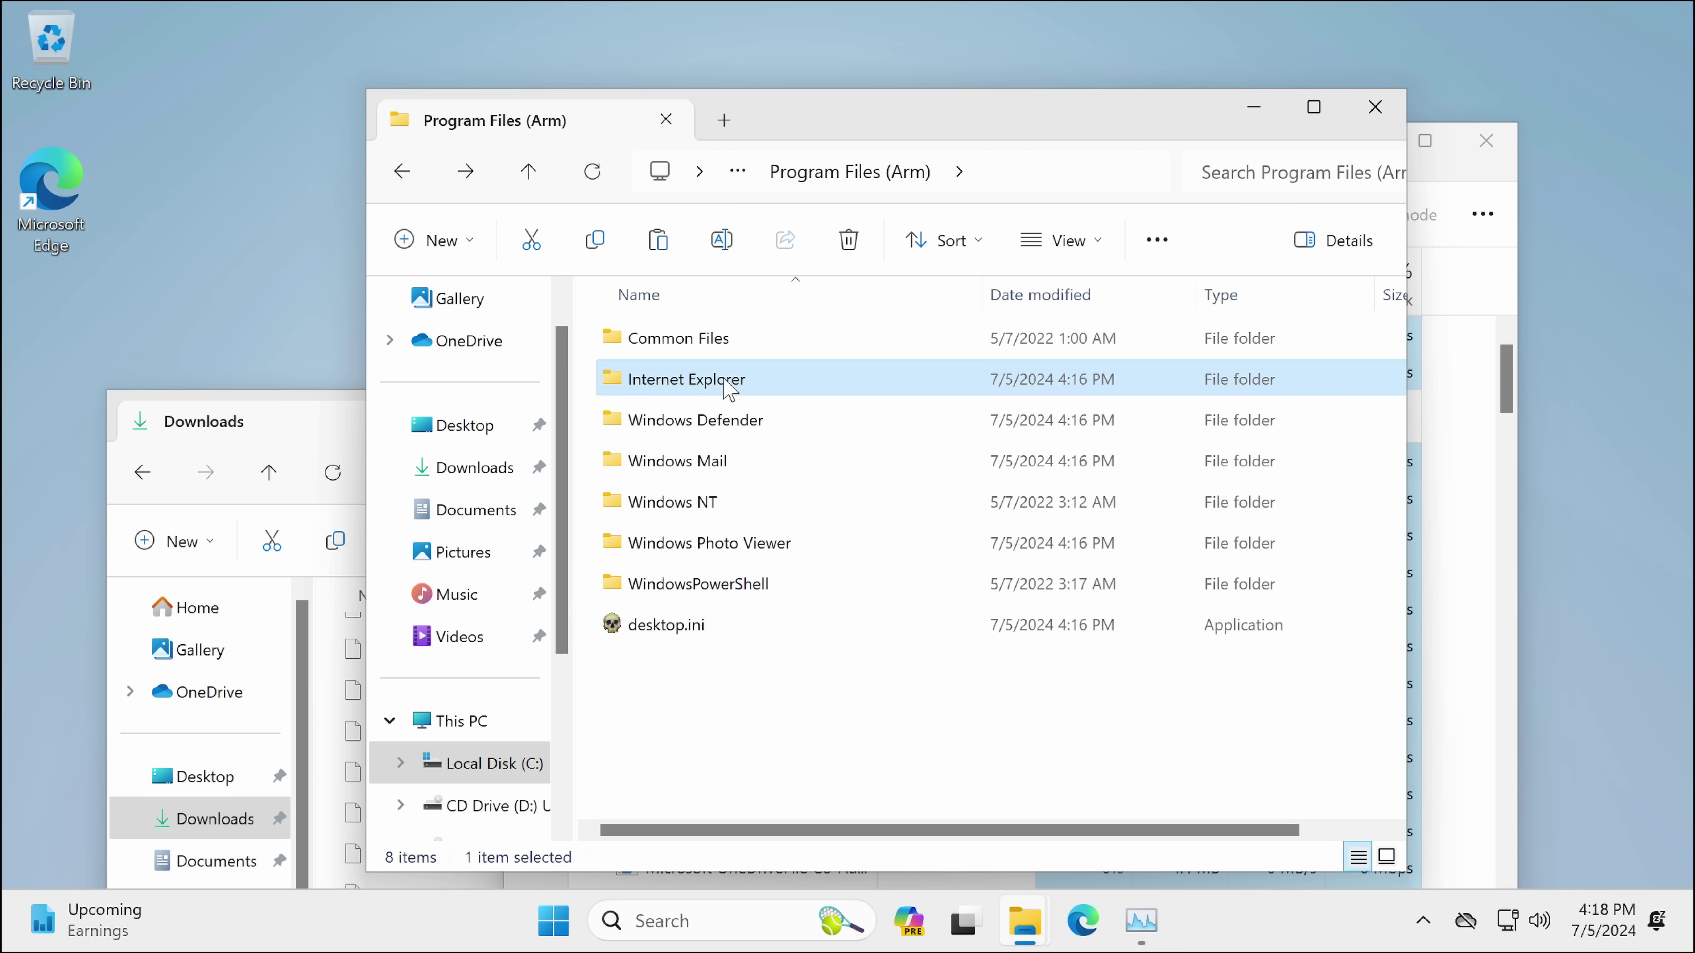
double_click(729, 387)
Step: View Internet Explorer's images folder and its full path, then return to Local Disk (C:) by way of Music
double_click(700, 381)
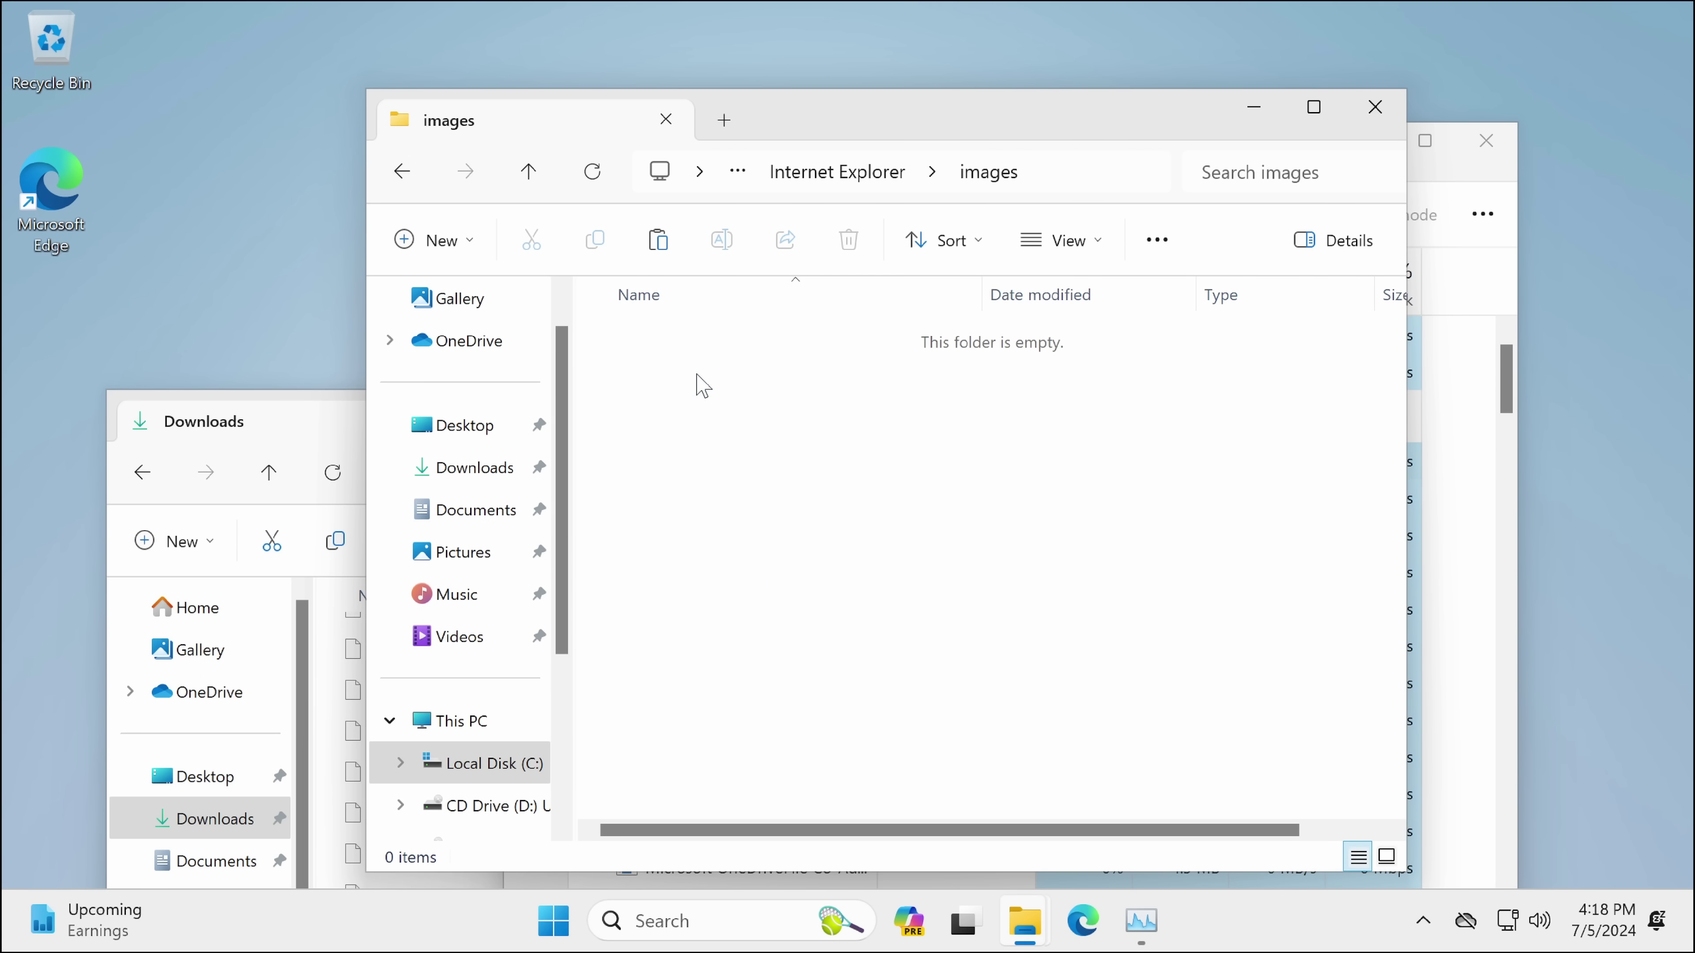
click(804, 169)
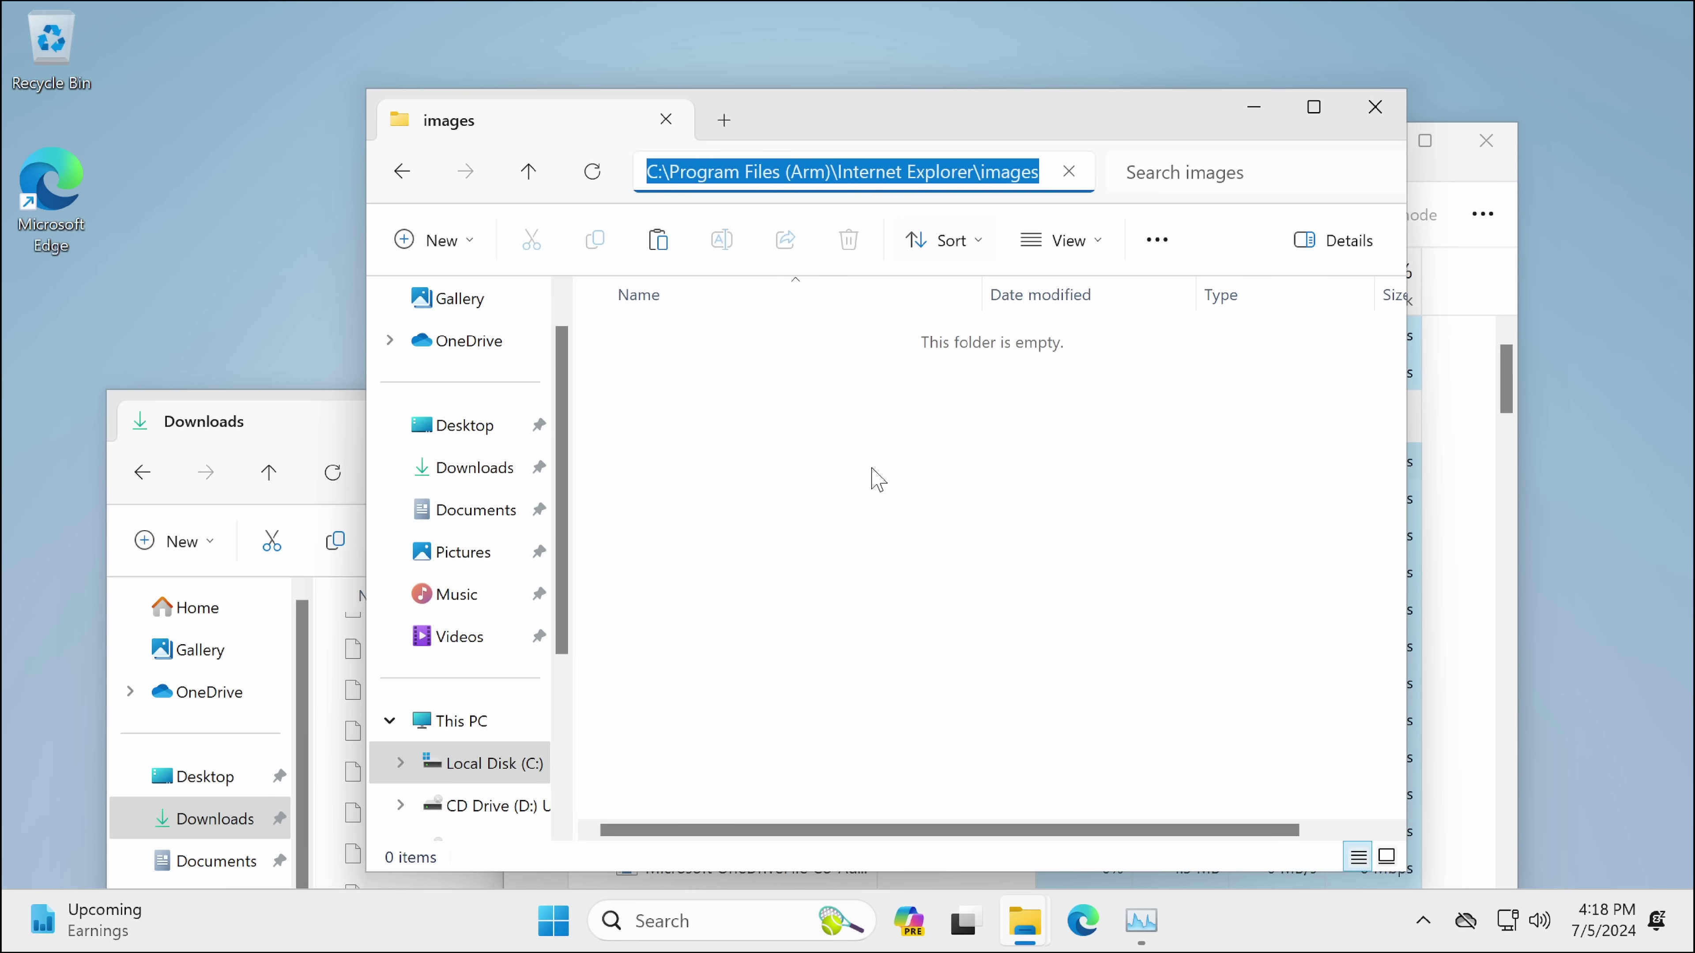
click(878, 479)
click(840, 172)
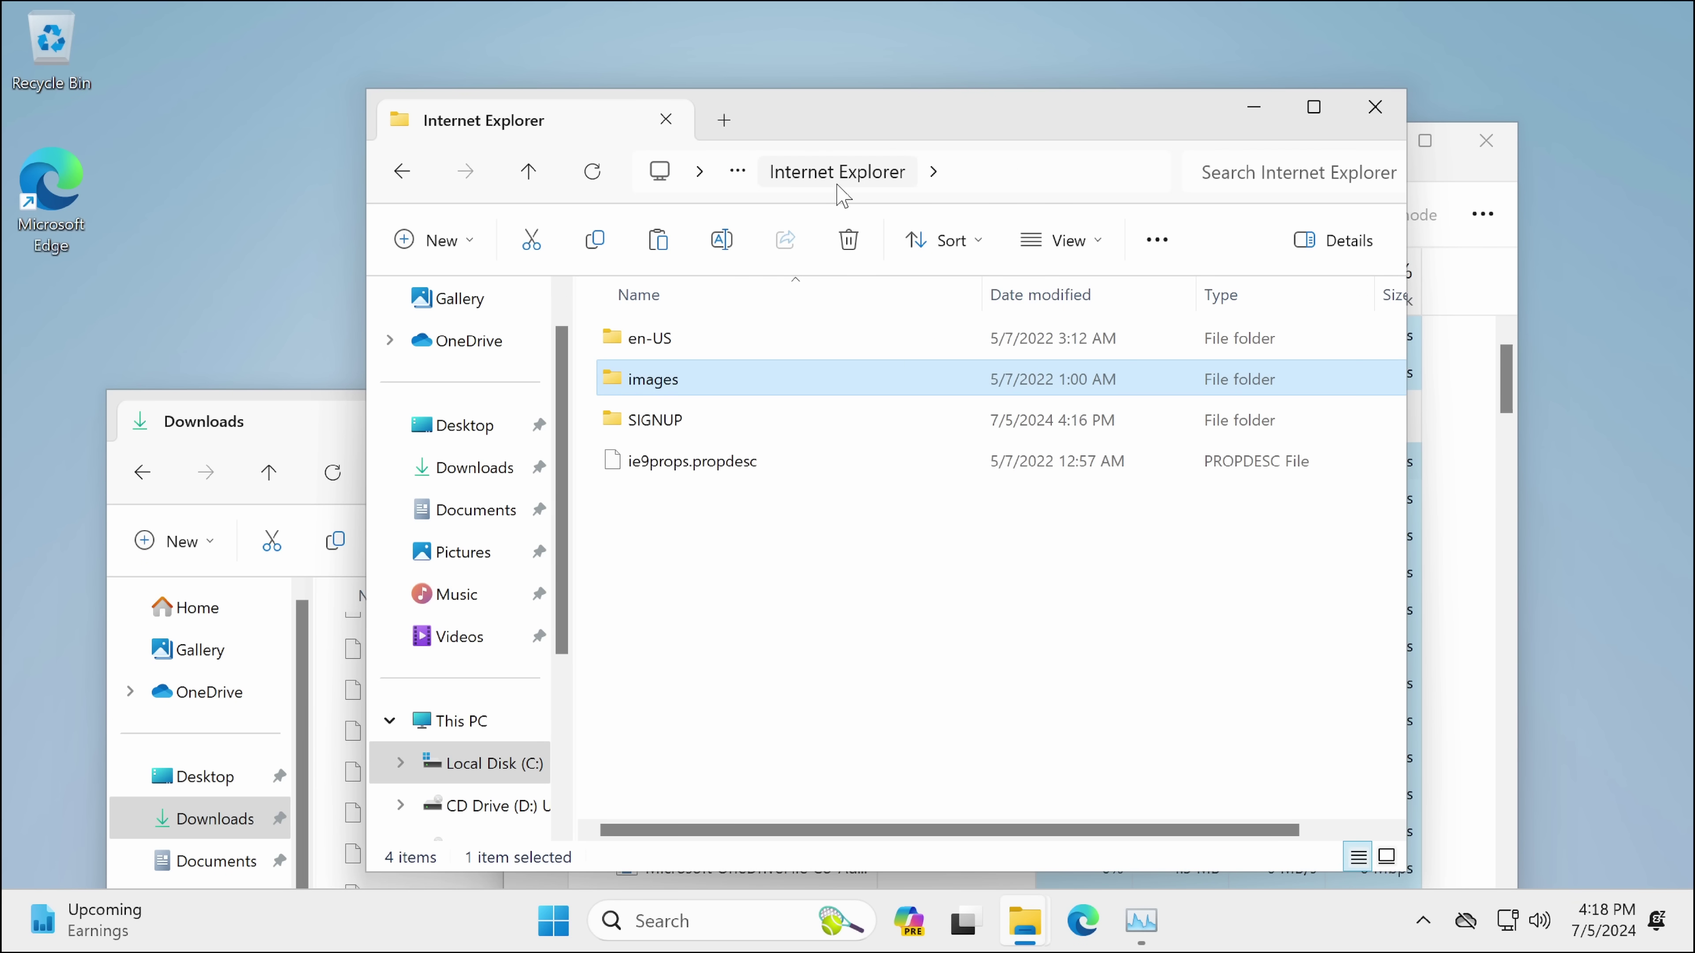
click(699, 172)
click(453, 594)
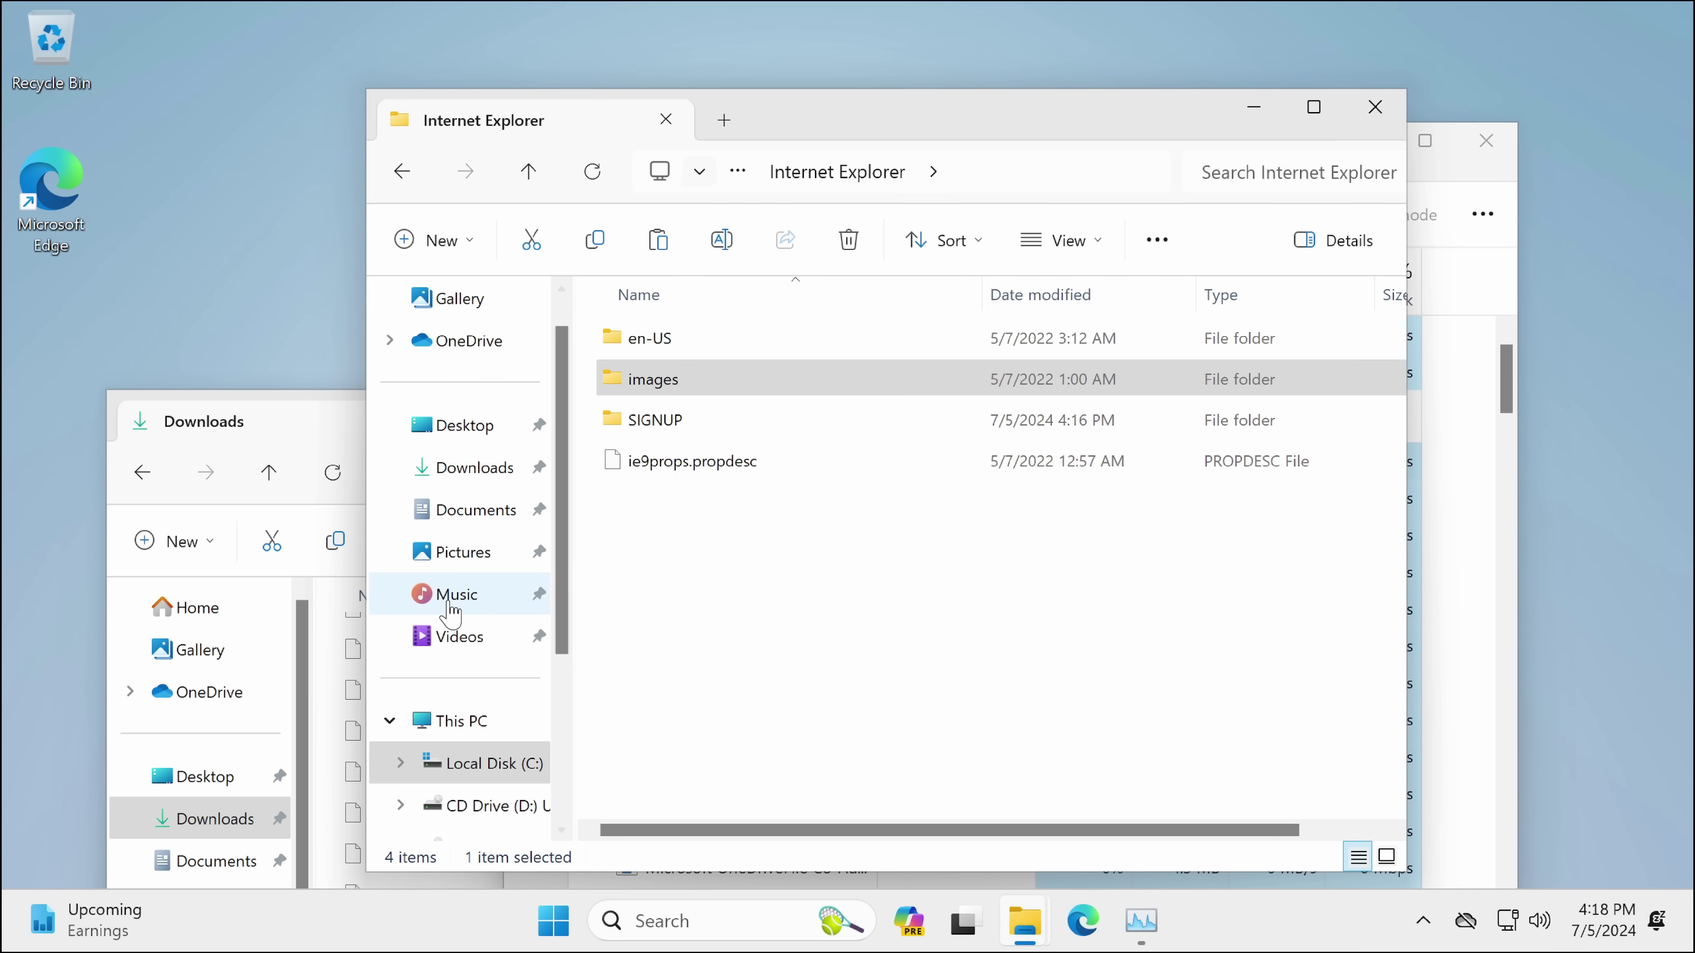
click(444, 763)
Step: Open marijuana.txt's Properties and review its General details and Security permissions
click(674, 589)
right_click(675, 591)
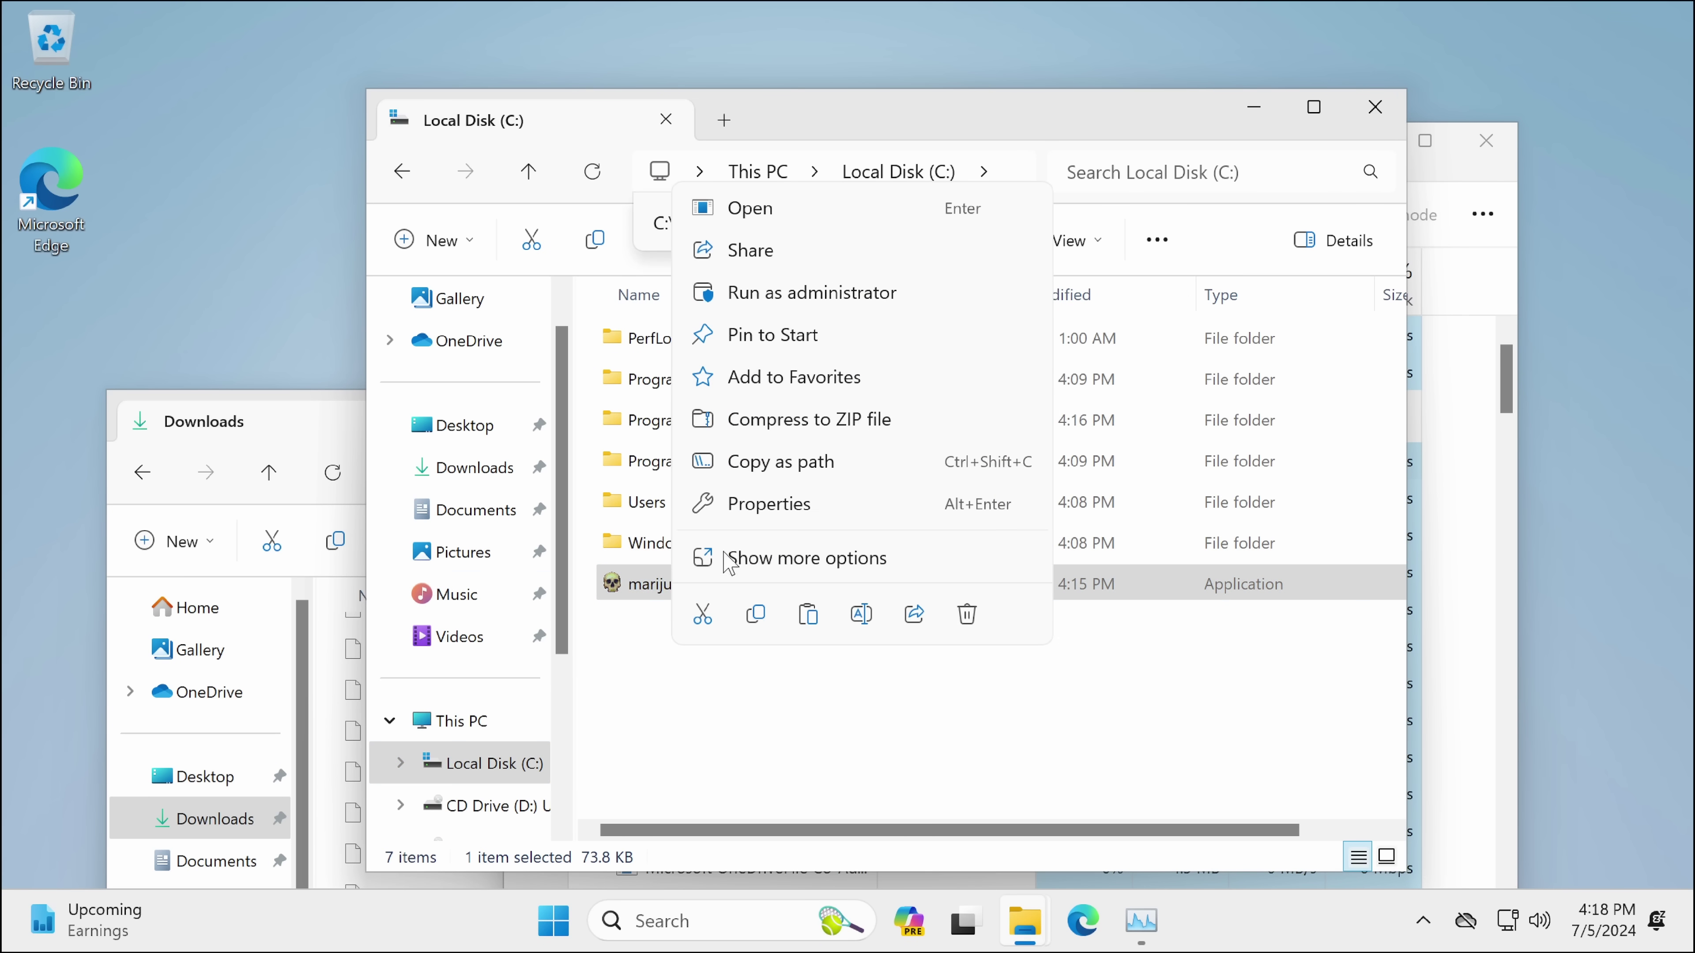
click(762, 506)
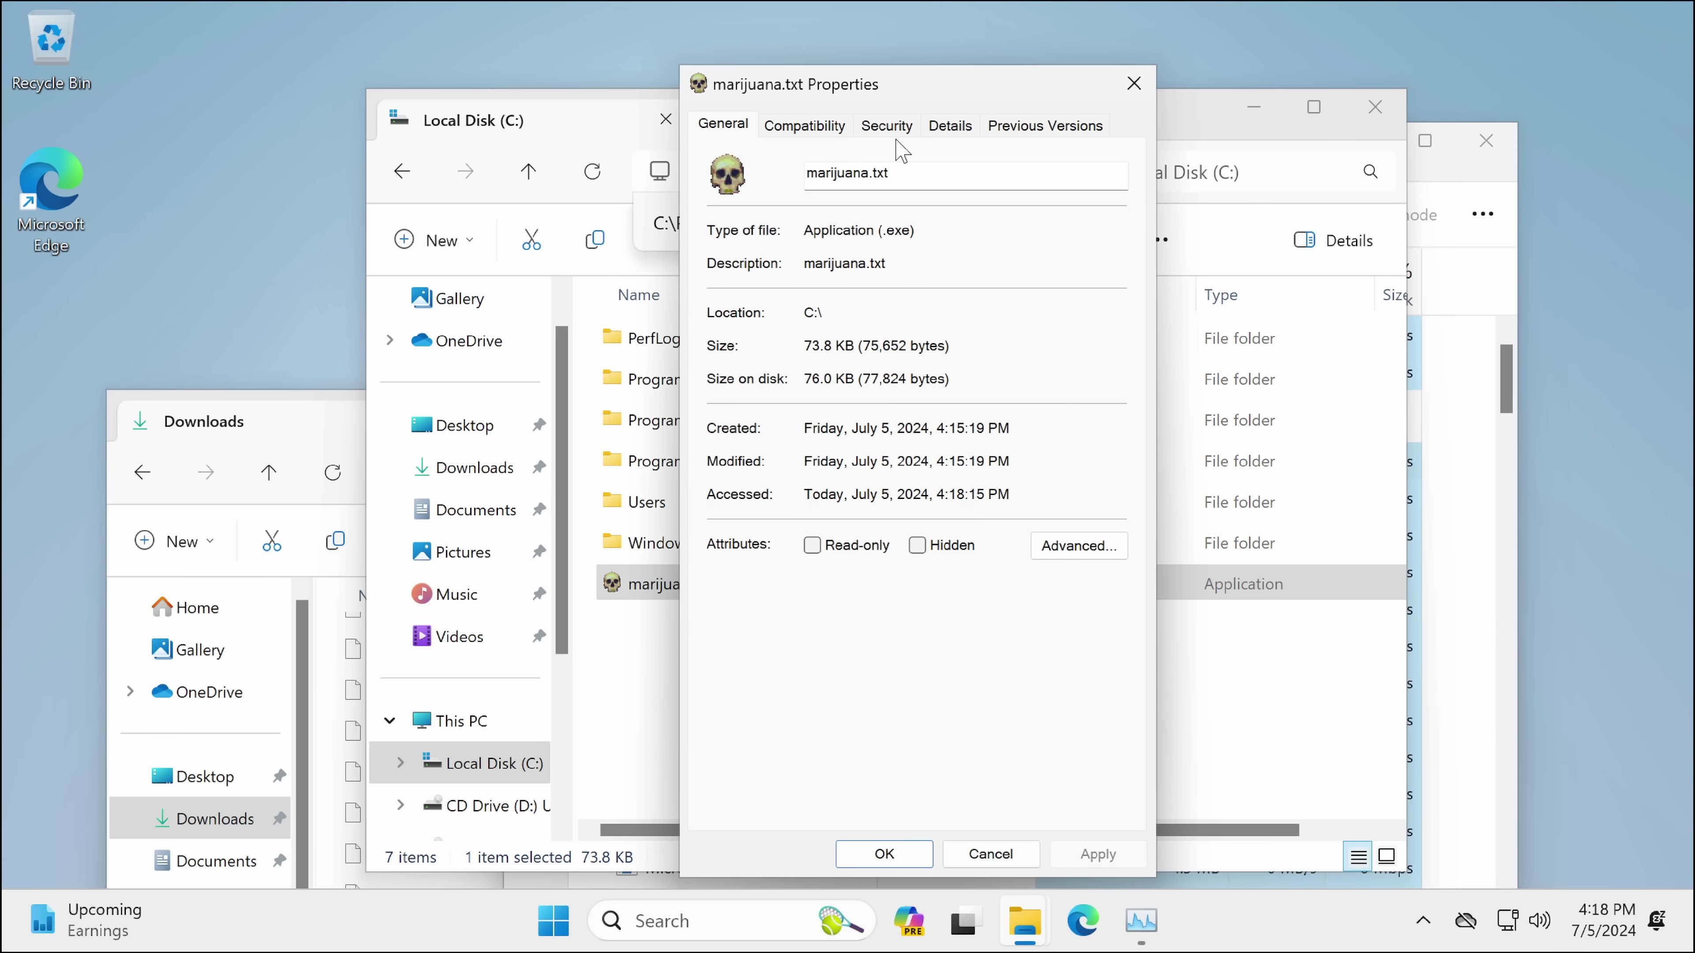
click(947, 128)
key(Left)
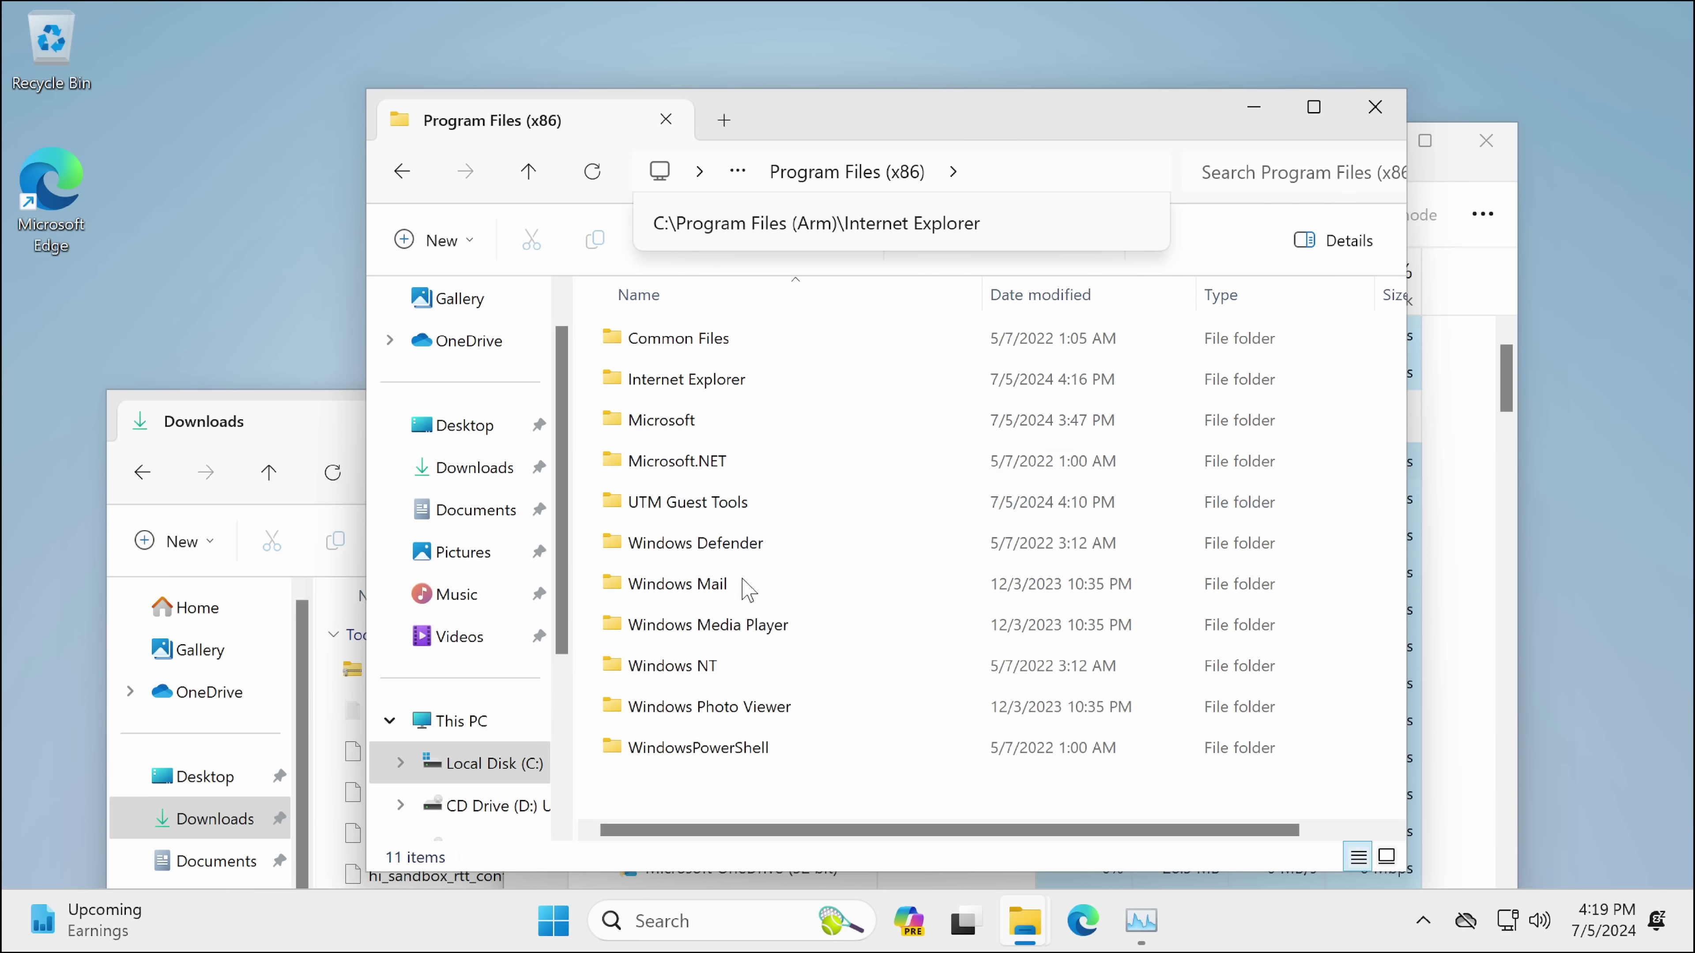
Step: Browse the Microsoft.NET, SetupMetrics and Users folders, then go back up to Local Disk (C:)
click(760, 460)
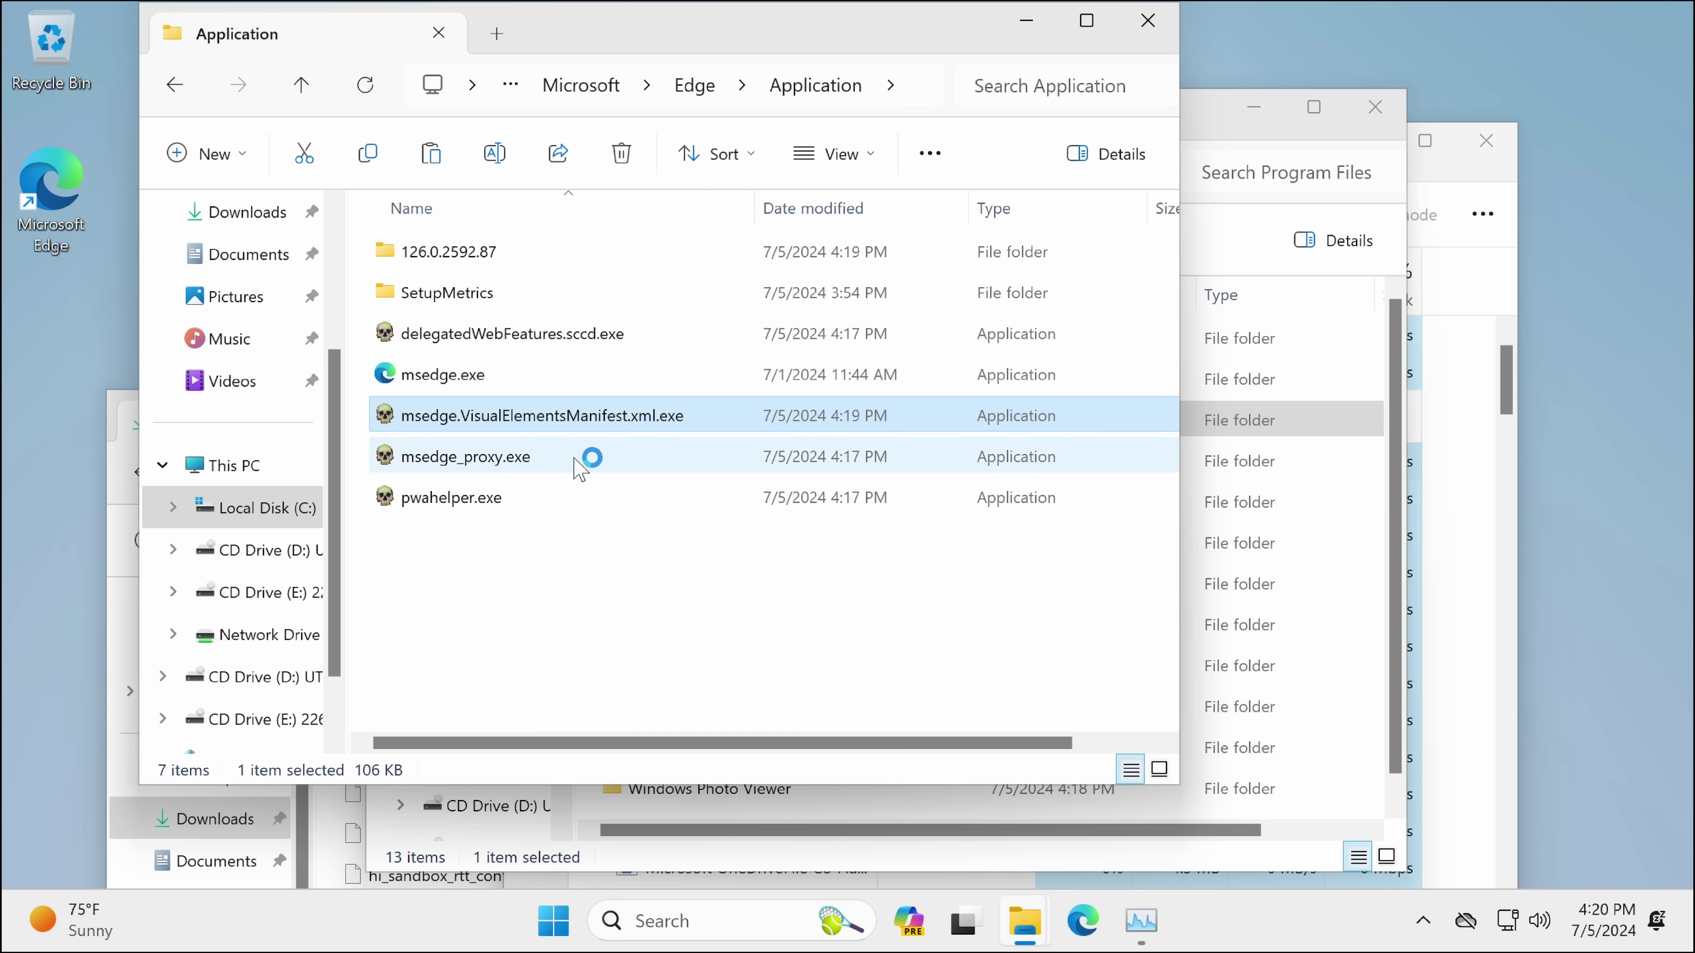
drag(776, 742, 382, 435)
double_click(475, 287)
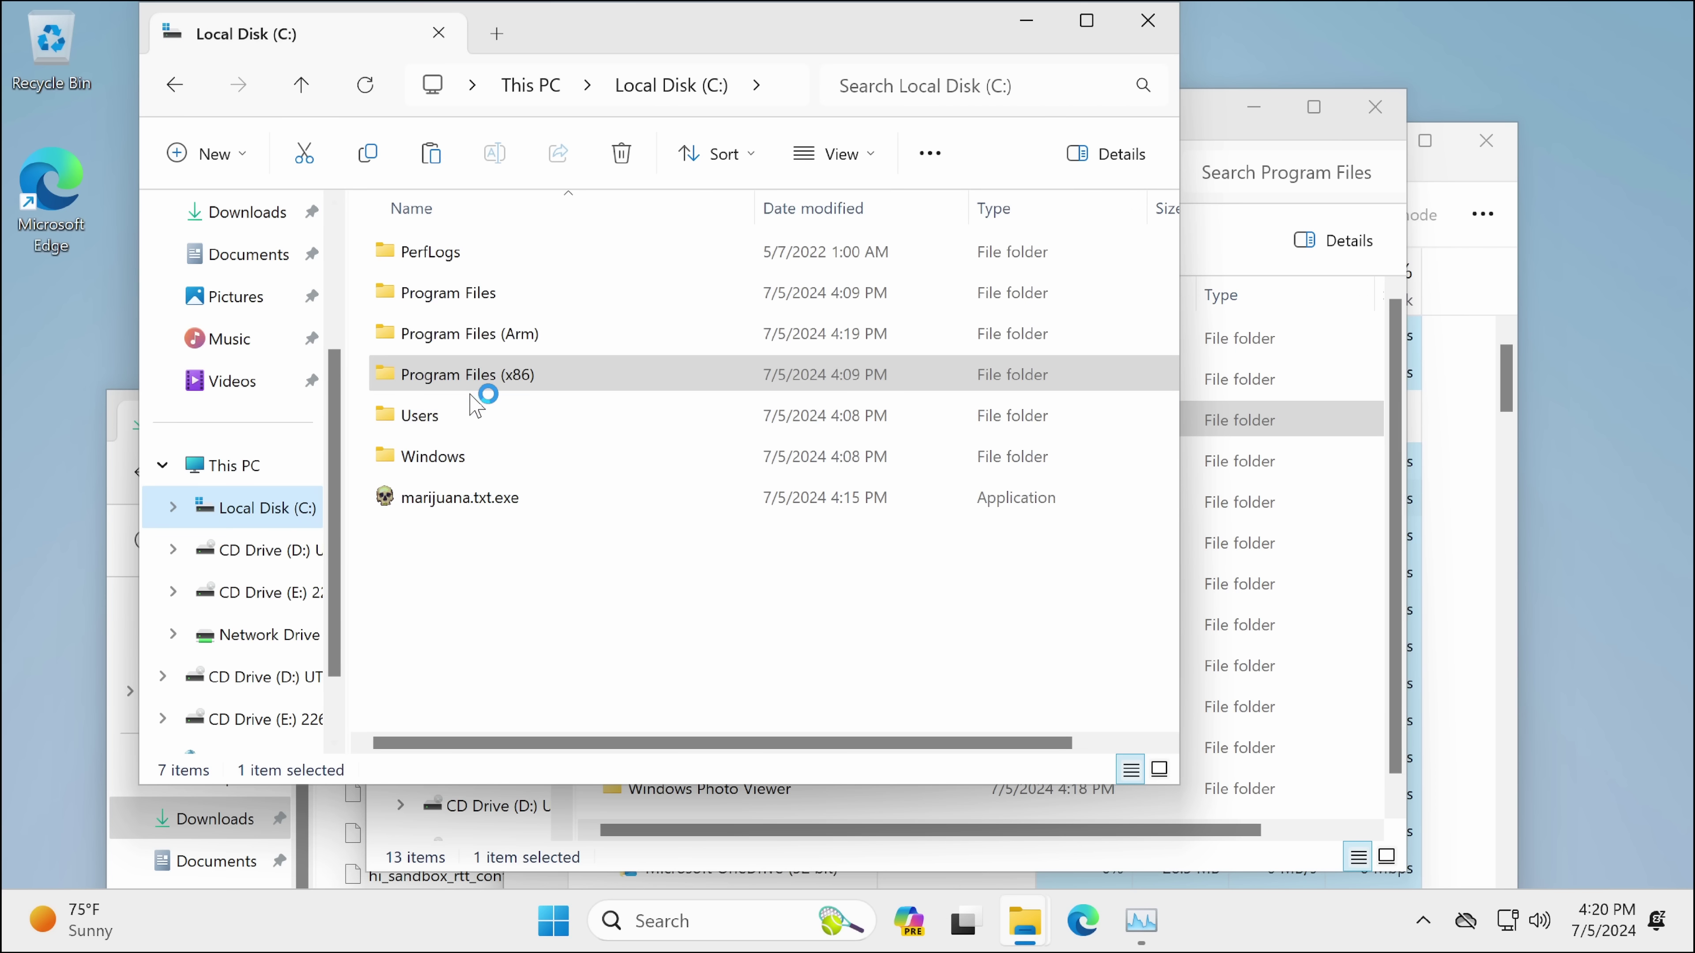
double_click(457, 423)
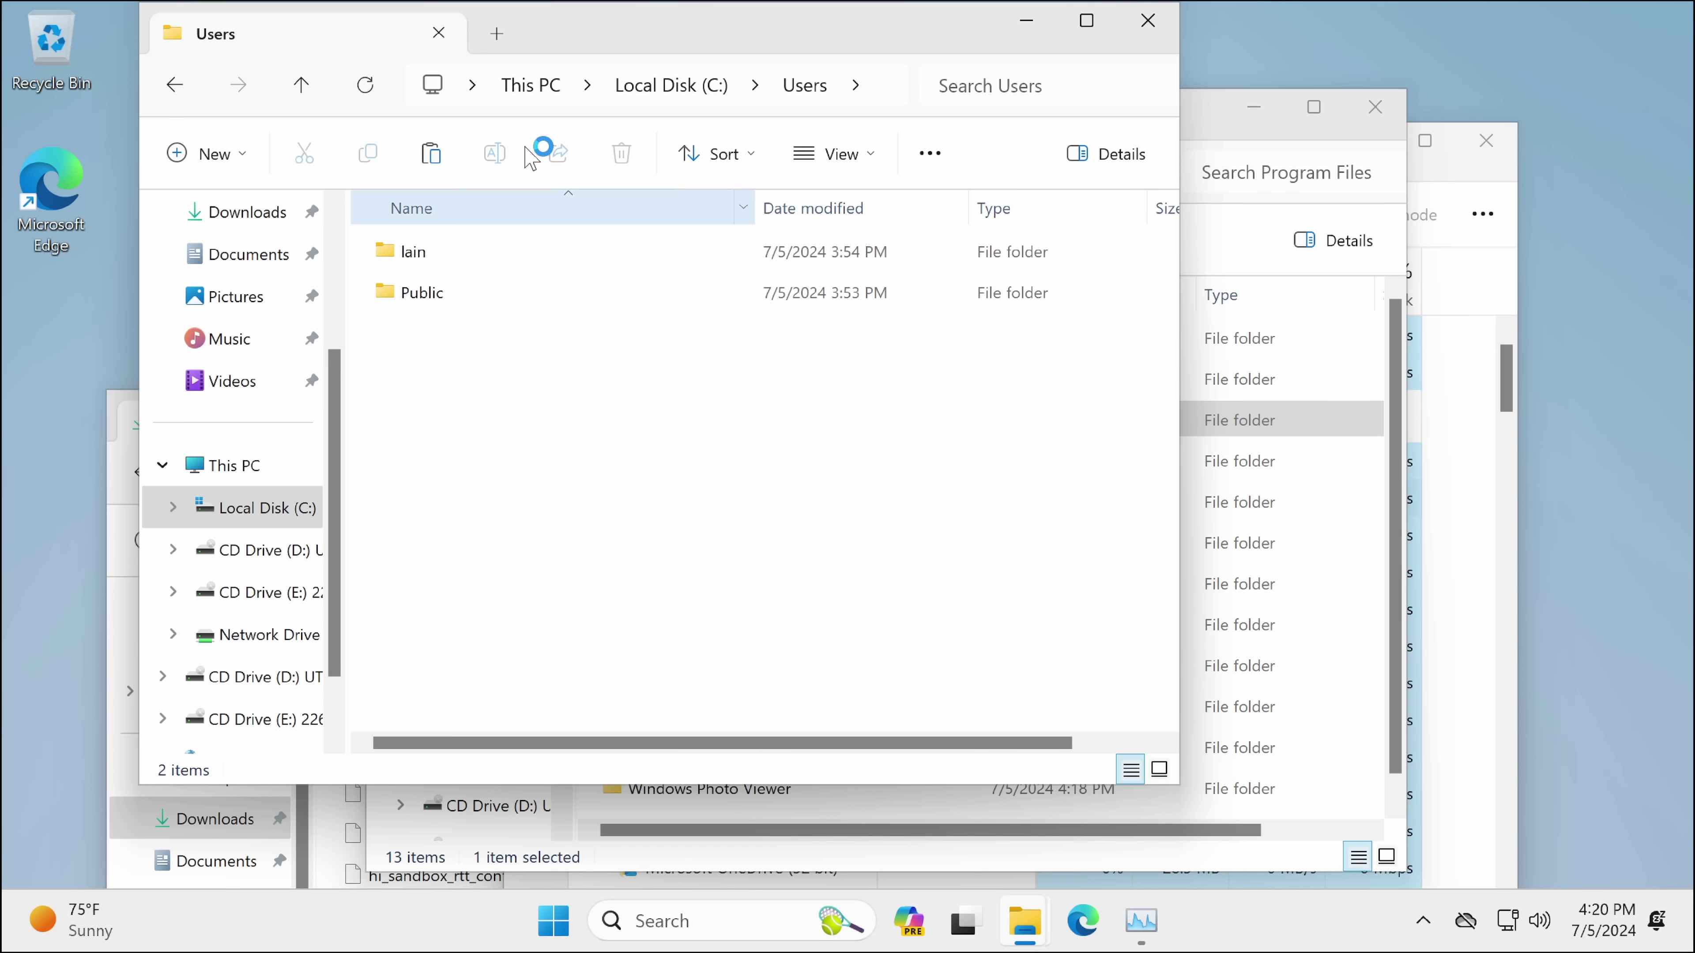
click(633, 87)
Step: Look through the Windows folder and Windows\Temp, then switch to Documents holding 1.exe, 2.exe and 3.exe
double_click(460, 450)
scroll(518, 456, down, 20)
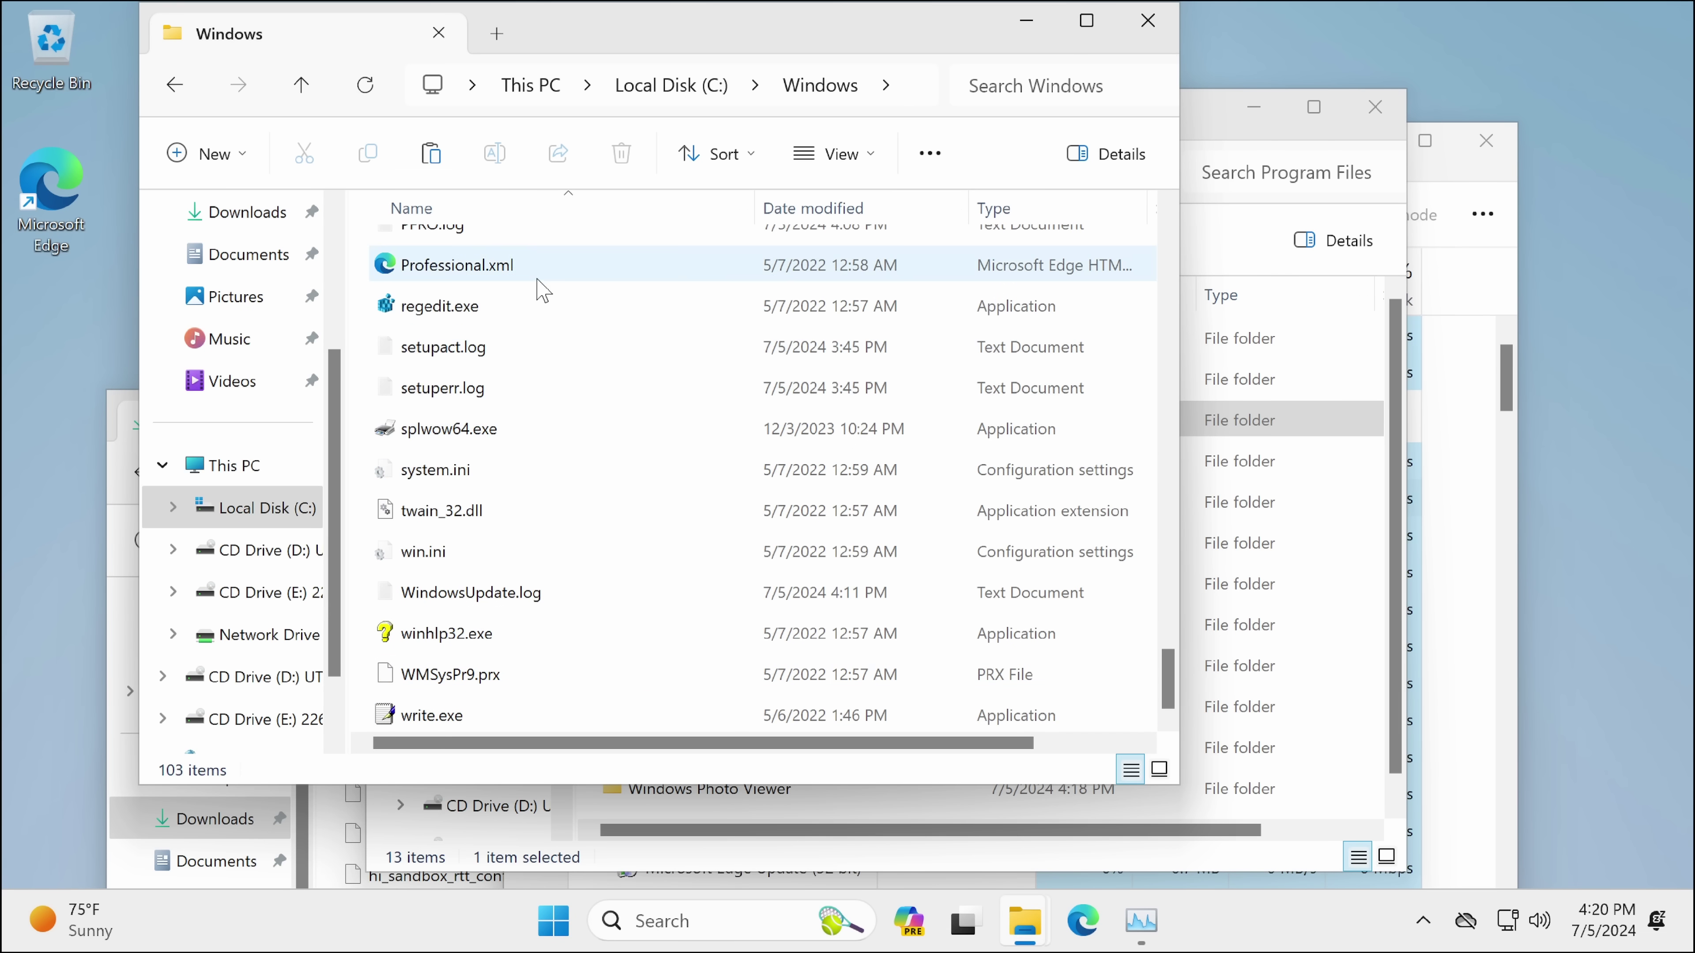
scroll(527, 287, up, 7)
double_click(499, 412)
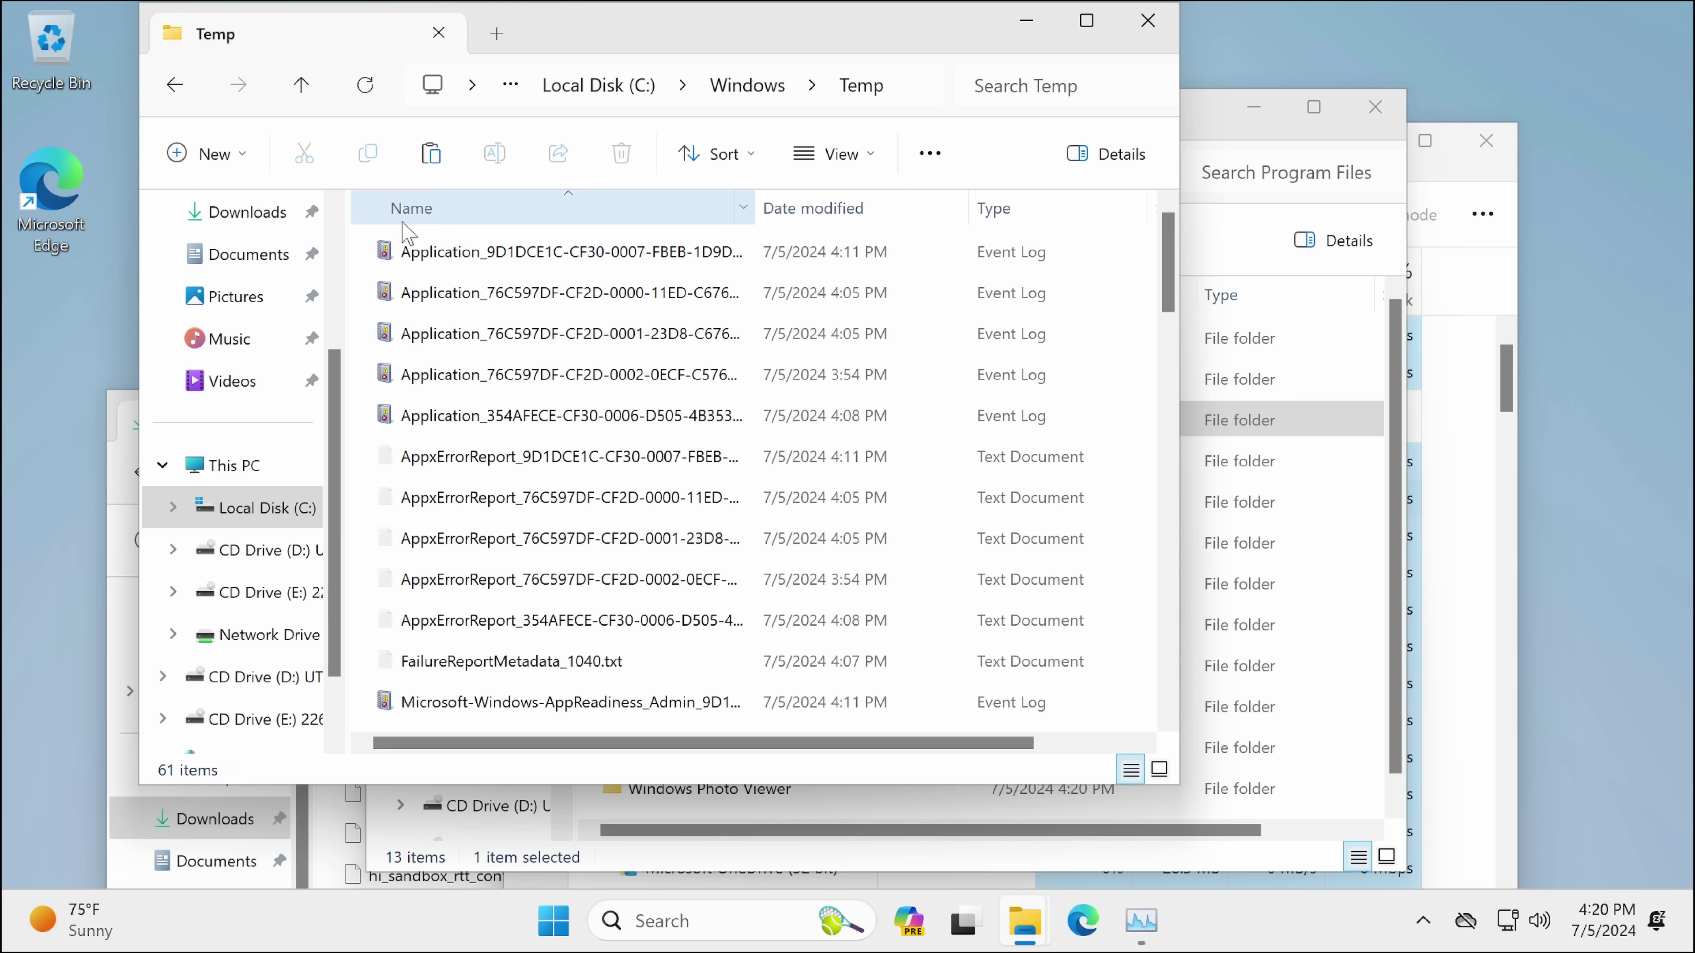
click(264, 255)
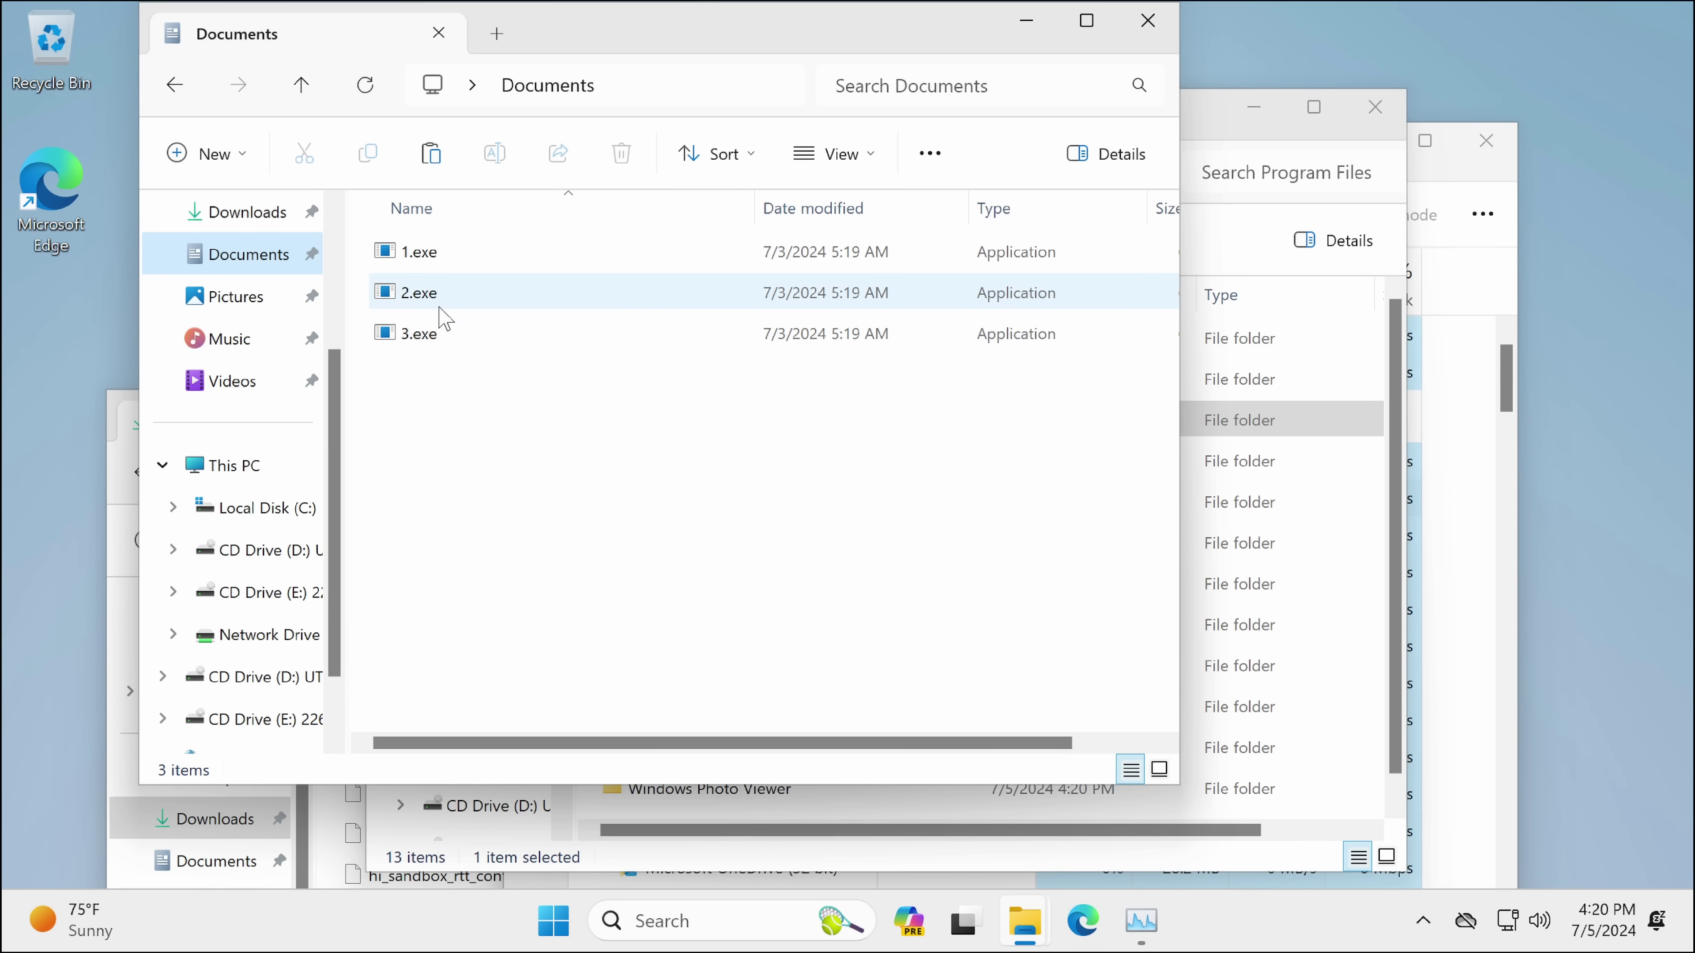
Step: Switch to Downloads, dismiss the Edge side-by-side error, and bring up the Win+X quick link menu
mouse_move(445, 319)
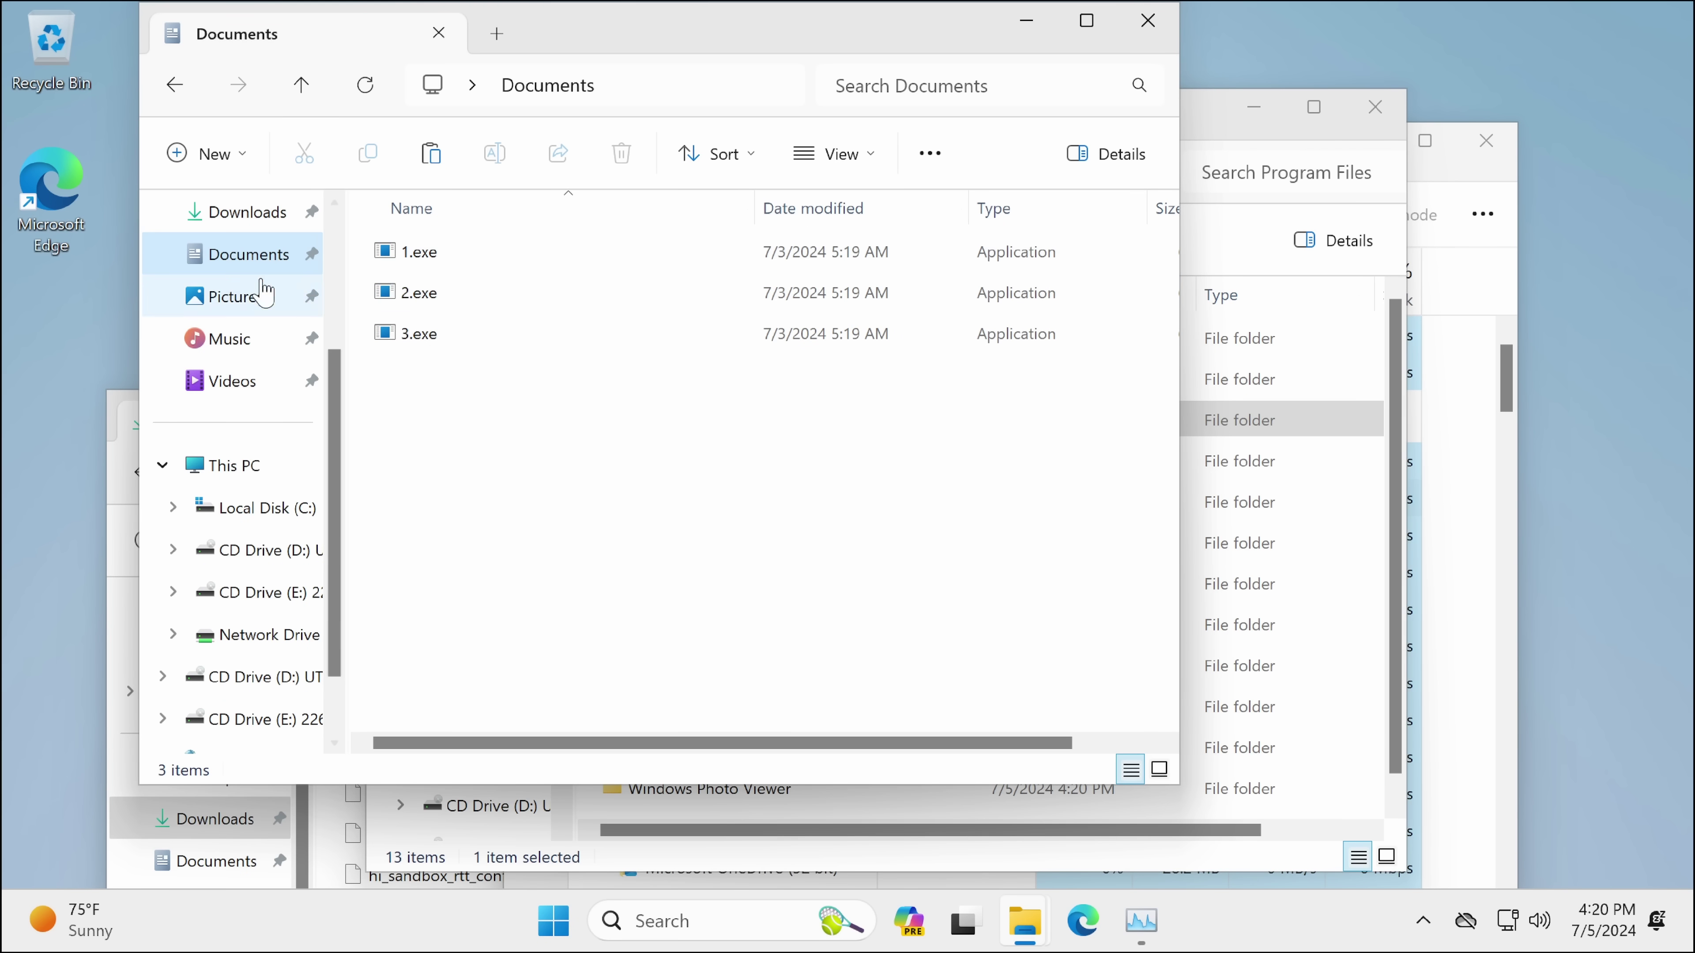
click(241, 215)
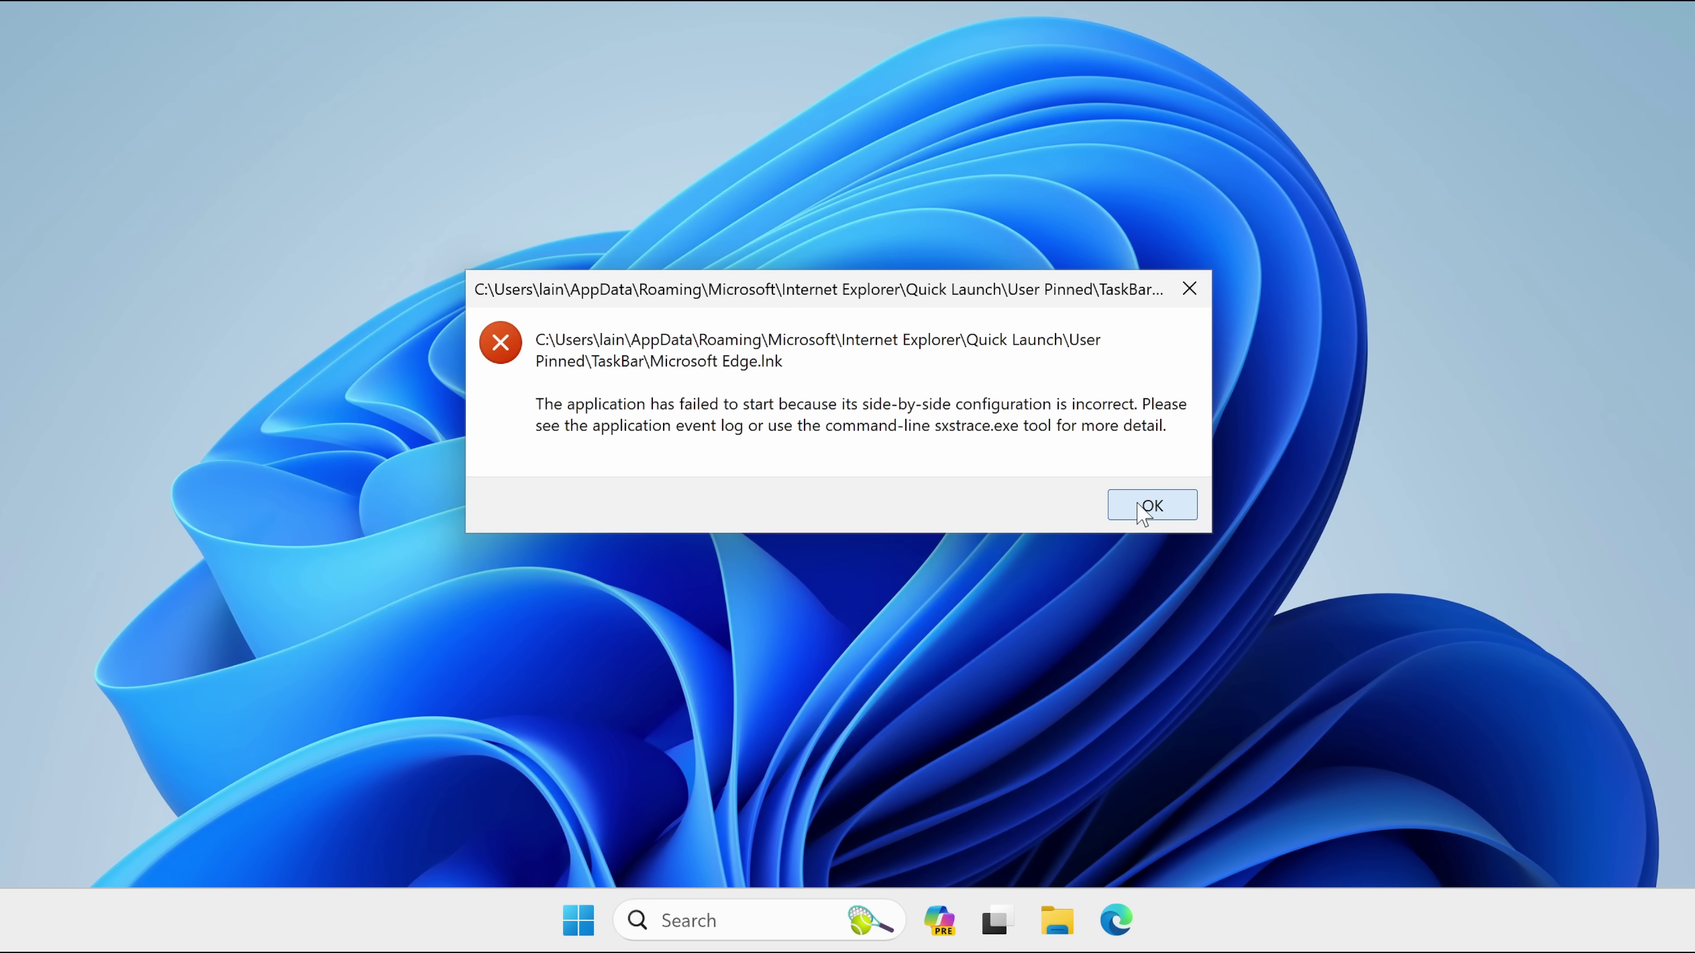
click(1142, 511)
key(super+x)
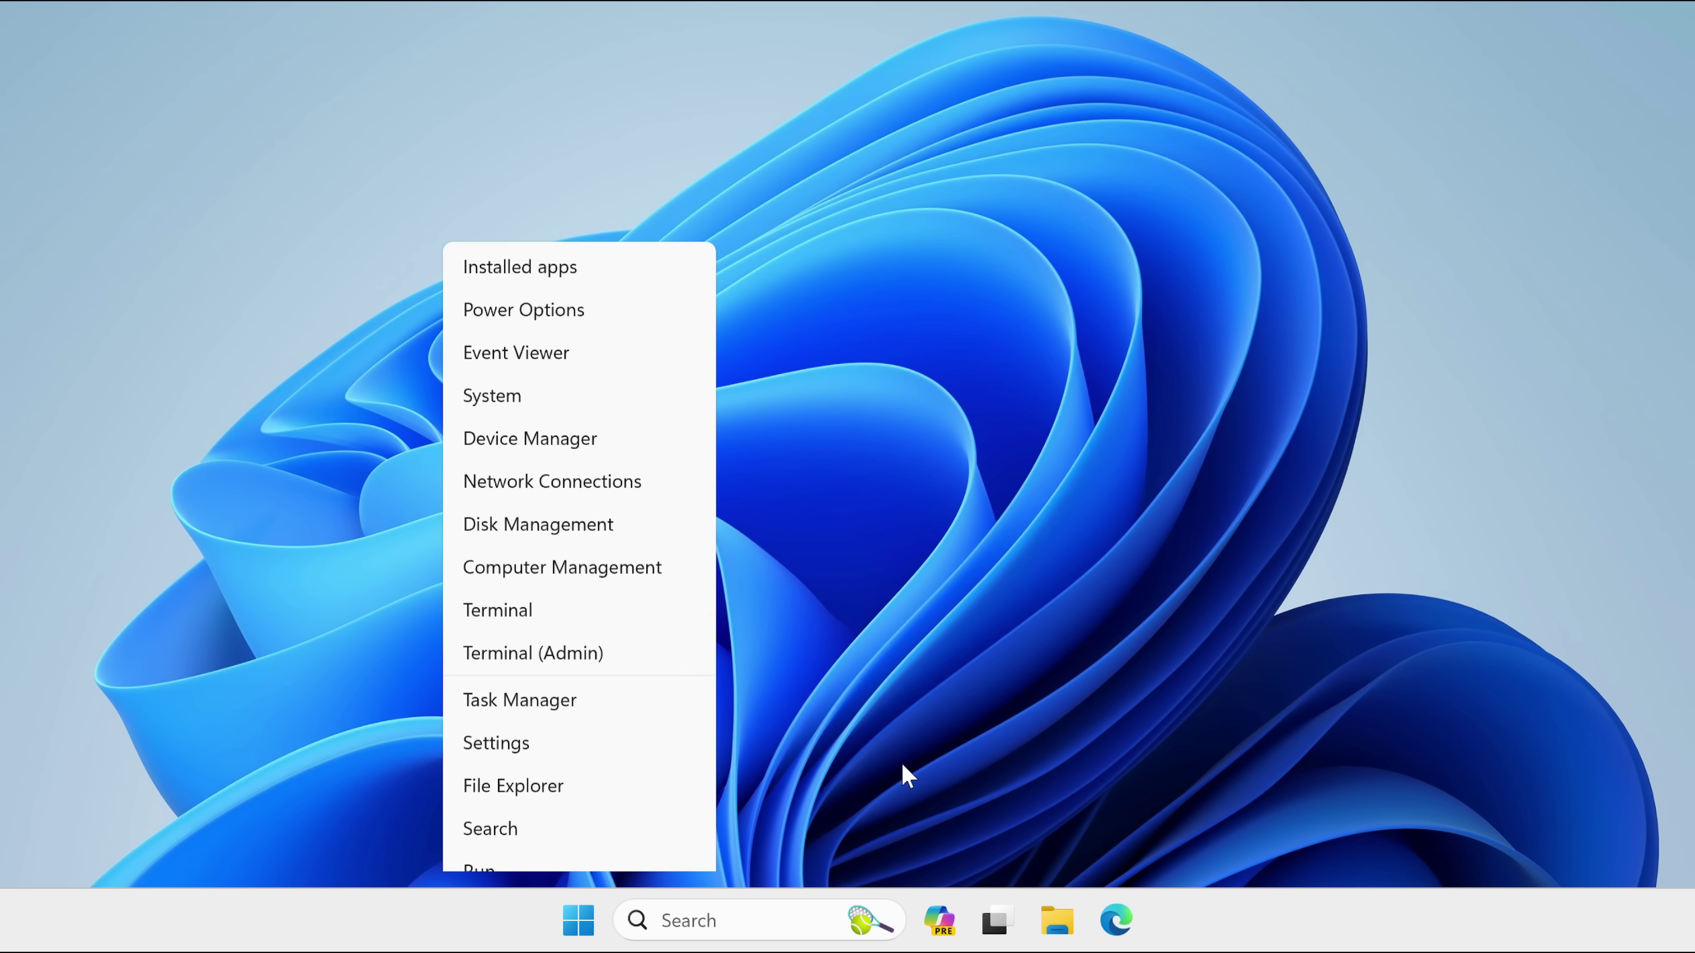
Step: Run sfc /scannow in an admin Terminal, then read the CBS.log repair results and close it
click(610, 540)
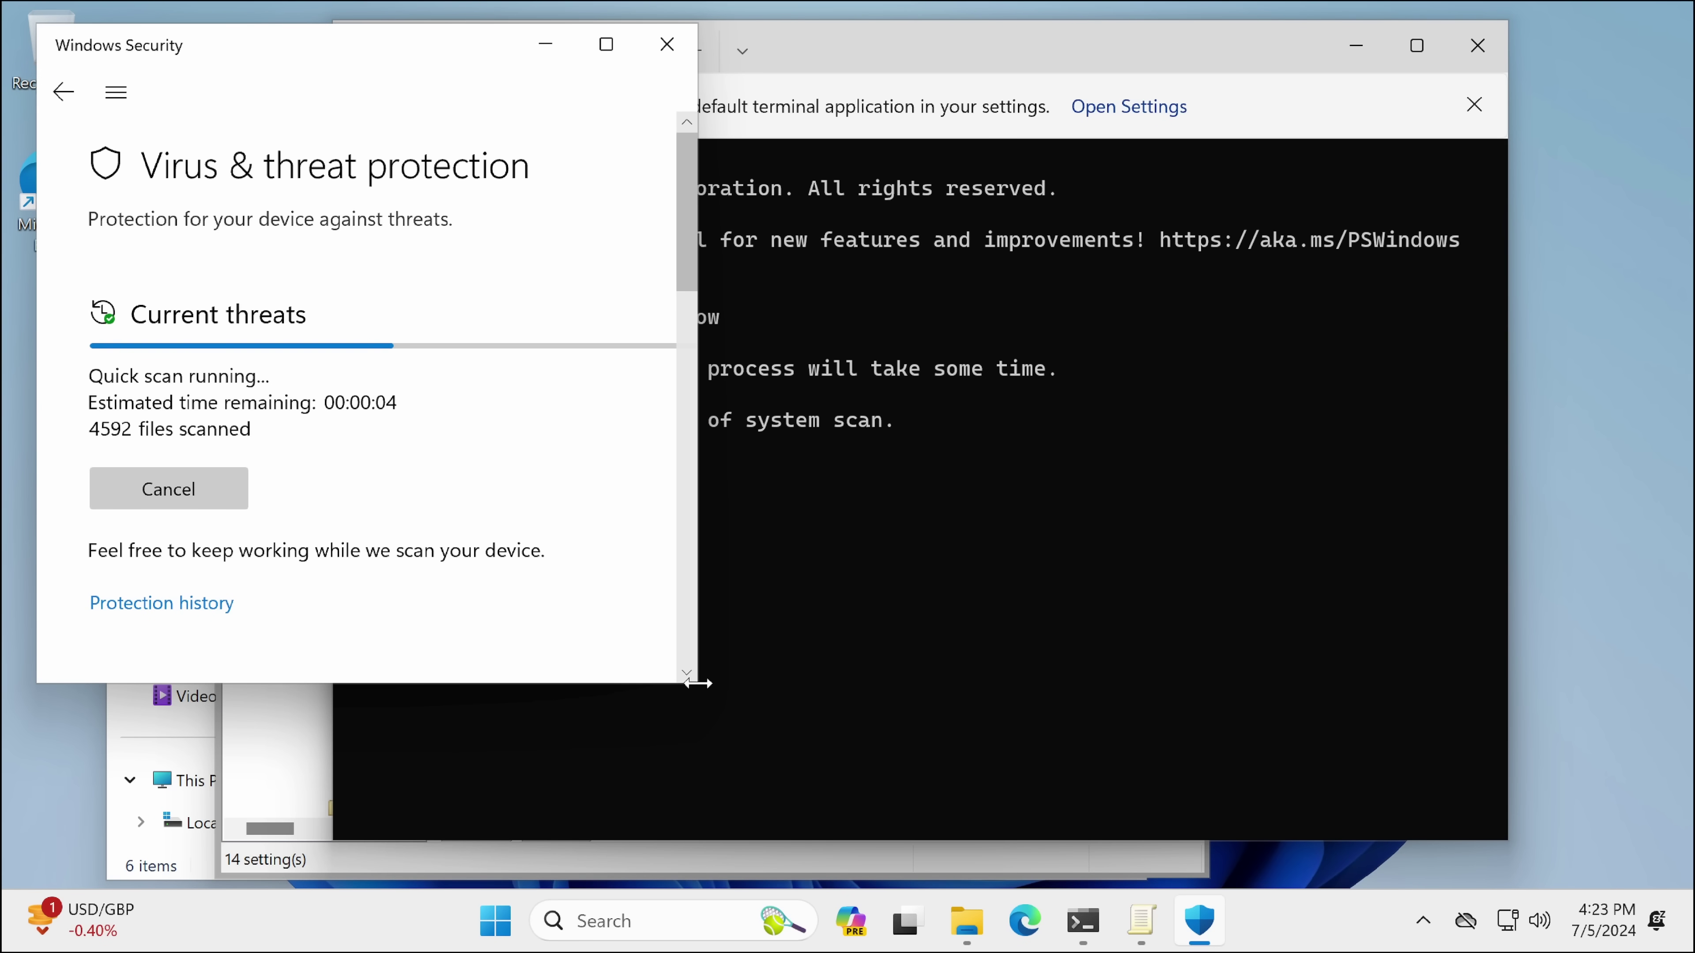
drag(697, 683, 1373, 688)
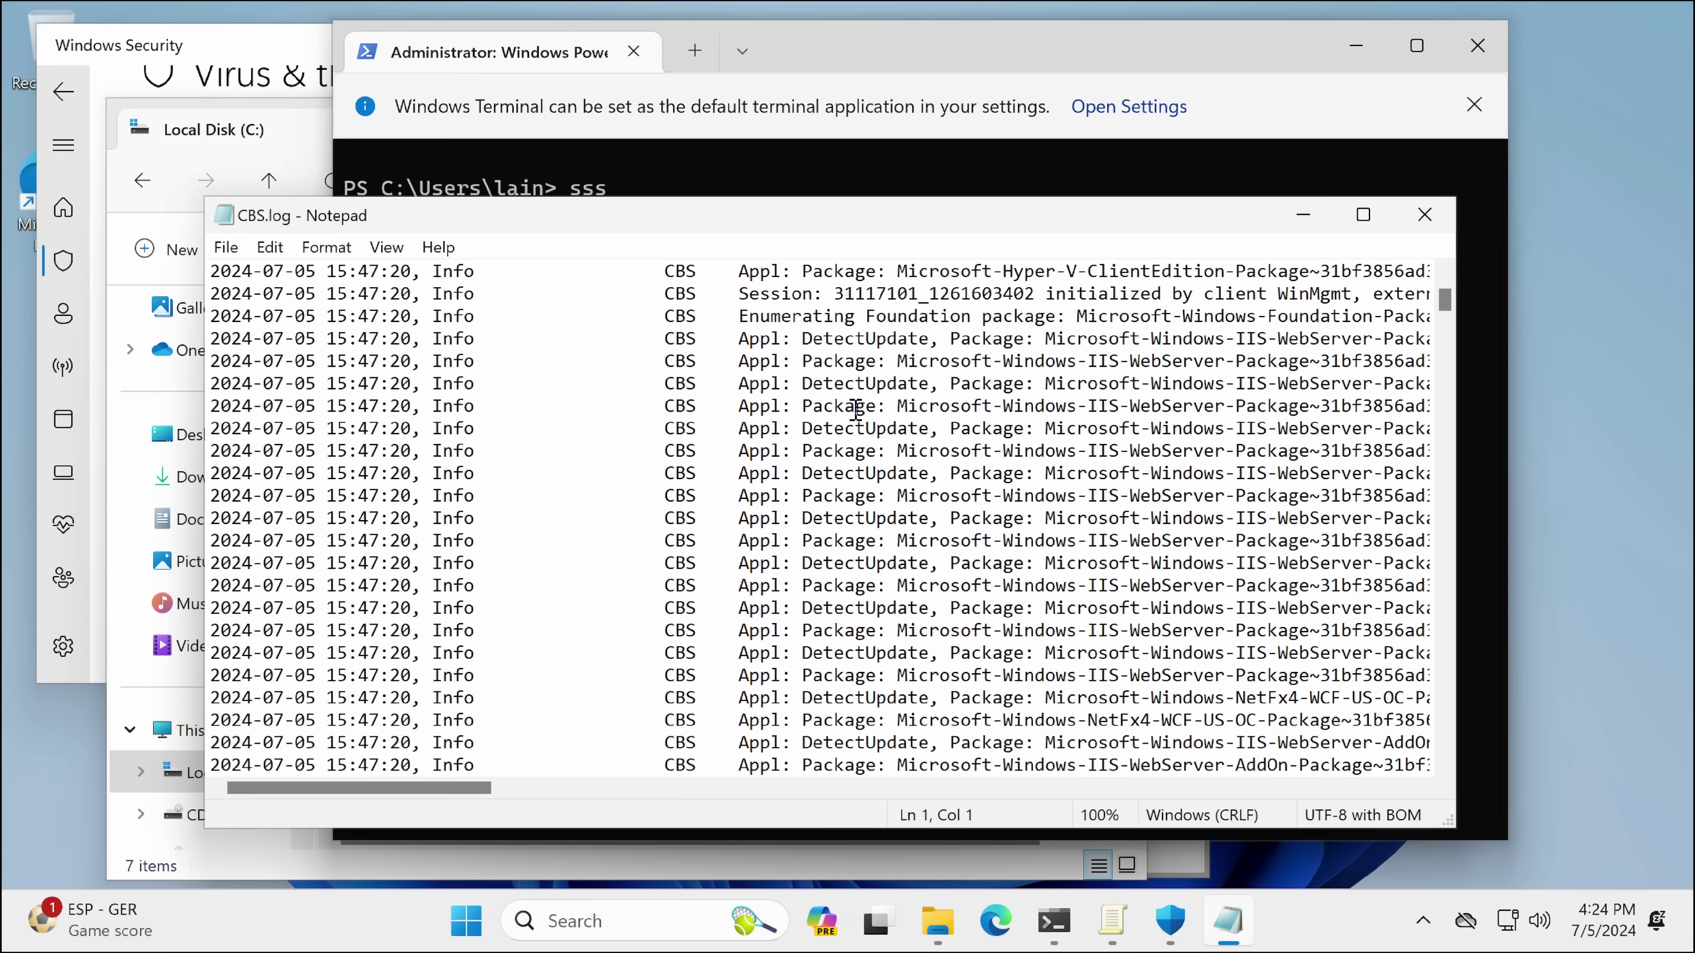
scroll(855, 408, down, 1)
scroll(856, 408, down, 20)
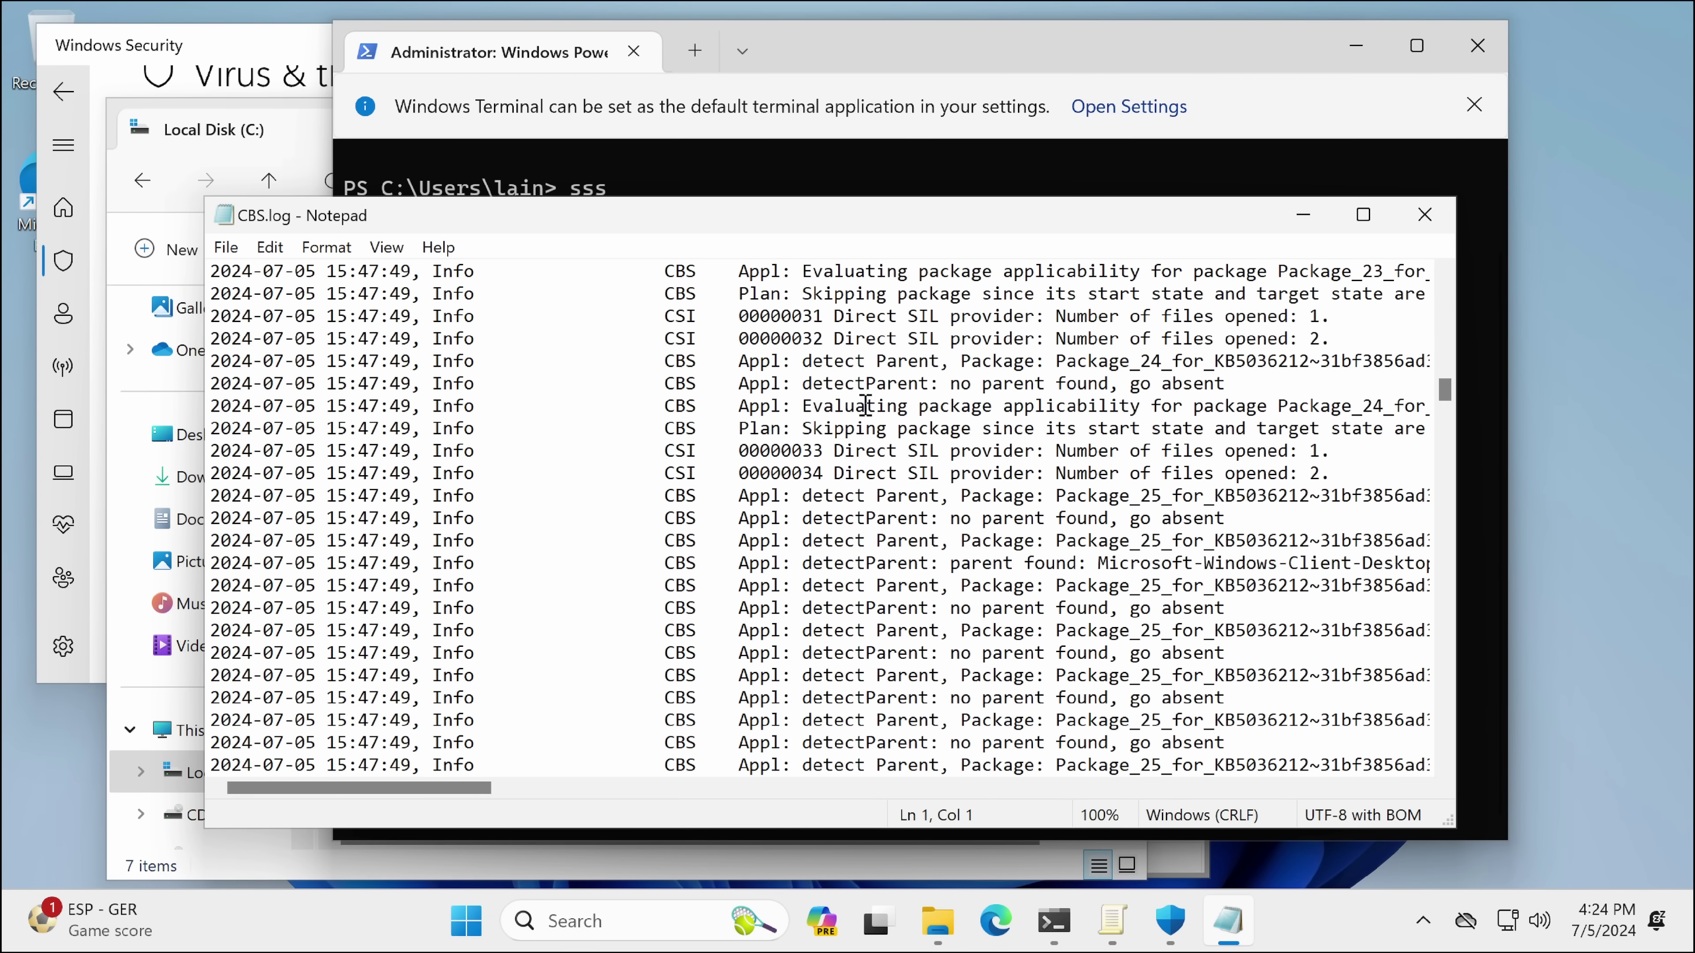
scroll(865, 404, down, 20)
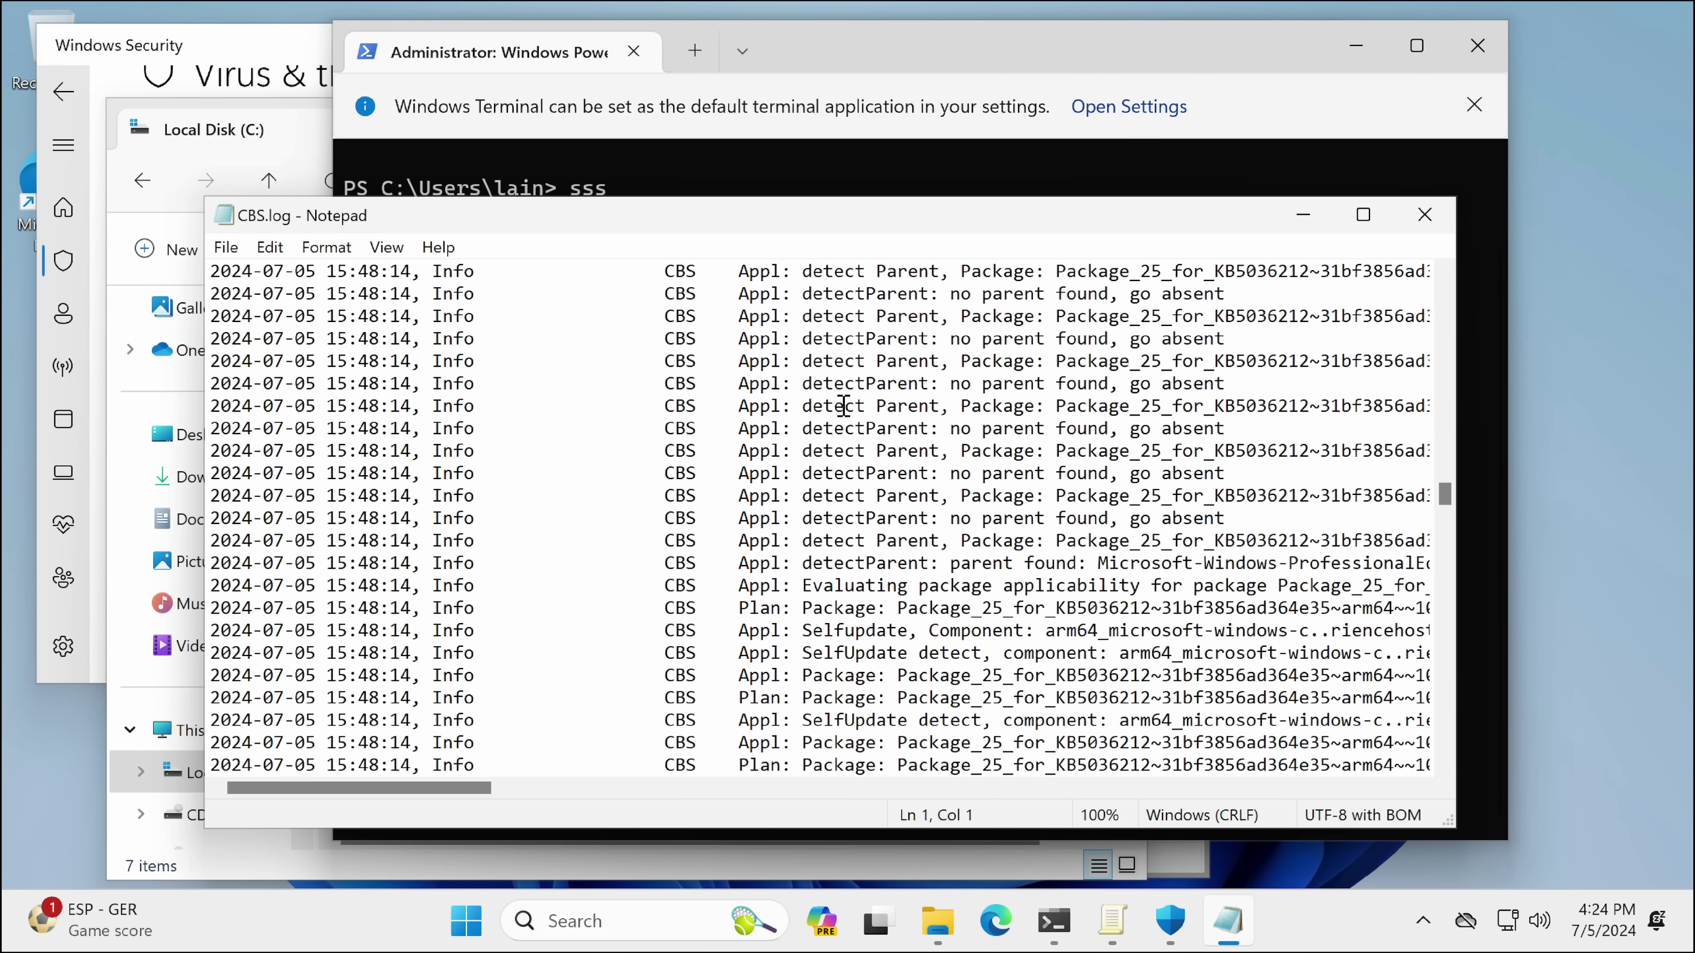
scroll(842, 407, down, 20)
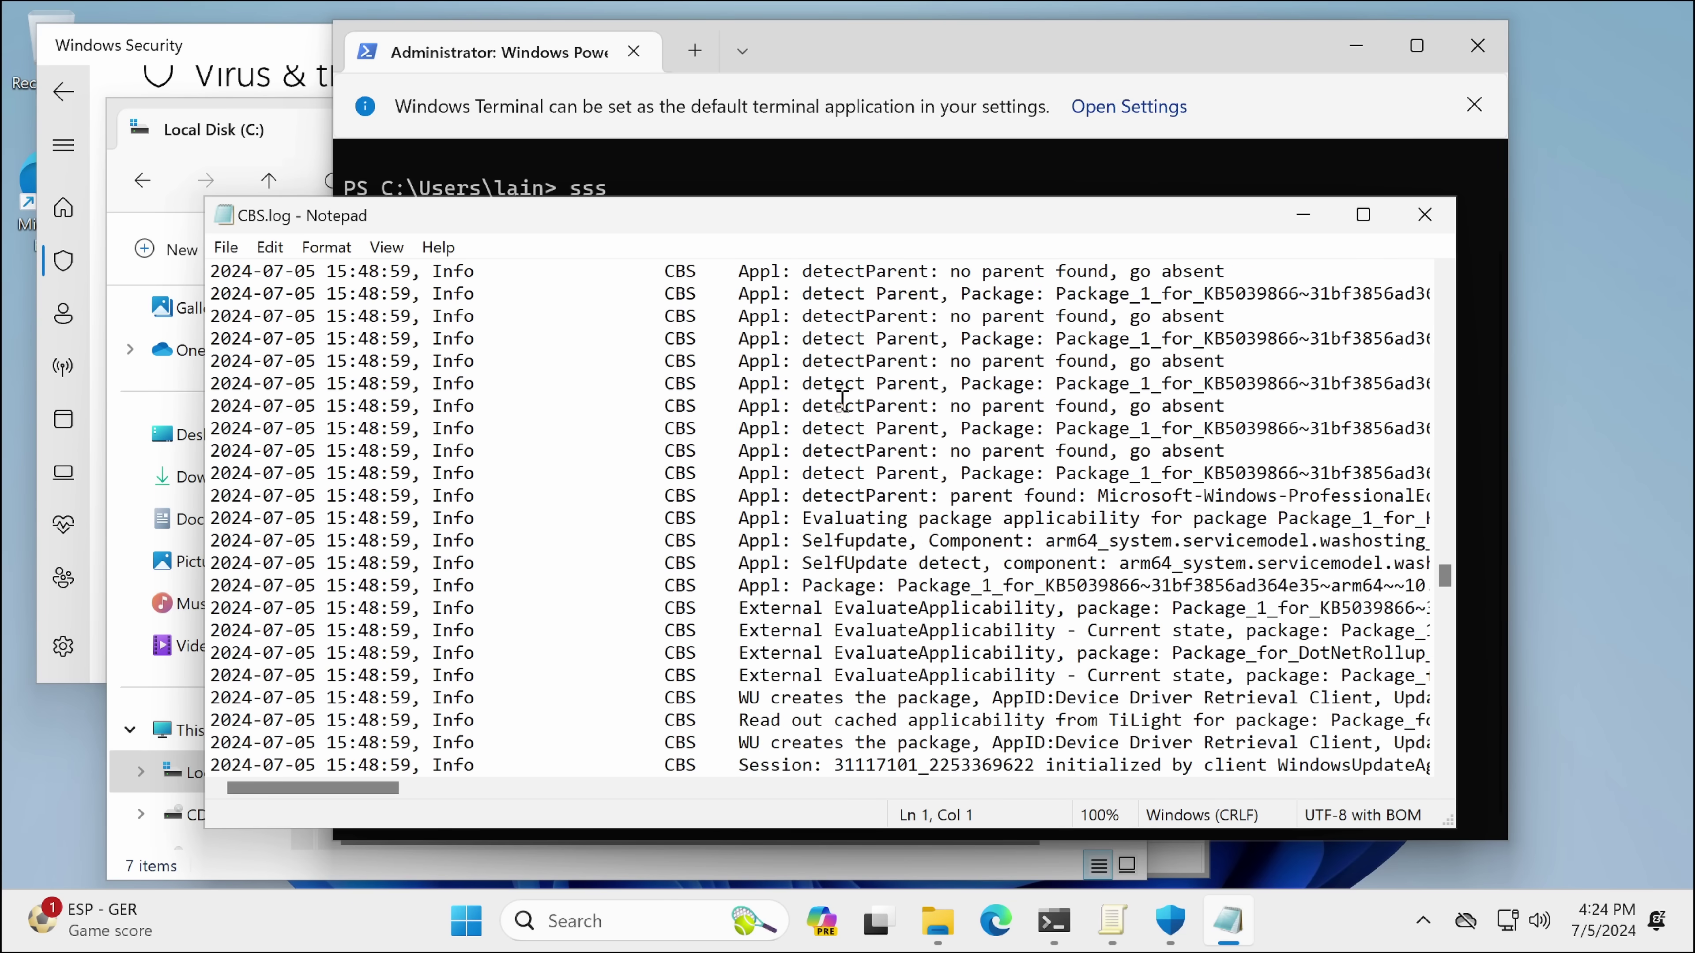
scroll(843, 399, down, 20)
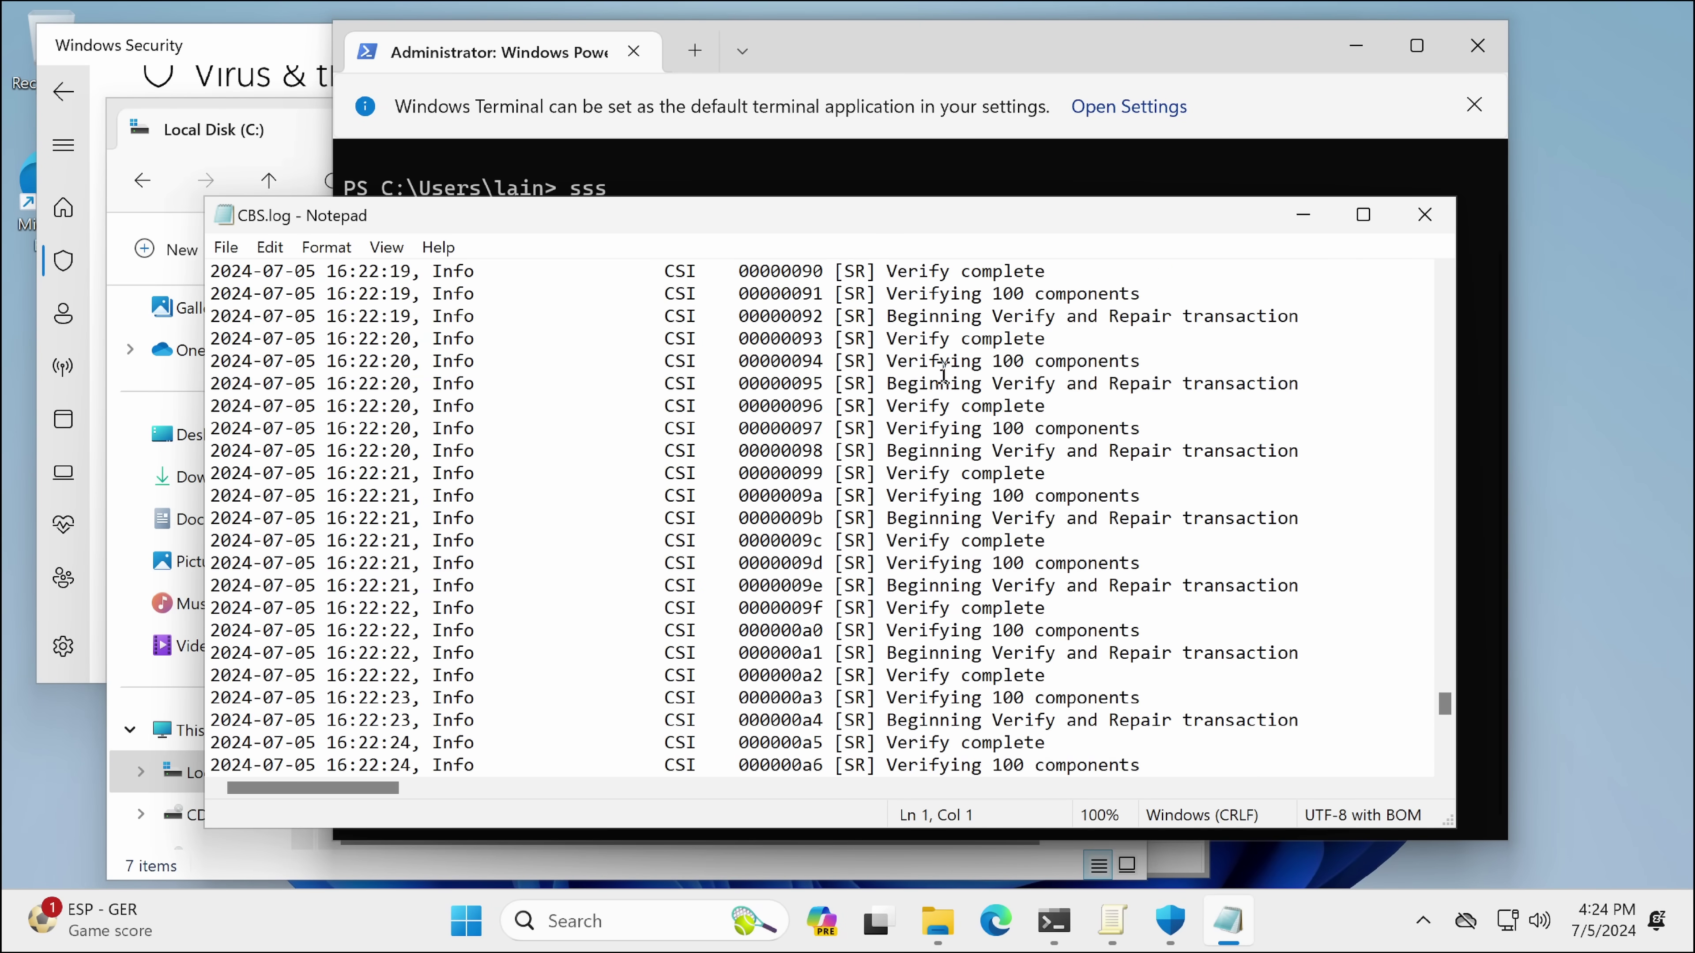
scroll(944, 372, down, 10)
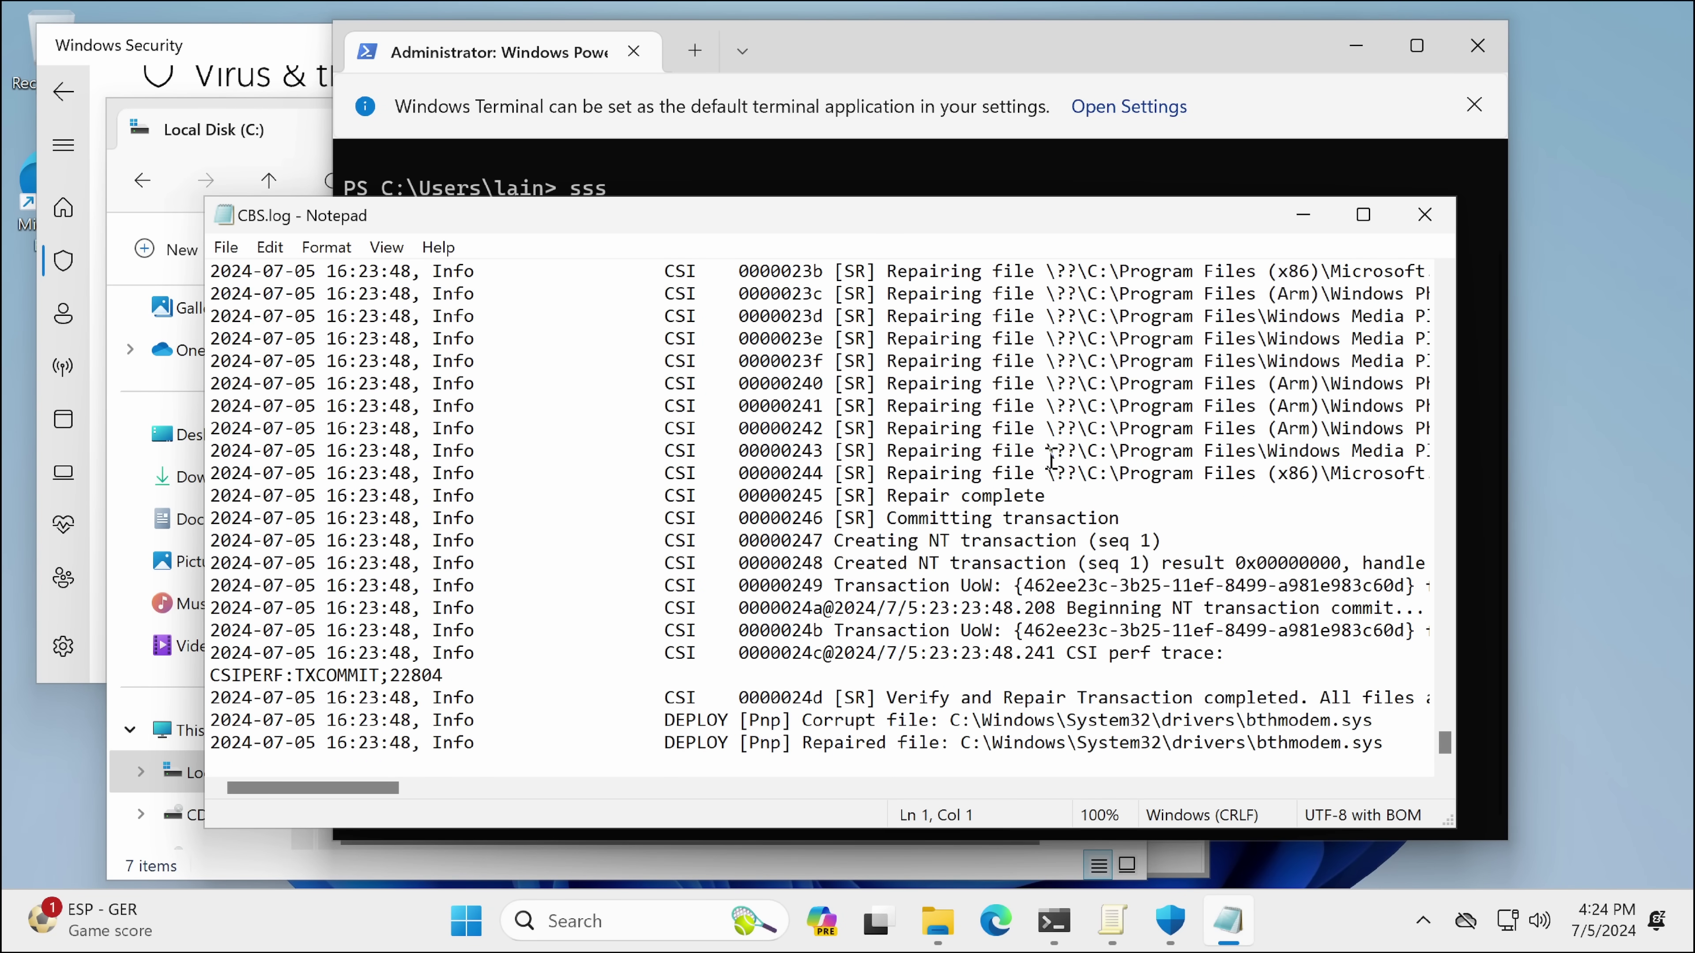
scroll(1307, 667, up, 19)
click(1413, 220)
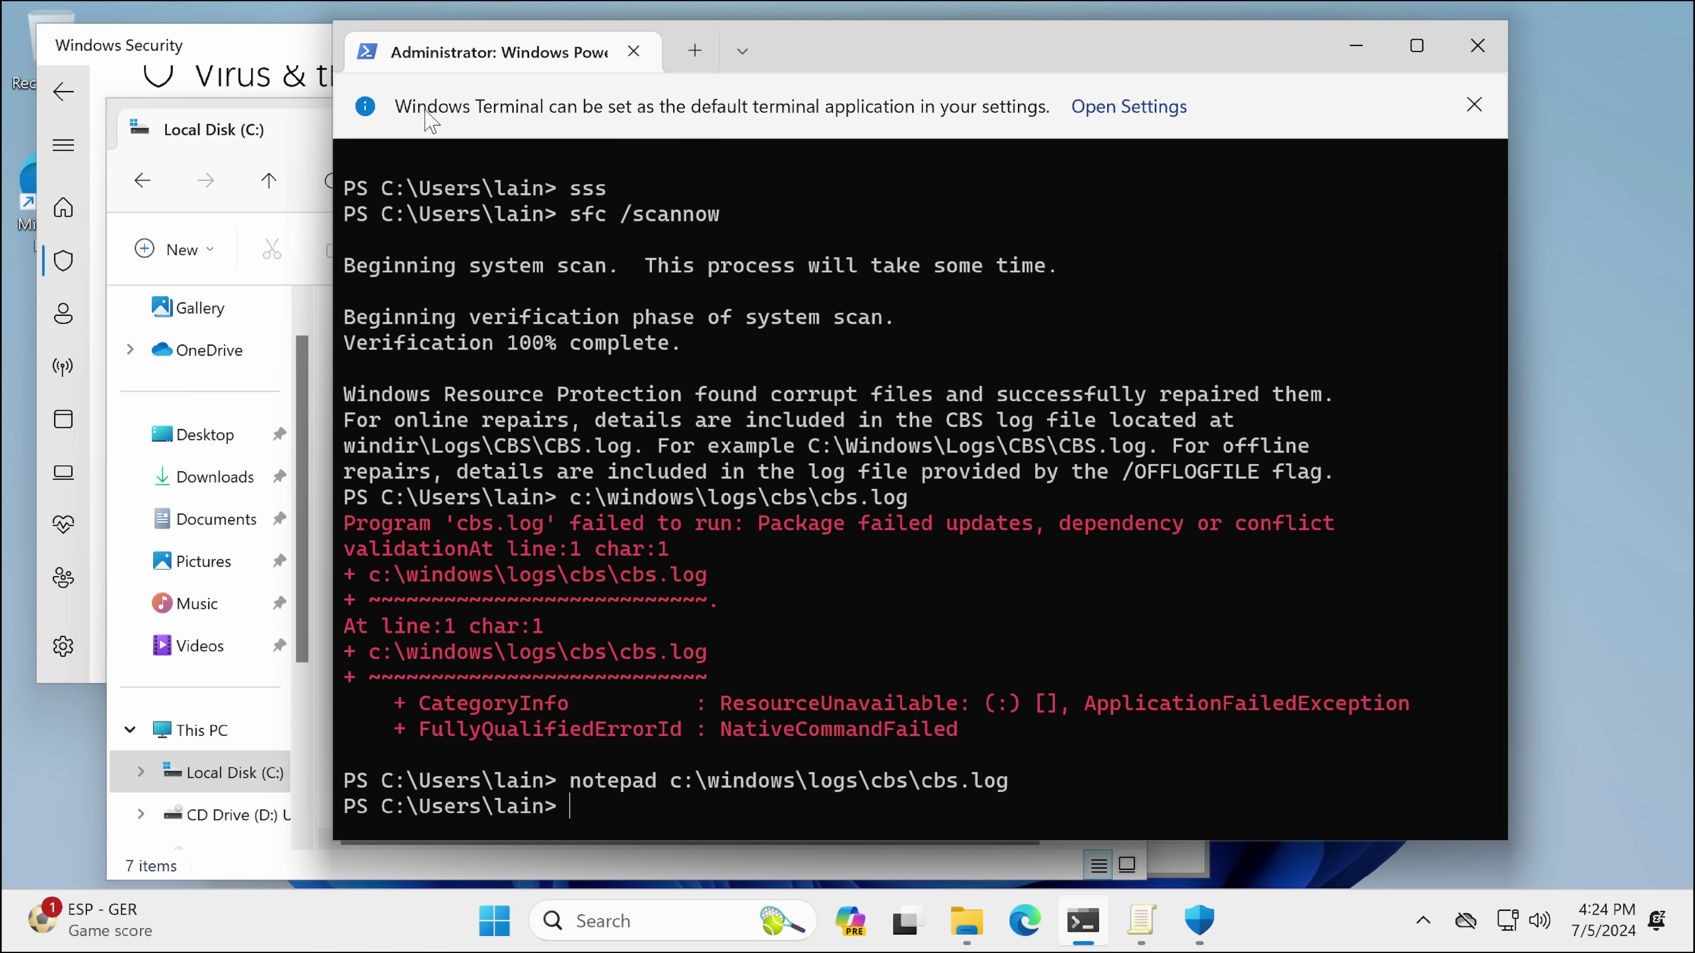
Step: Check Windows Security's scan options showing 0 threats, then bring up the Start menu's pinned apps
click(226, 77)
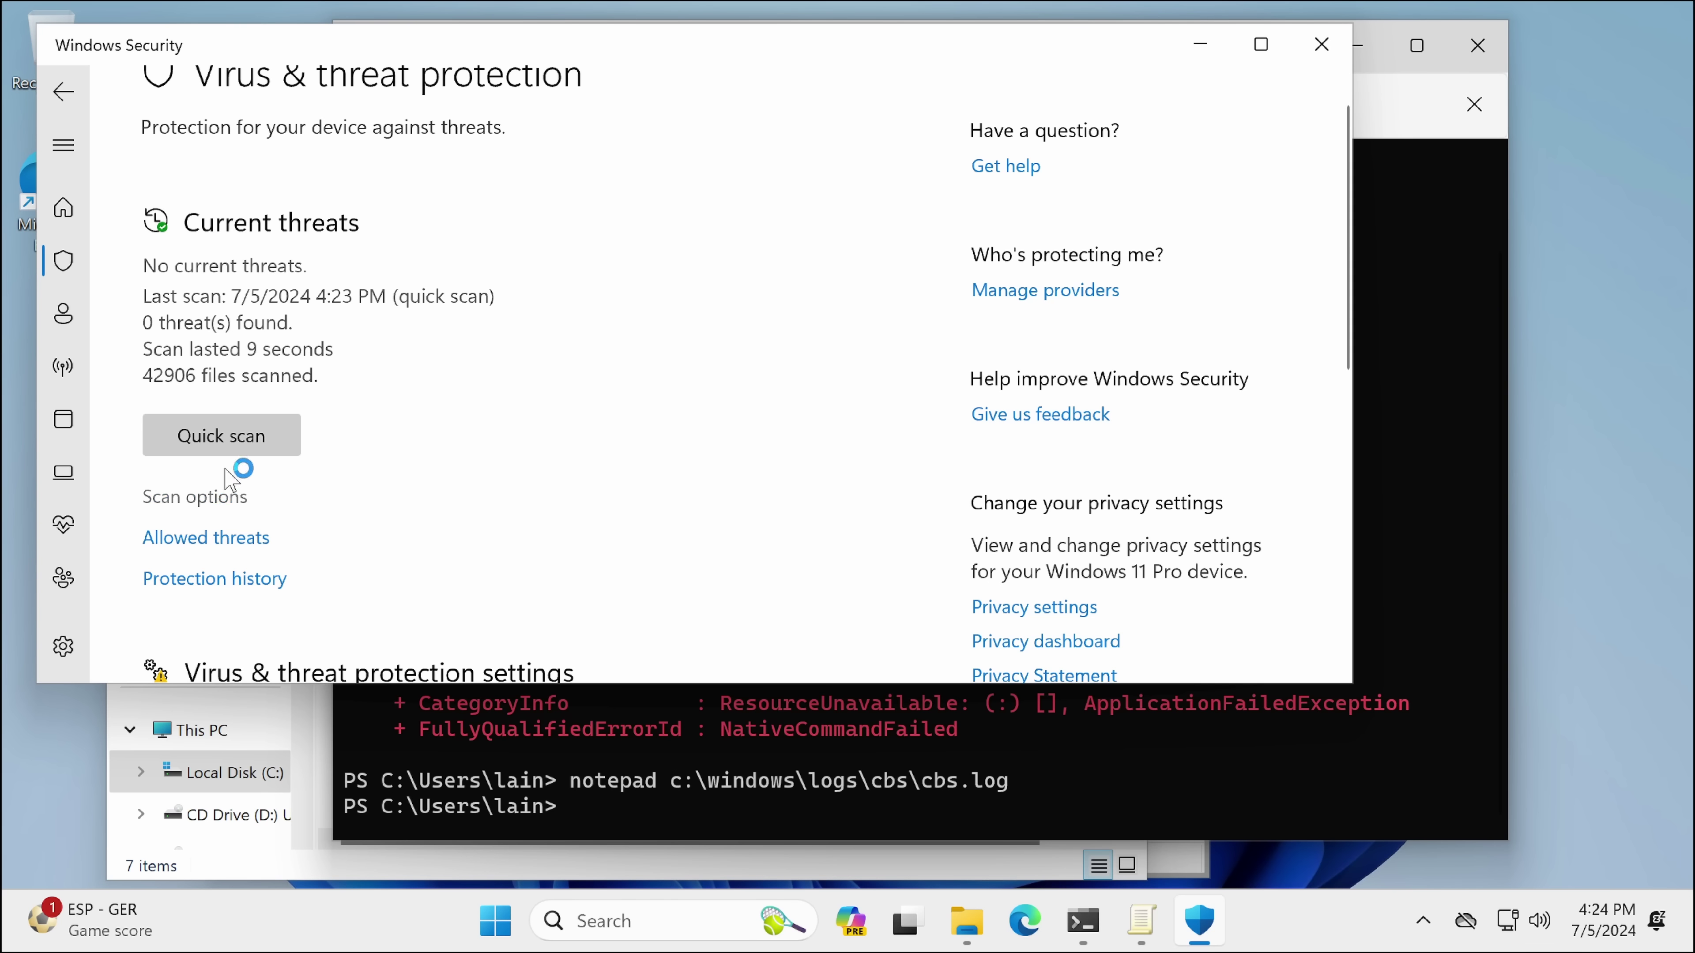
click(201, 509)
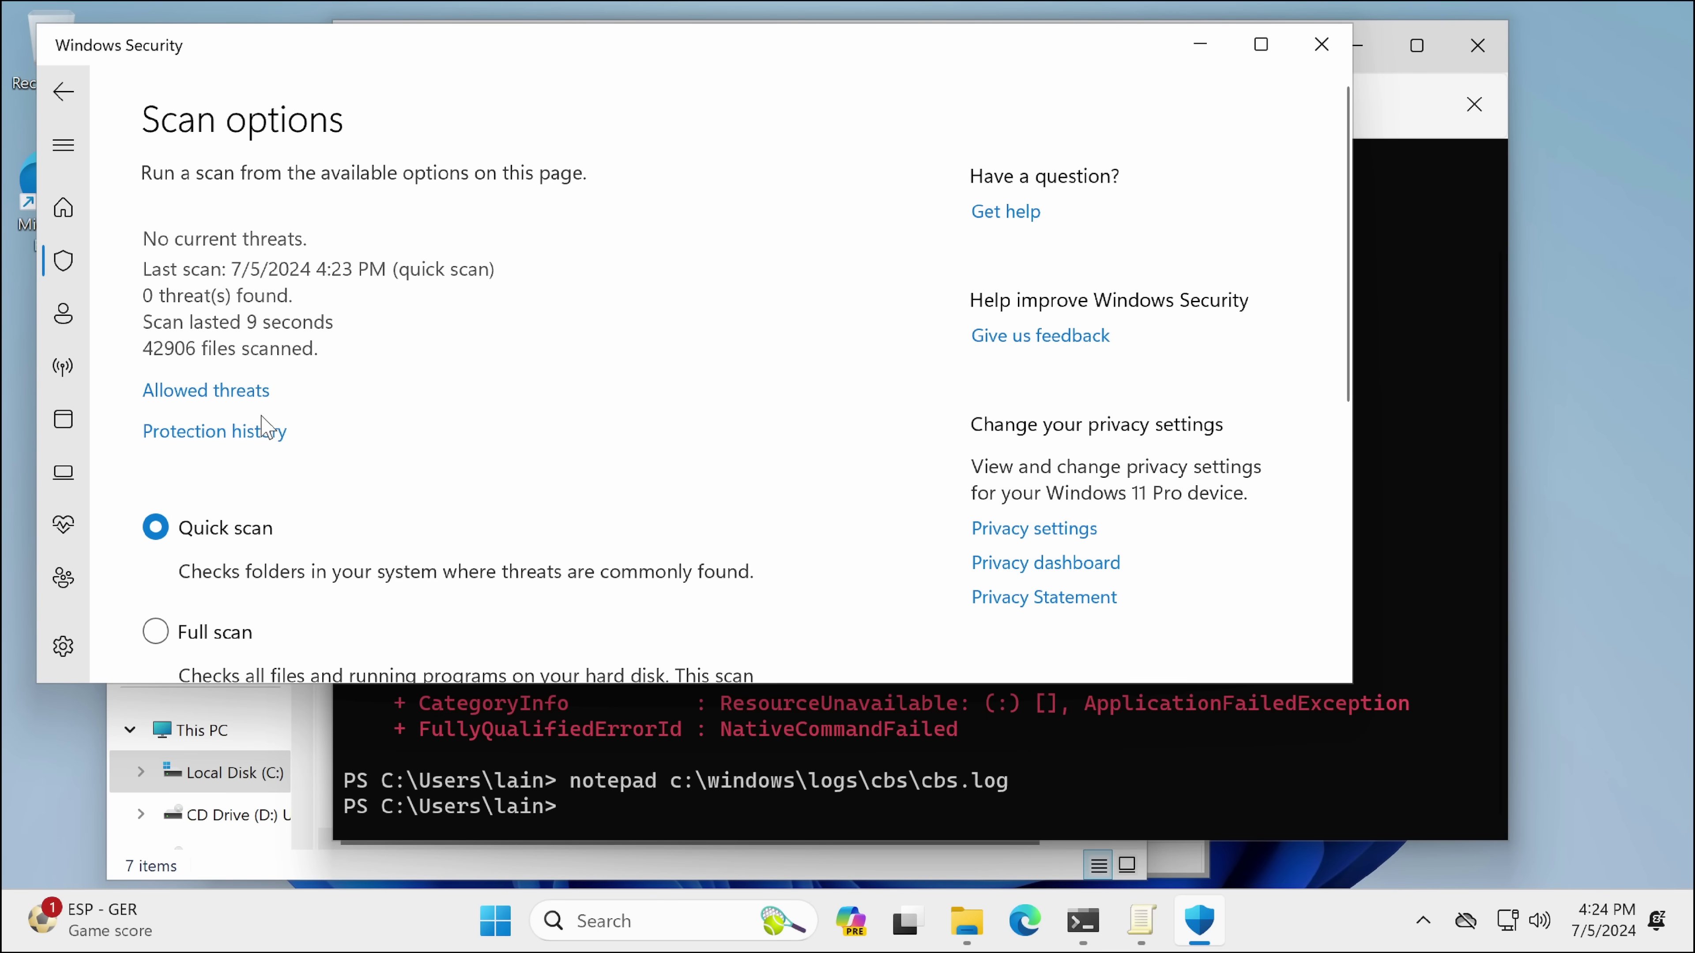
scroll(507, 524, down, 5)
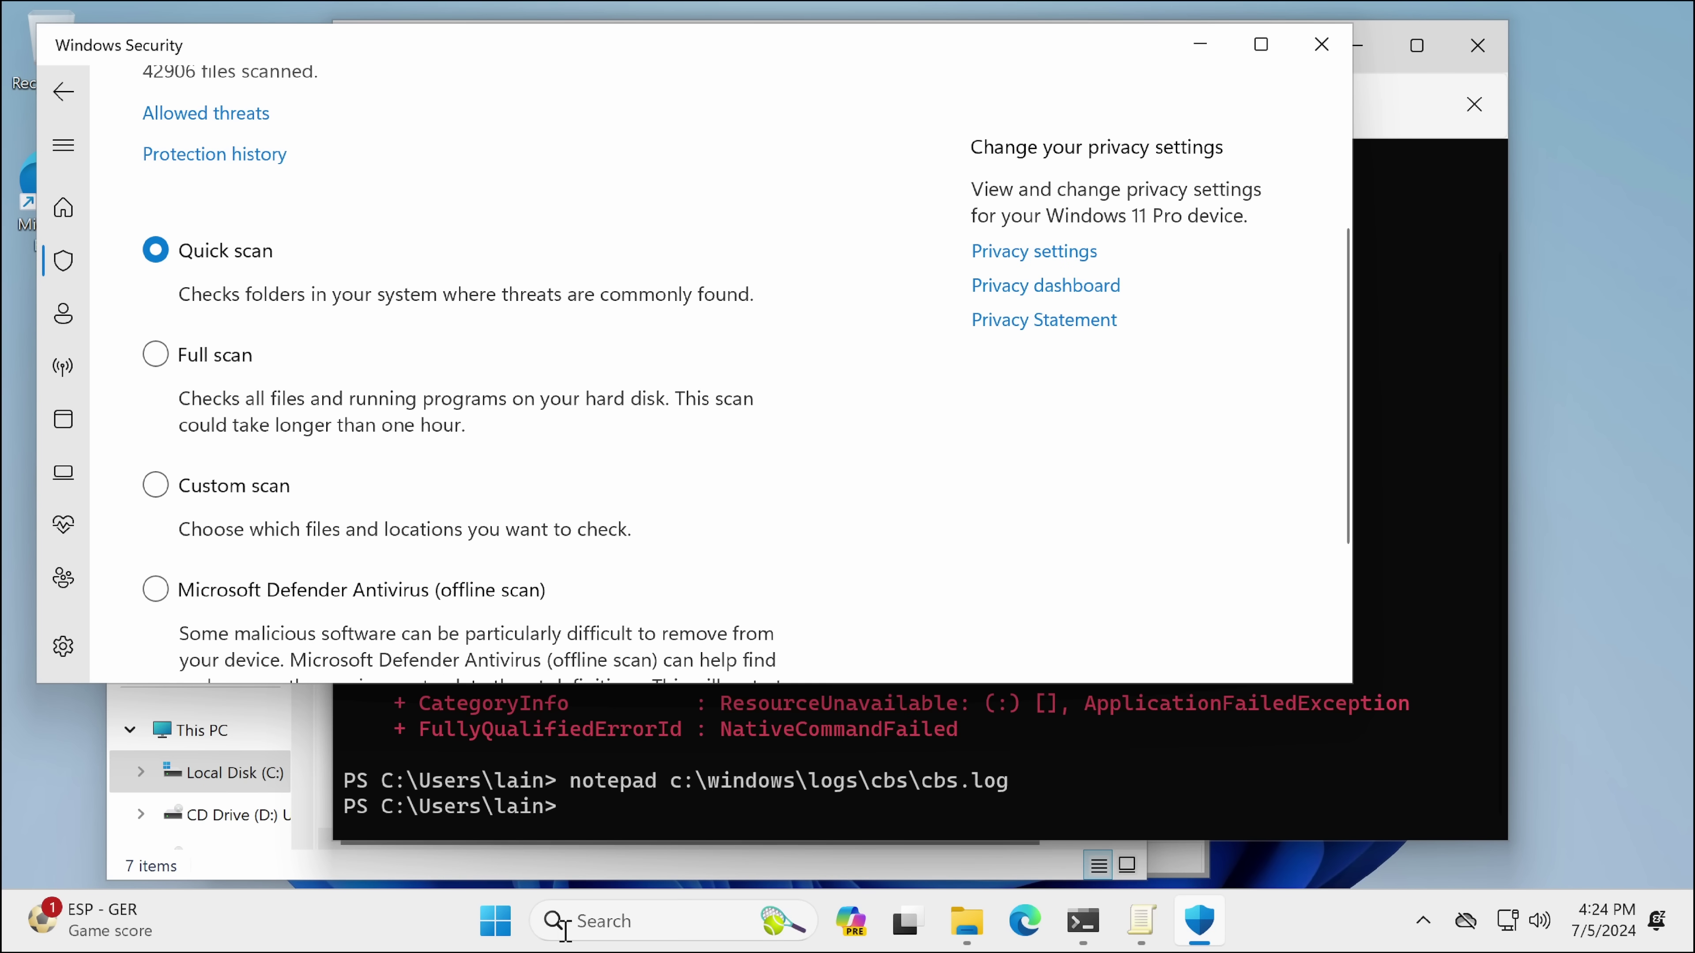
click(511, 931)
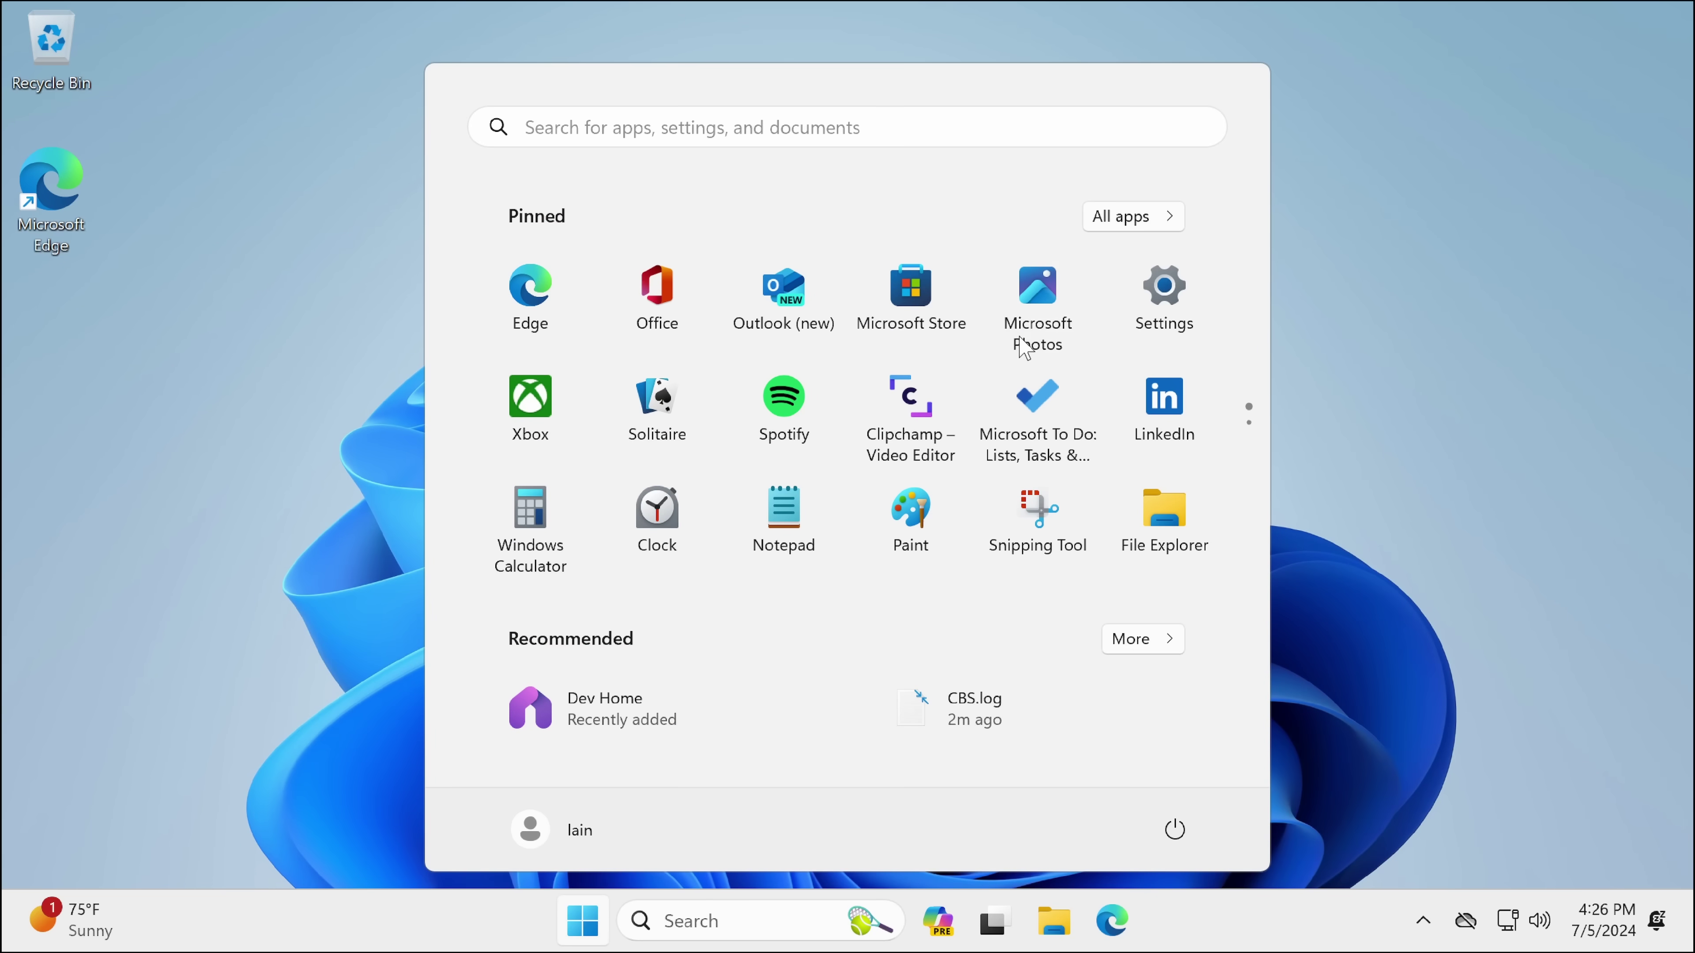
Step: Launch Windows Security via 'defe', start then cancel a quick scan, and view allowed threats
text(defe)
click(567, 327)
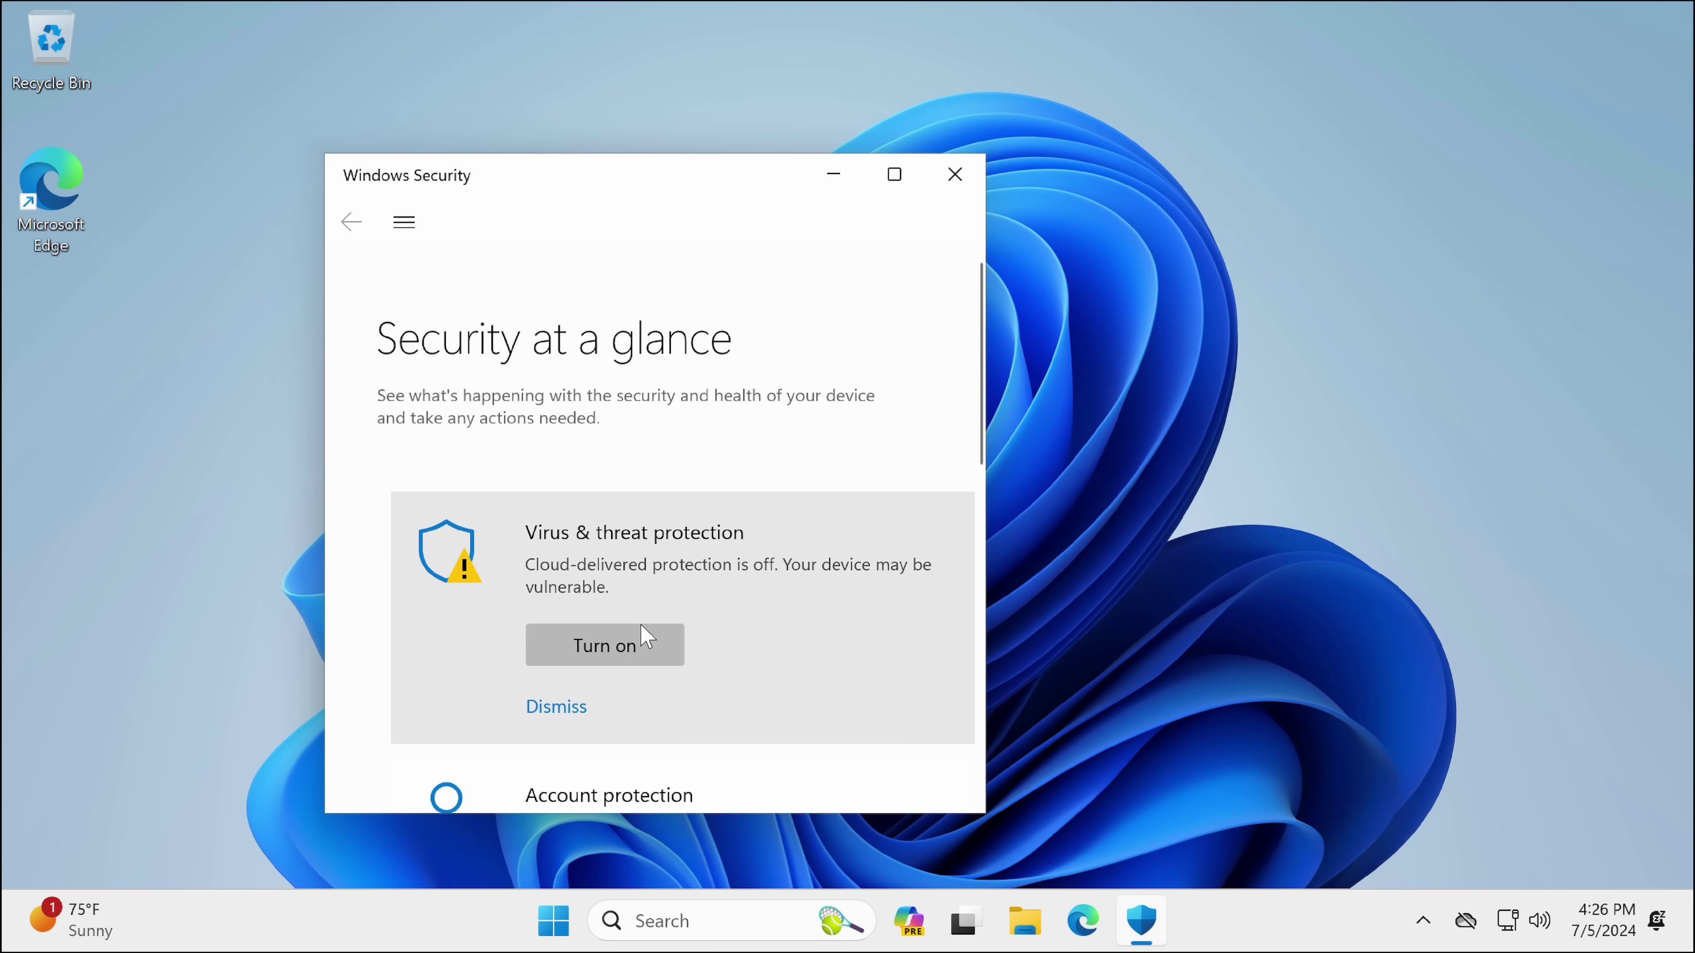
click(546, 613)
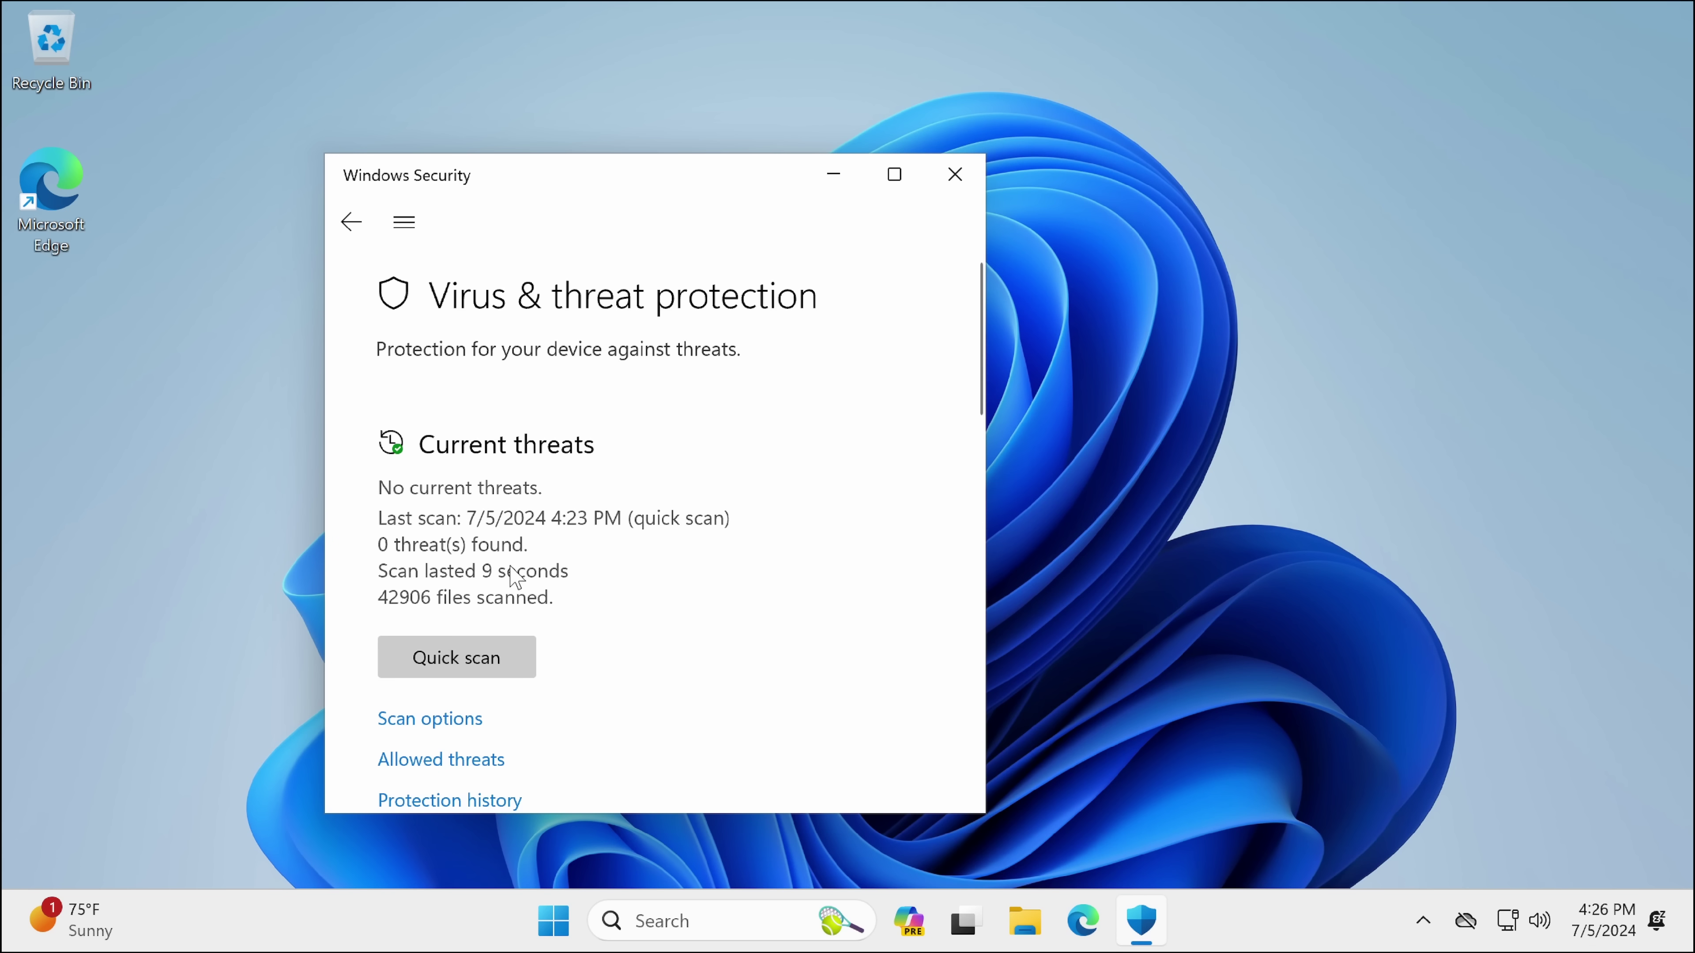
click(457, 653)
click(475, 620)
click(459, 758)
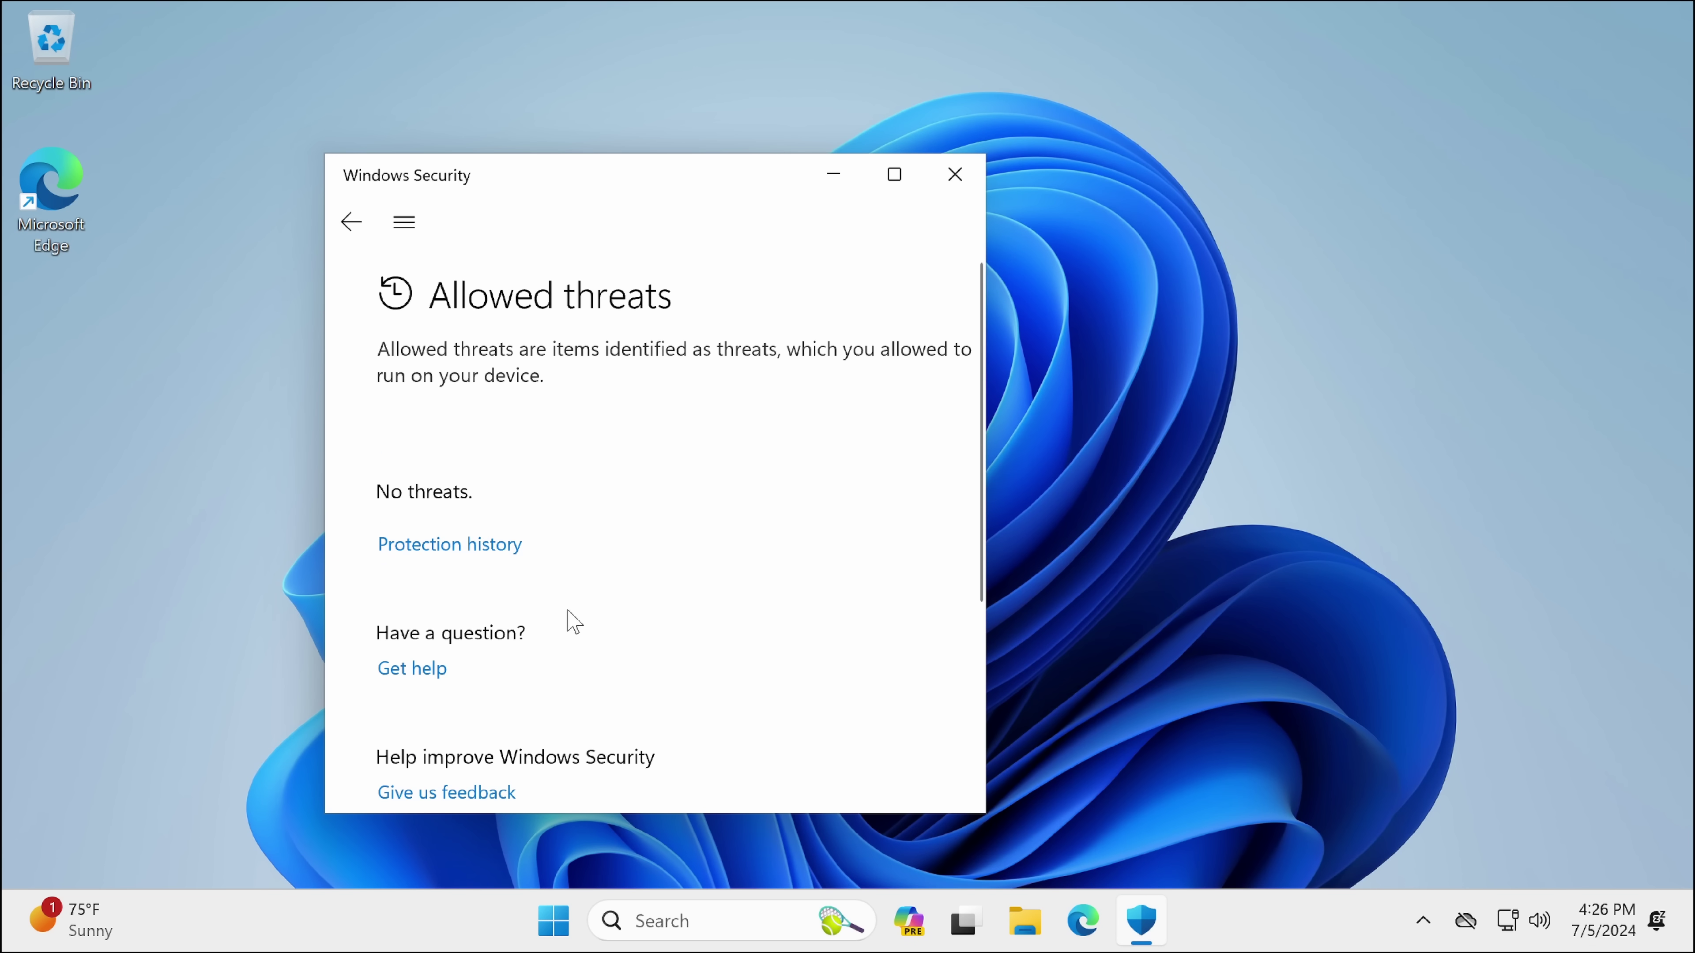
Step: Remove the user folder, C:\ProgramData, systemprofile and .exe file type exclusions
scroll(601, 534, down, 3)
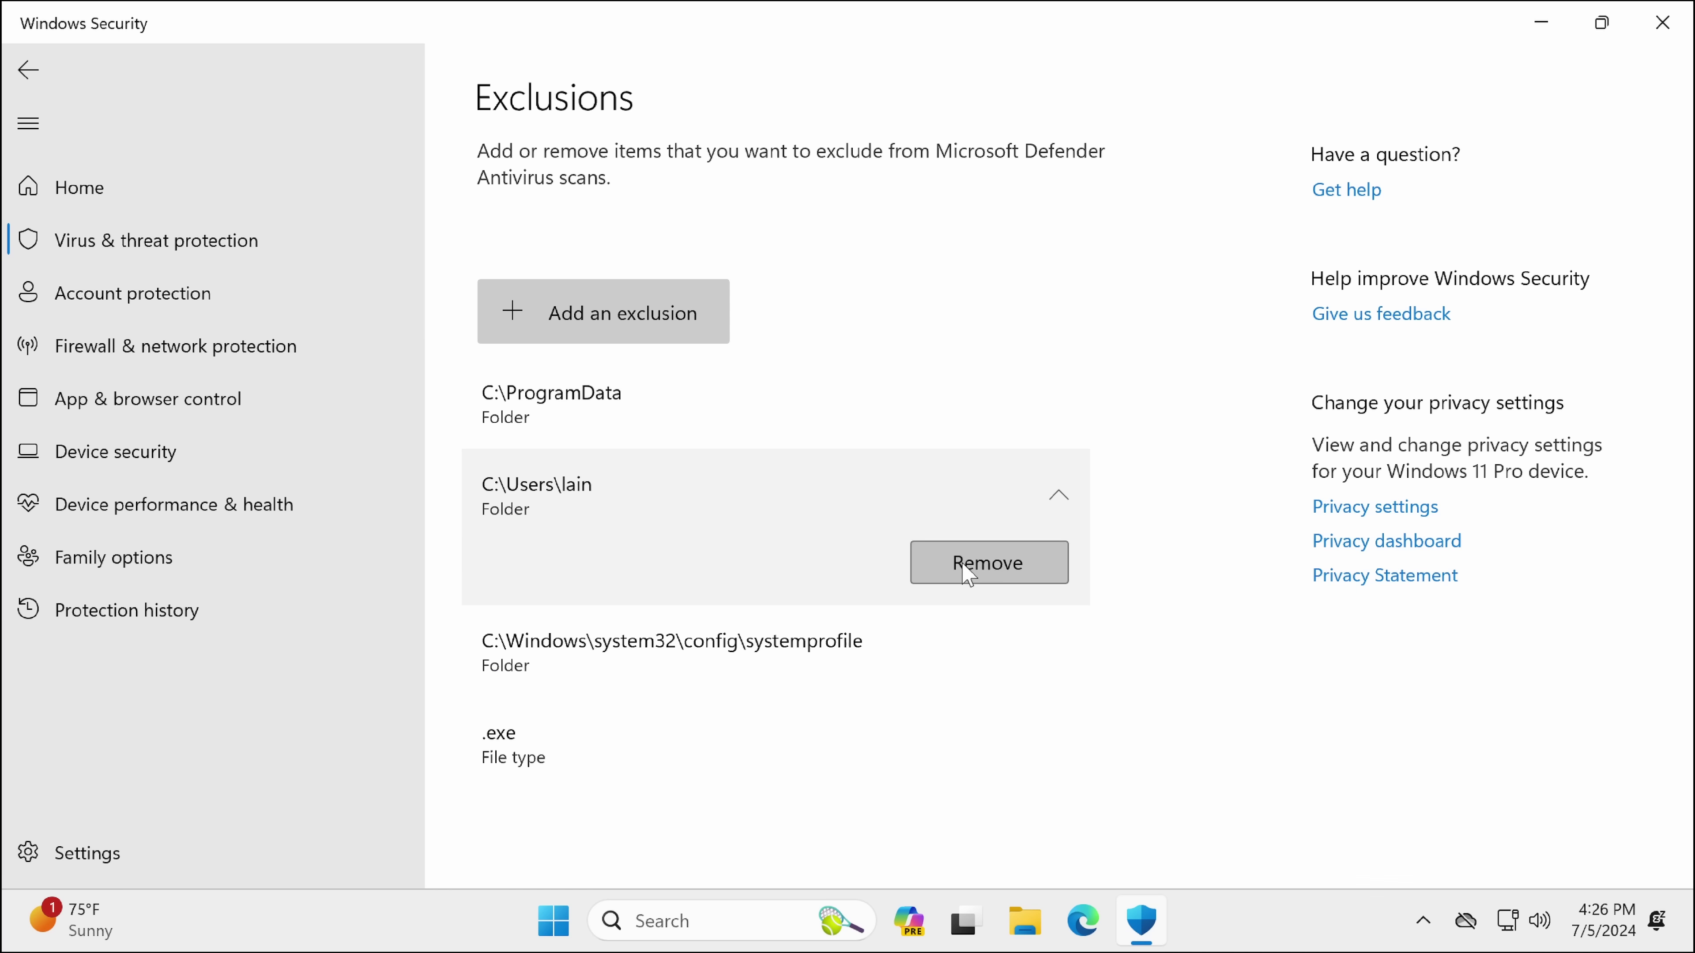
click(965, 554)
click(941, 412)
click(990, 471)
click(997, 426)
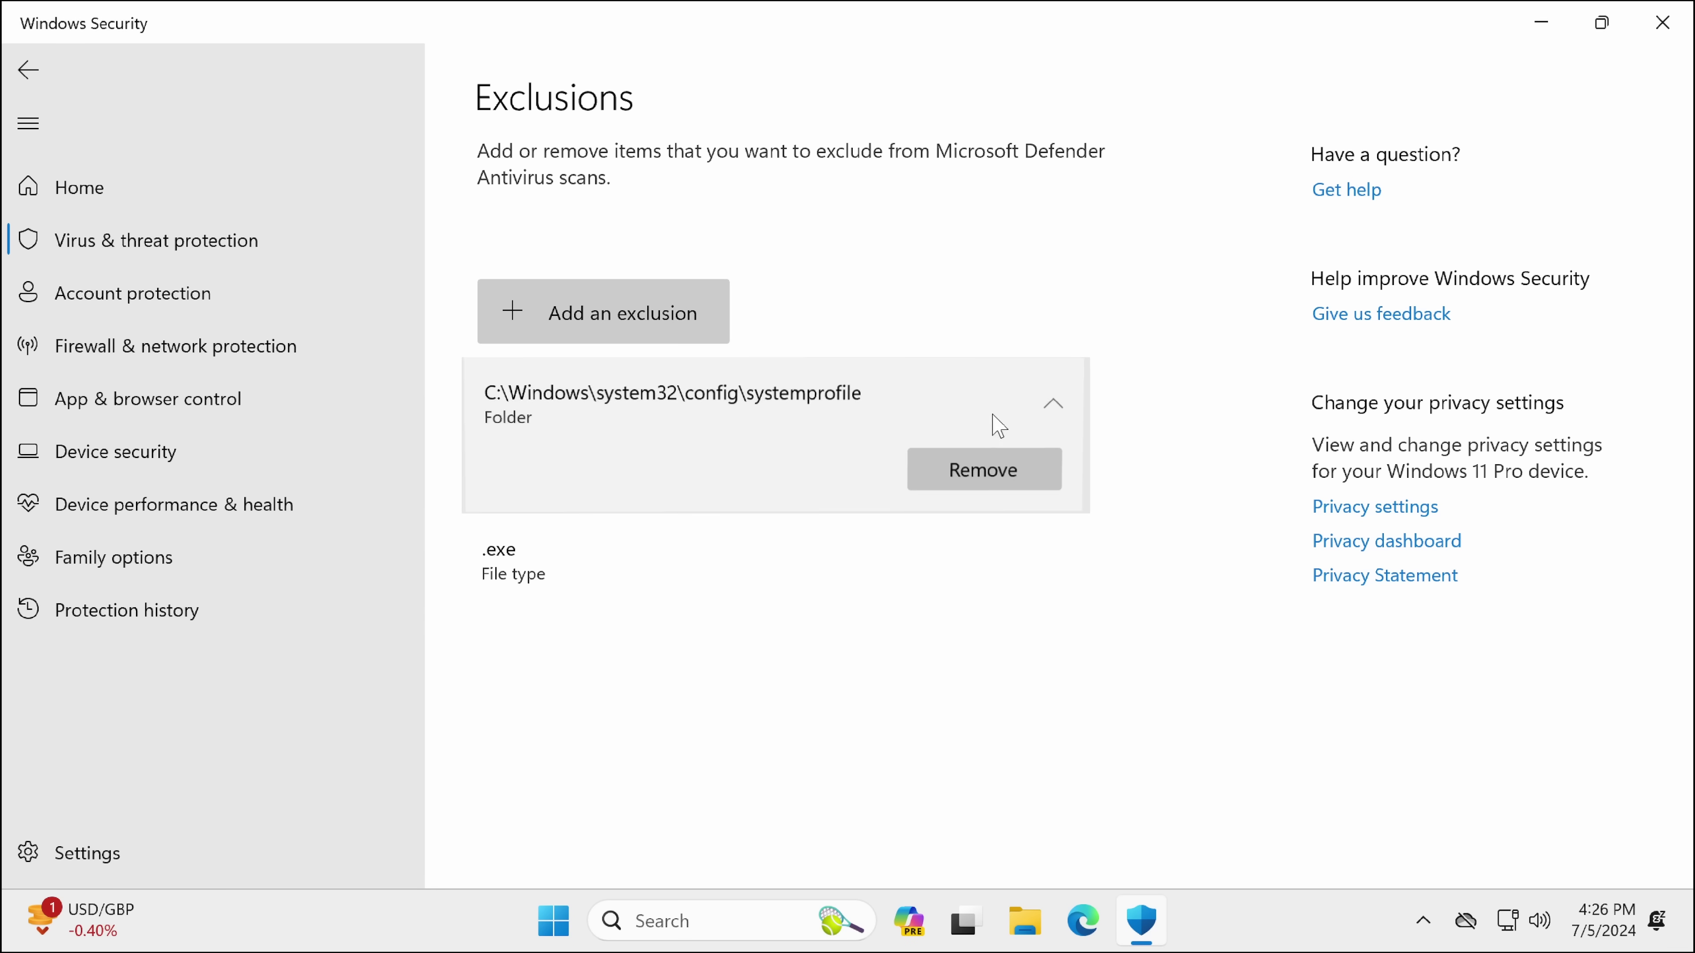
click(1013, 476)
click(934, 427)
click(1031, 461)
Step: Return to Virus & threat protection and run a new quick scan
click(197, 242)
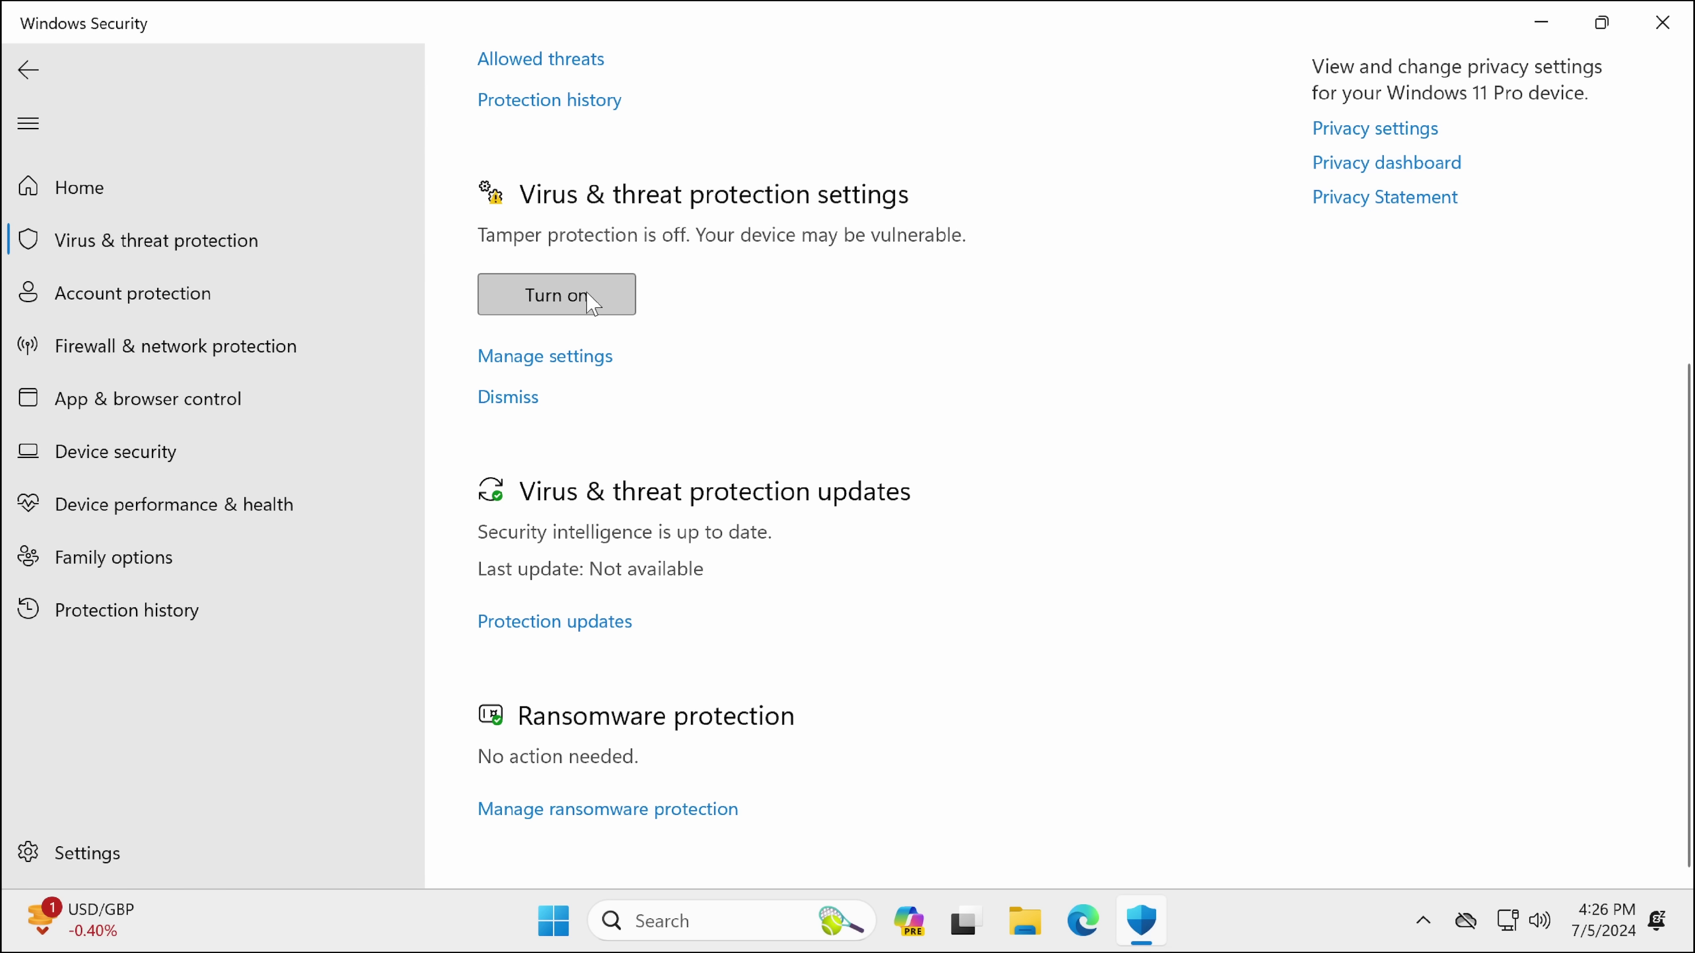
scroll(919, 456, up, 5)
click(1031, 911)
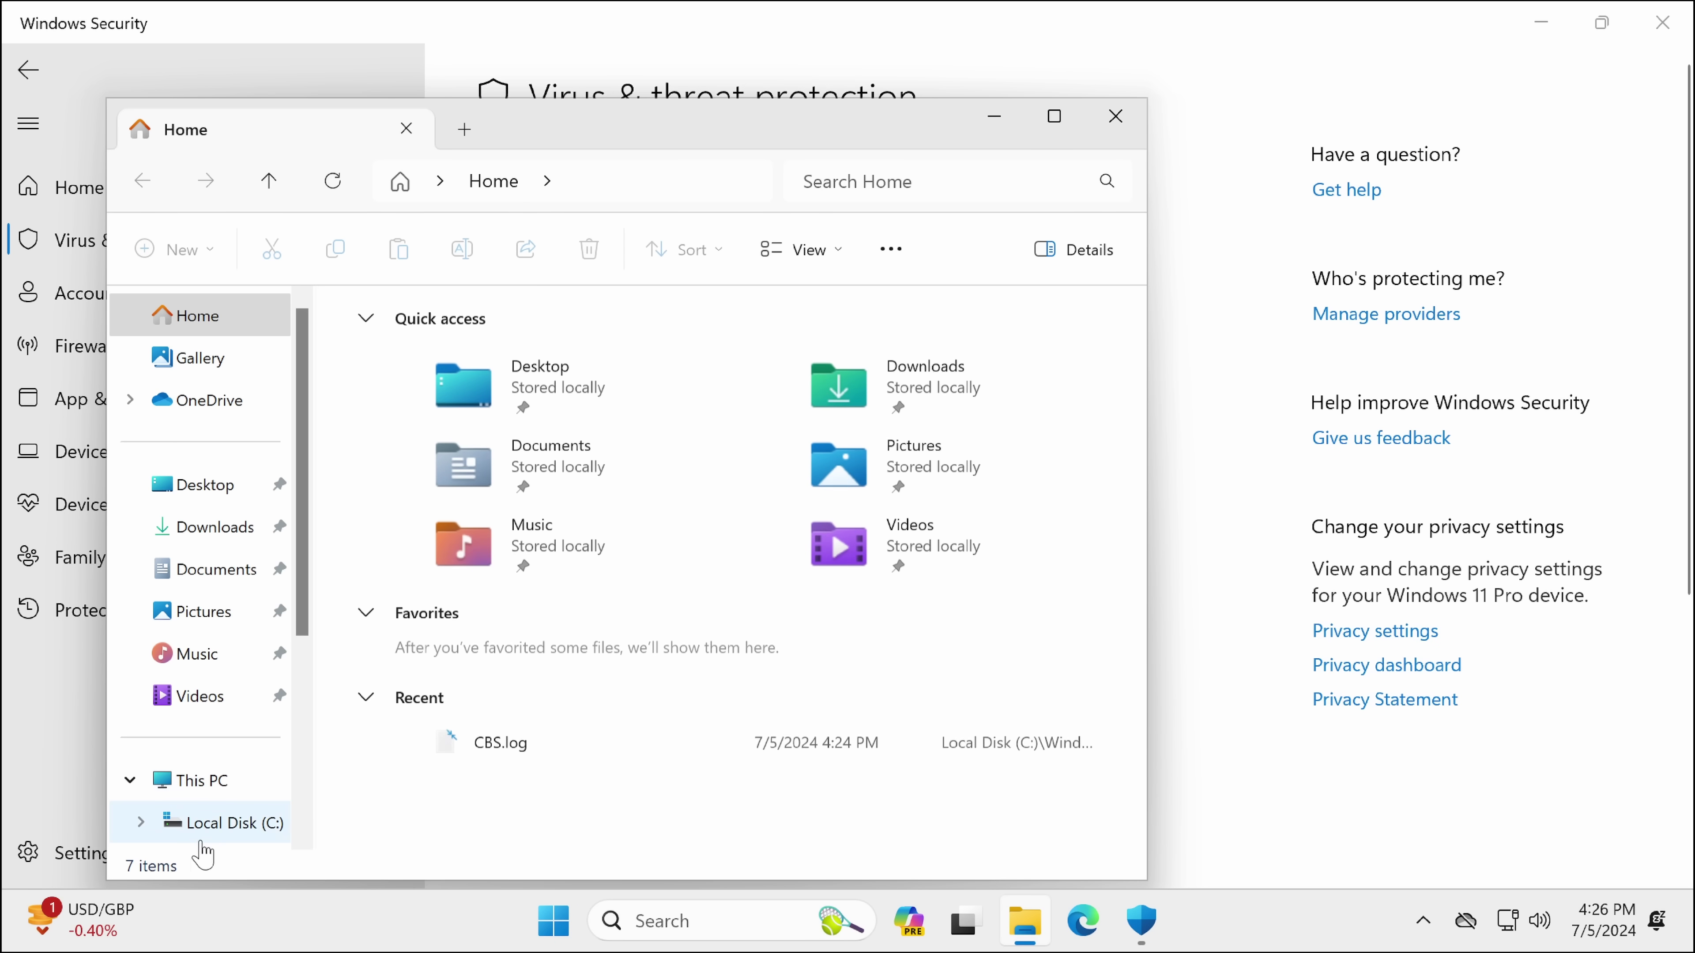
Step: Open a File Explorer window on Downloads and move it beside the threat protection page
click(201, 835)
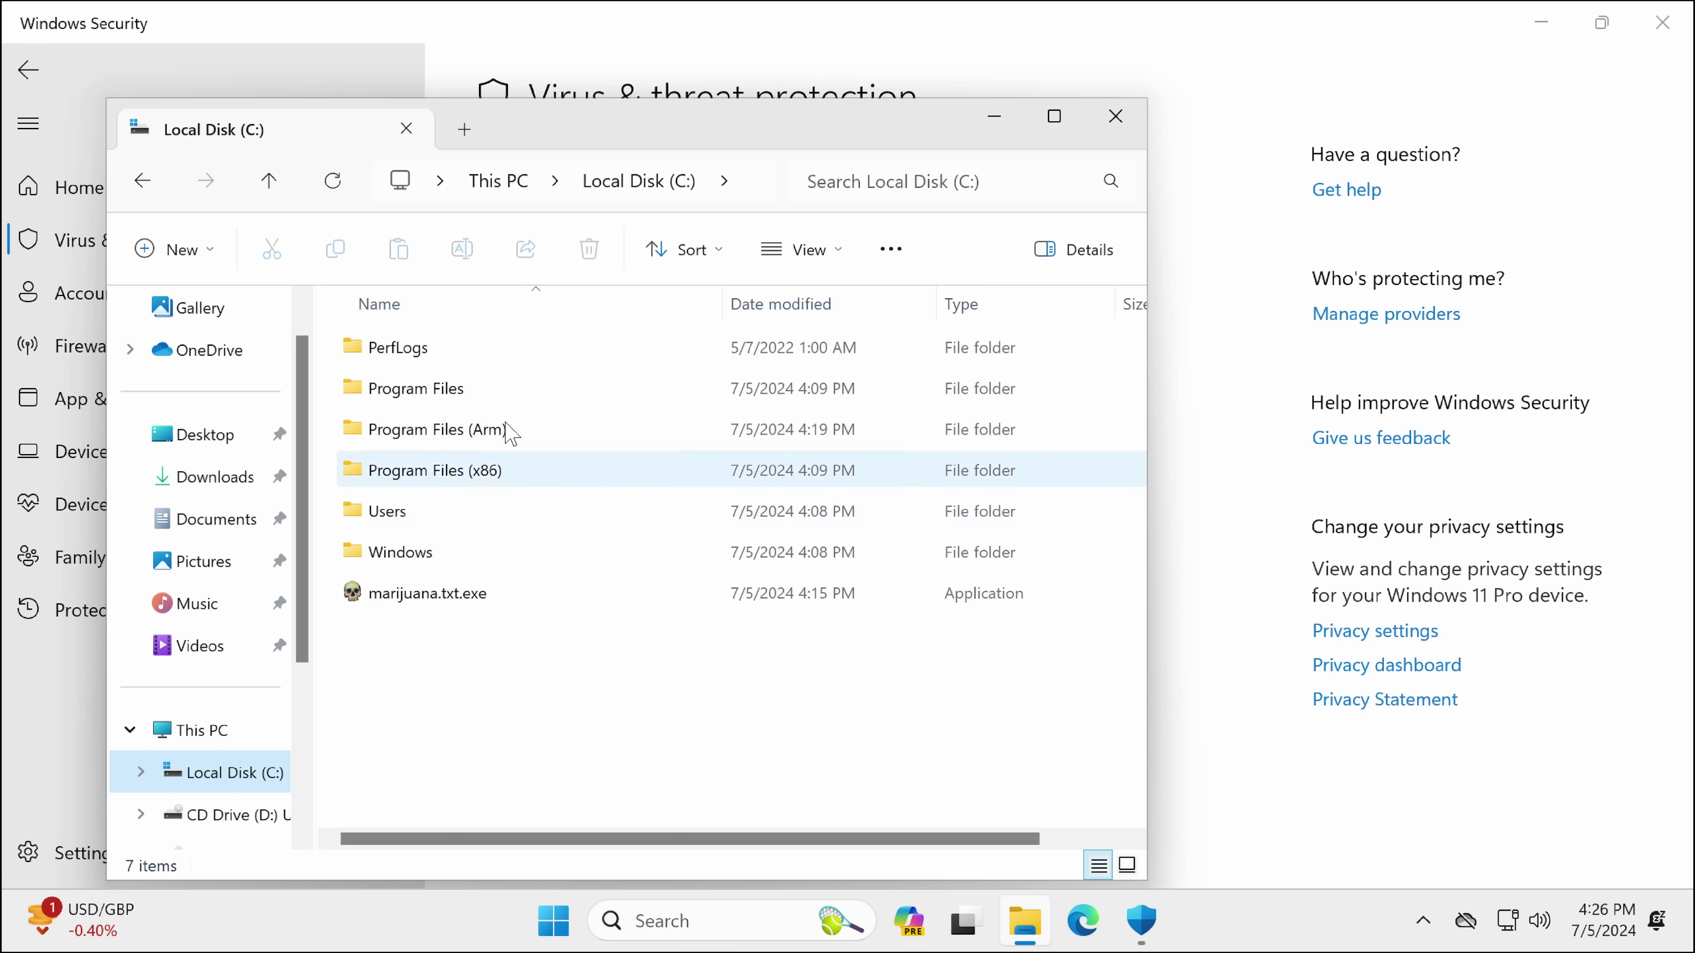
key(super)
text(fo)
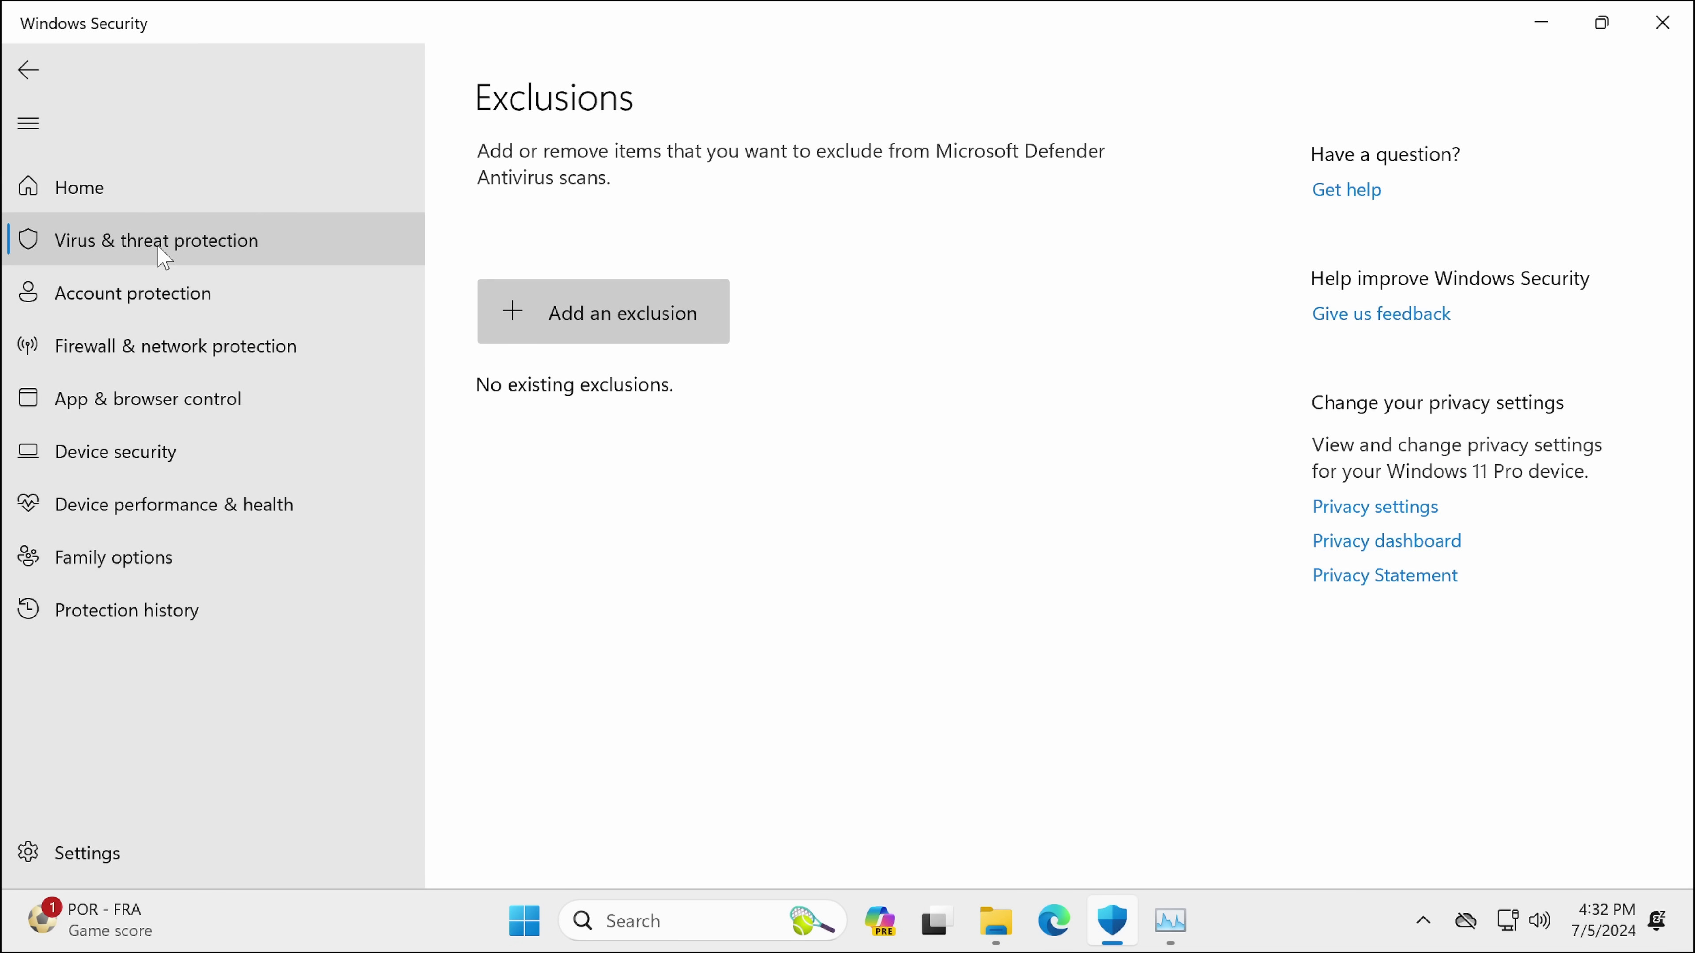
click(160, 247)
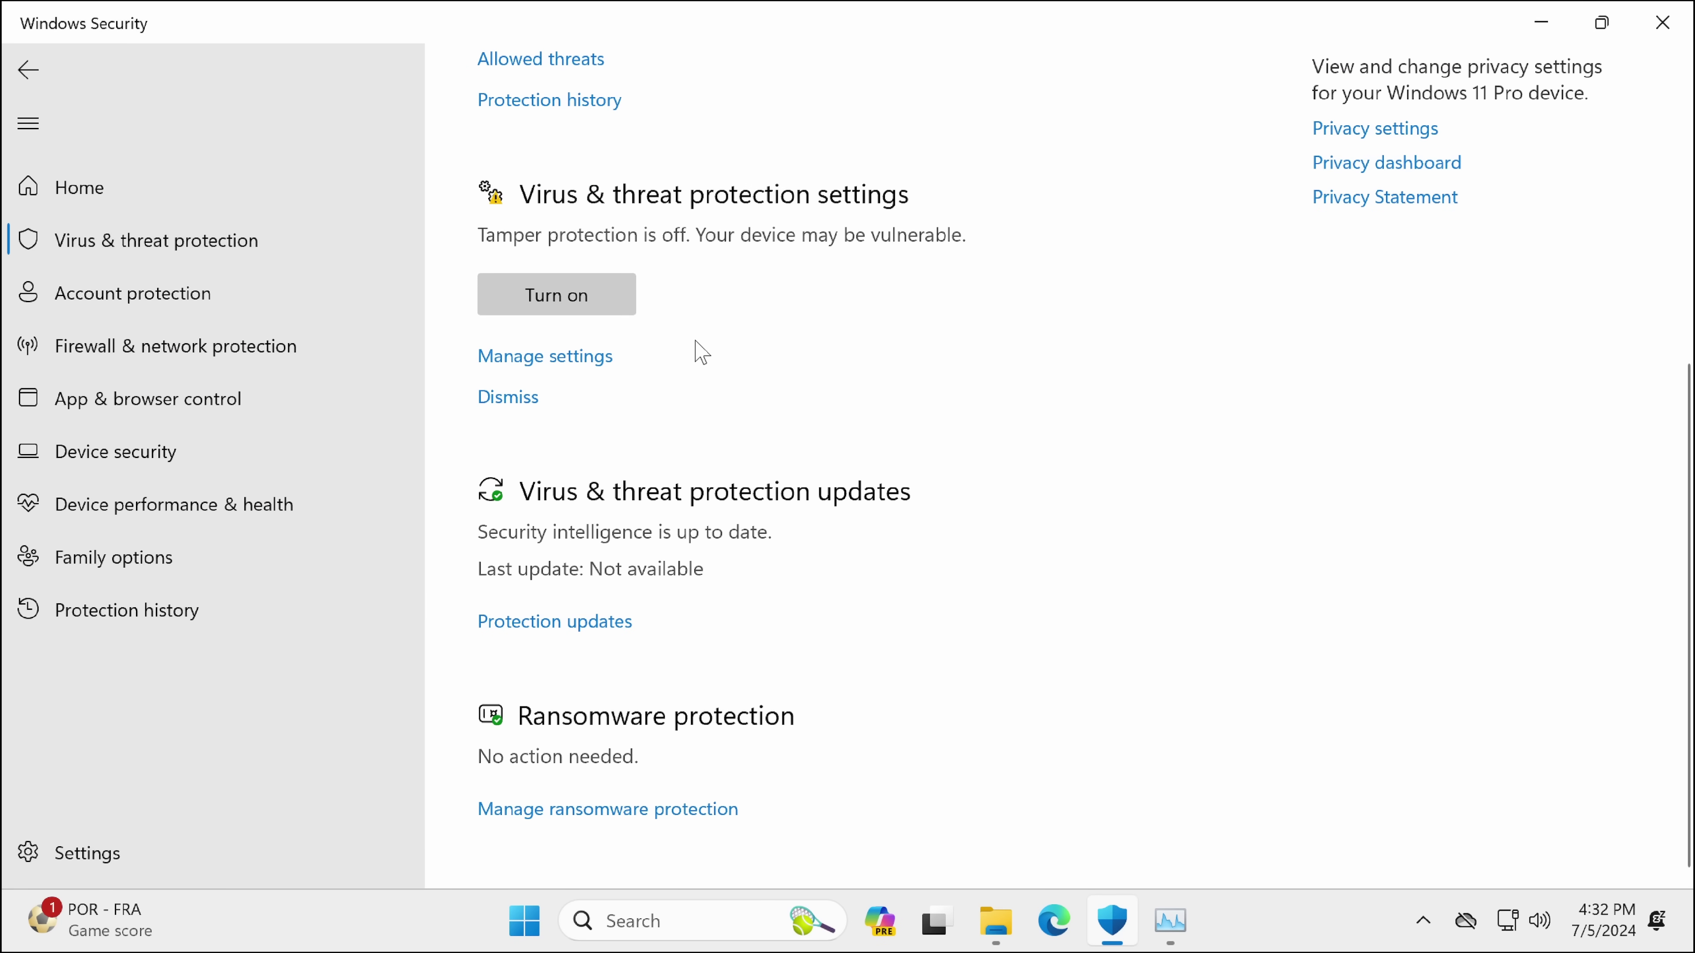
scroll(711, 349, up, 6)
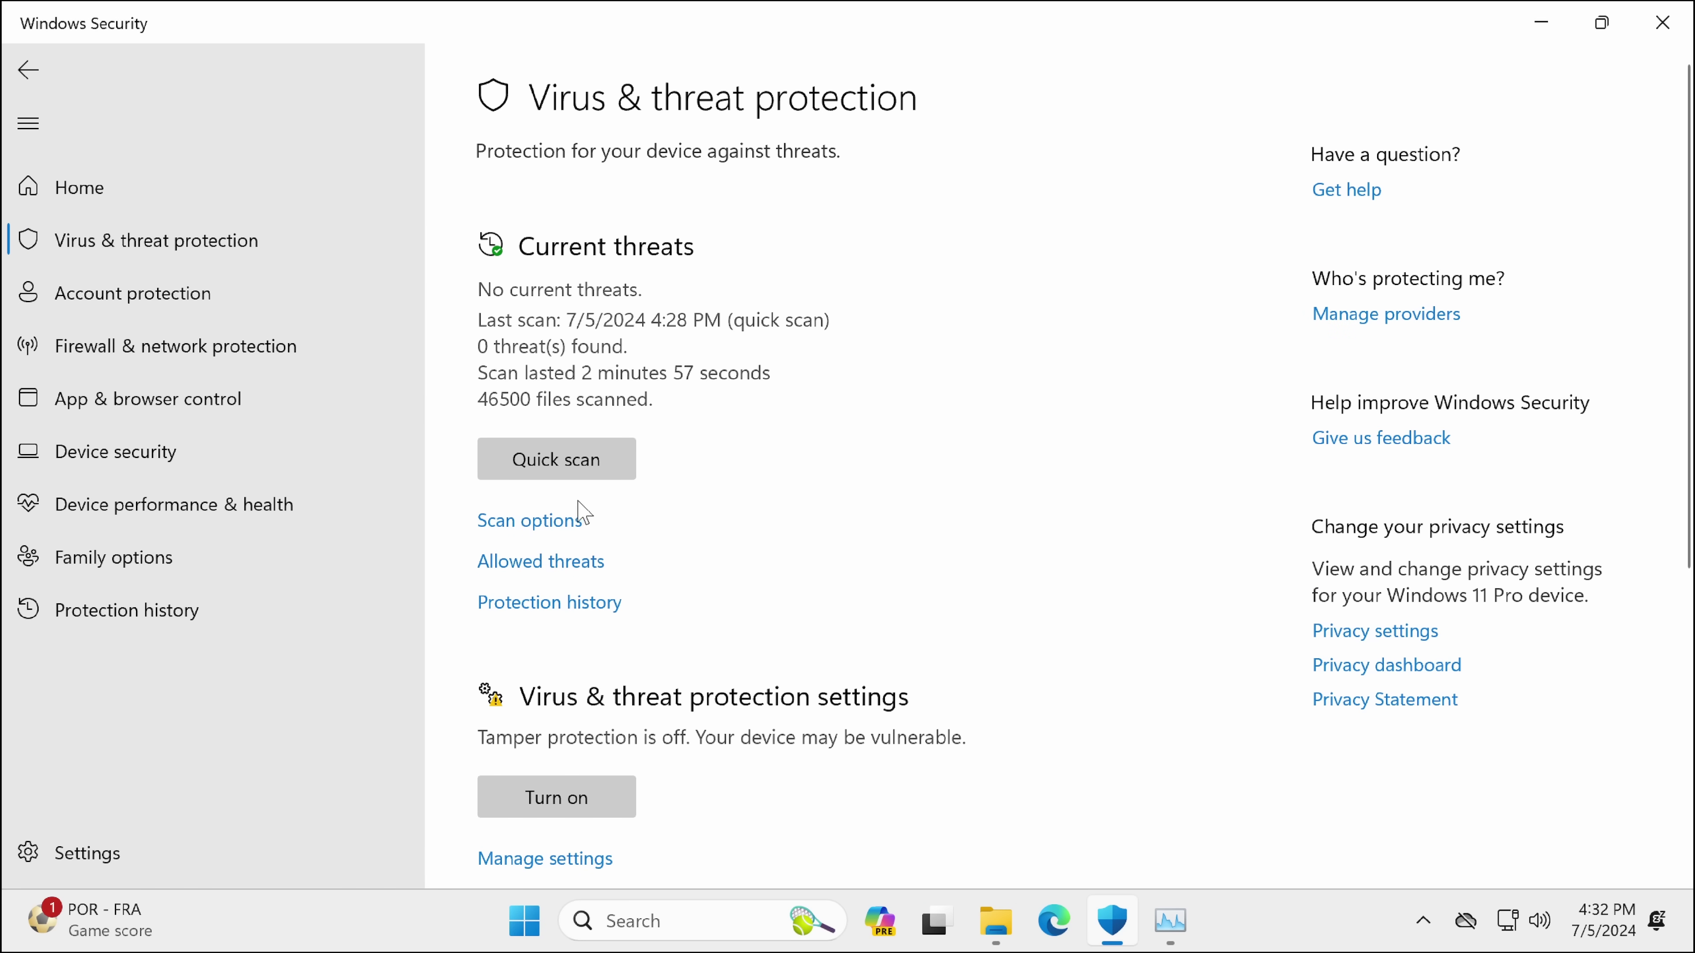
click(997, 935)
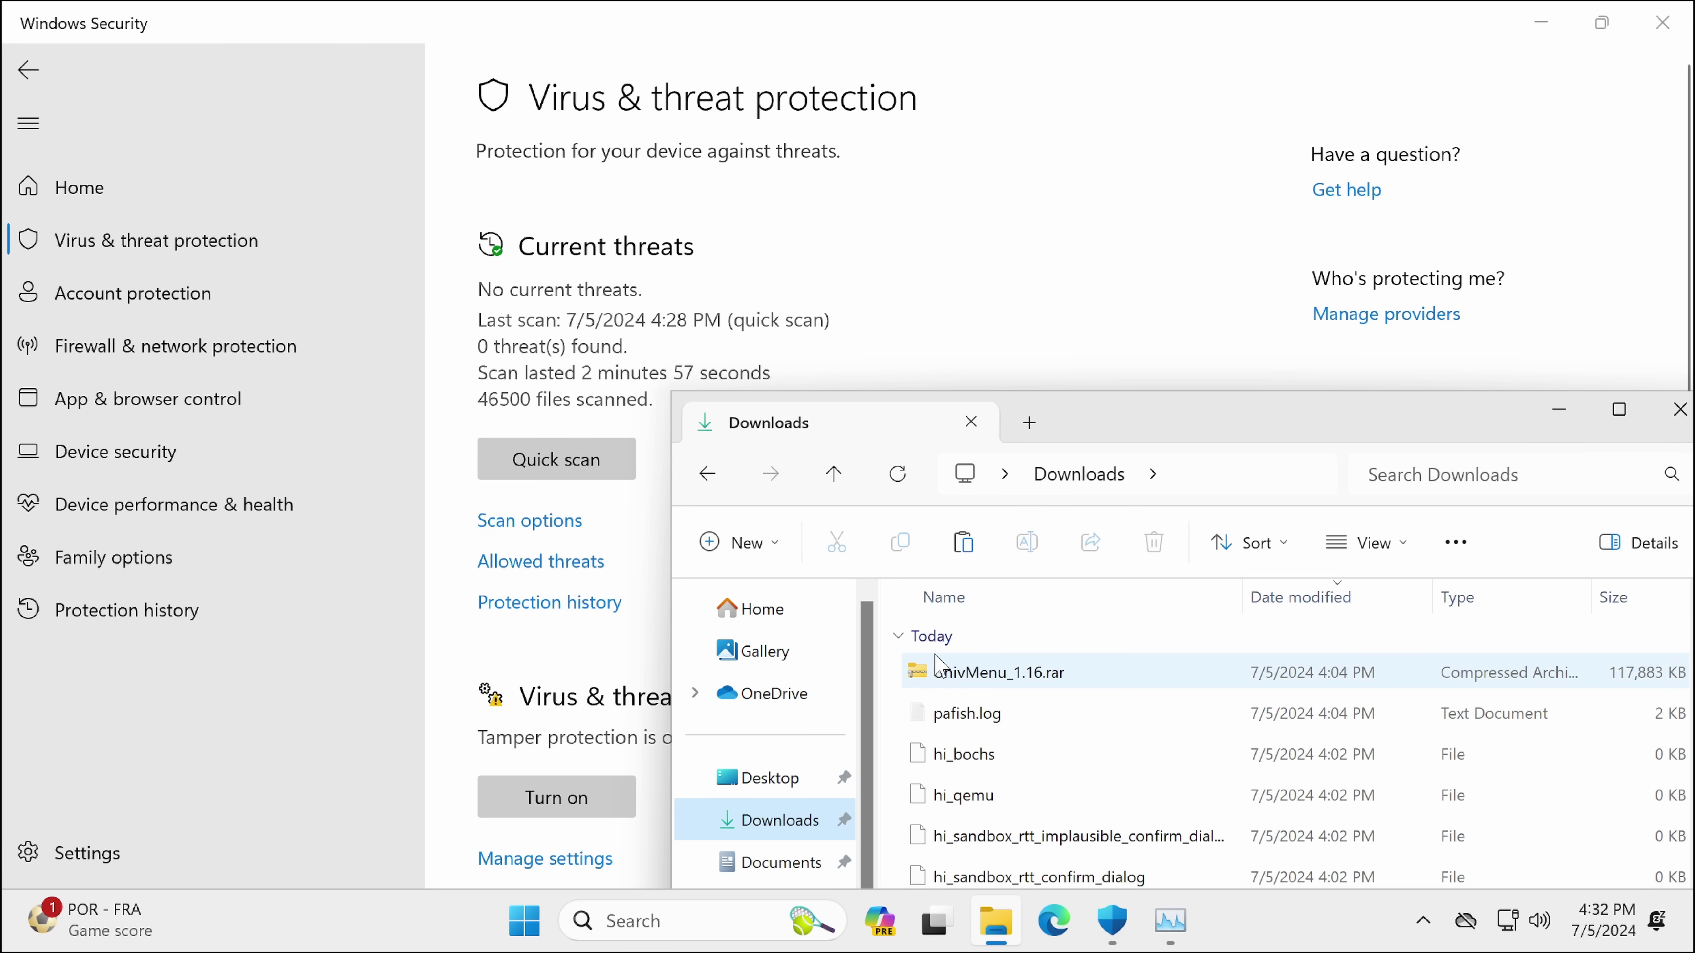
drag(1078, 428, 762, 189)
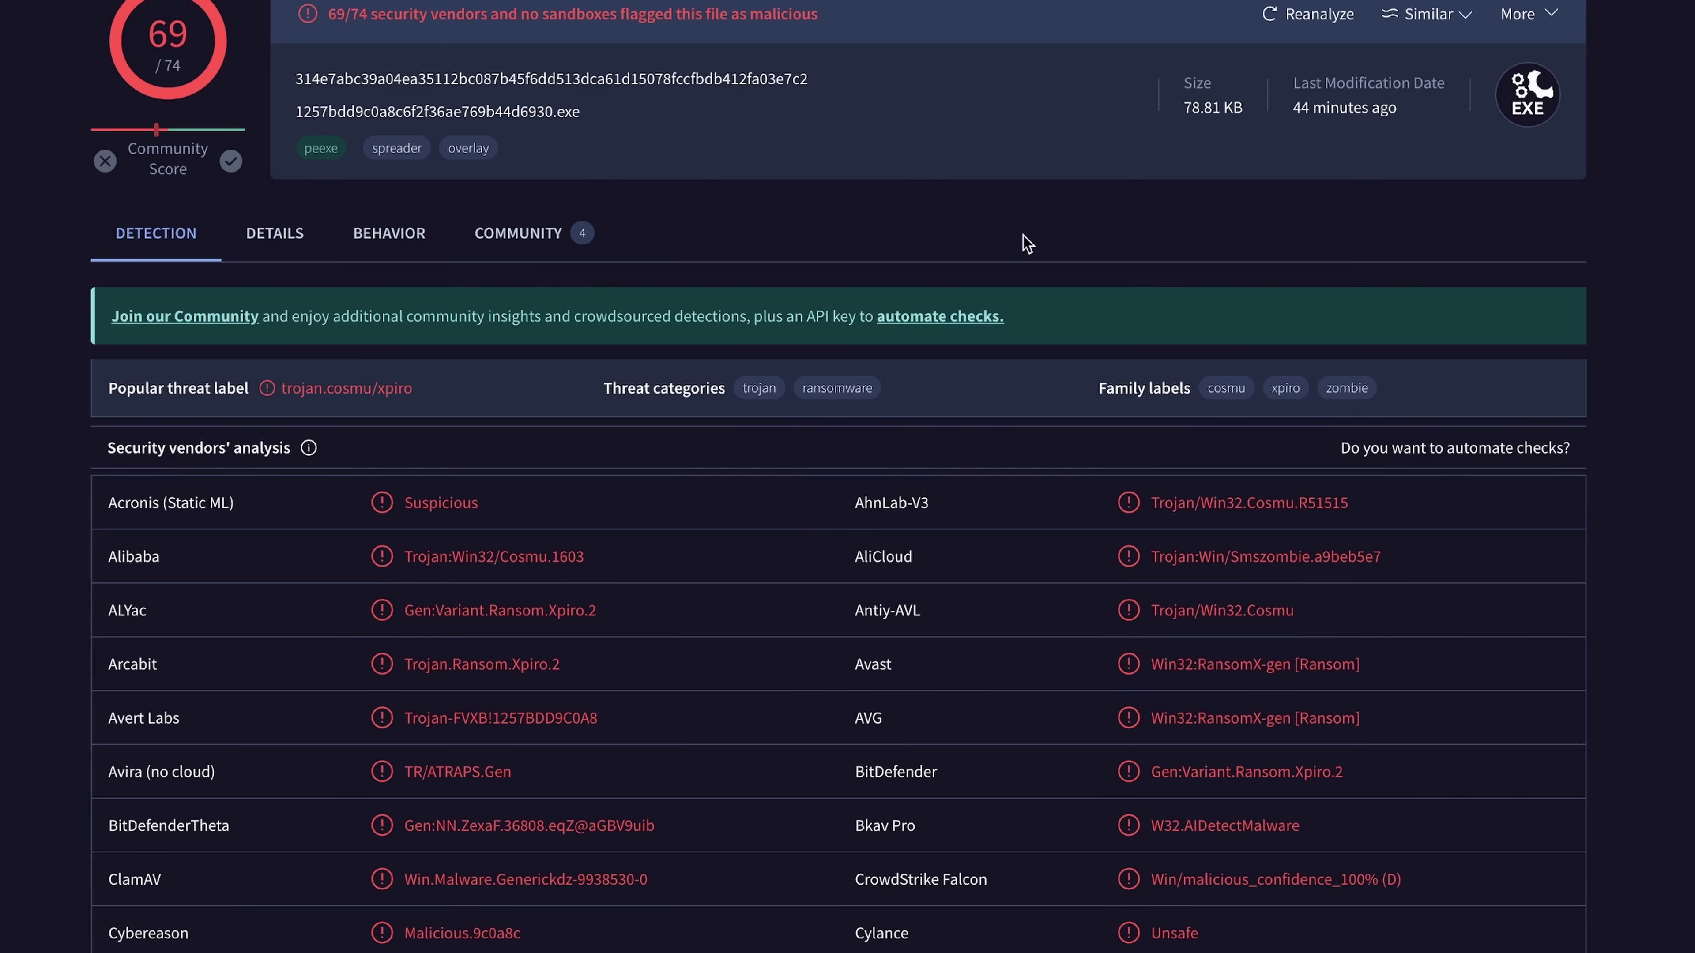
Step: Review the sample's DETECTION list, selecting the Alibaba and other vendor detection names
drag(430, 556, 639, 569)
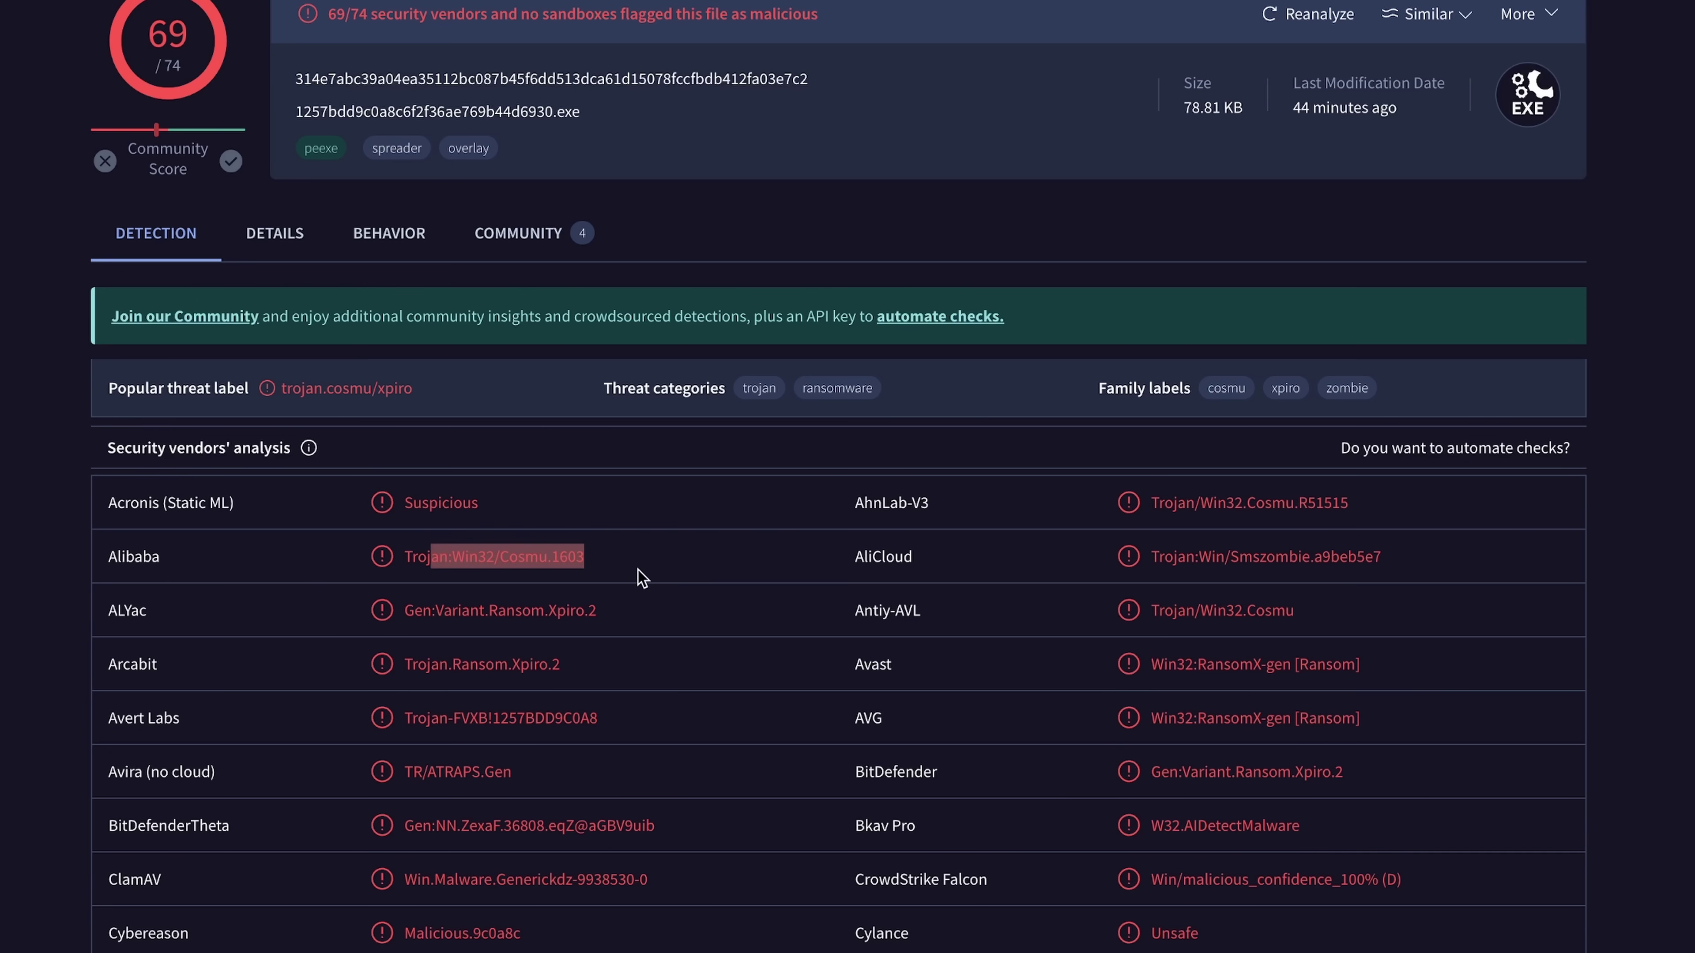
drag(424, 611, 602, 604)
scroll(602, 604, down, 10)
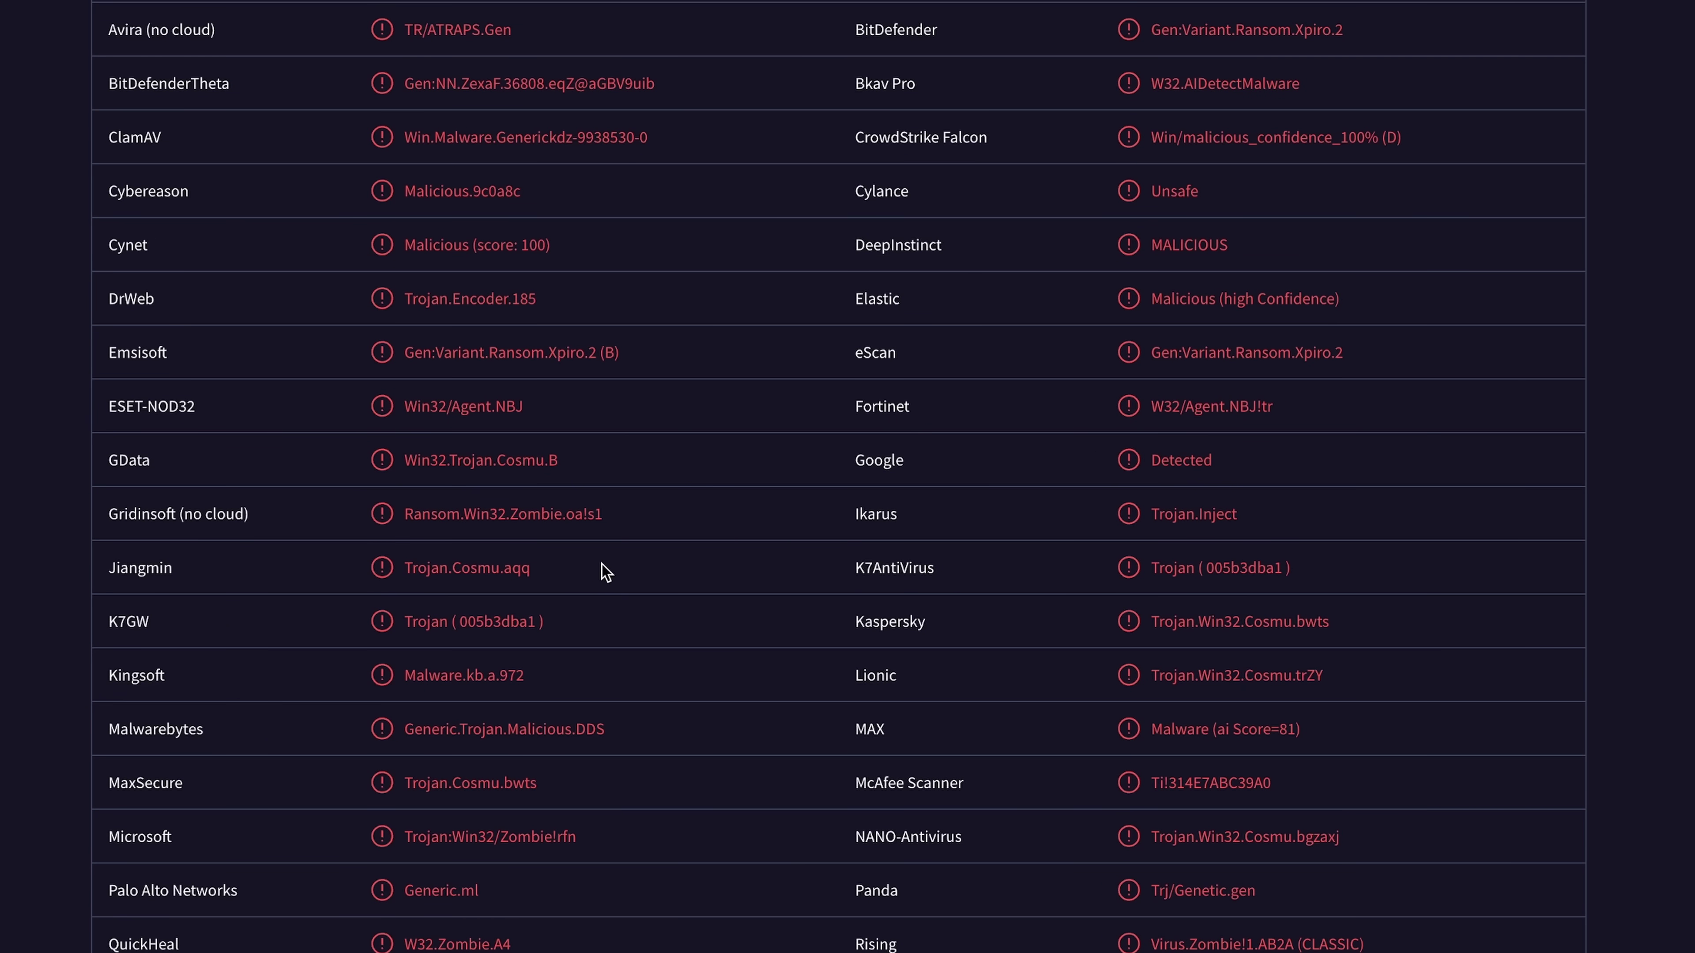
scroll(669, 583, down, 9)
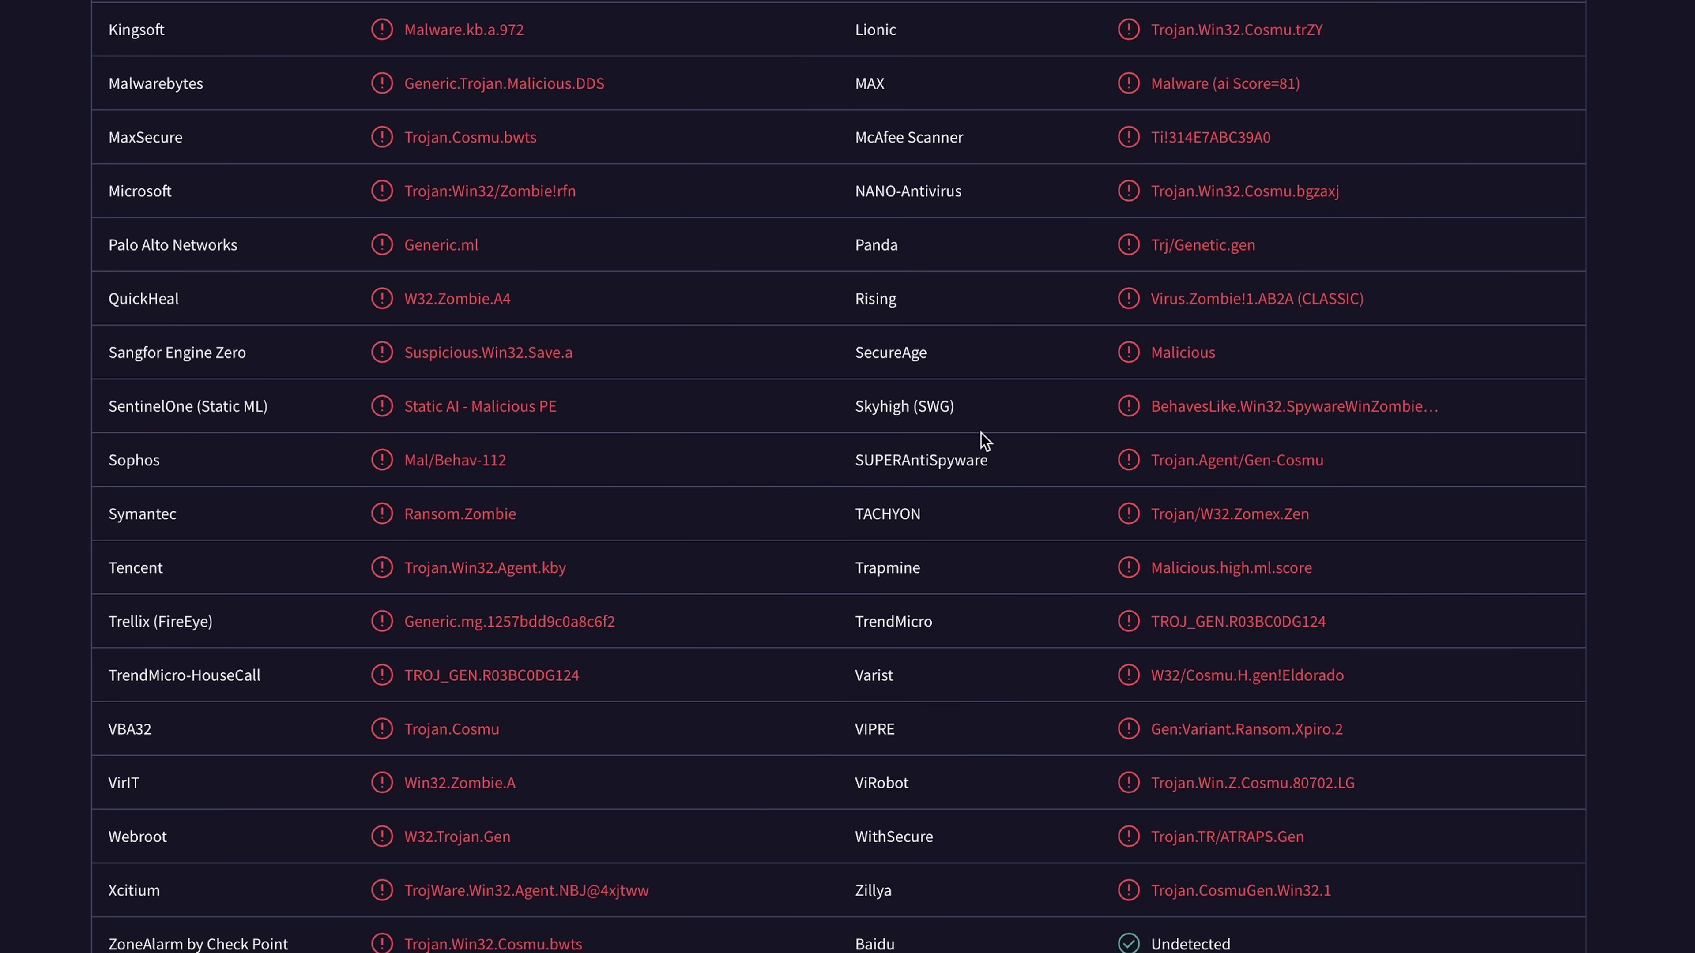
scroll(969, 440, up, 15)
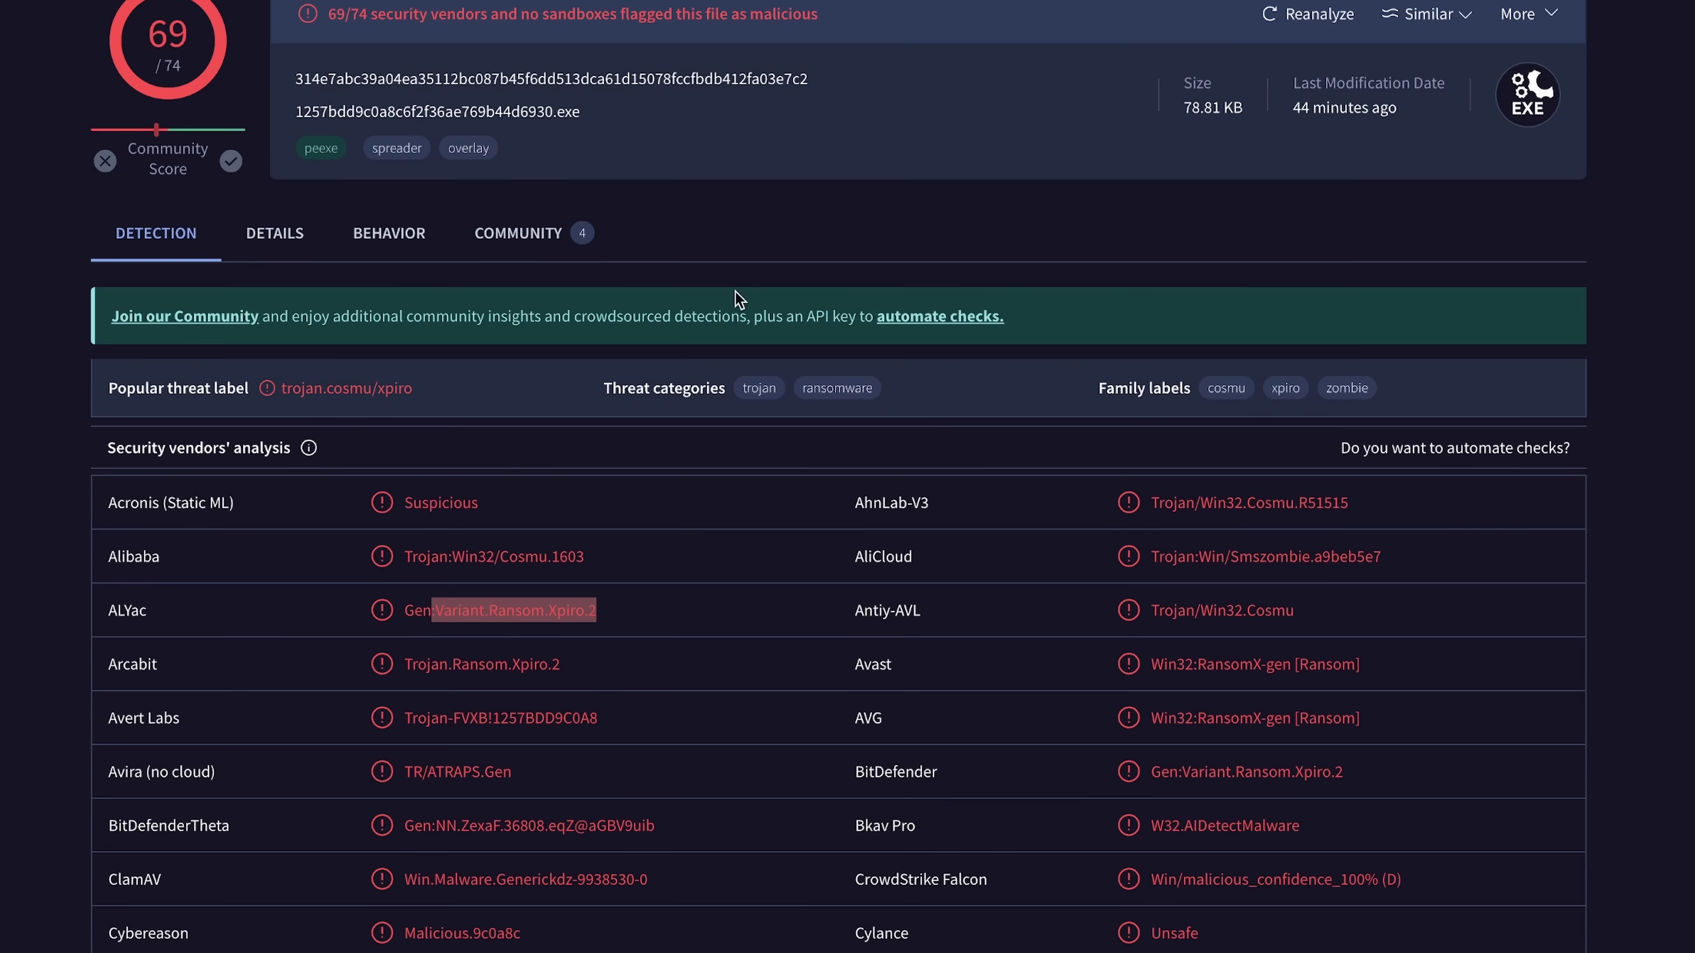
Step: Open BEHAVIOR then DETAILS, select the TLSH–DetectItEasy values, and scroll to Header, Sections and Imports
click(375, 252)
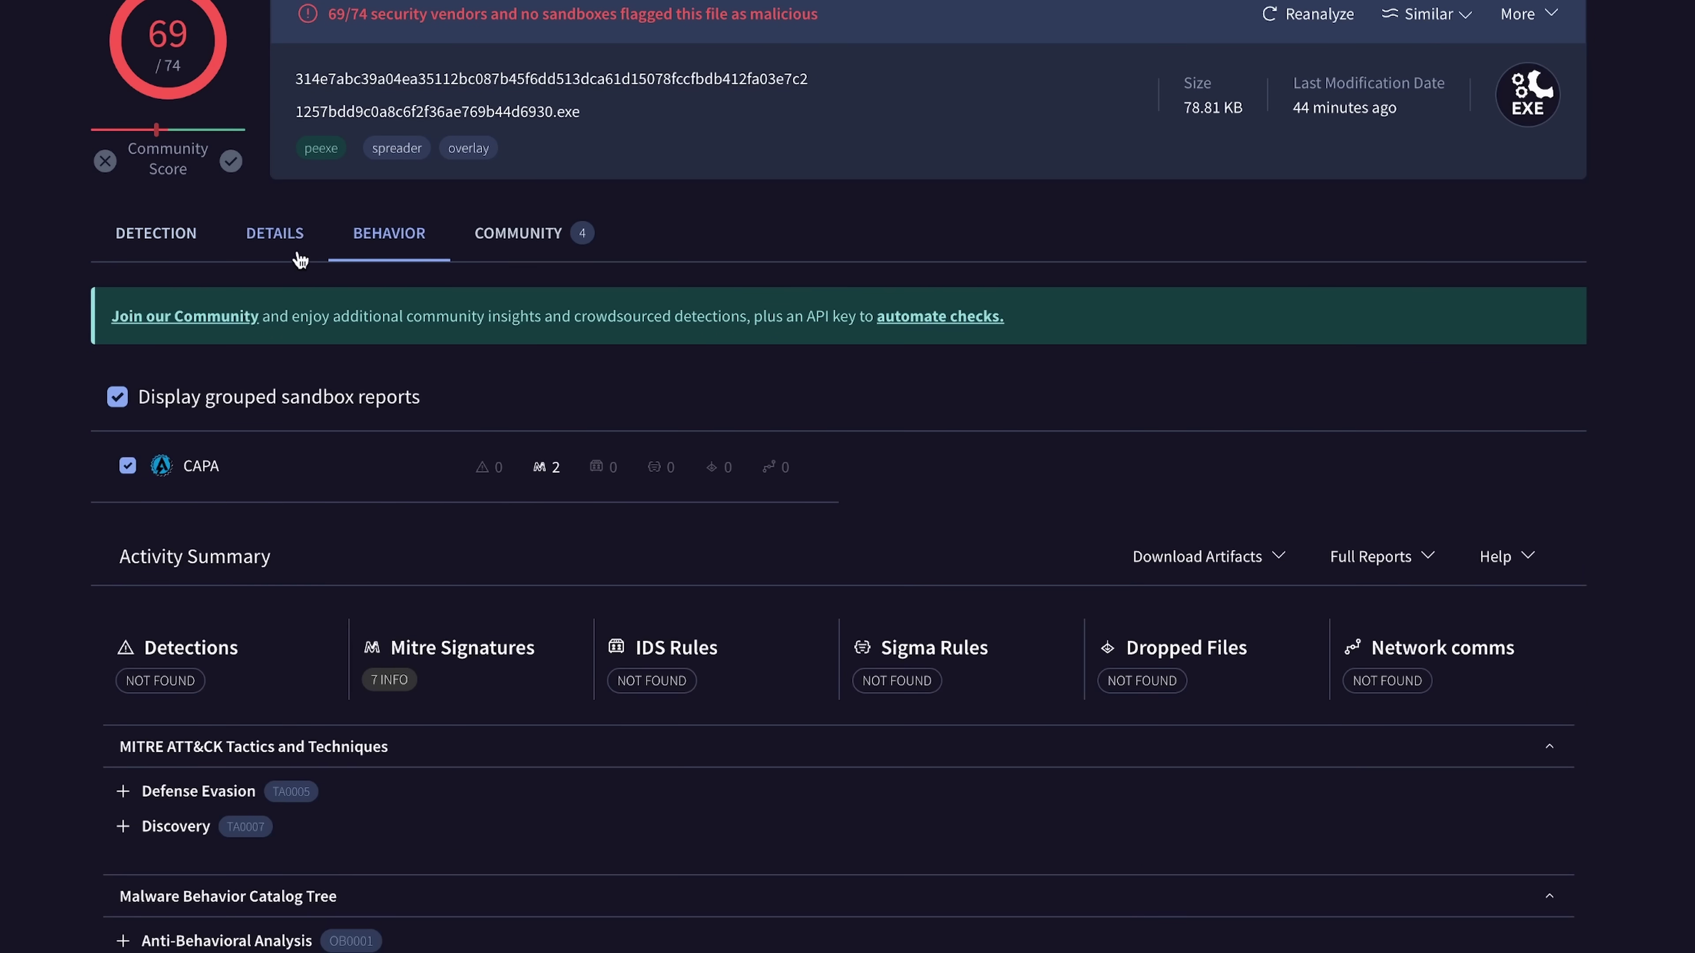
click(297, 257)
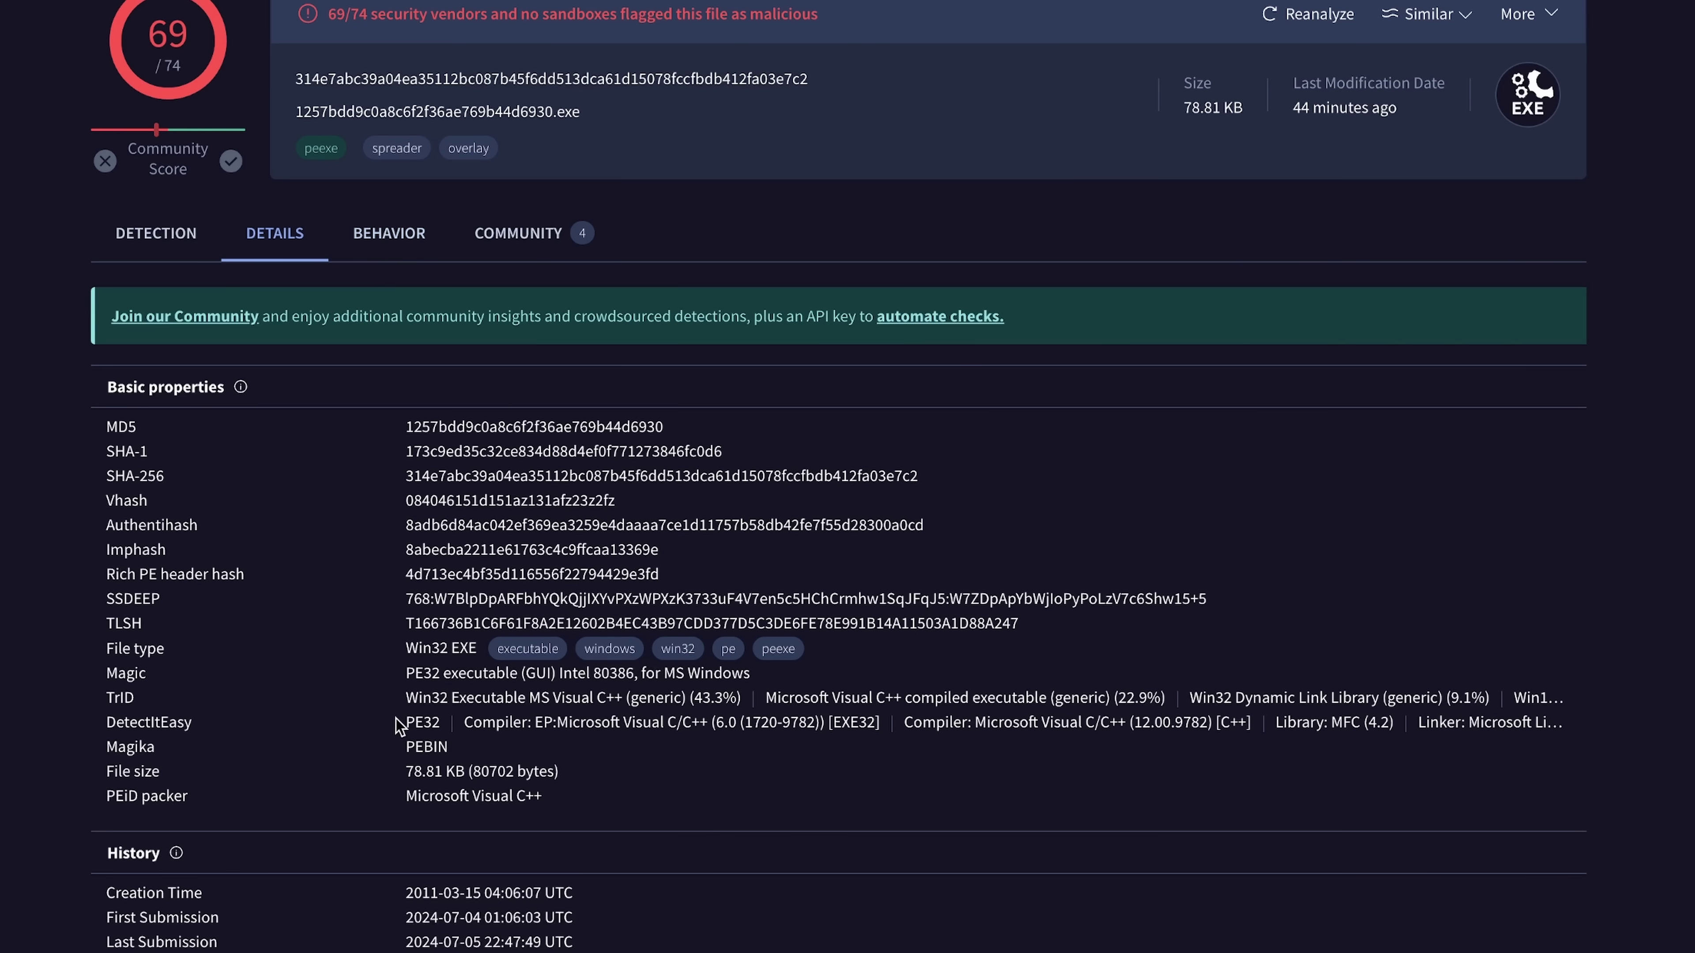
drag(399, 724, 676, 631)
scroll(675, 661, down, 10)
scroll(675, 549, down, 4)
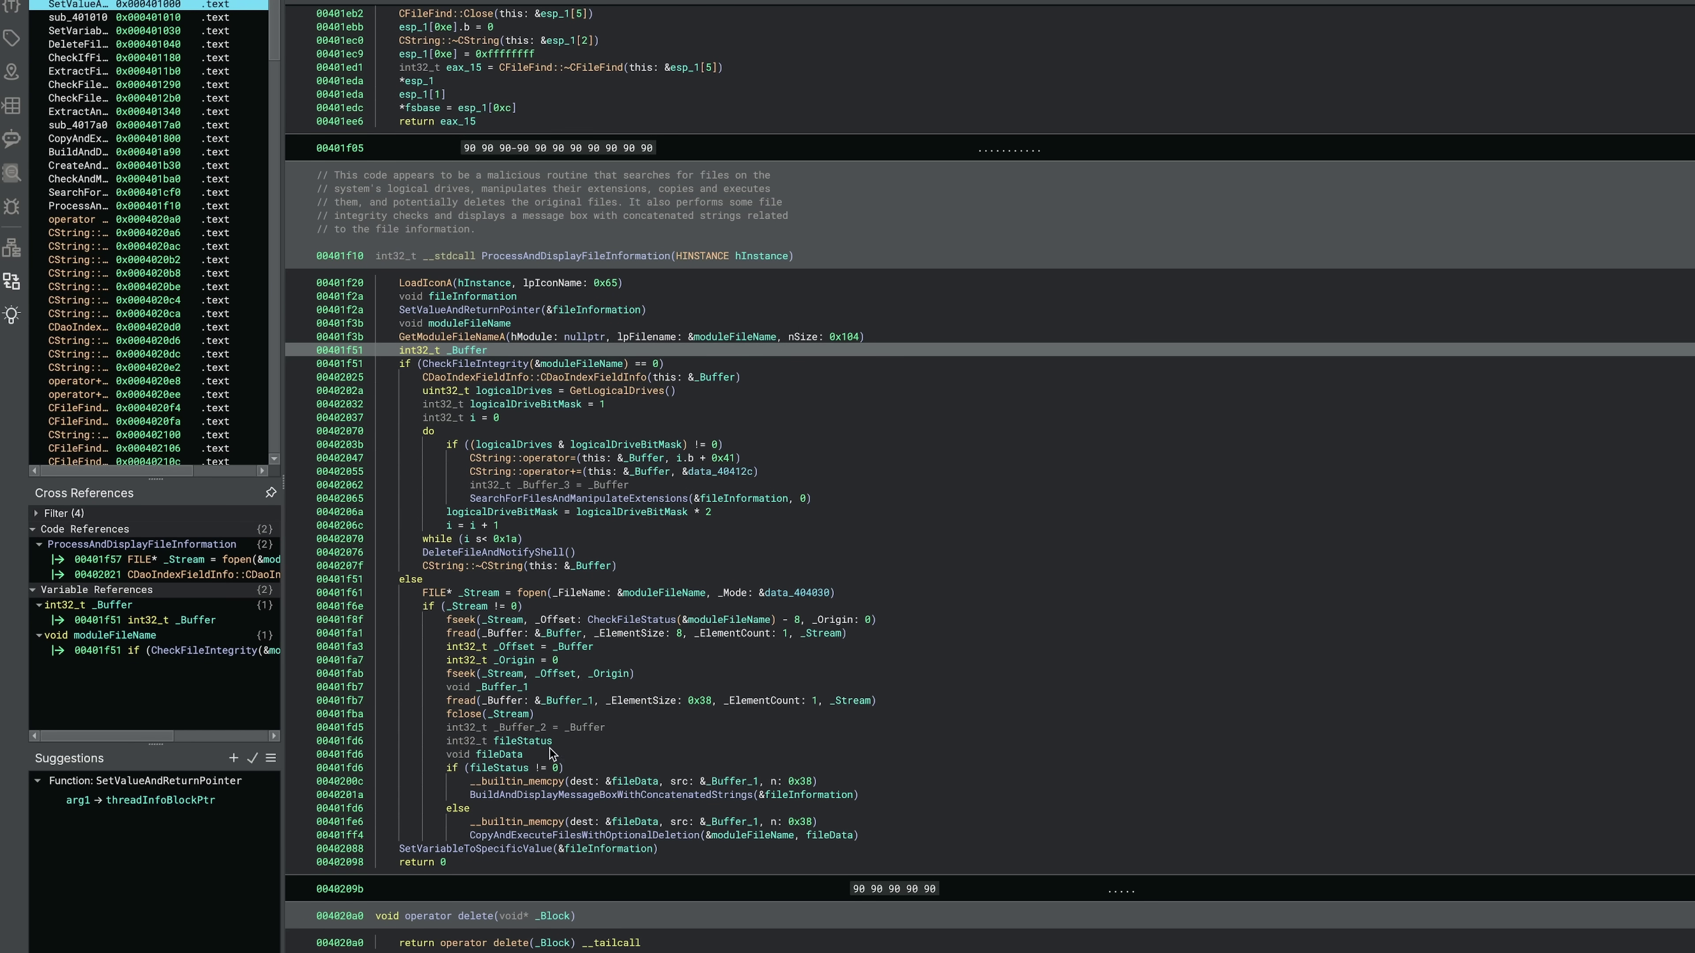
Step: Trace fileInformation, SearchForFilesAndManipulateExtensions, SetValueAndReturnPointer and moduleFileName references in ProcessAndDisplayFileInformation
double_click(702, 793)
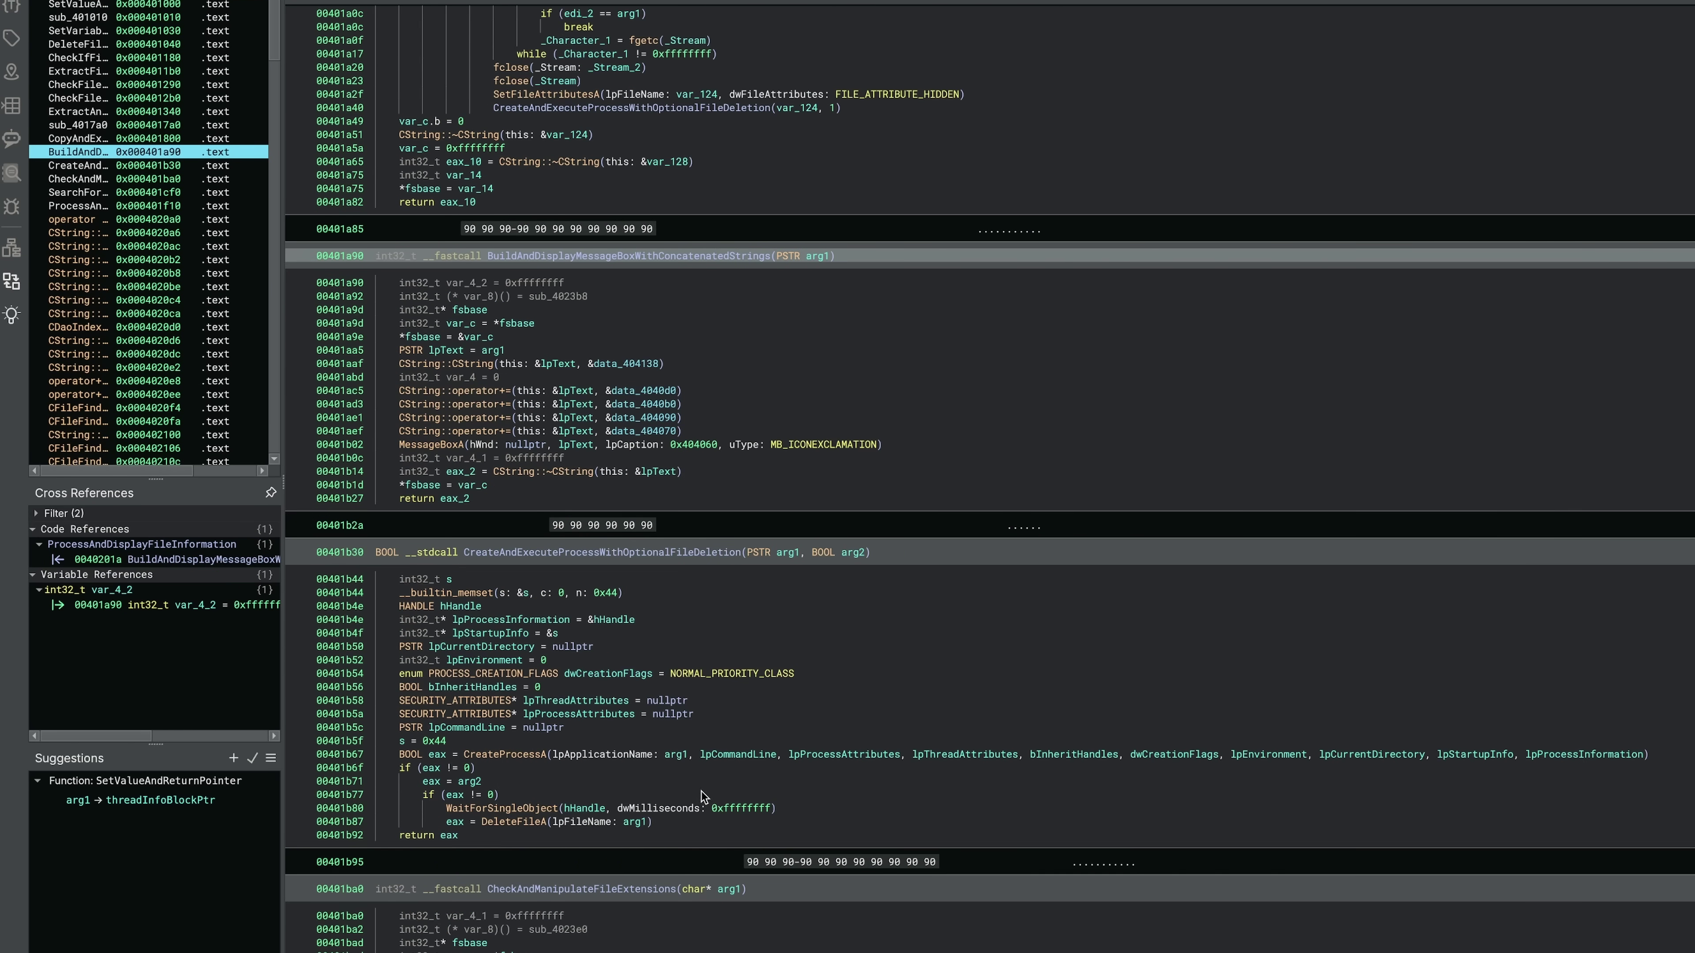
key(Escape)
click(805, 798)
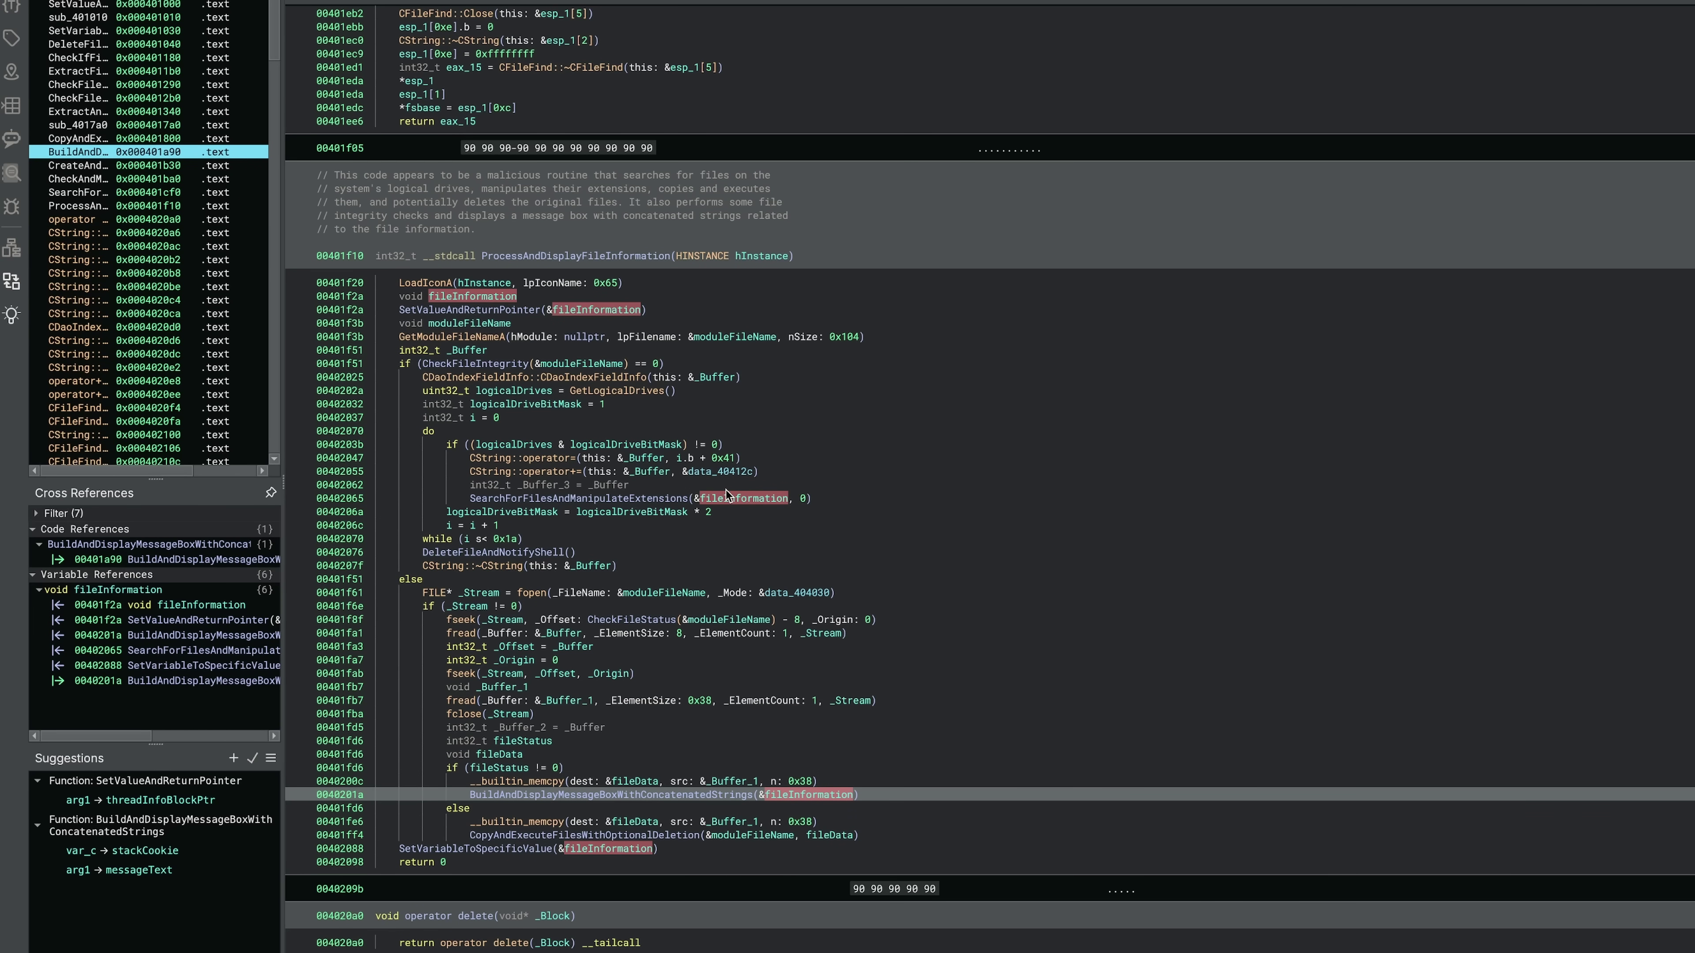
click(730, 498)
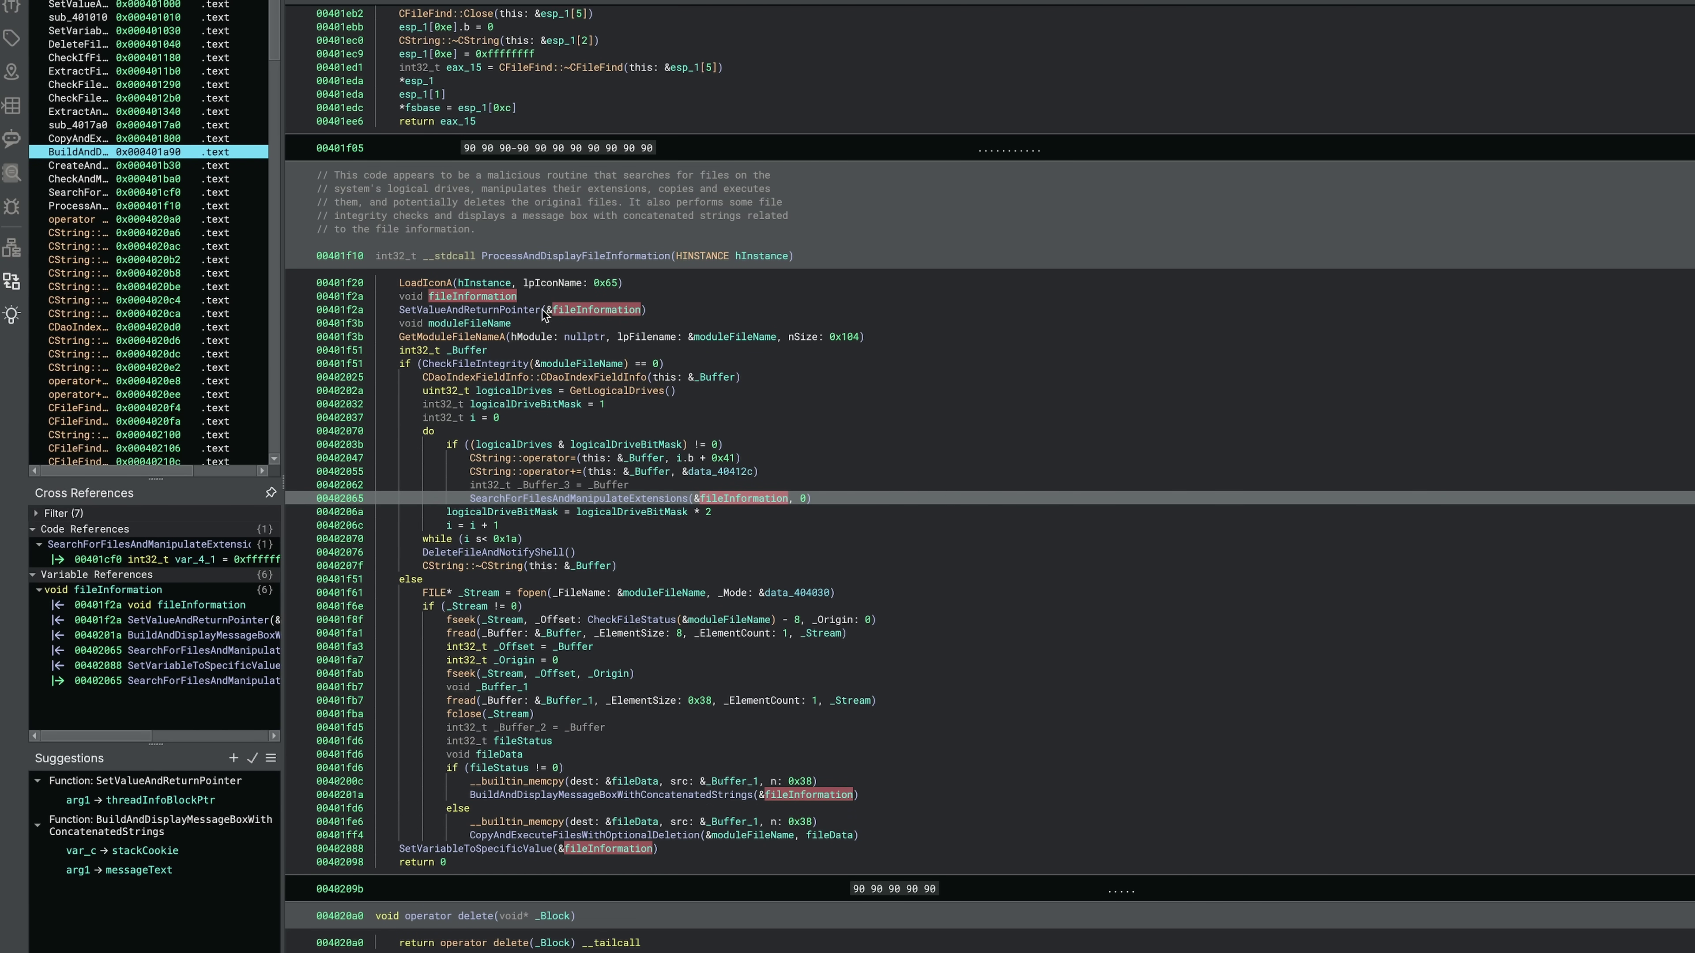
click(523, 313)
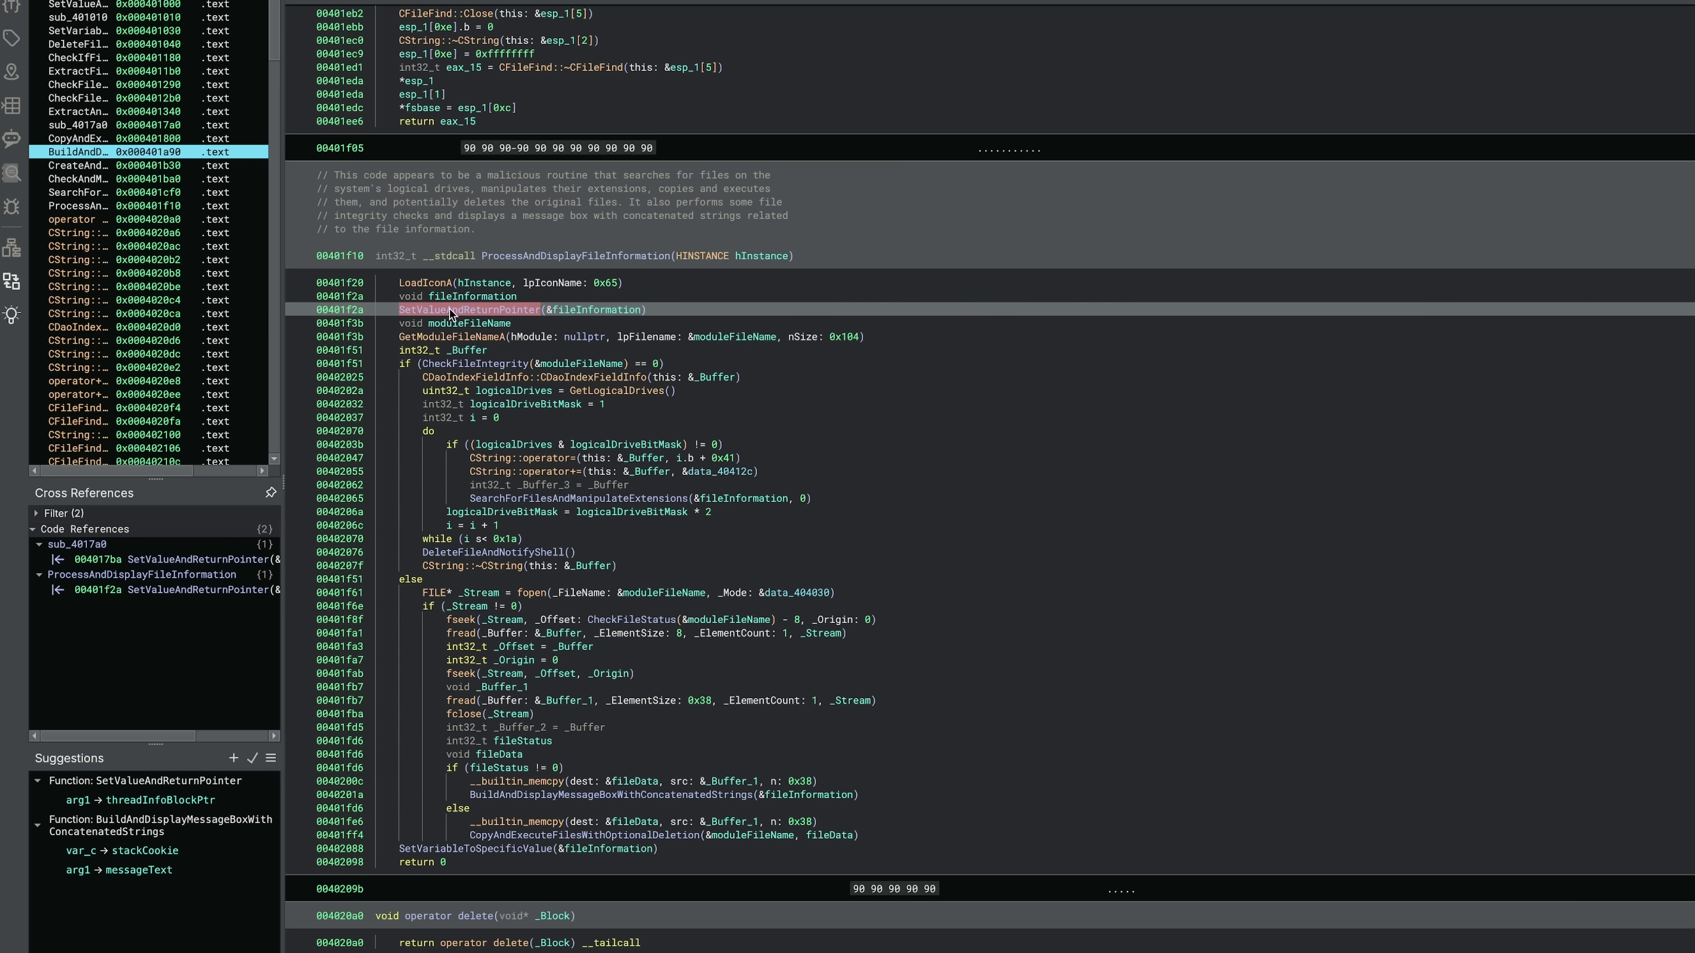
click(606, 365)
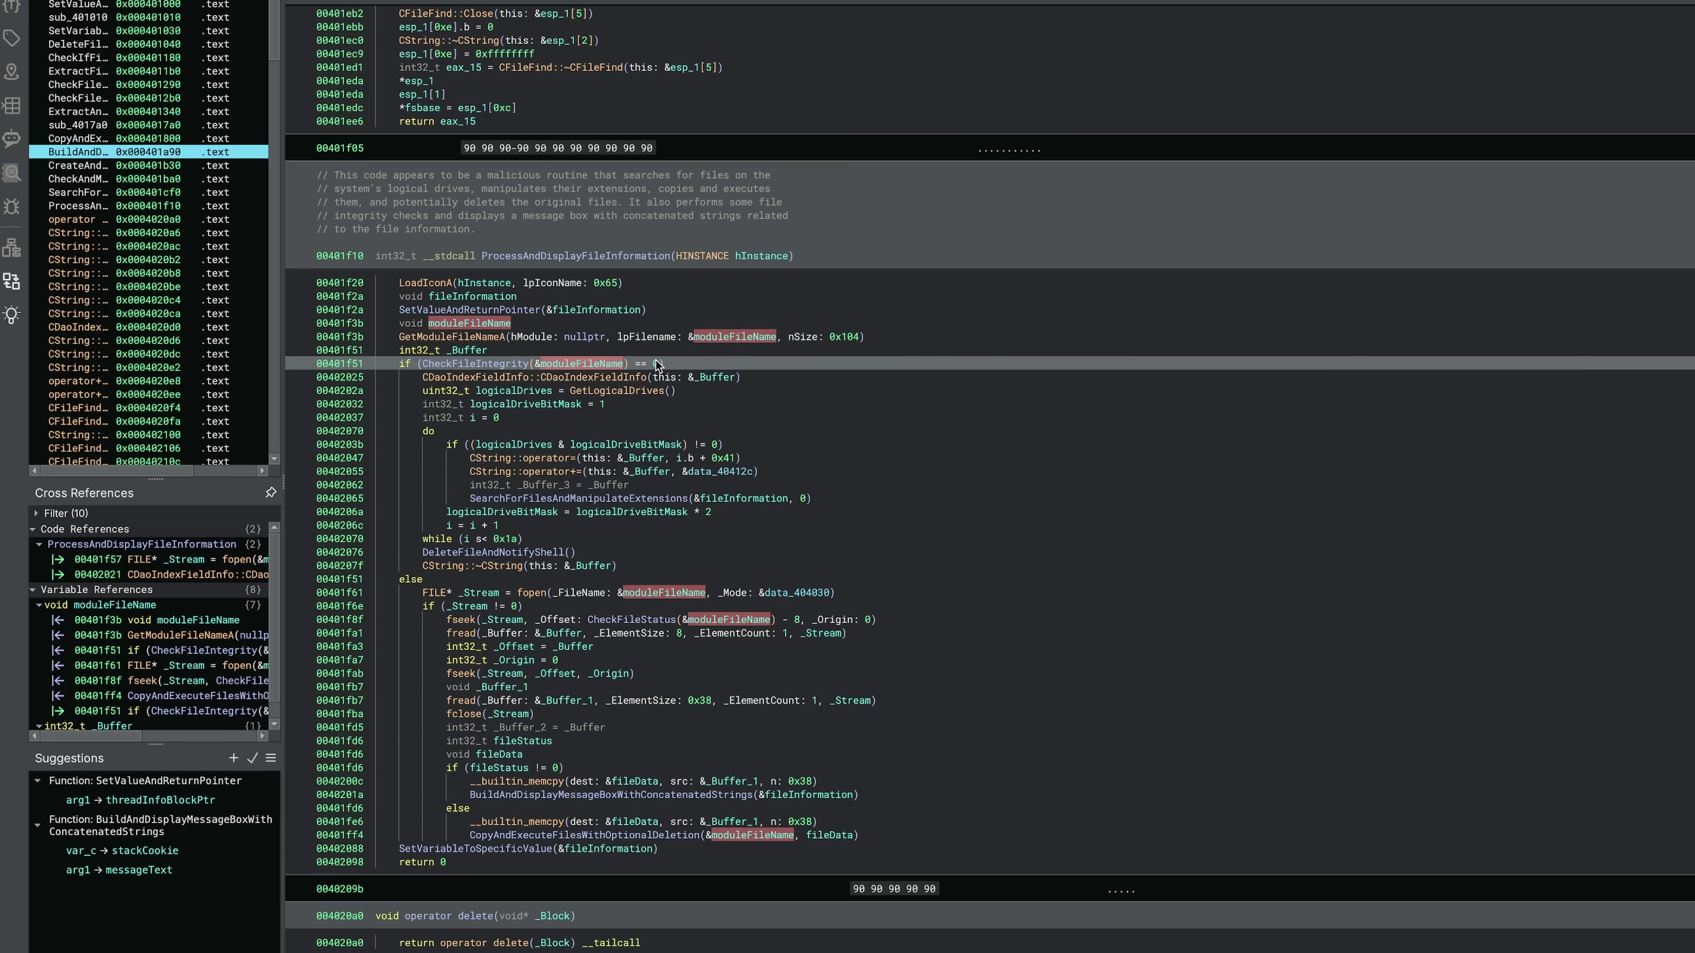
key(Escape)
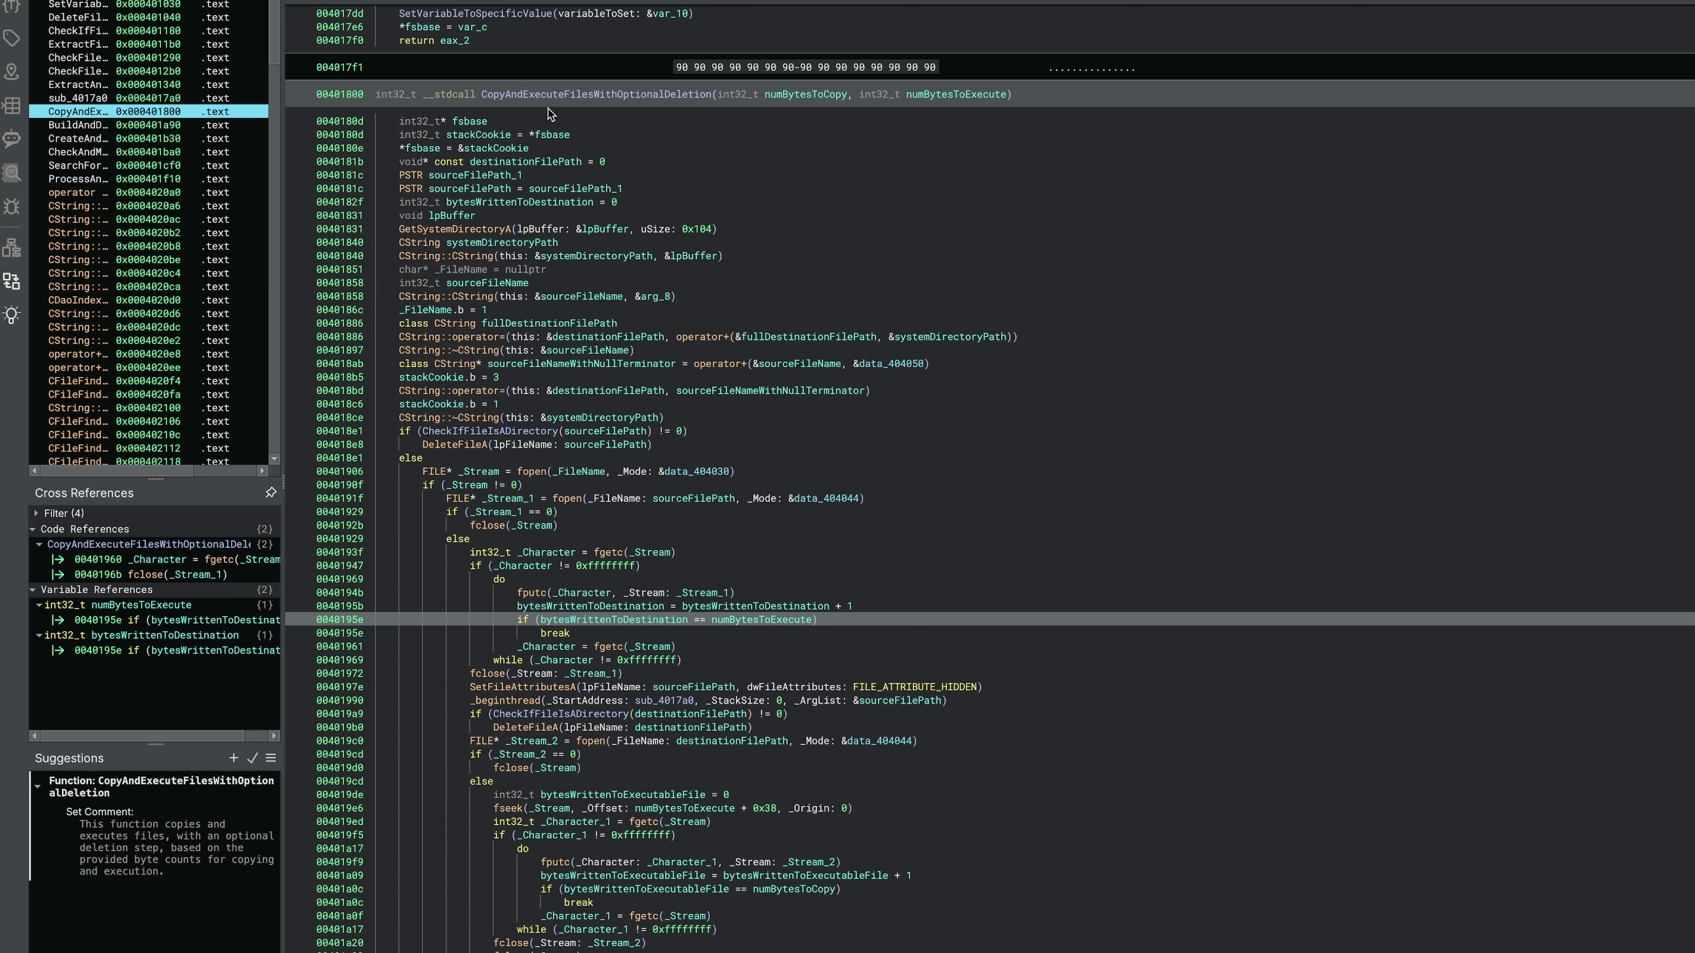
Step: Inspect the GetSystemDirectoryA call and its import entry, then select lines 0040180e through 0040181b
click(427, 229)
double_click(476, 233)
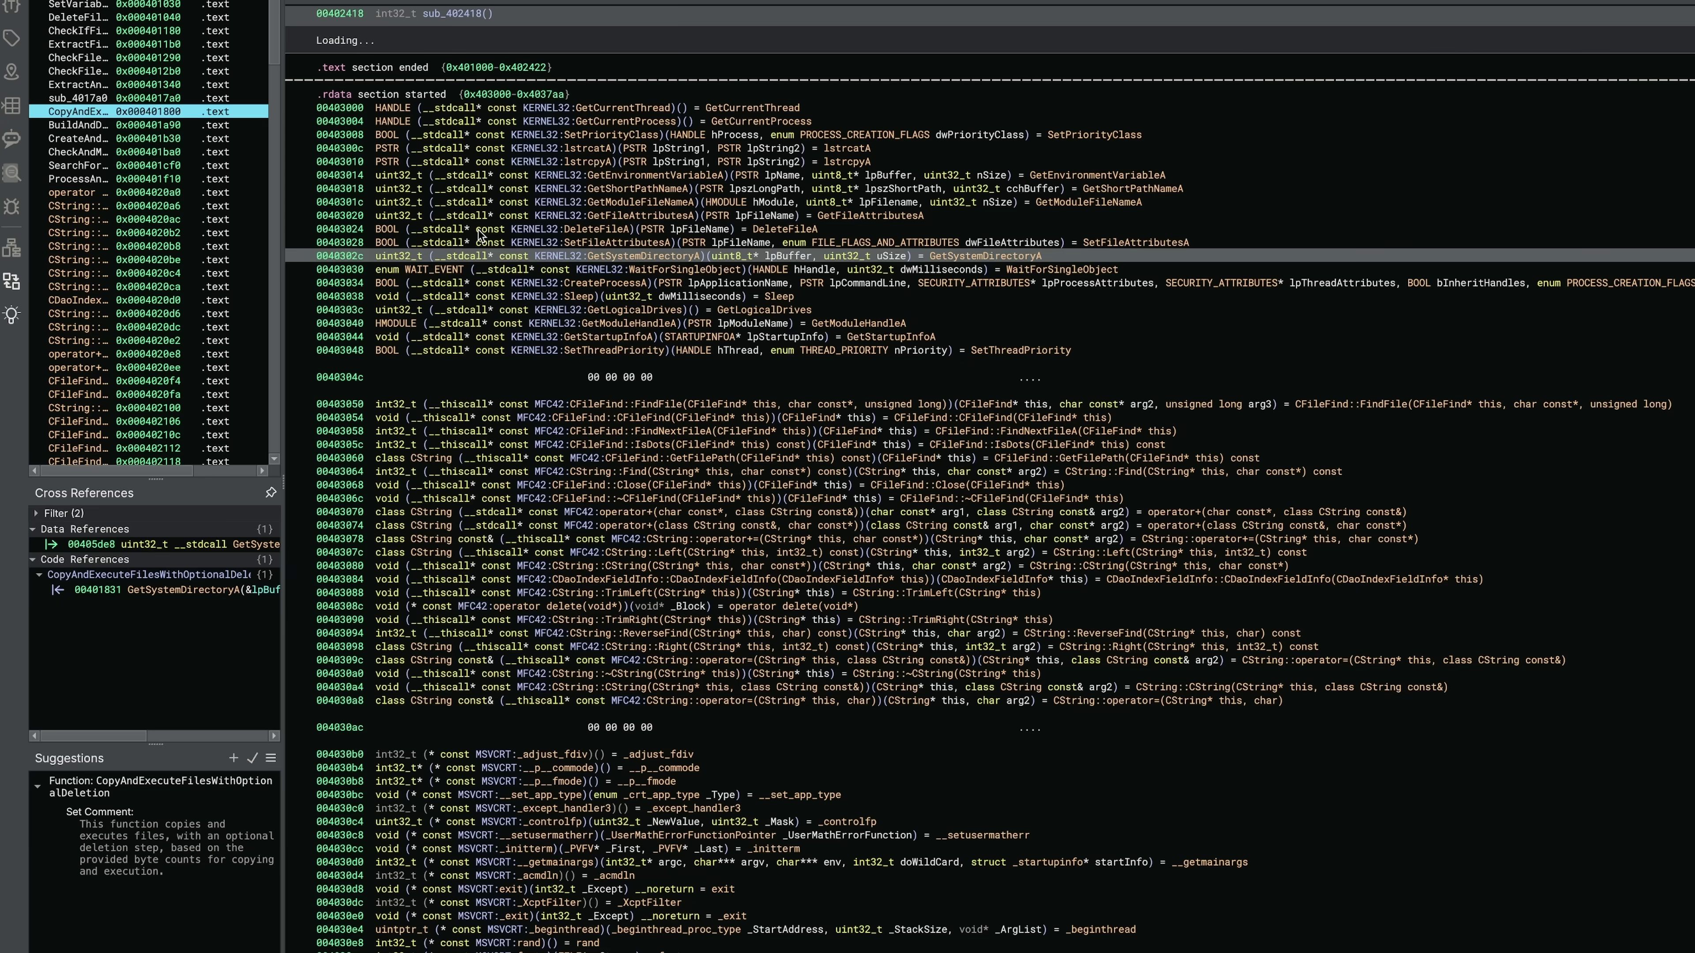
key(Escape)
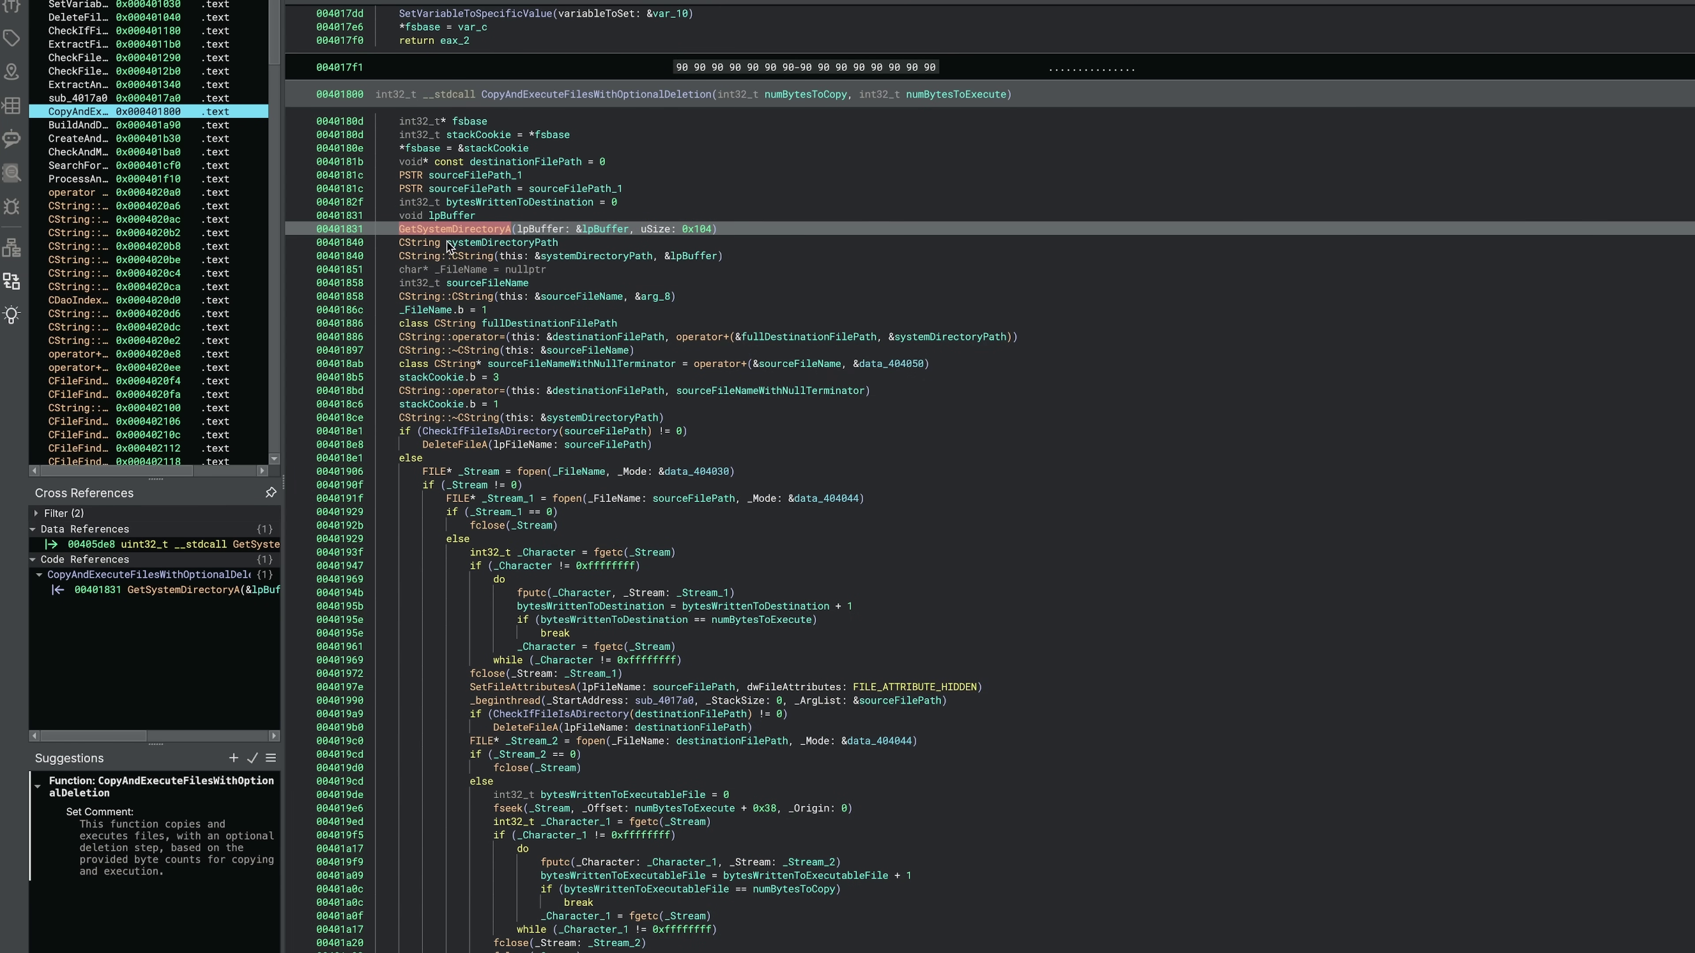
click(504, 184)
drag(521, 166, 523, 154)
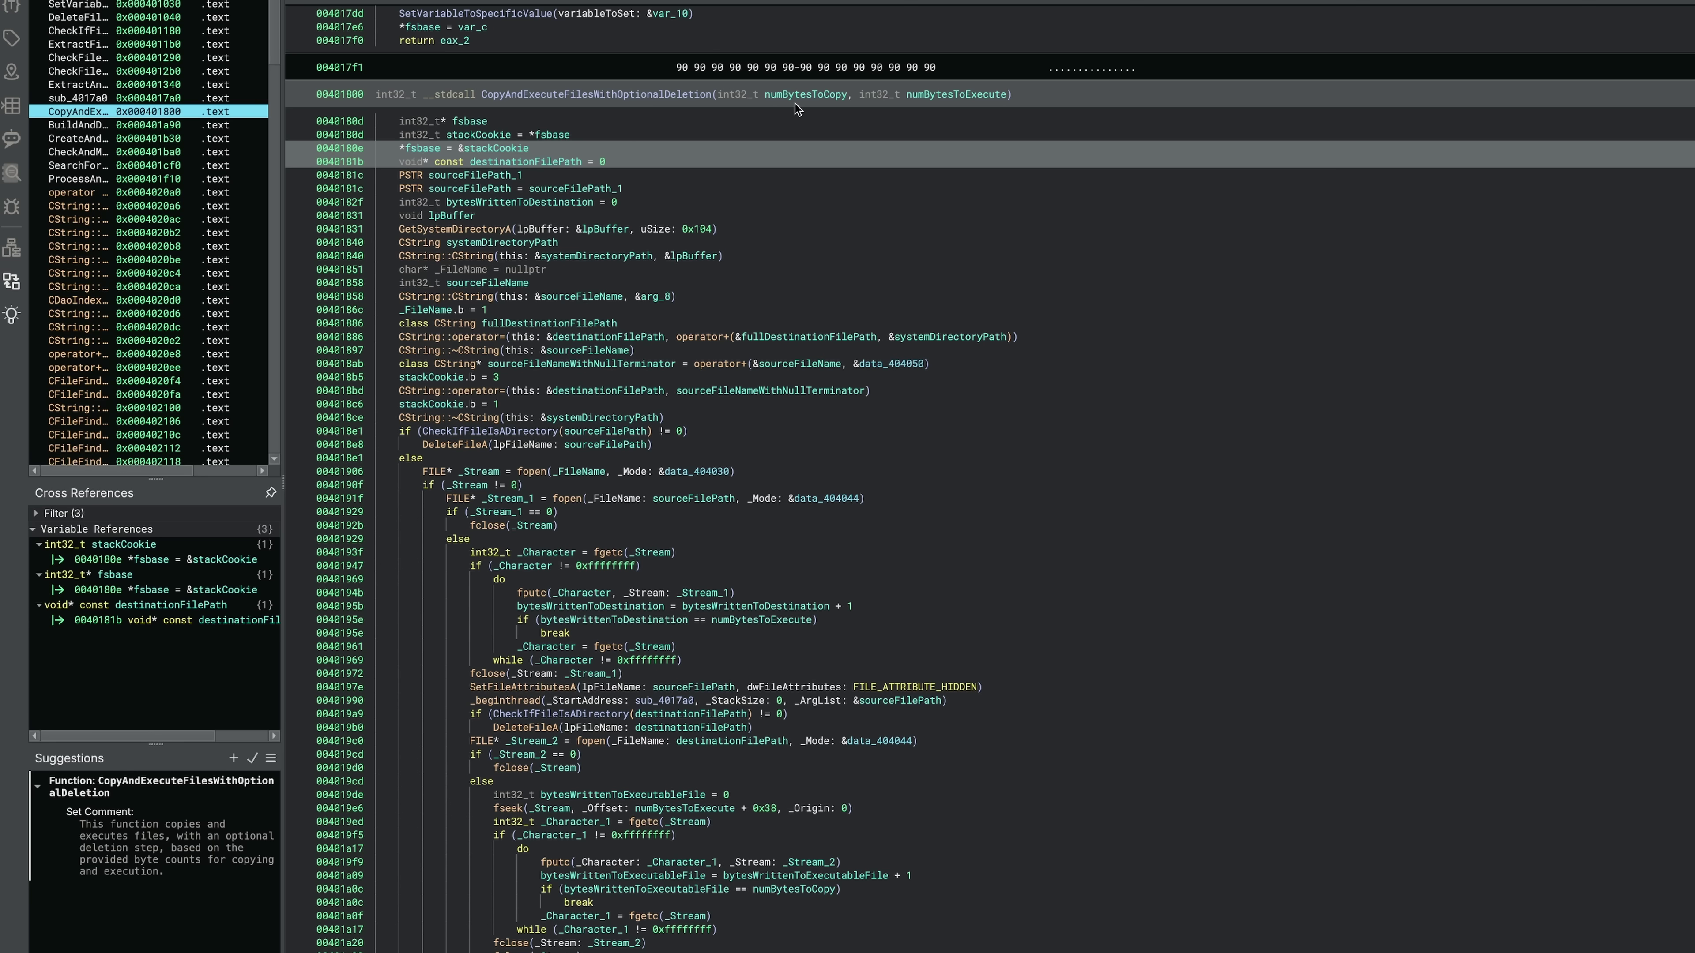
scroll(674, 408, down, 3)
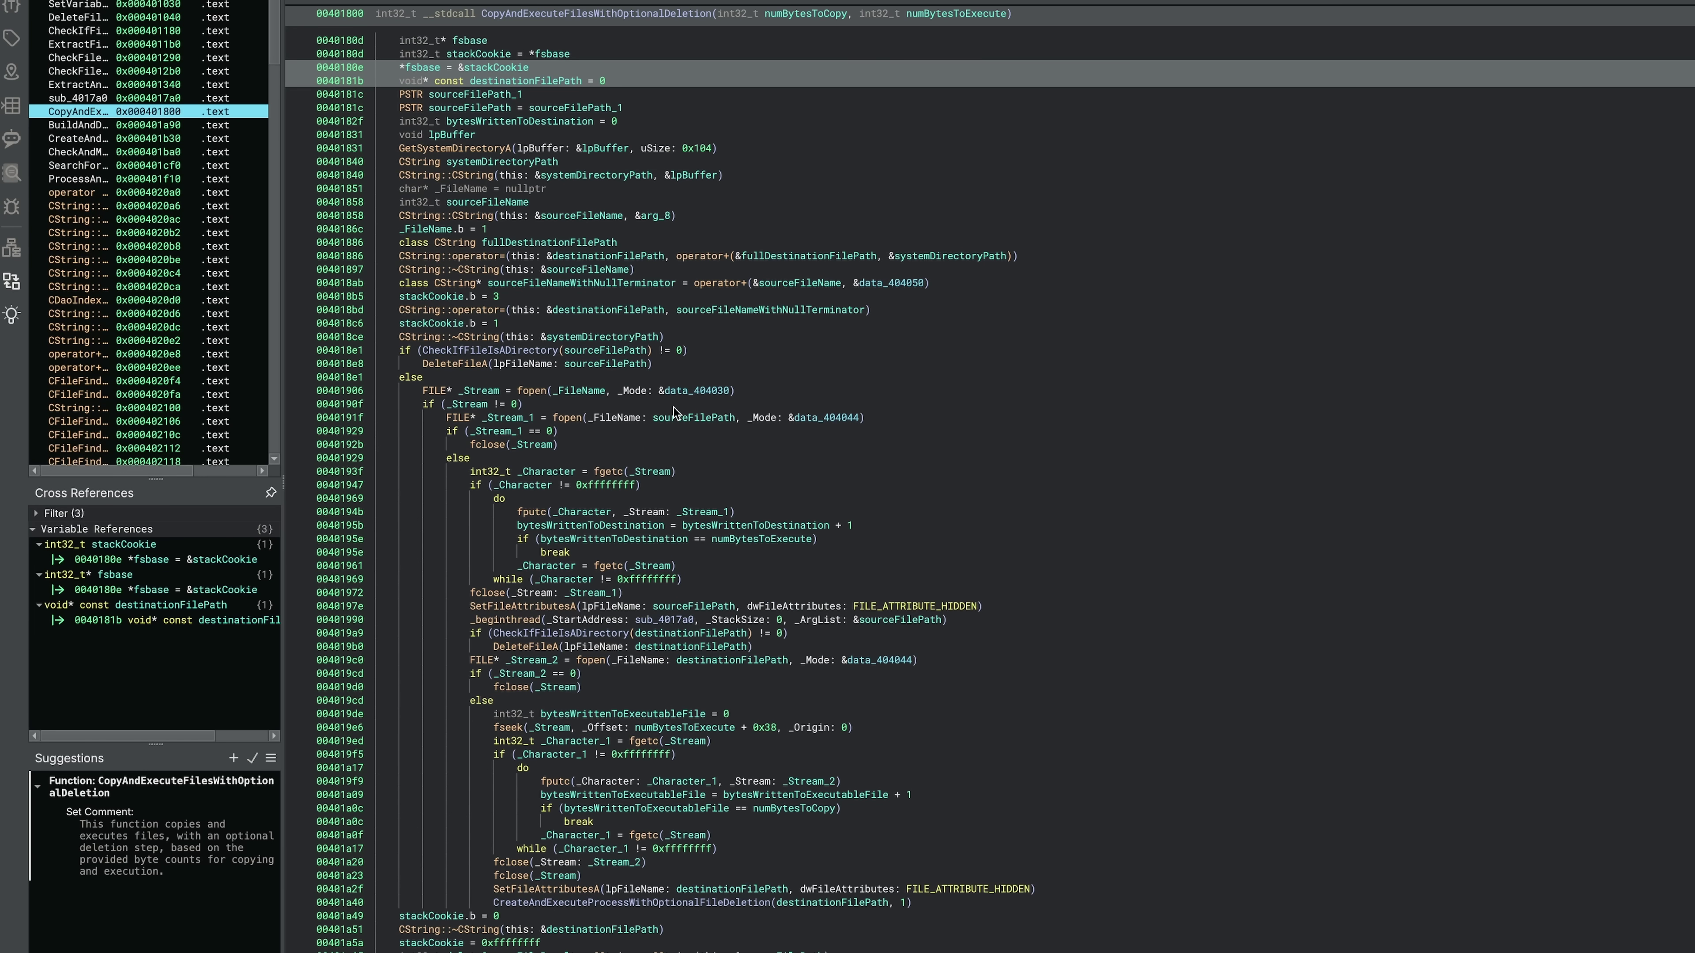
scroll(753, 673, up, 6)
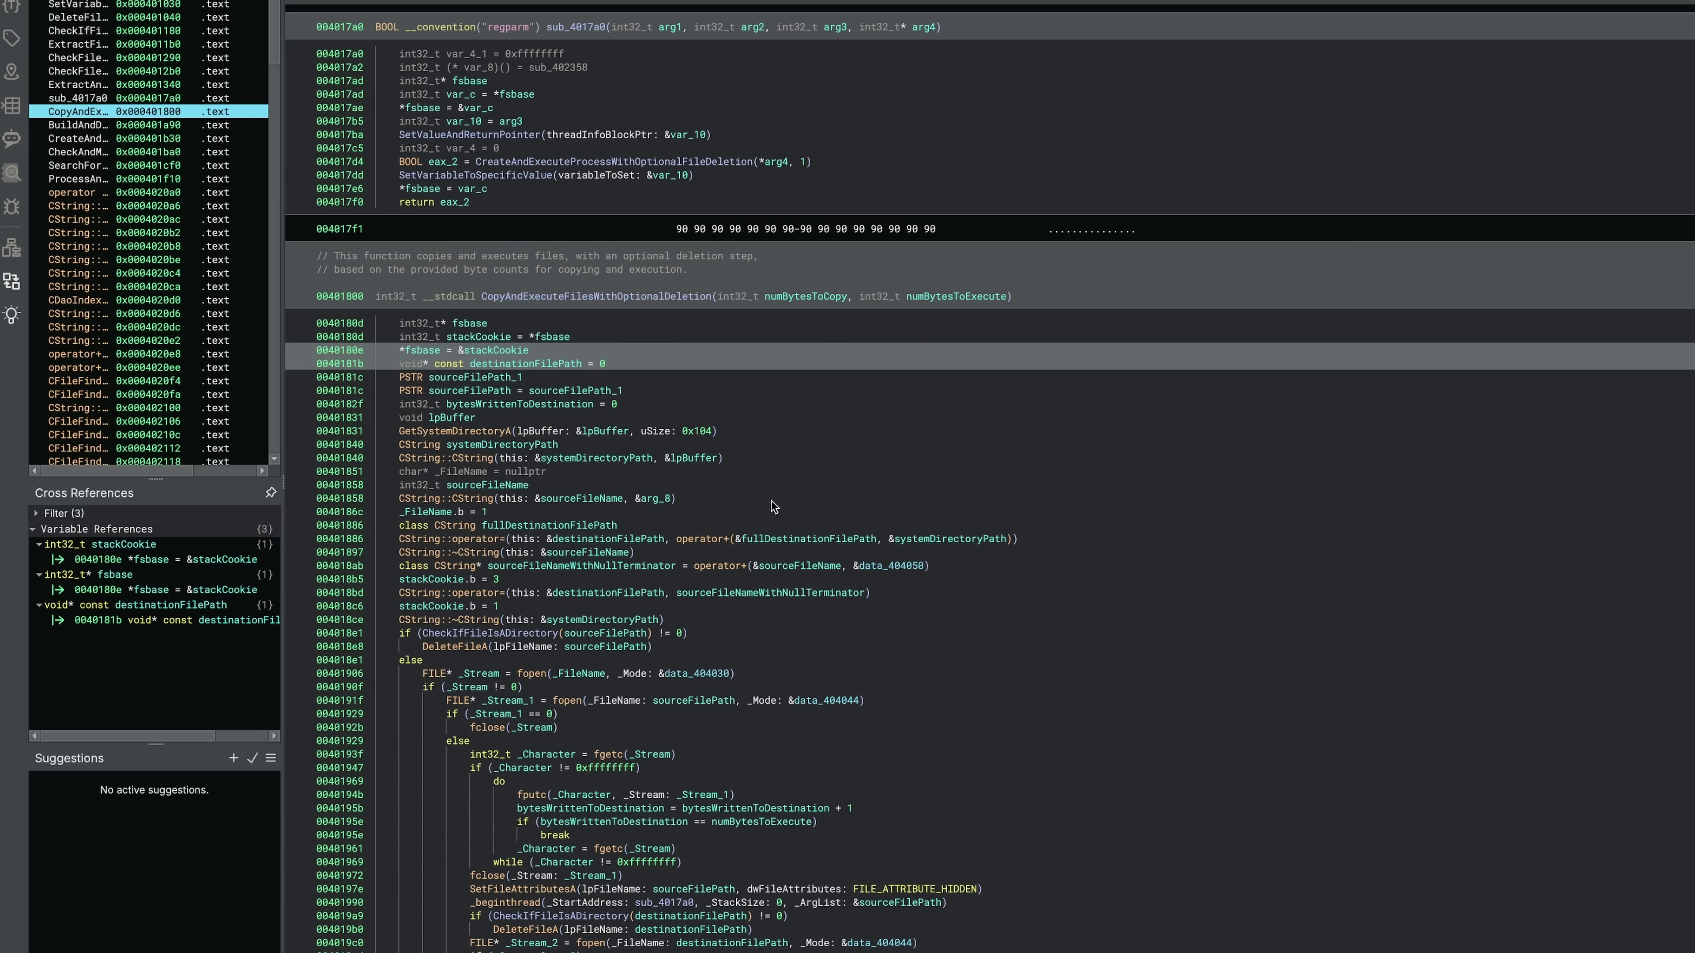
Step: Select and inspect the SetFileAttributesA and _beginthread lines that use sourceFilePath
scroll(773, 506, down, 7)
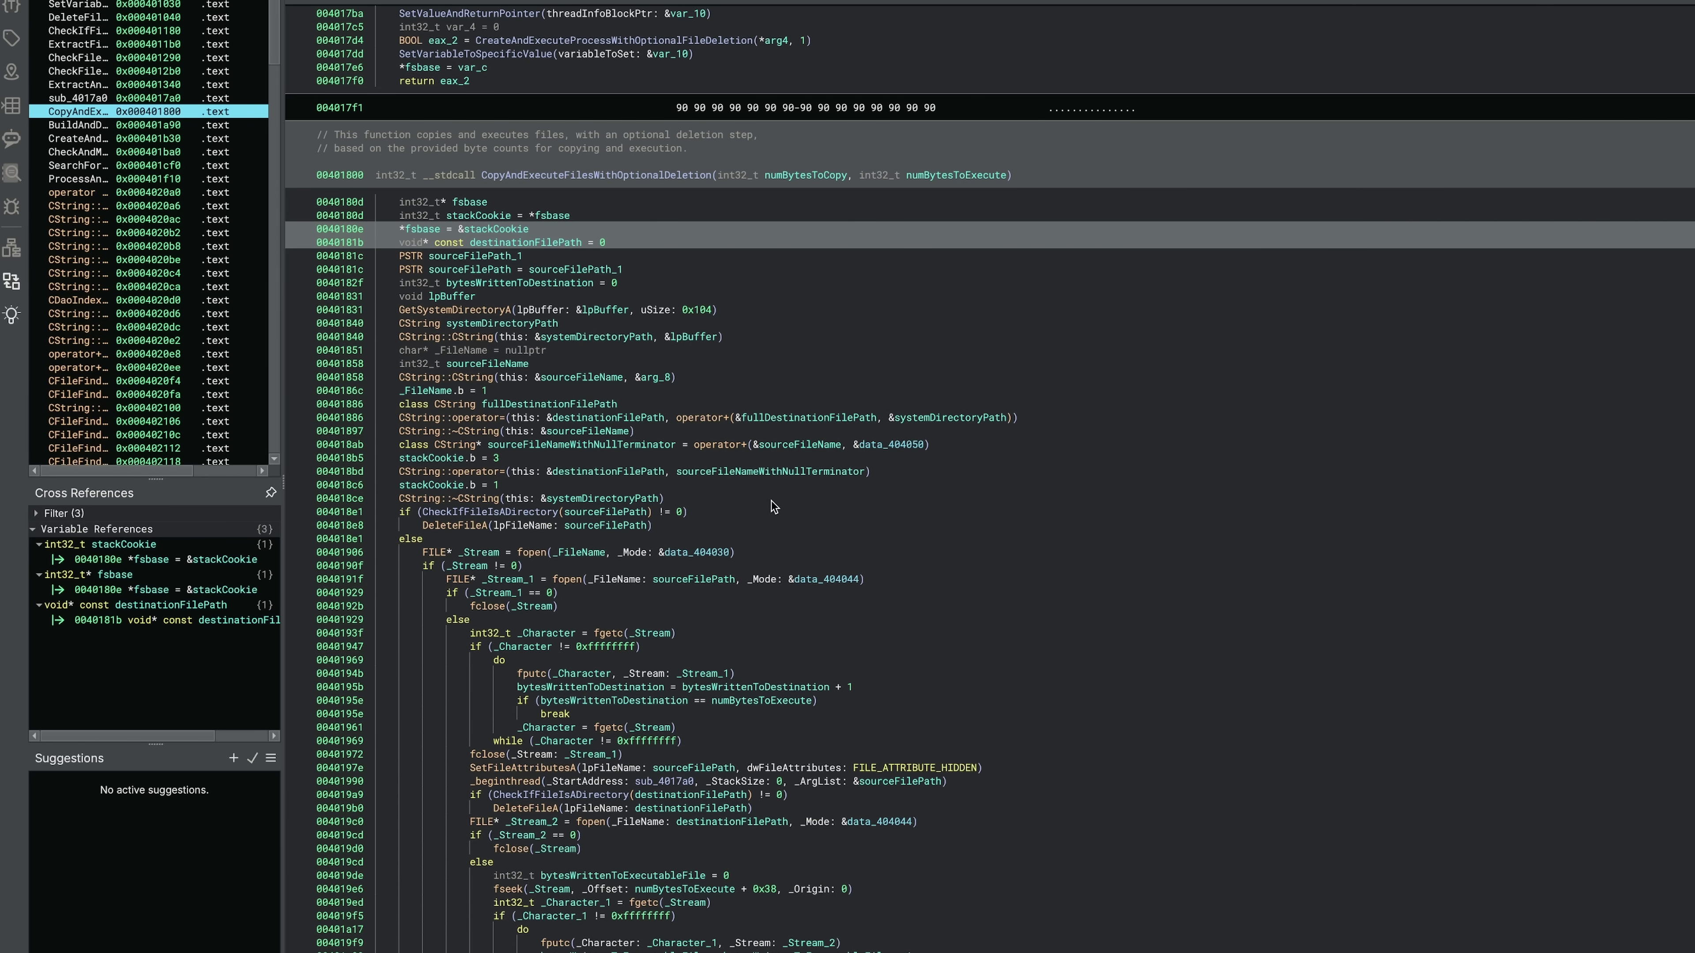
scroll(772, 507, down, 4)
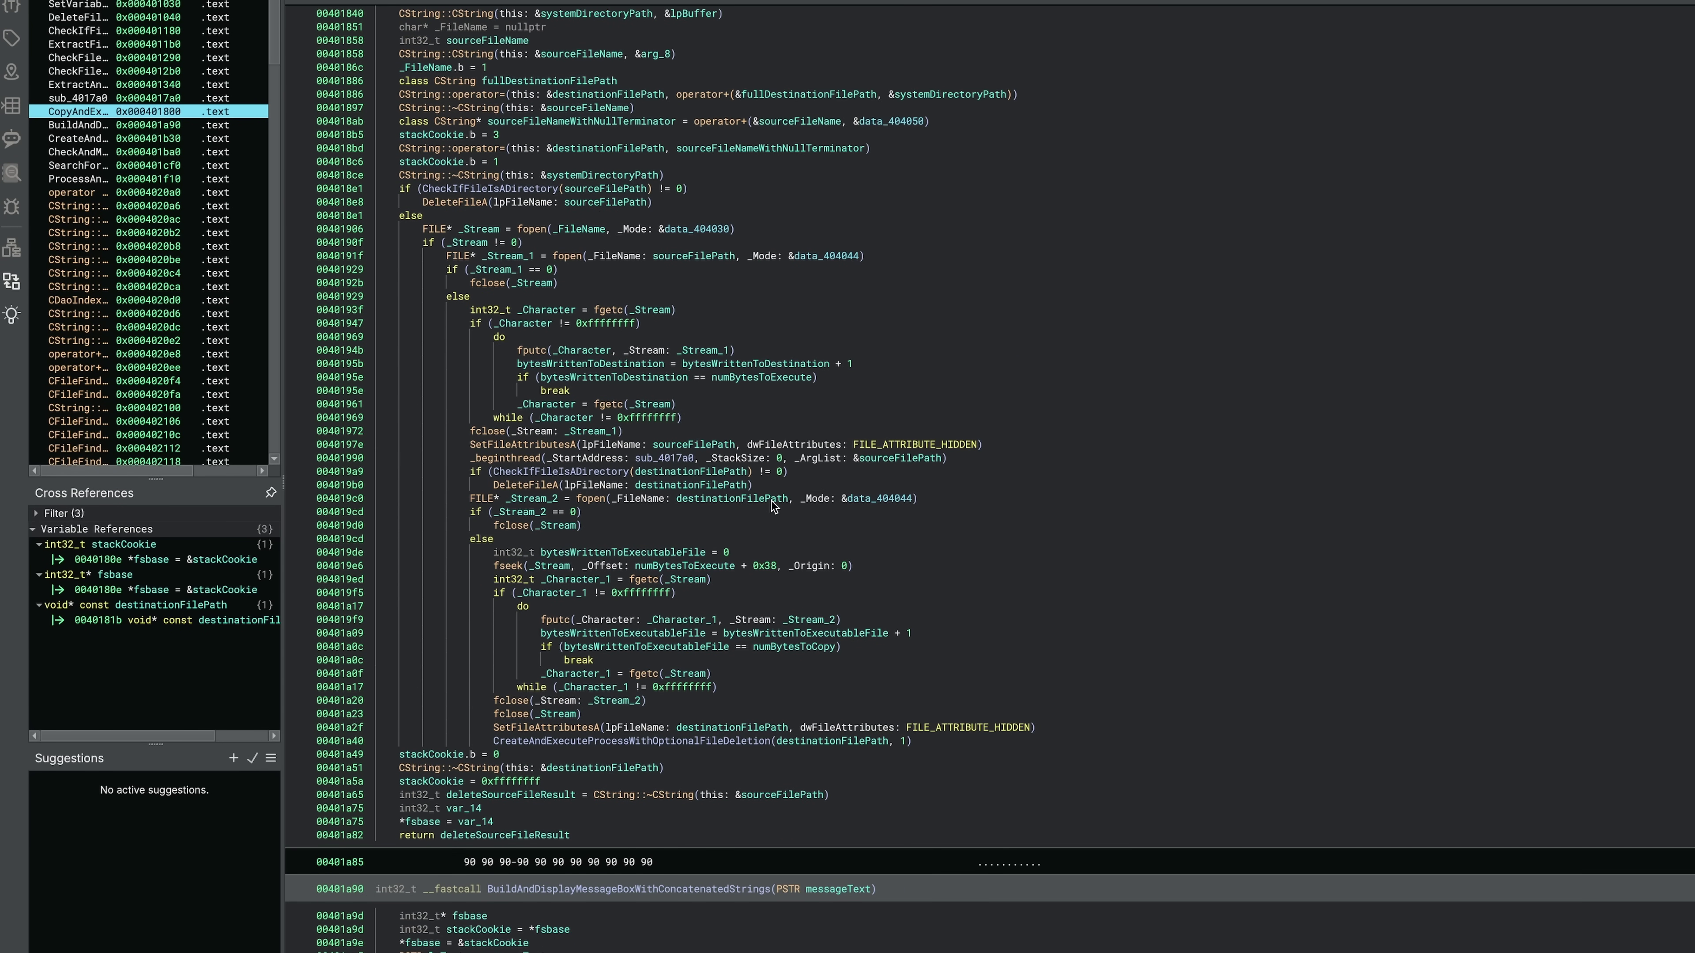
scroll(772, 506, up, 4)
drag(874, 606, 907, 622)
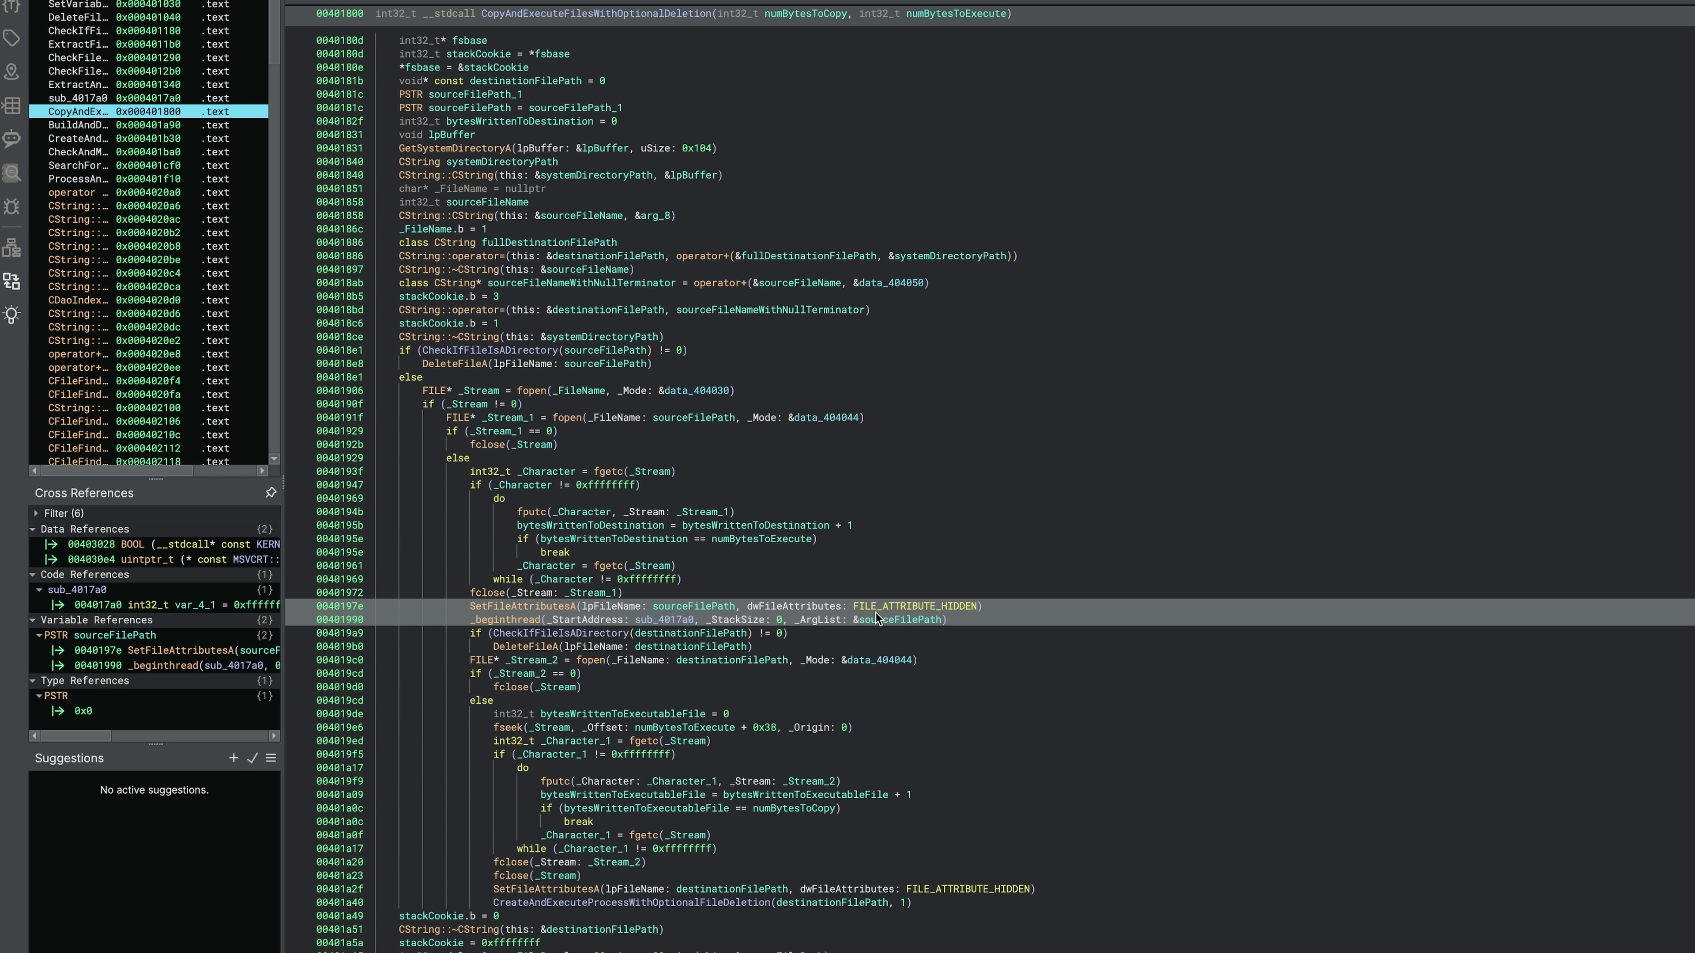
mouse_move(875, 613)
scroll(603, 794, down, 1)
mouse_move(581, 776)
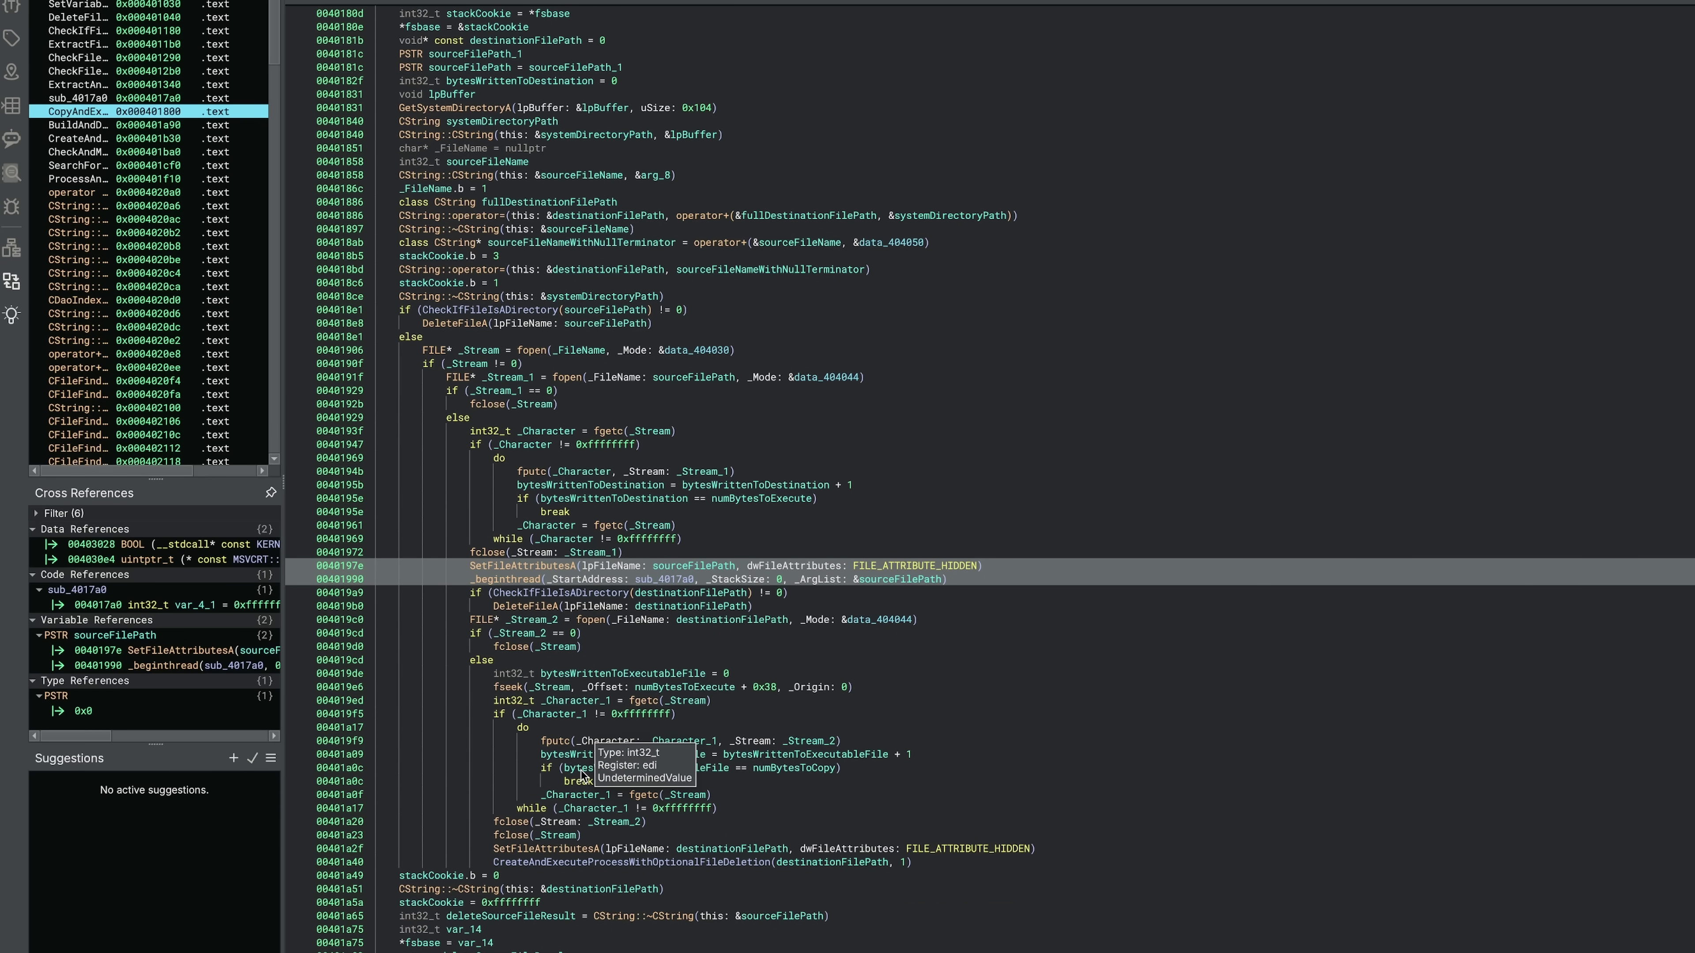